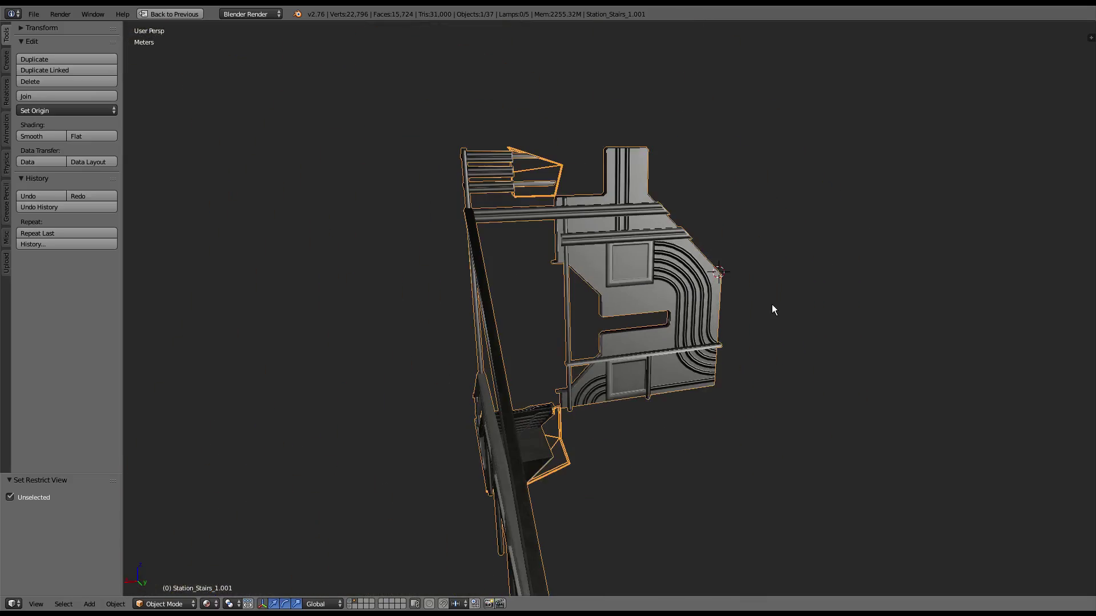
Step: Add a circle mesh beside the stair panel
middle_click_drag(702, 311, 762, 377)
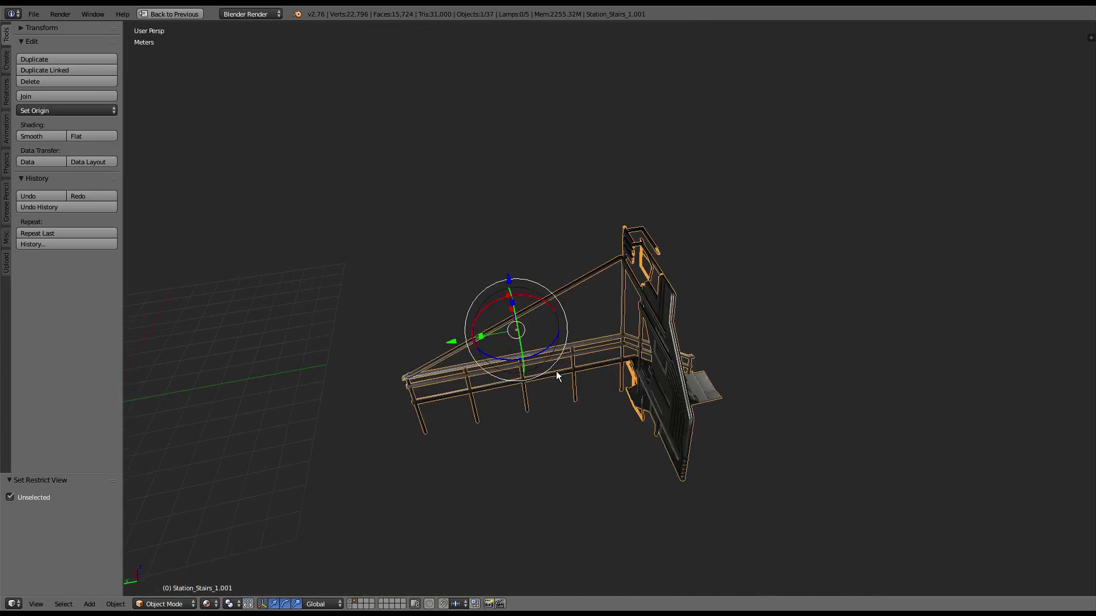
left_click(761, 374)
key("shift+a")
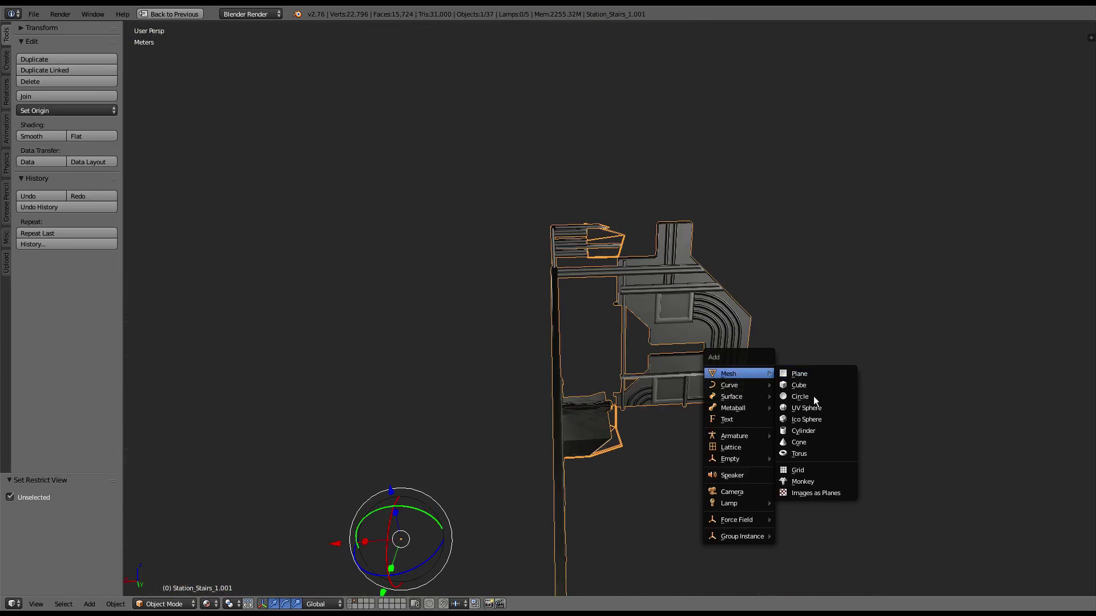
left_click(801, 397)
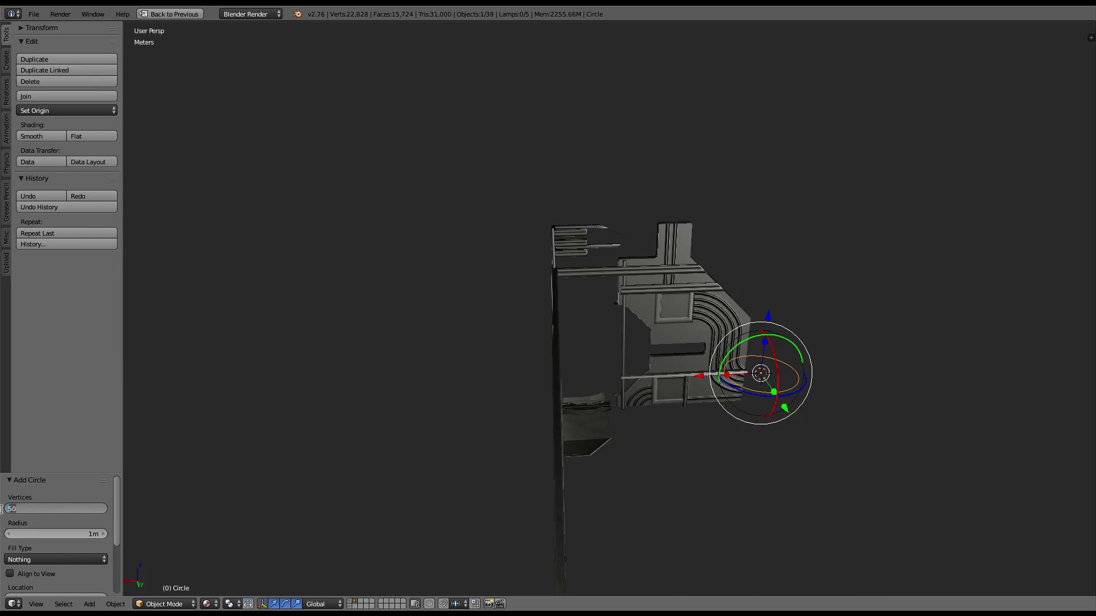
mouse_move(596, 437)
middle_mouse_down()
mouse_move(881, 326)
mouse_move(692, 238)
middle_mouse_up()
scroll(880, 325, "up", 3)
Step: Extrude the circle's ring inward and merge it at the center into a 60-face disc
key("Tab")
key("a")
key("a")
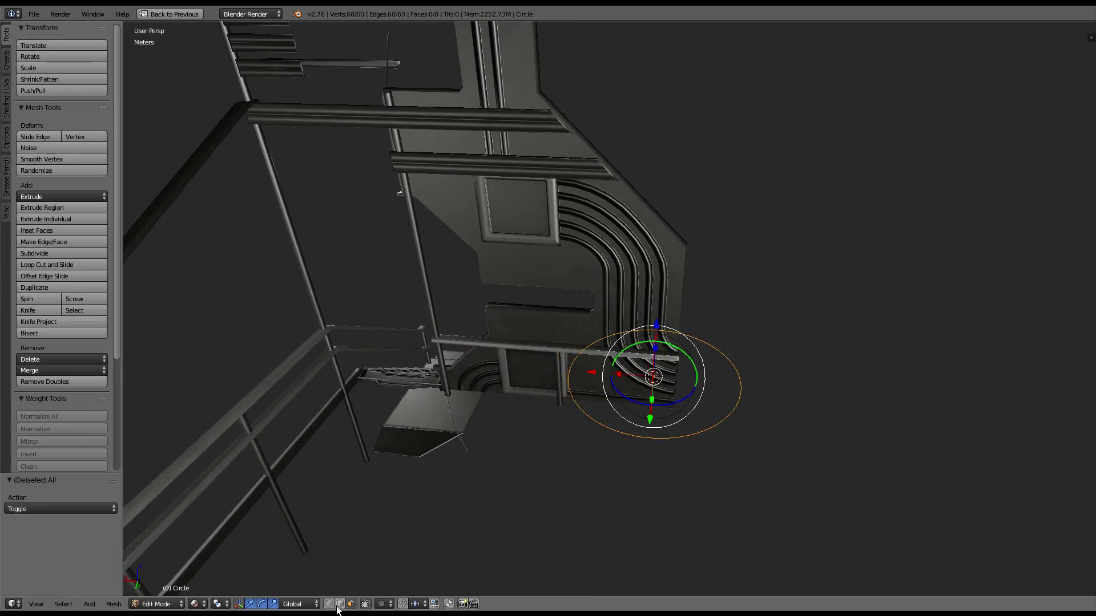
key("e")
right_click(834, 379)
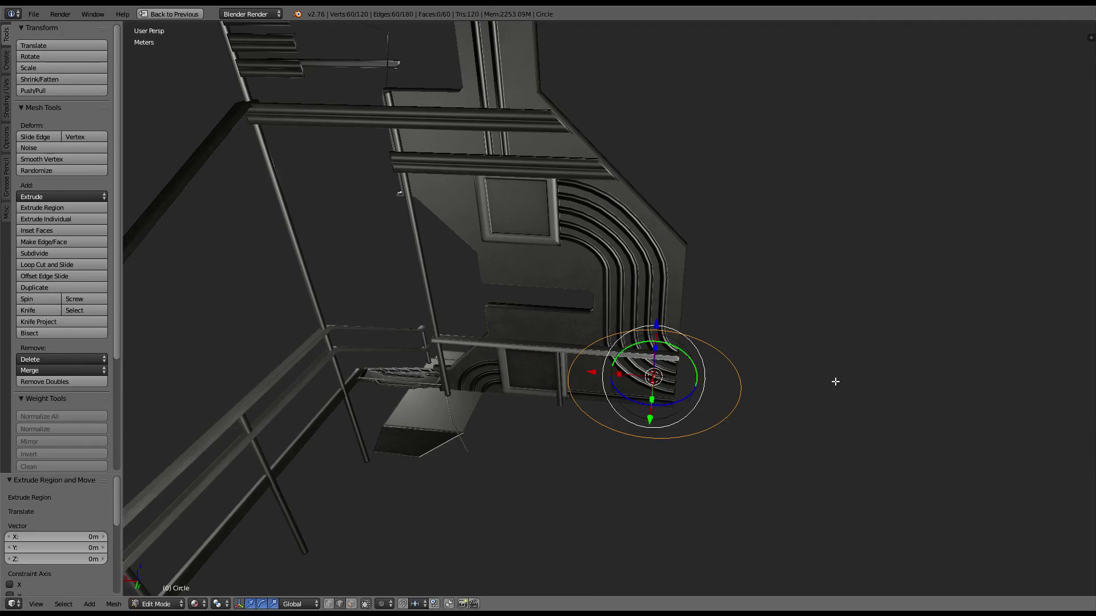
key("s")
left_click(815, 379)
key("w")
left_click(800, 367)
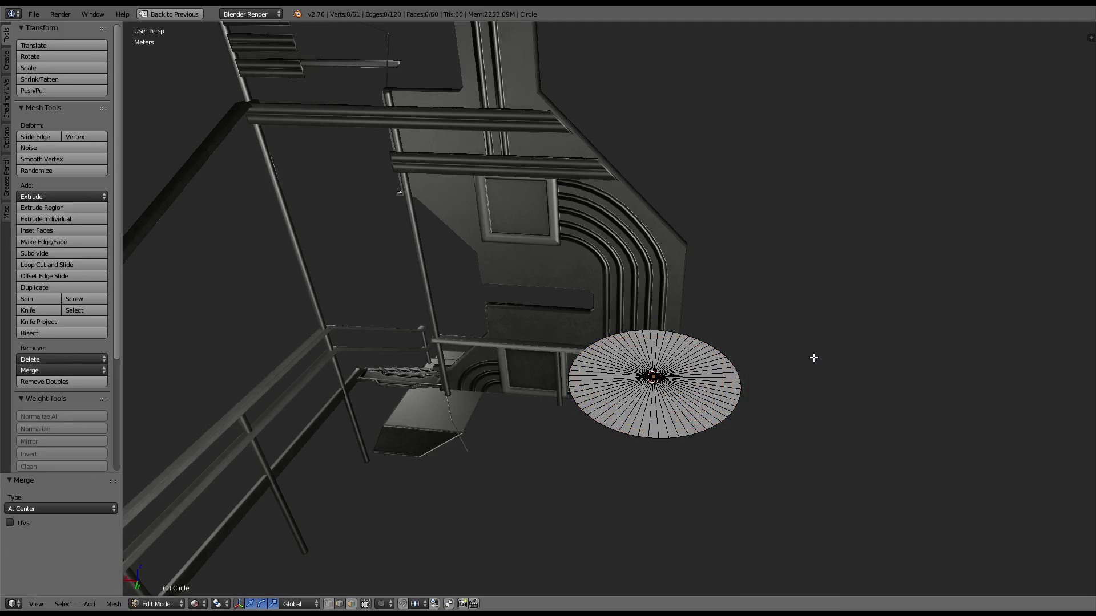
Step: View the disc from Top view, select all of it, and restore the multi-panel layout
key("KP_7")
key("KP_5")
key("a")
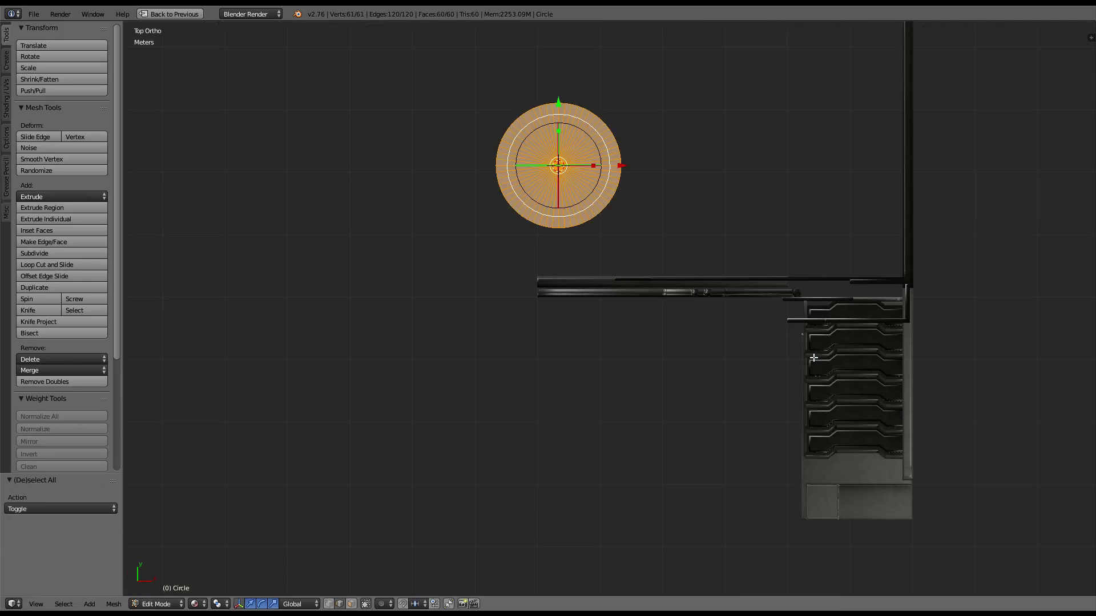
key("w")
key("ctrl+Up")
Step: Project the disc's UVs from the current view and set the image editor to View mode
key("Return")
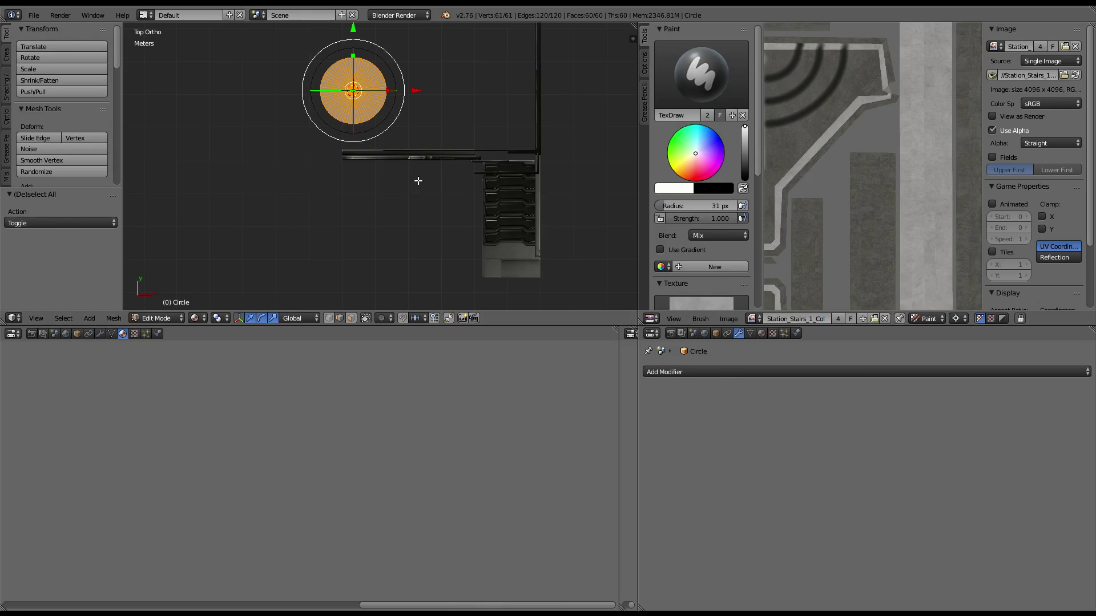
key("u")
left_click(420, 179)
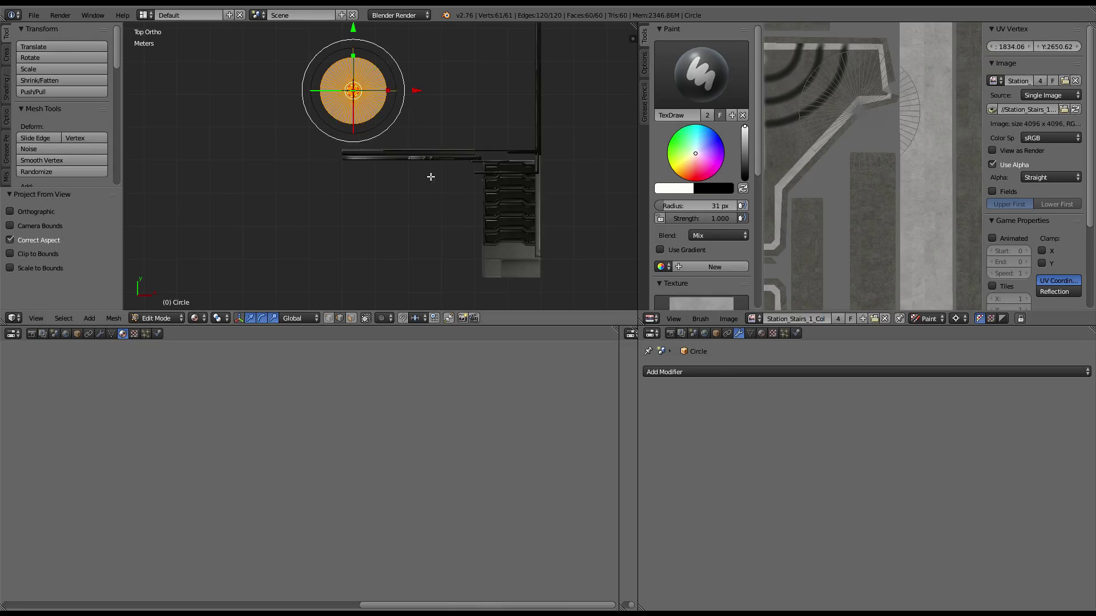
left_click(926, 318)
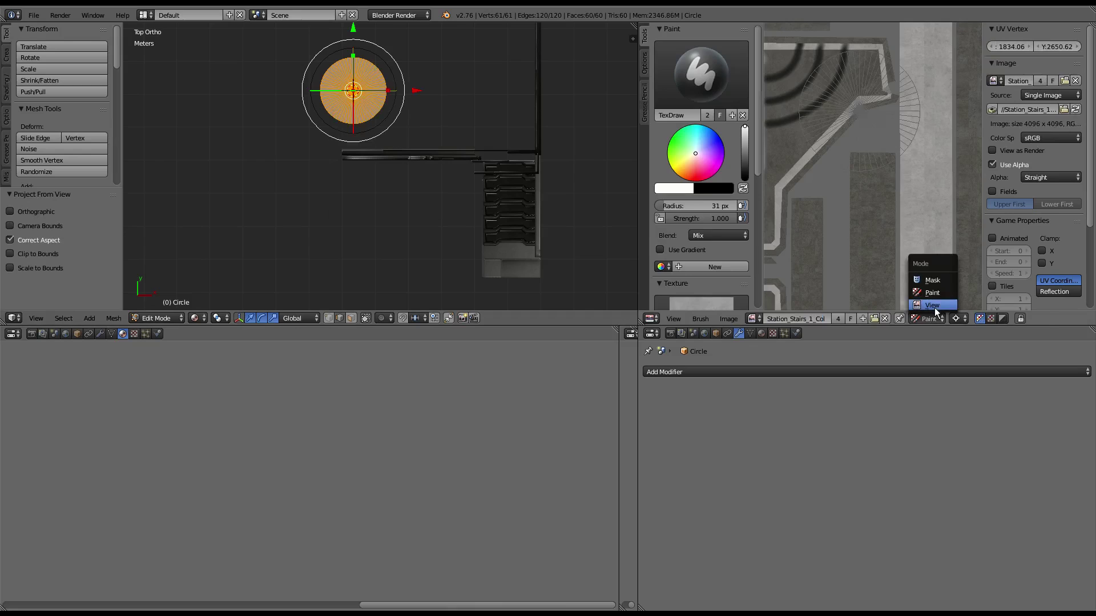
left_click(934, 307)
Step: Load the Station_Stairs_1_Nor normal map in the enlarged UV editor
left_click(778, 318)
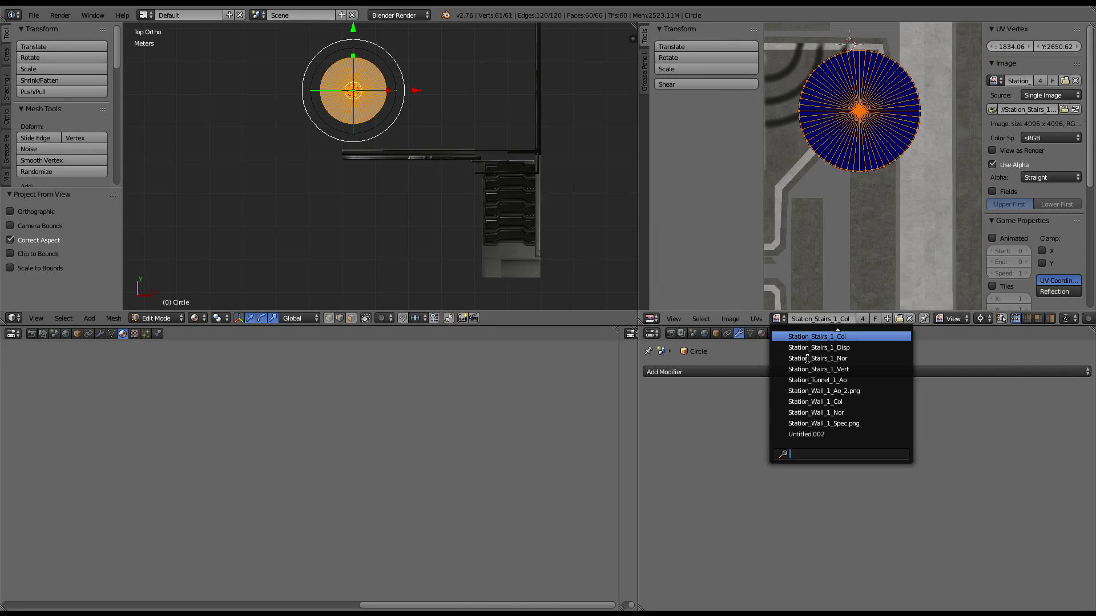
key("Down")
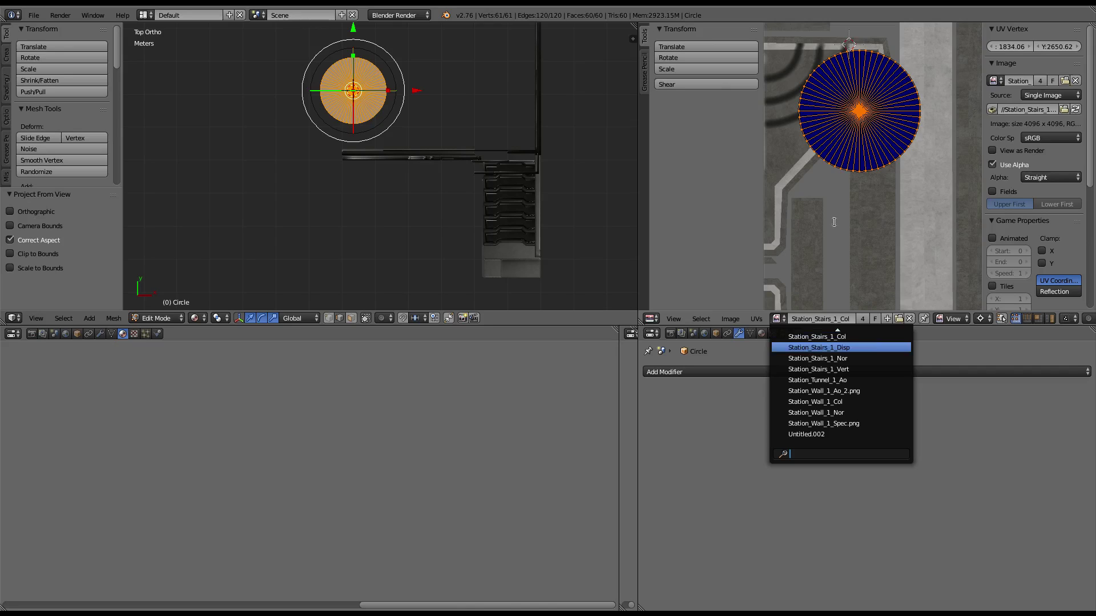
scroll(869, 170, "down", 2)
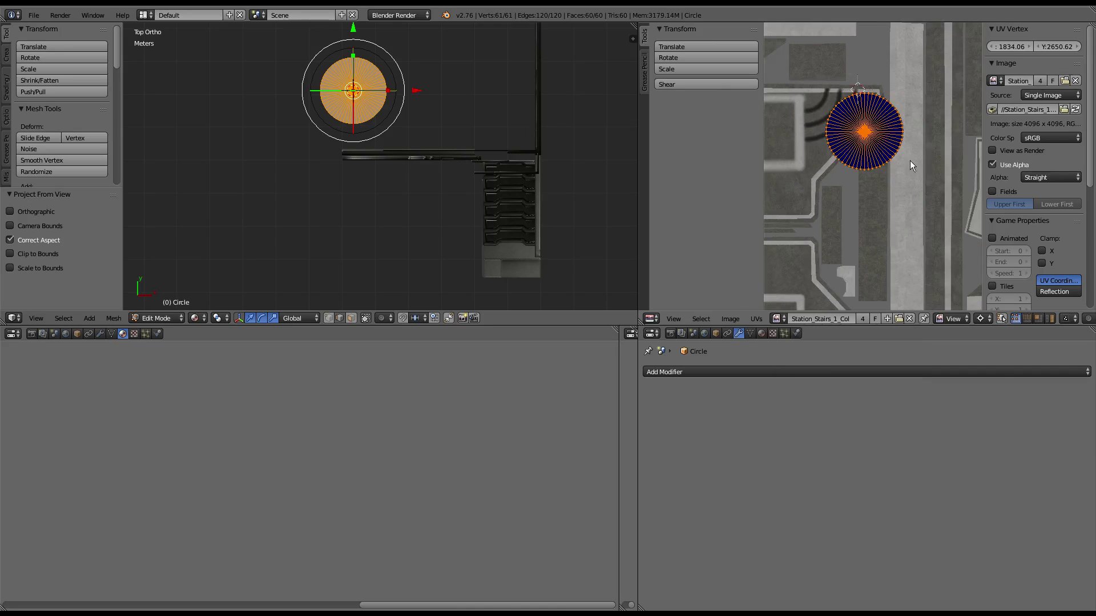
left_click(786, 318)
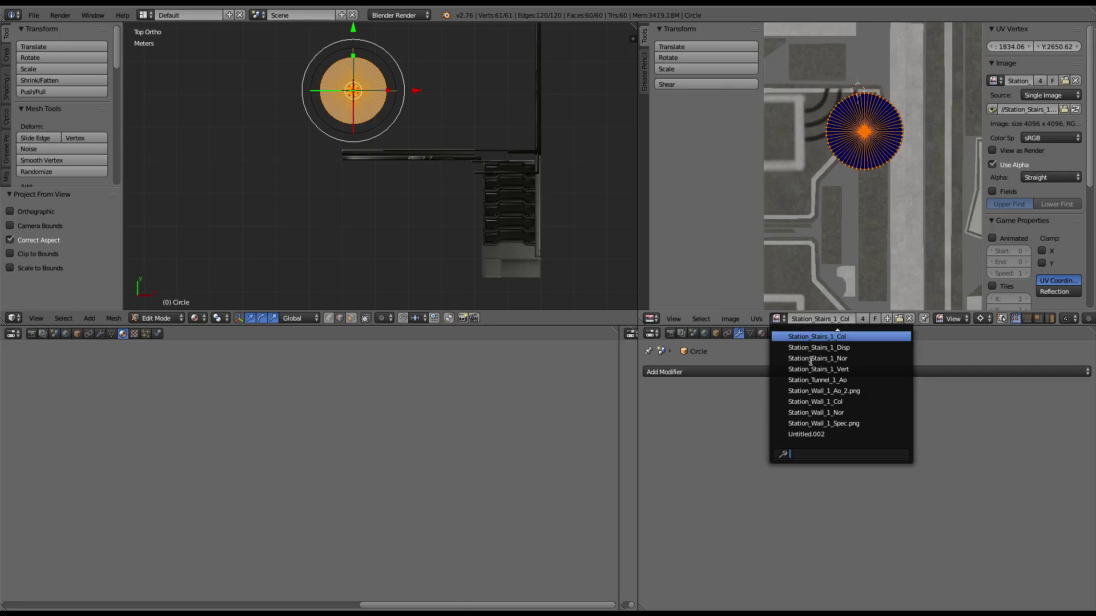
left_click(810, 359)
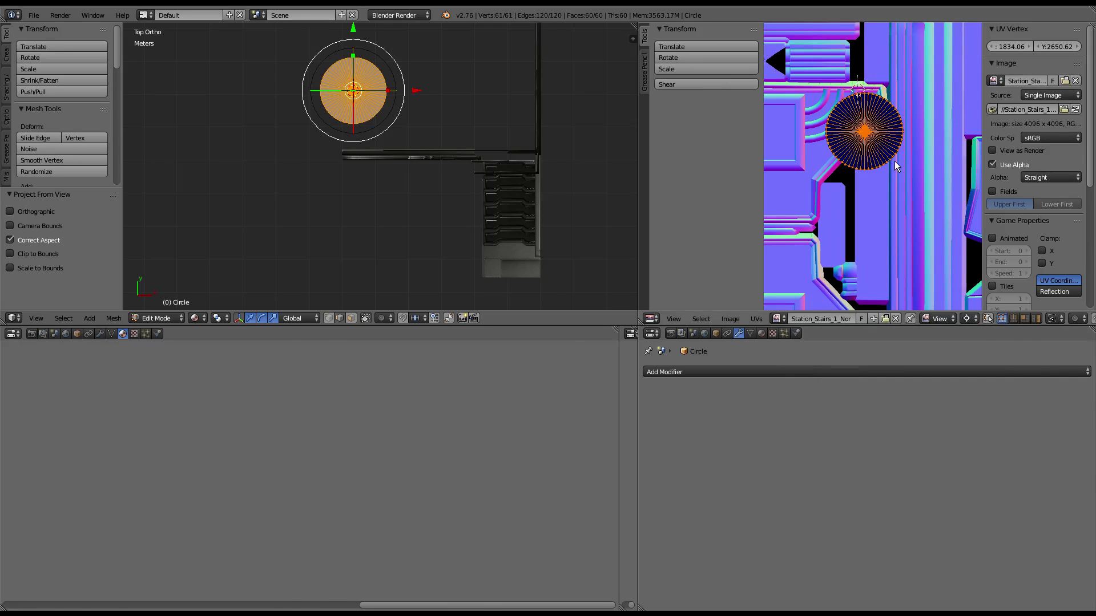
key("ctrl+Up")
scroll(640, 174, "up", 2)
Step: Scale the UV disc around its own center onto the small slot near the rail corner
key("s")
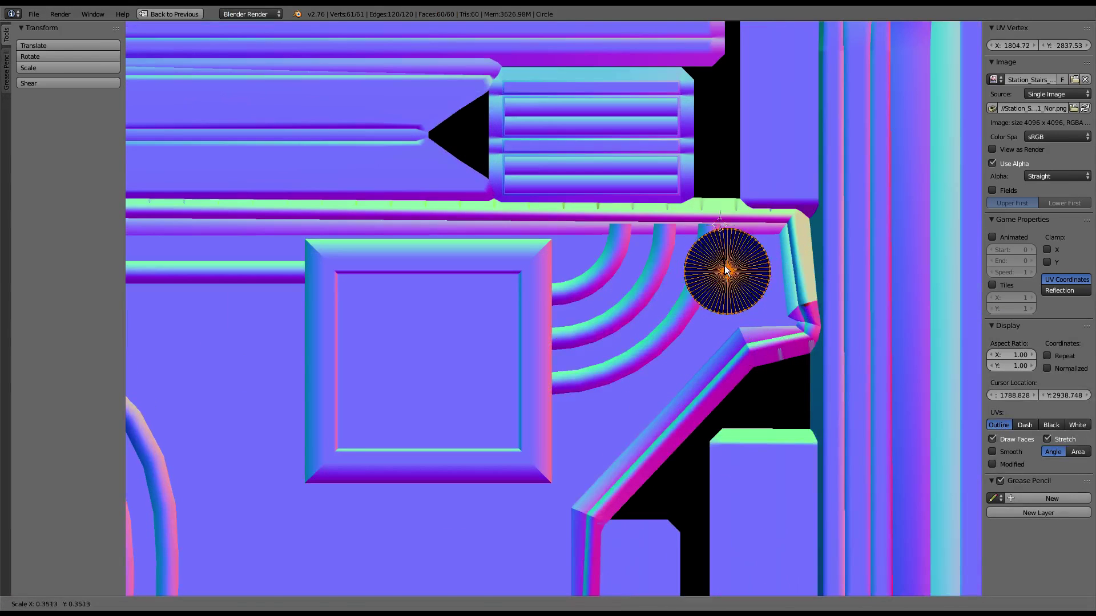
left_click(727, 258)
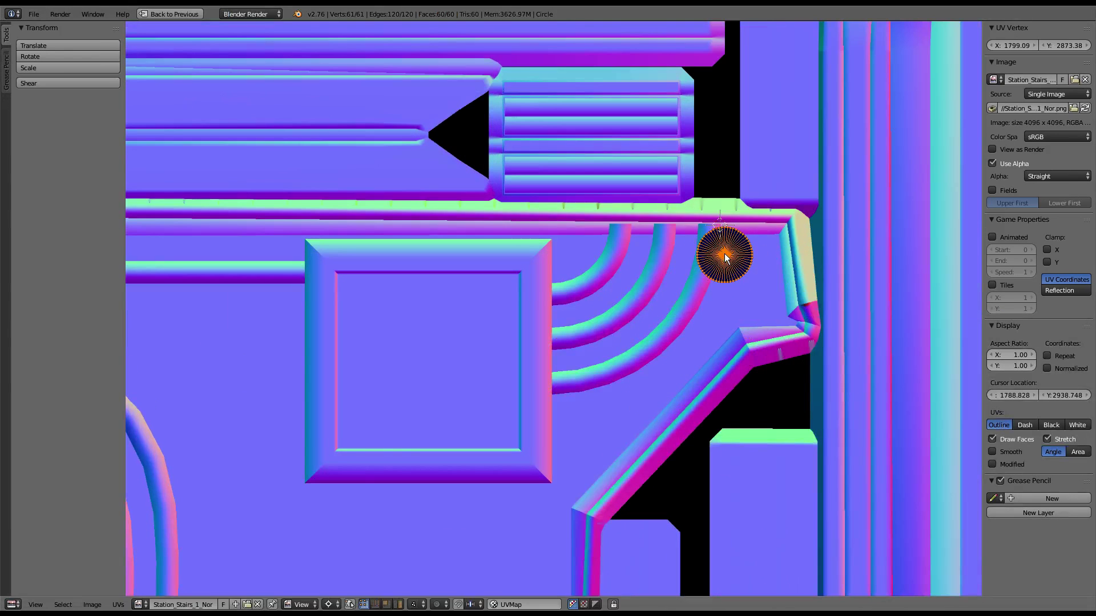
left_click(336, 604)
left_click(348, 581)
middle_click_drag(819, 337, 721, 337)
scroll(677, 328, "up", 3)
key("s")
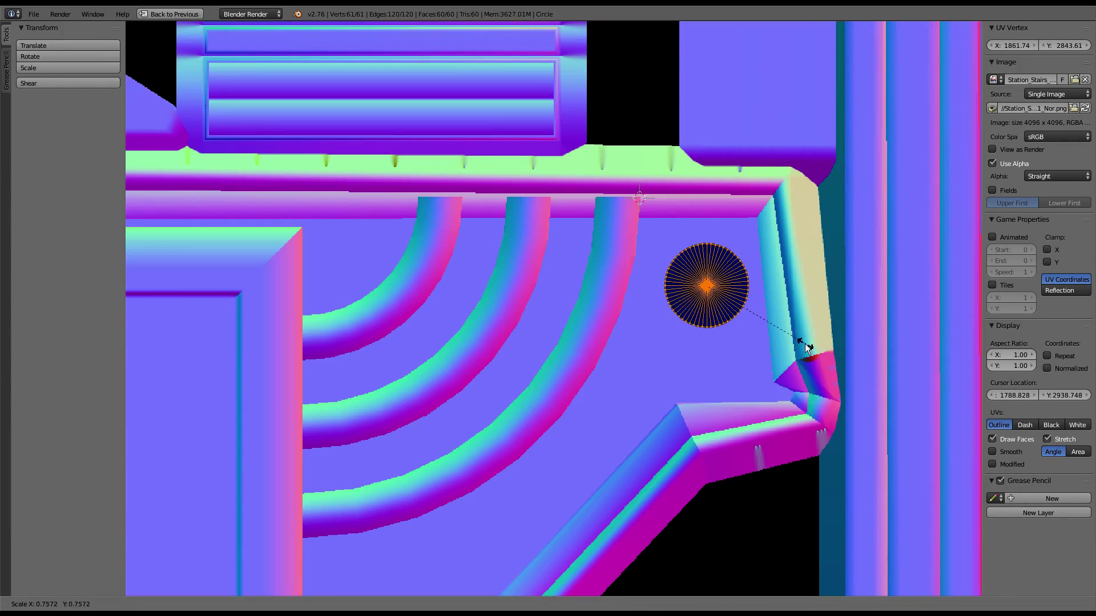
left_click(781, 309)
scroll(681, 359, "down", 3)
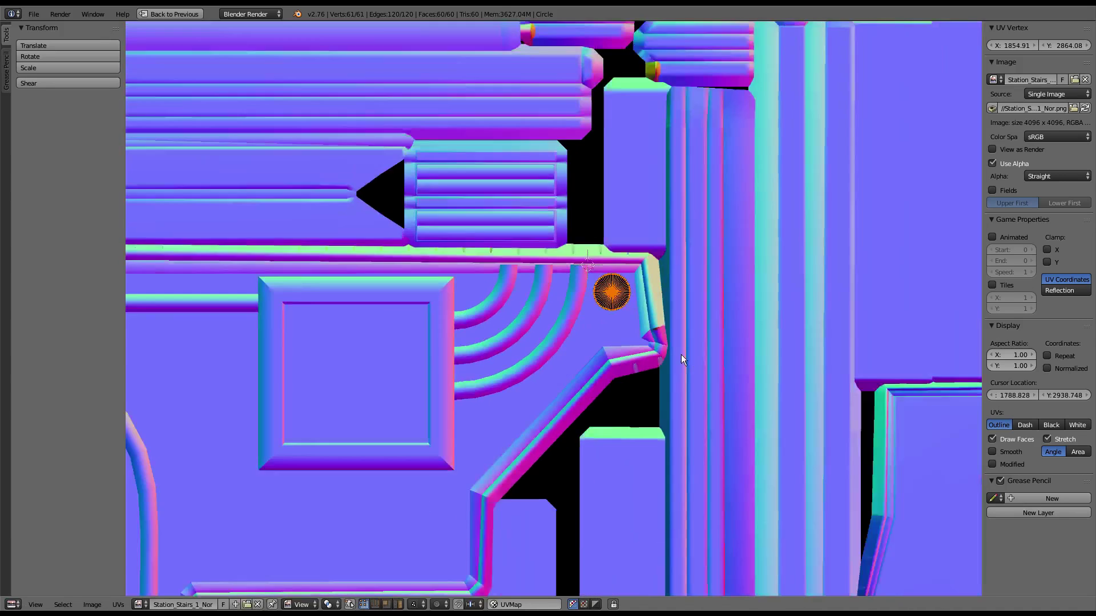
scroll(628, 365, "down", 3)
key("ctrl+Up")
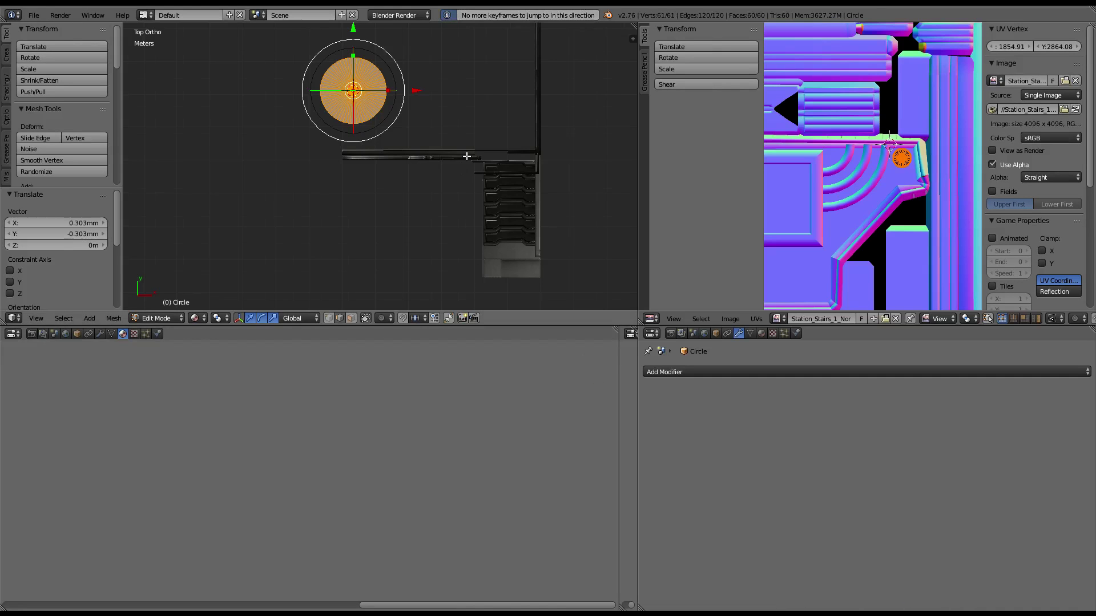
Step: Duplicate the disc, raise the copy 13.039 cm, separate it as Circle.001 and edit it
key("KP_Decimal")
middle_click_drag(466, 156, 414, 174)
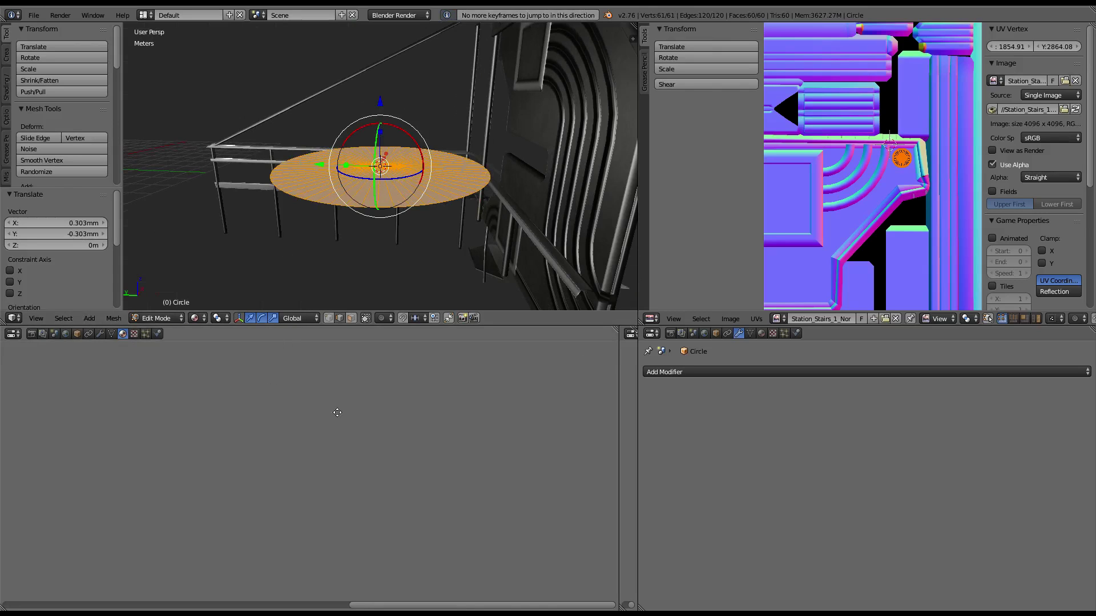
key("shift+d")
left_click_drag(380, 102, 379, 91)
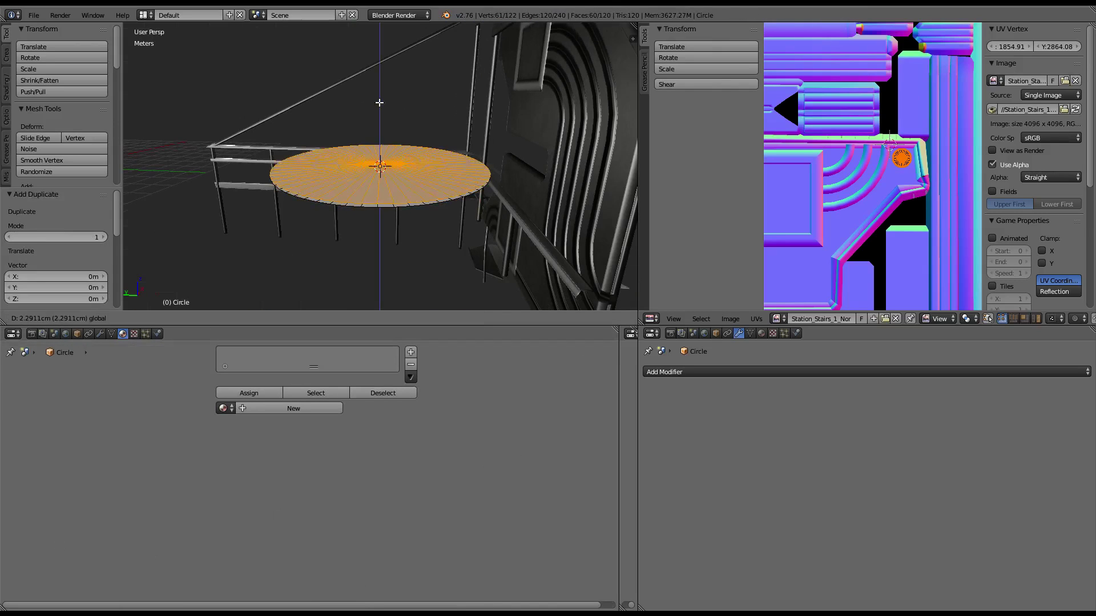
key("x")
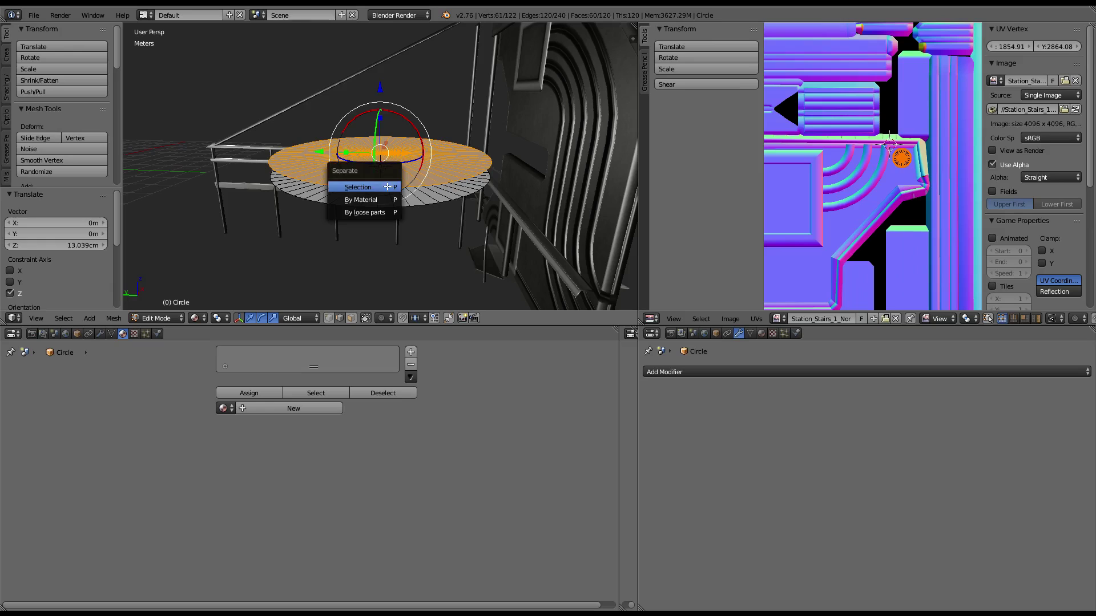
left_click(388, 201)
key("Tab")
right_click(415, 176)
key("Tab")
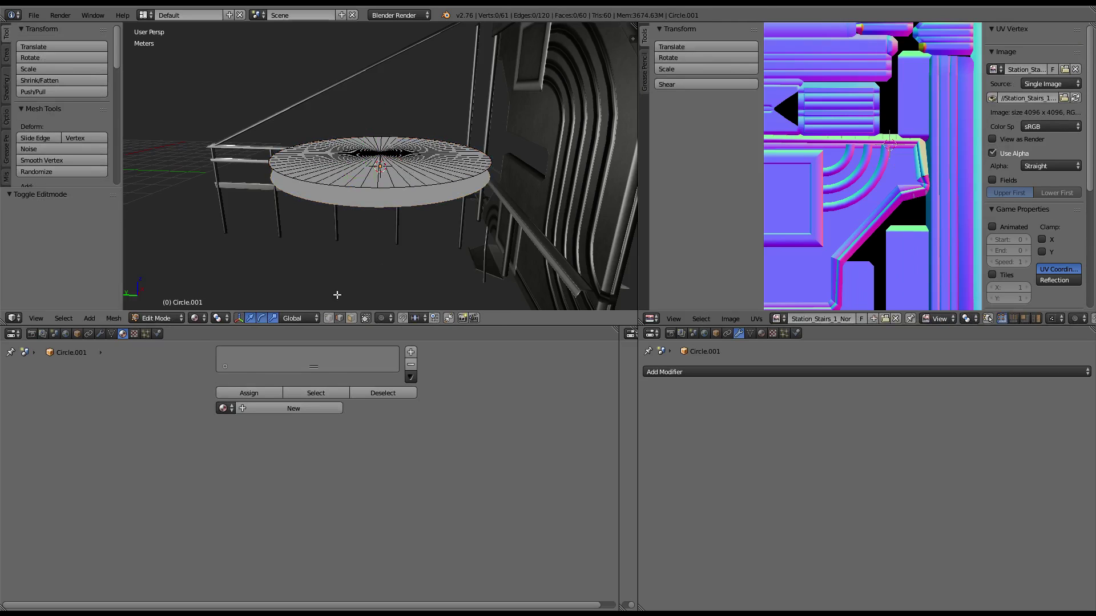
Step: Select the disc top and try an extrusion, then cancel and undo it
middle_click_drag(365, 228, 400, 188)
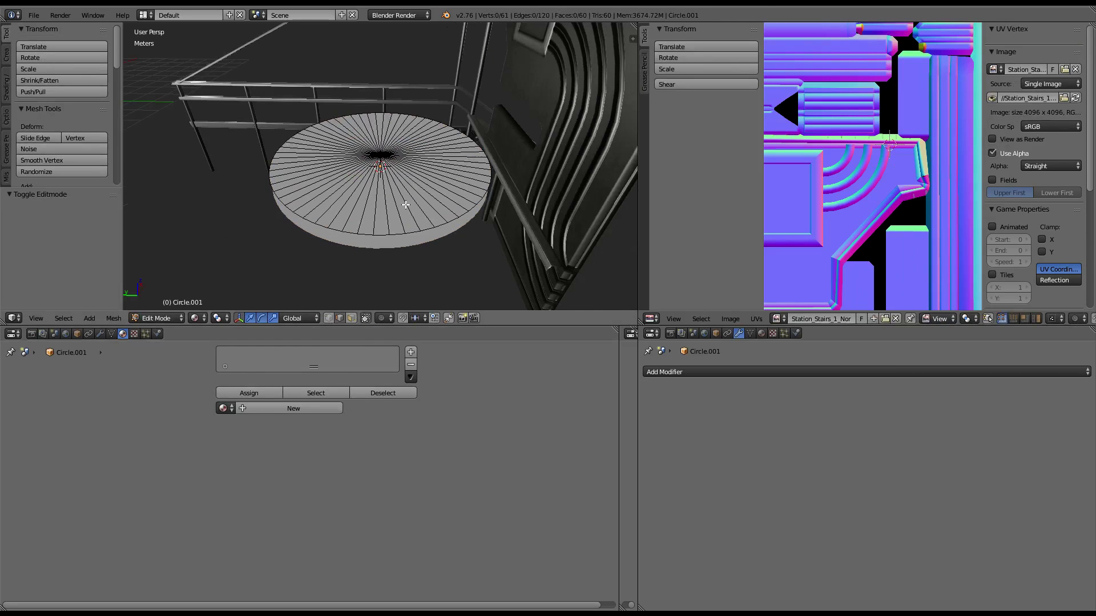
right_click(399, 185)
key("b")
key("Escape")
key("a")
key("a")
key("e")
key("Escape")
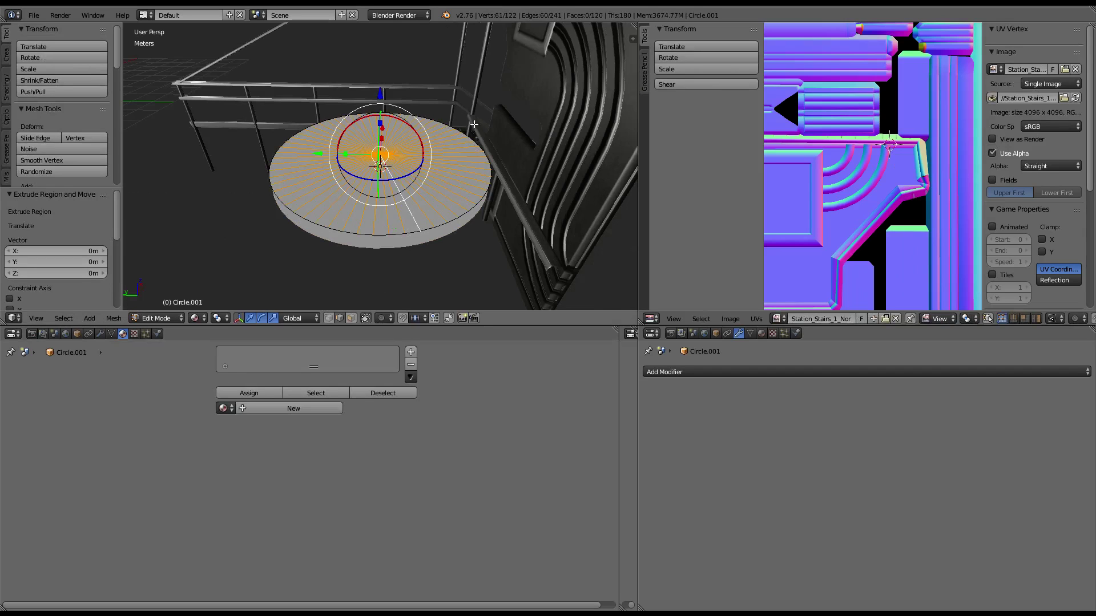
left_click_drag(379, 92, 379, 52)
right_click(379, 52)
key("ctrl+z")
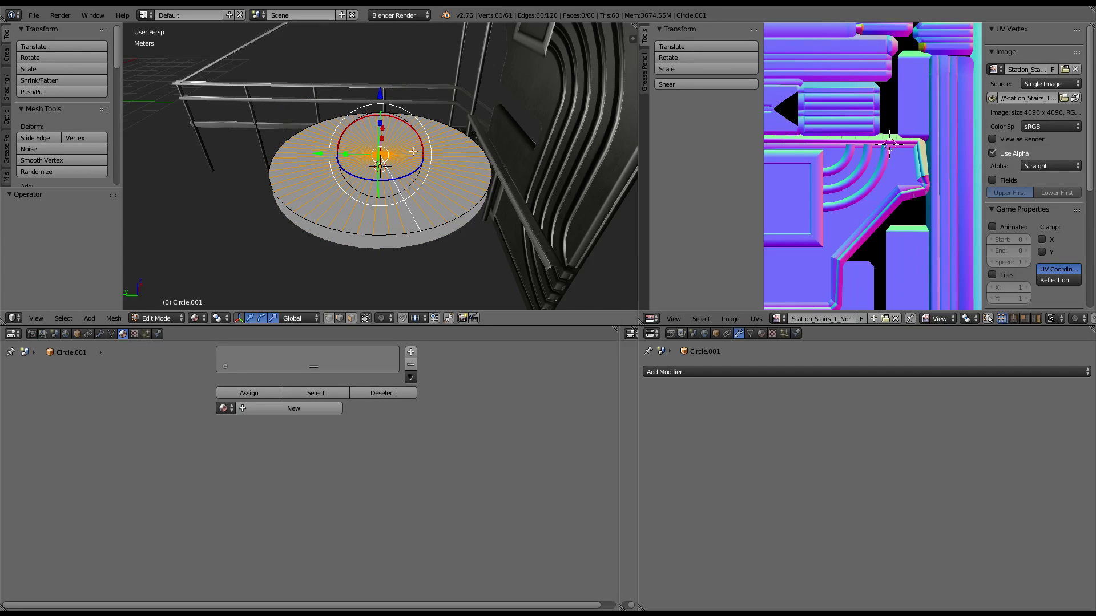
Step: Subdivide the disc top
key("w")
left_click(406, 144)
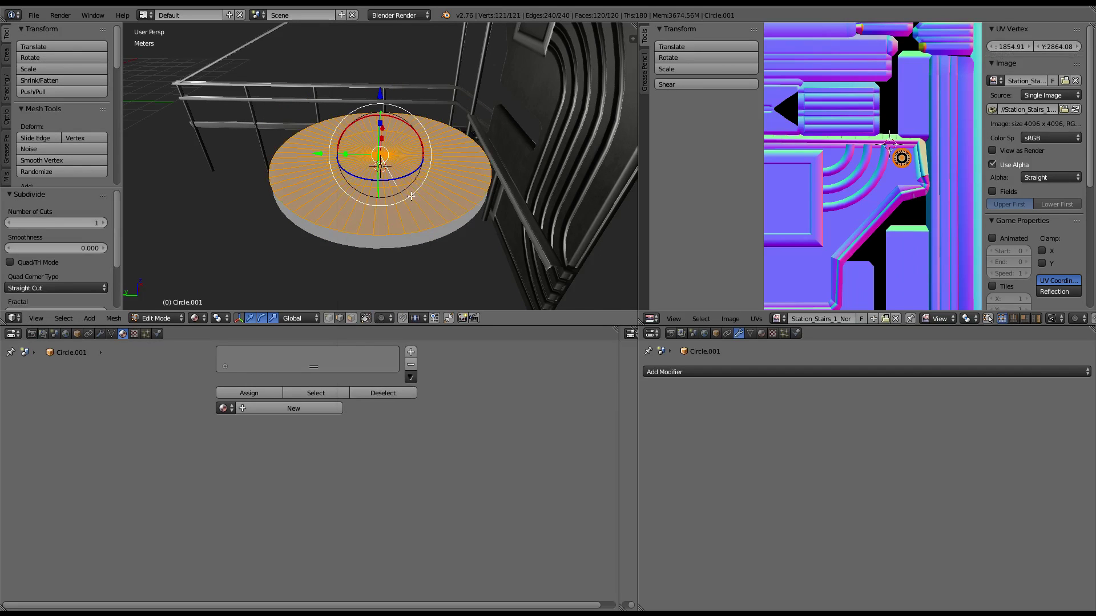
scroll(391, 74, "up", 1)
left_click_drag(379, 92, 414, 149)
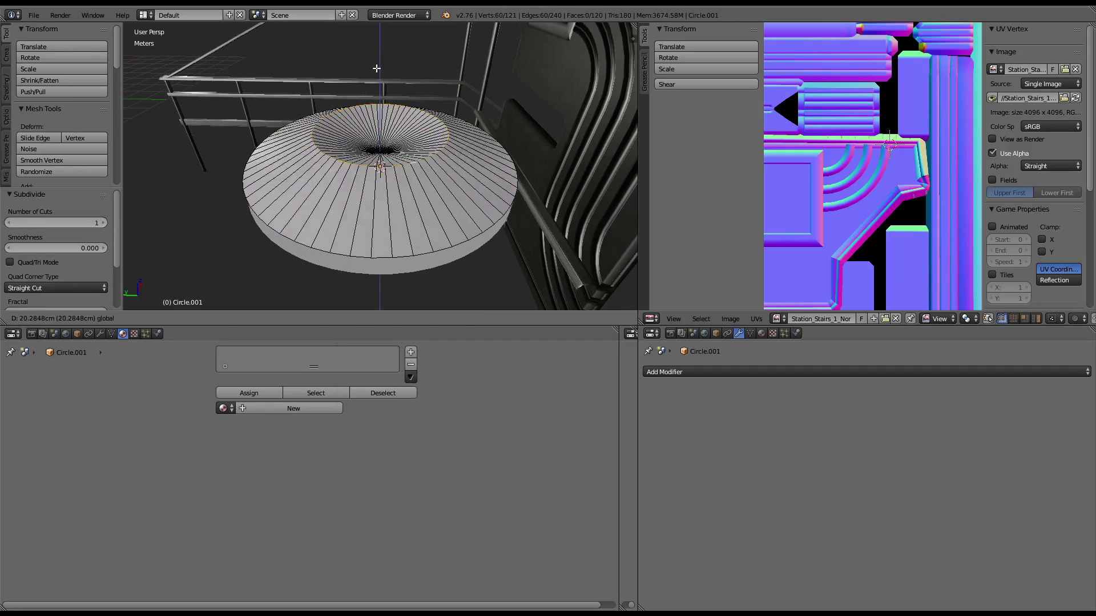
right_click(414, 148)
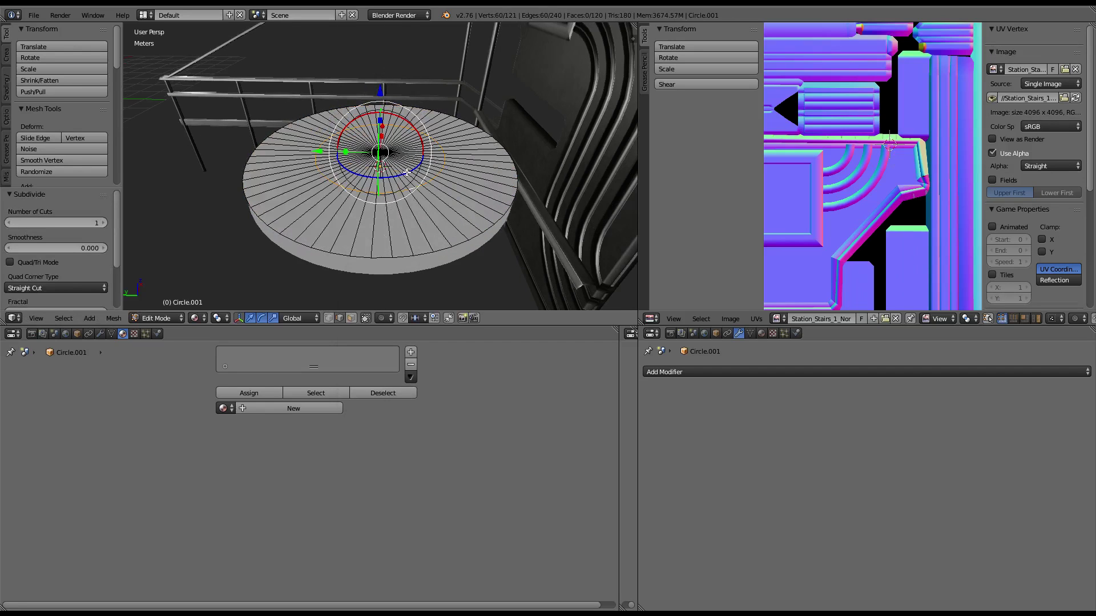
Step: Lift the centre vertex and faces 18.398 cm and select the inner edge loop
right_click(380, 152, "shift")
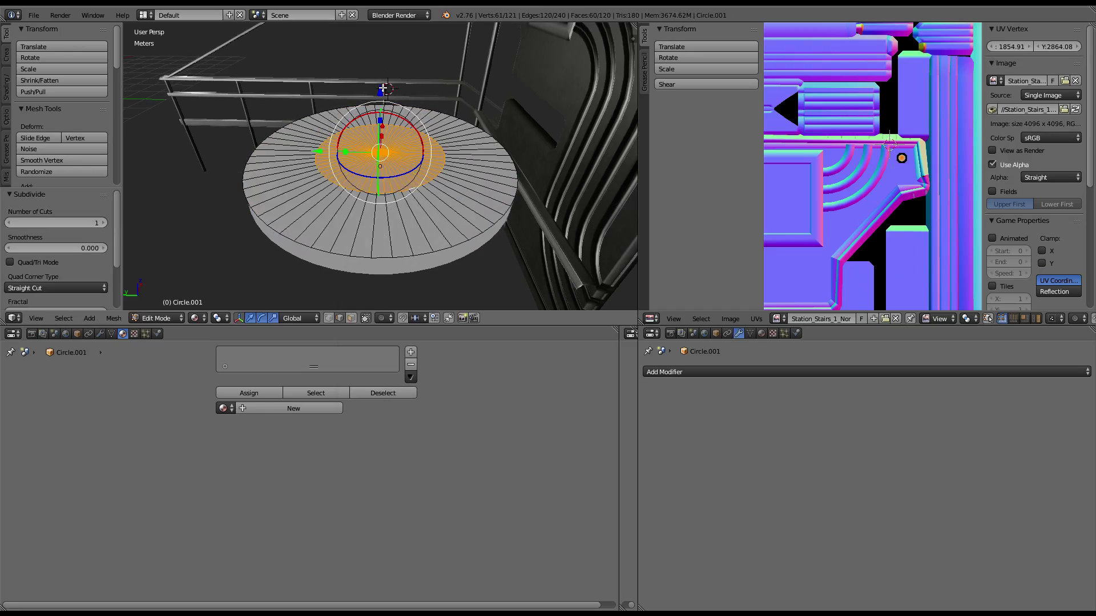
left_click_drag(382, 86, 392, 68)
right_click(429, 159)
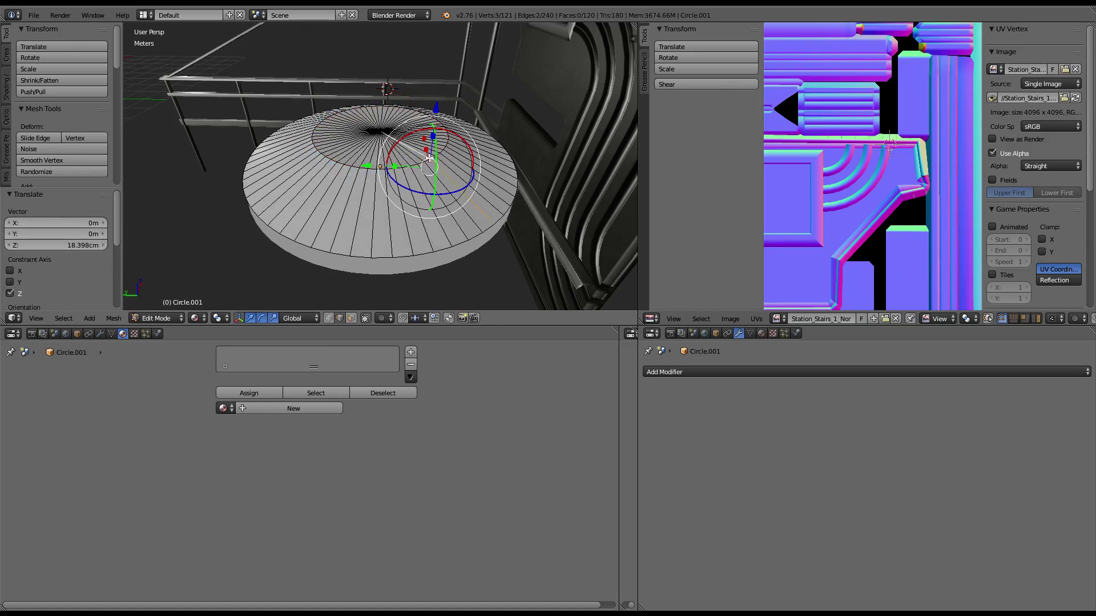
right_click(444, 153, "alt")
key("ctrl+e")
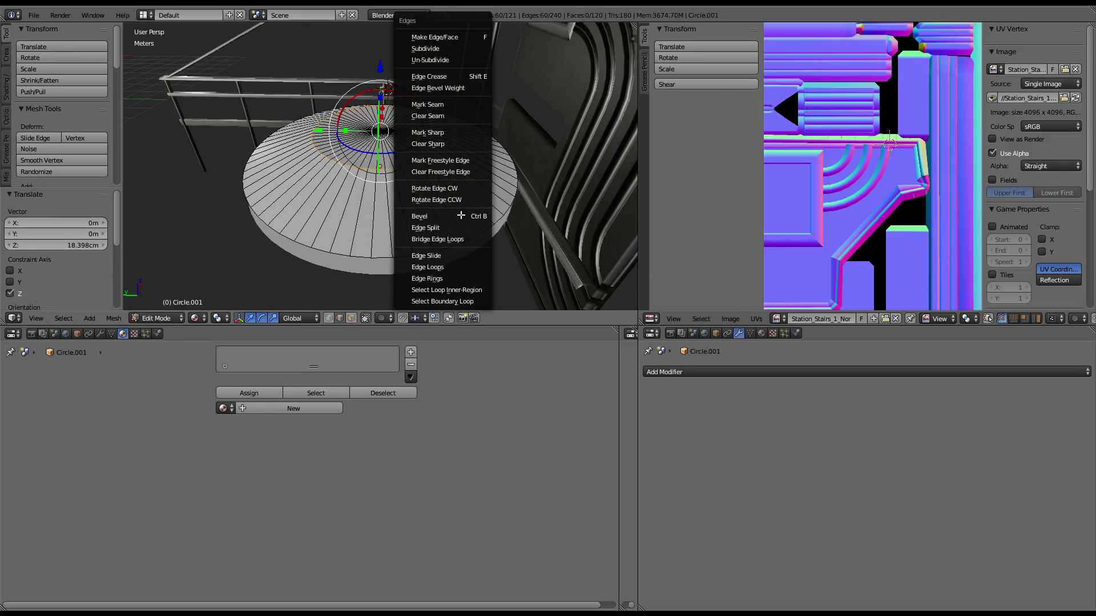
Step: Bevel the inner loop, then subdivide the outer ring and slide the new loop into place
left_click(457, 216)
left_click(473, 220)
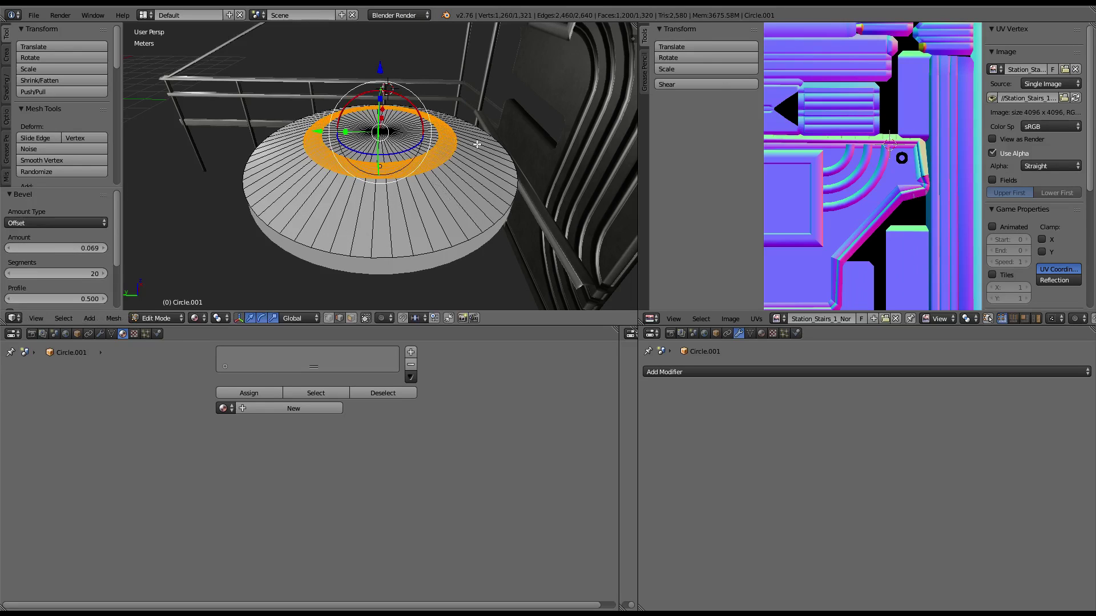
right_click(467, 184, "ctrl+alt")
key("ctrl+e")
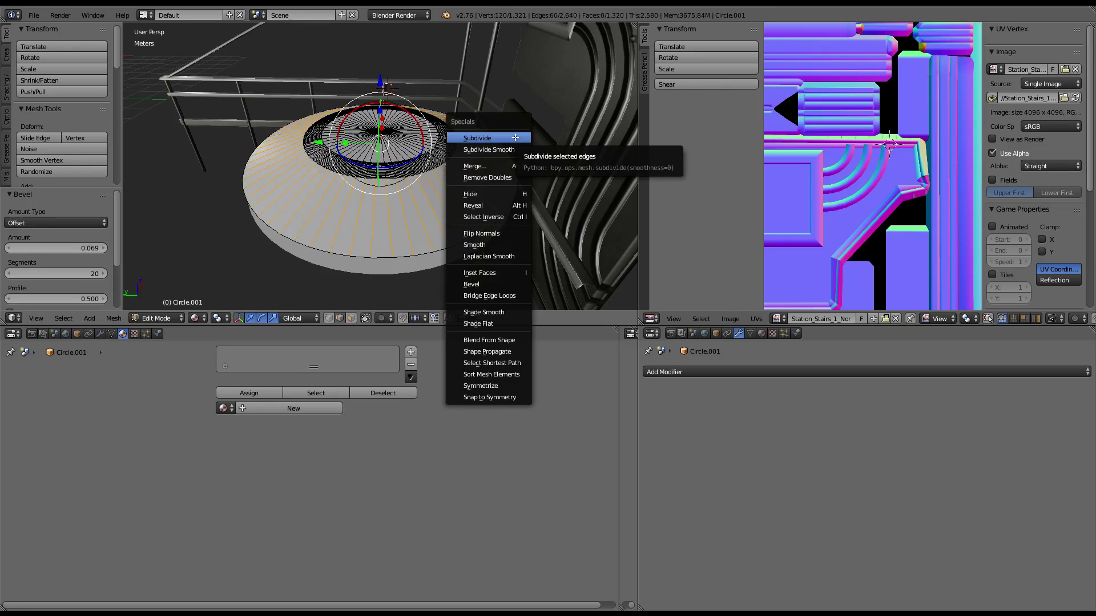
left_click(516, 137)
right_click(471, 190, "alt")
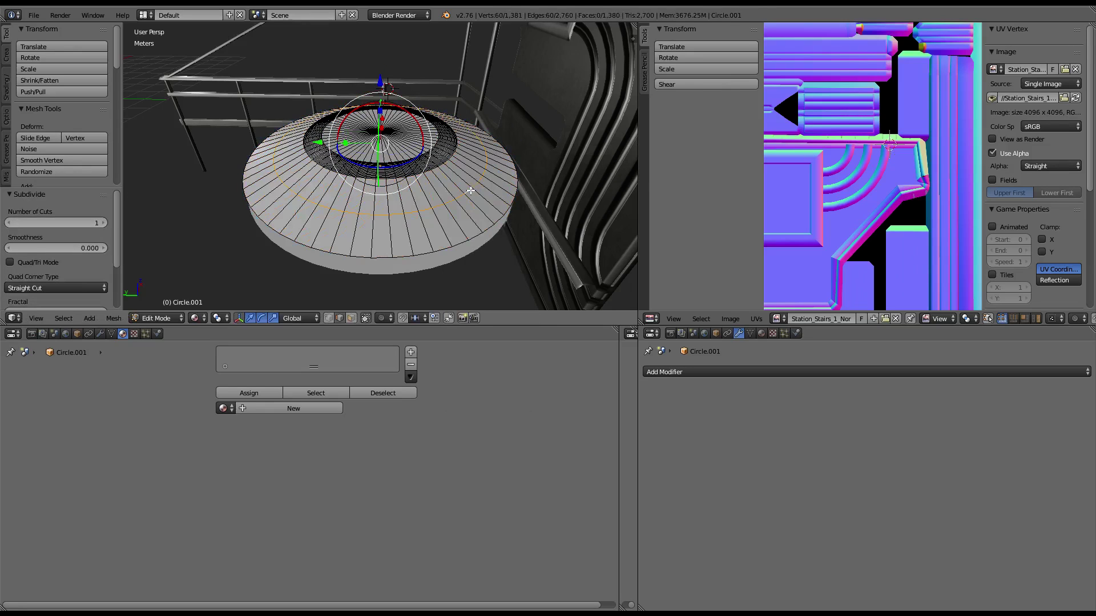
key("g")
key("g")
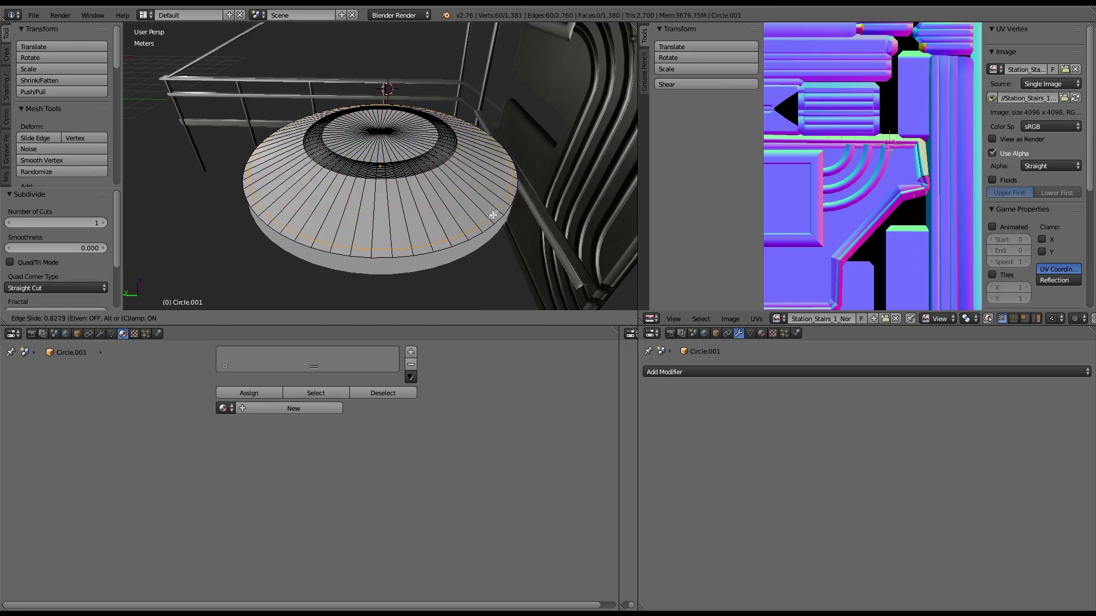
left_click(493, 215)
Step: Flatten the selected loop's height to zero around the active edge pivot
middle_click_drag(377, 80, 461, 206)
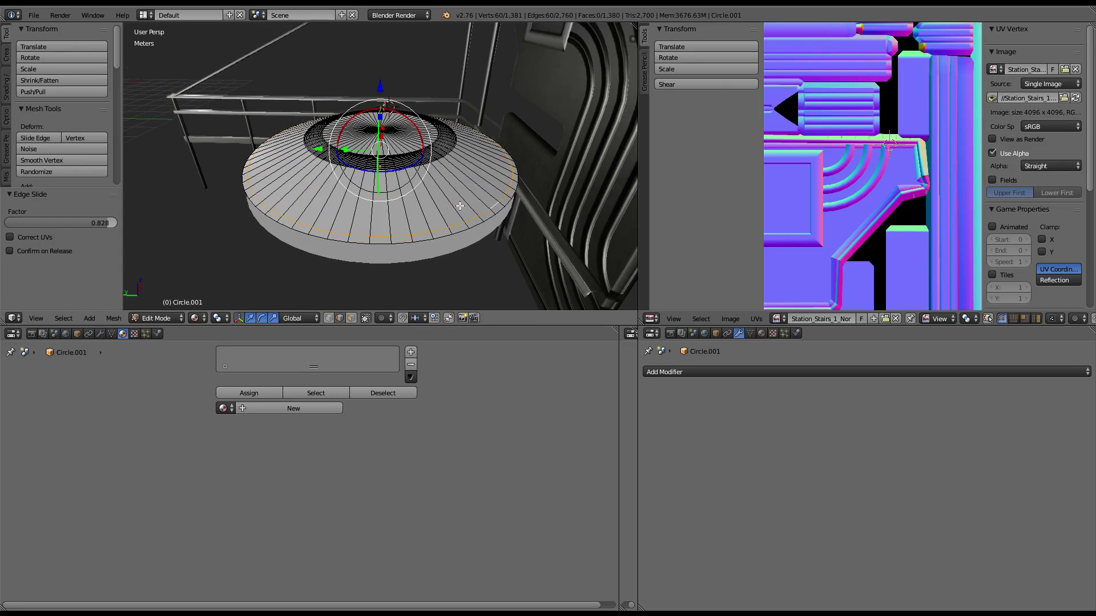
right_click(460, 235, "shift")
left_click(231, 318)
left_click(299, 266)
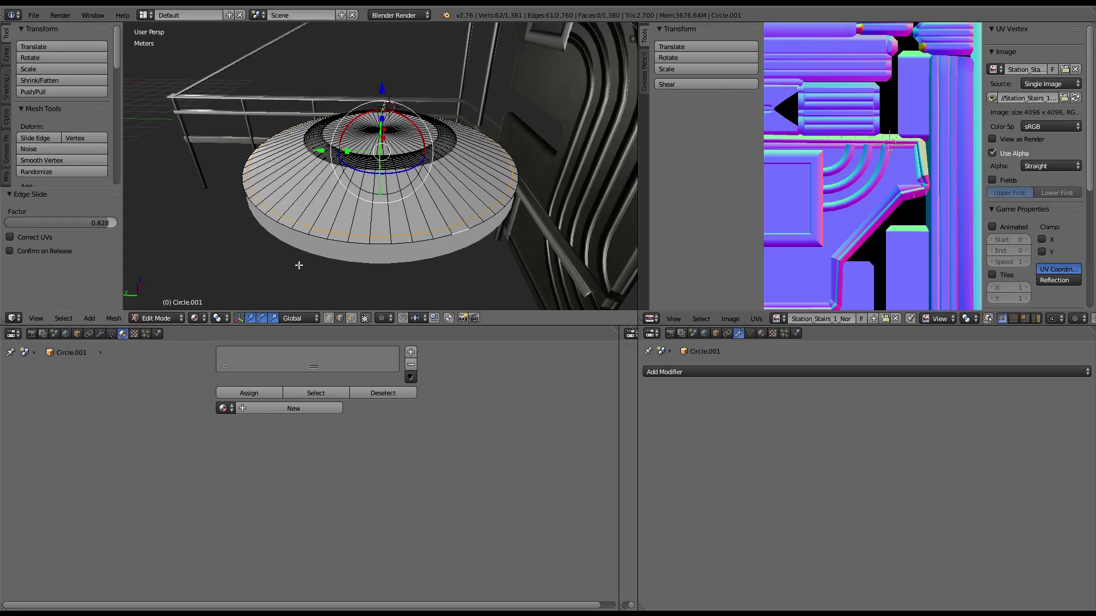
left_click(217, 318)
left_click(245, 252)
key("s")
key("z")
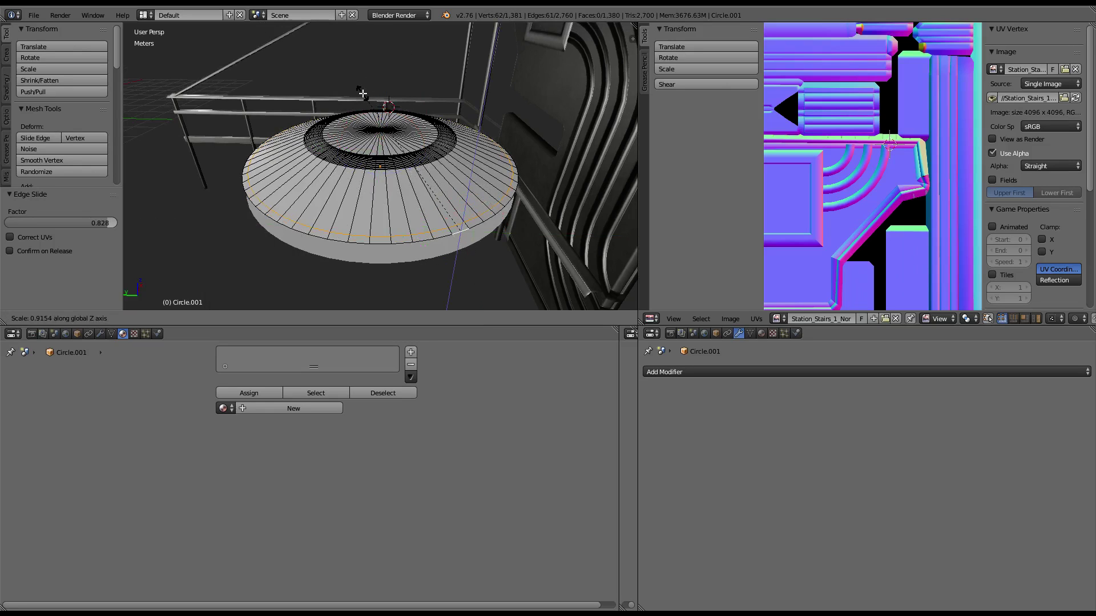
key("0")
key("Return")
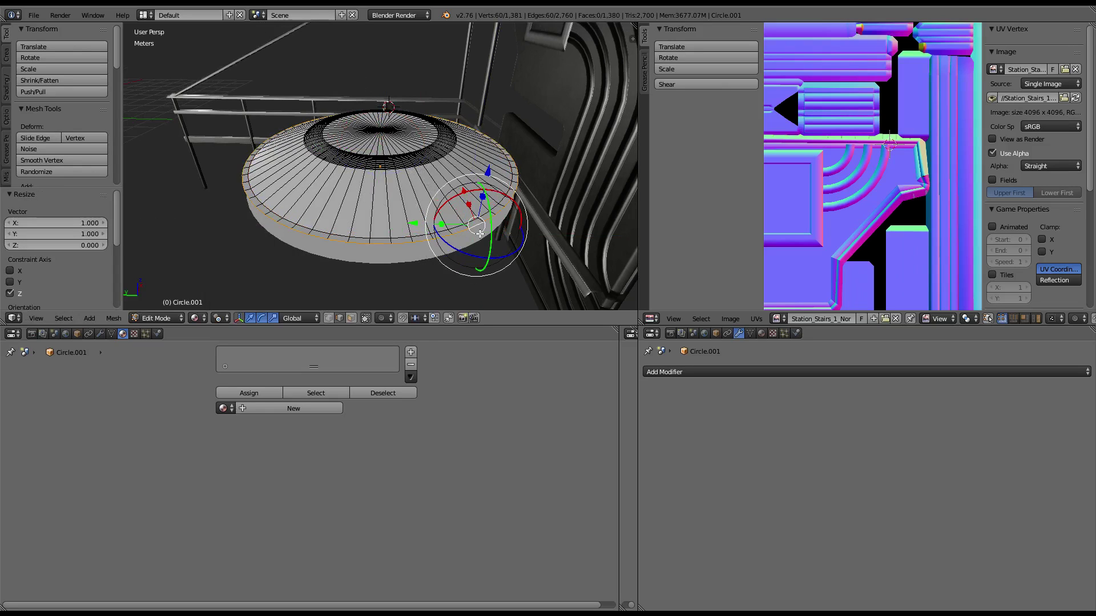
Step: Enlarge the outer rim loop slightly and raise it 19.143 cm
right_click(486, 230, "alt")
left_click(218, 318)
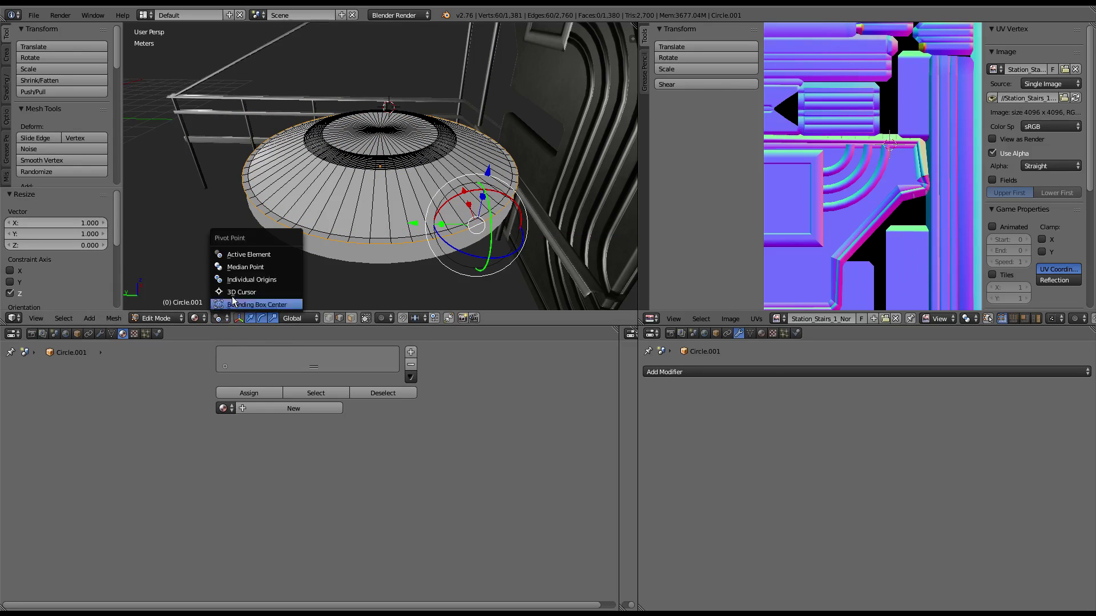
left_click(246, 266)
key("s")
key("Return")
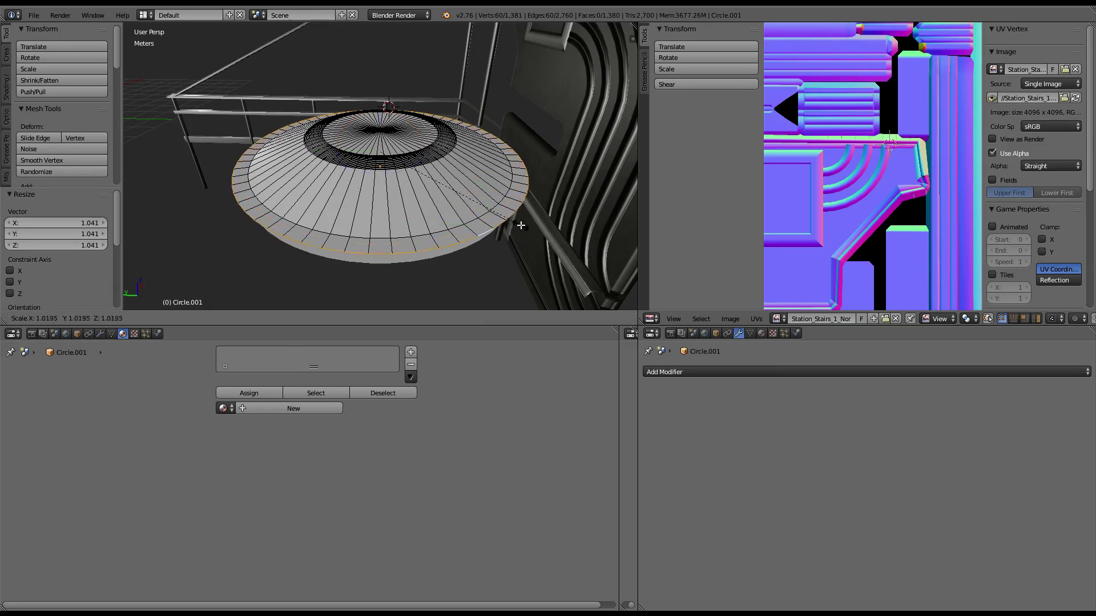
key("g")
key("z")
left_click(490, 171)
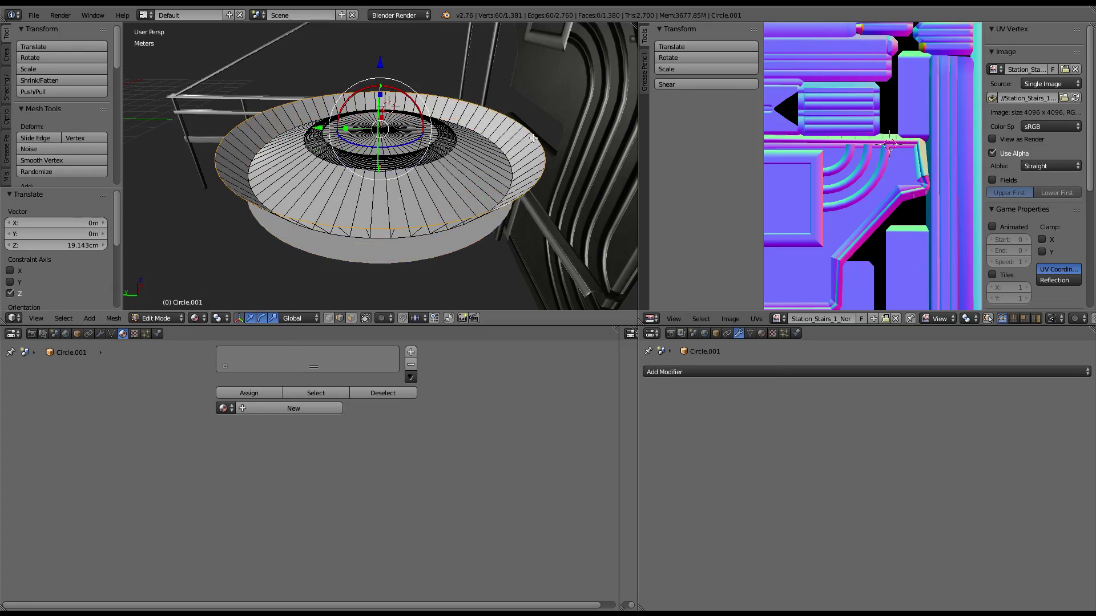
Step: Bevel the raised rim loop at 0.019 and return to object mode
middle_click_drag(491, 171, 514, 181)
key("ctrl+e")
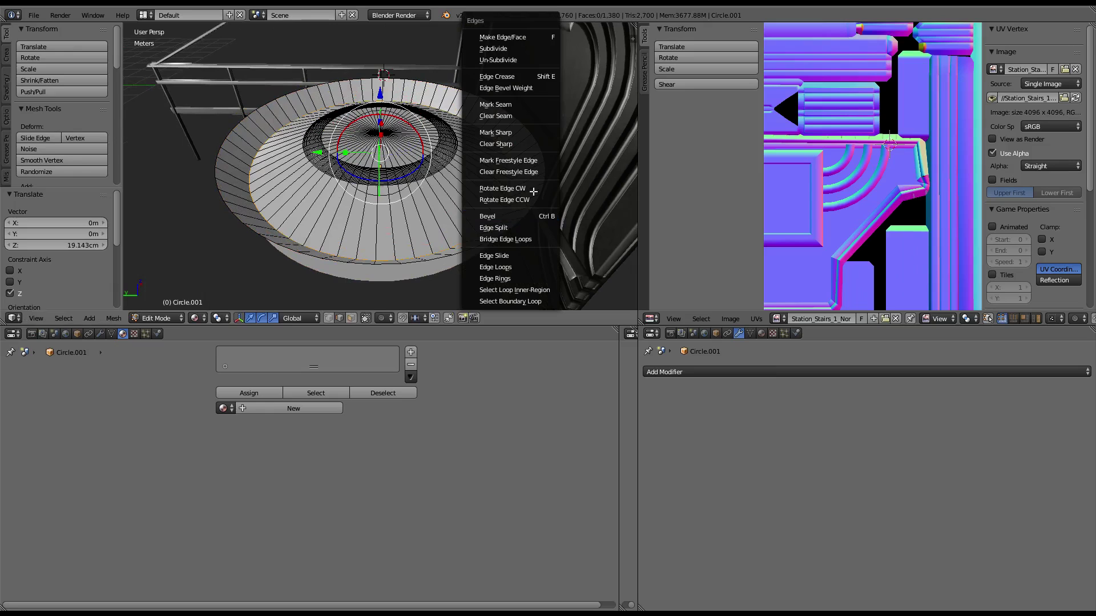
left_click(532, 215)
left_click(558, 223)
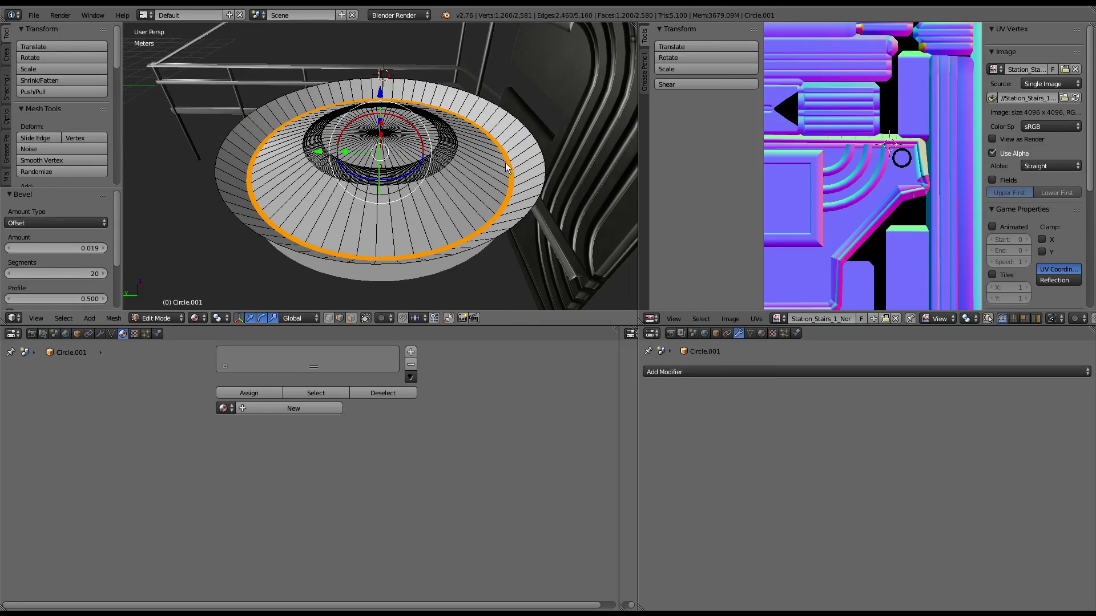
key("Tab")
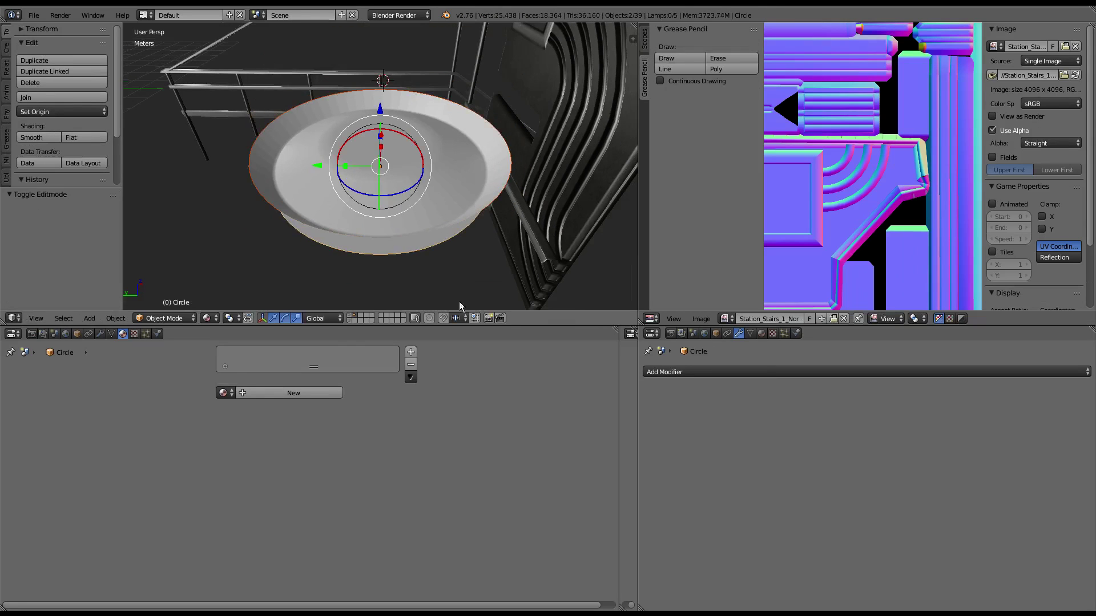
Step: Bake tangent-space Normals from the bowl into the stairs normal map and inspect the result
left_click(65, 334)
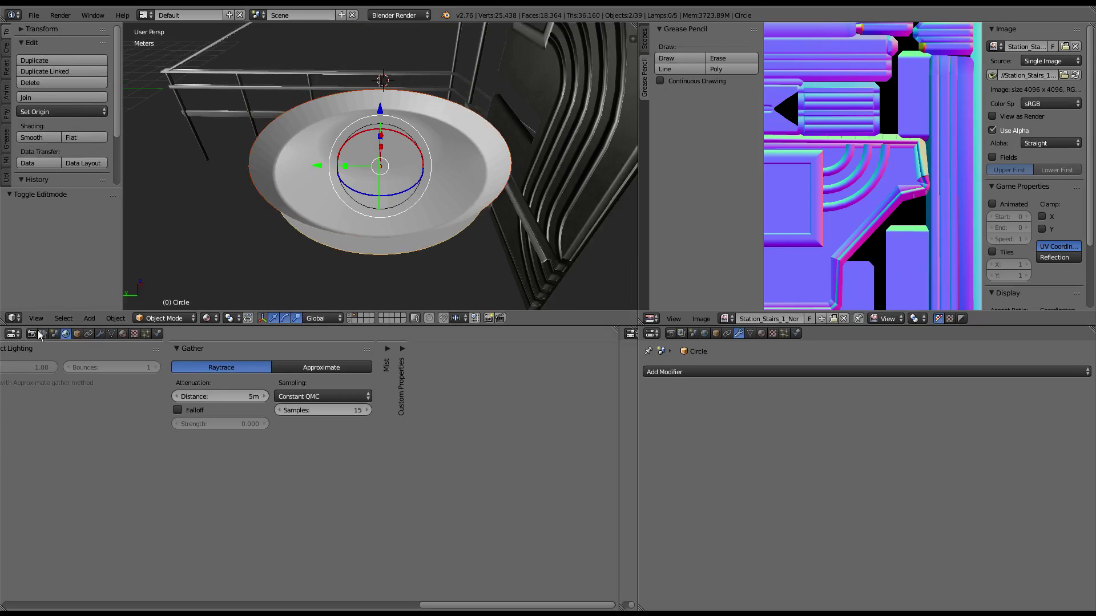
left_click(37, 334)
left_click(293, 386)
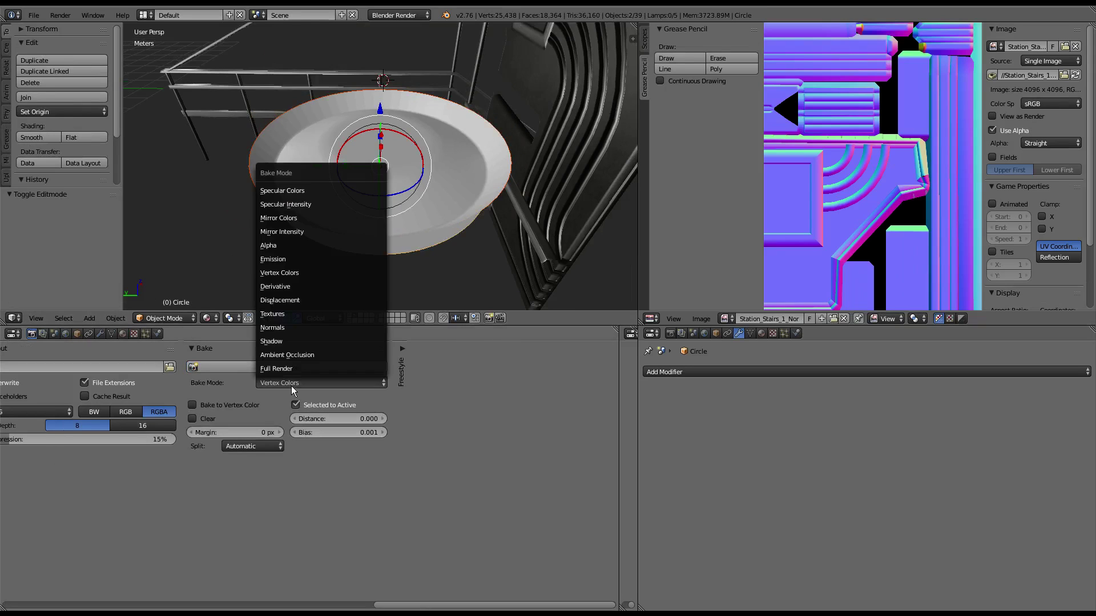
left_click(302, 329)
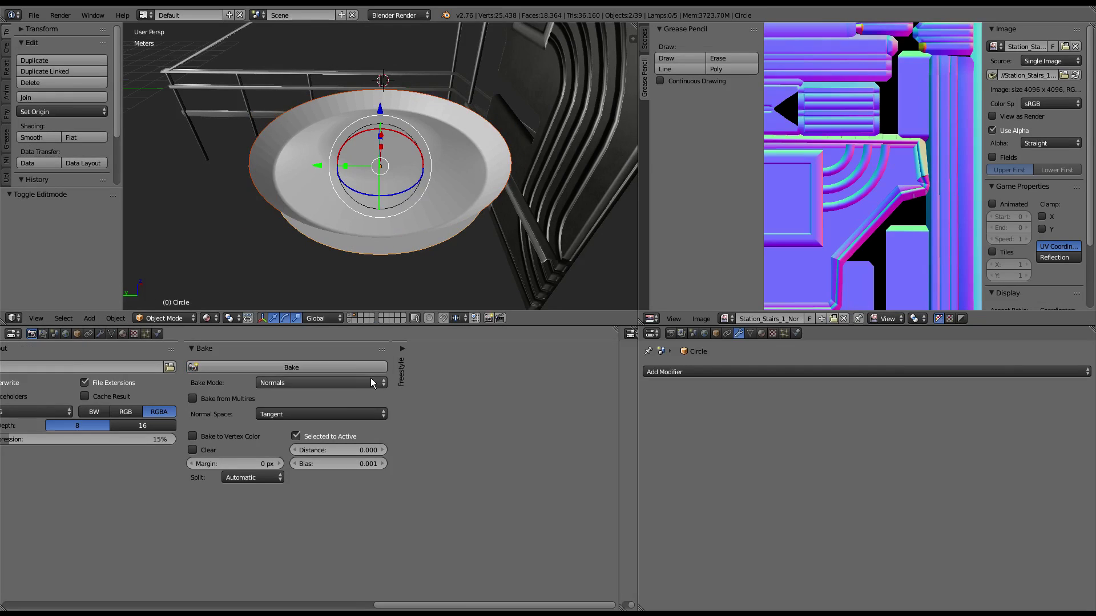
left_click(333, 369)
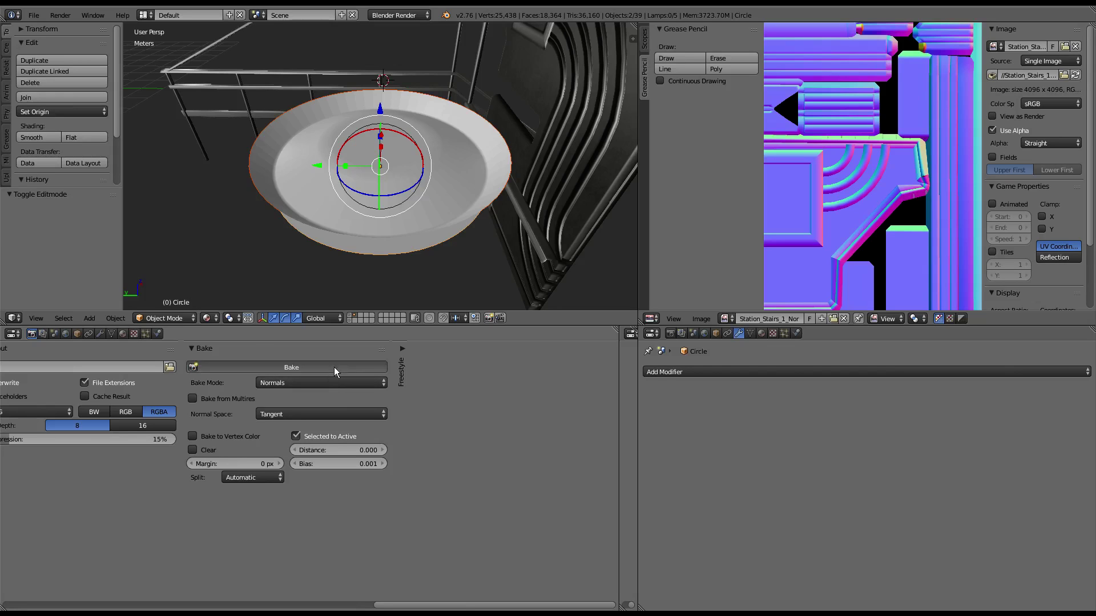
scroll(936, 146, "up", 2)
scroll(937, 142, "up", 2)
scroll(936, 142, "up", 2)
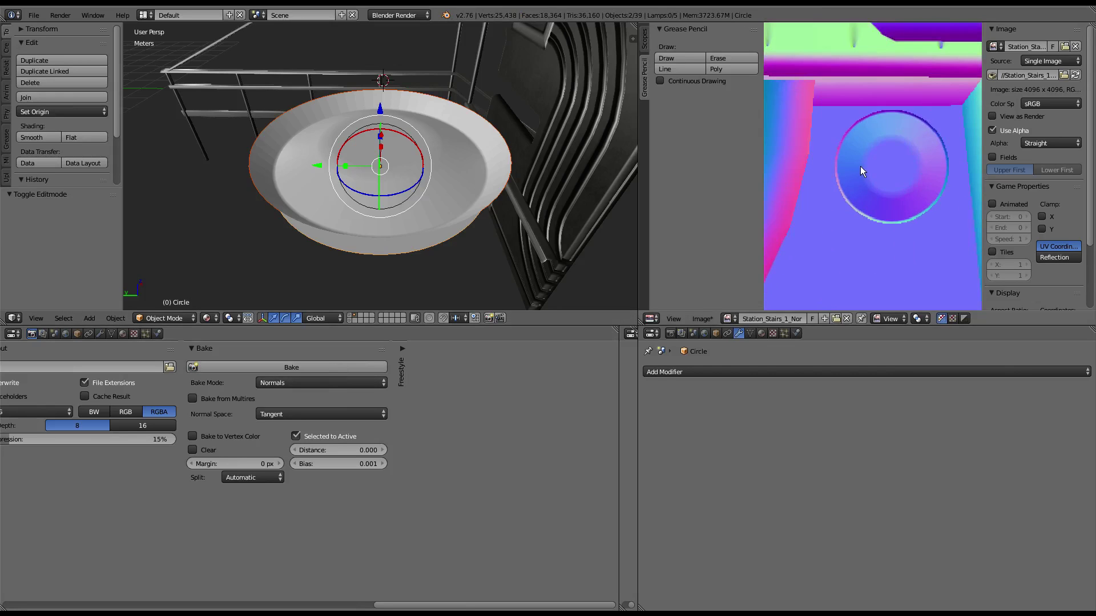
mouse_move(457, 131)
middle_mouse_down()
mouse_move(430, 111)
mouse_move(515, 145)
mouse_move(375, 97)
mouse_move(546, 182)
mouse_move(506, 119)
mouse_move(382, 126)
mouse_move(455, 155)
middle_mouse_up()
scroll(506, 119, "up", 3)
scroll(384, 125, "down", 3)
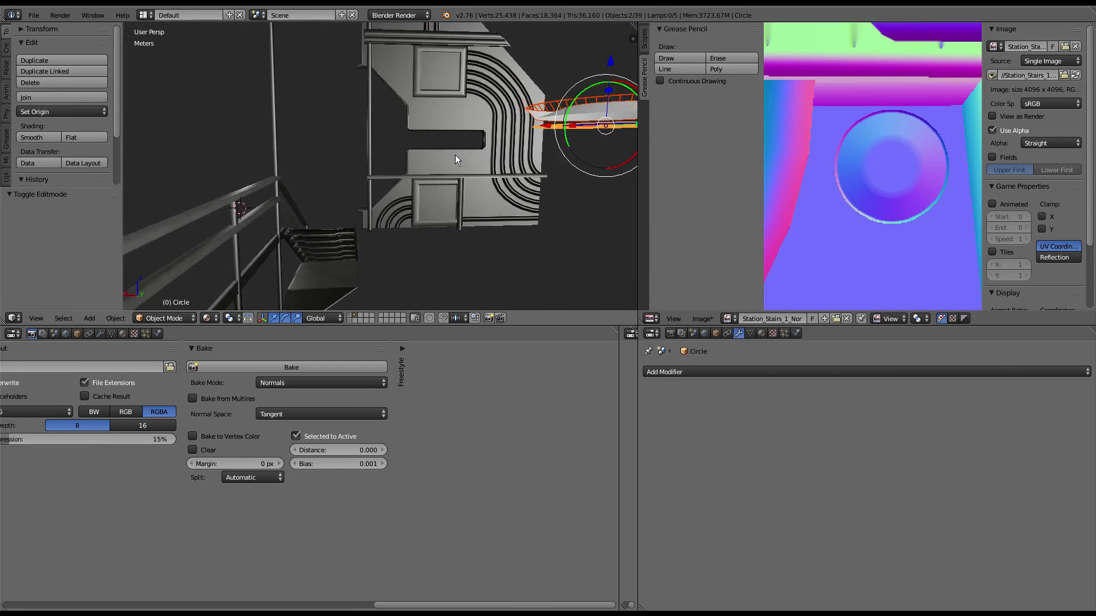
scroll(891, 148, "down", 3)
Step: Save the baked normal map as Station_Stairs_1_Nor.png and look back over the stairs
middle_click_drag(548, 194, 509, 180)
left_click(707, 318)
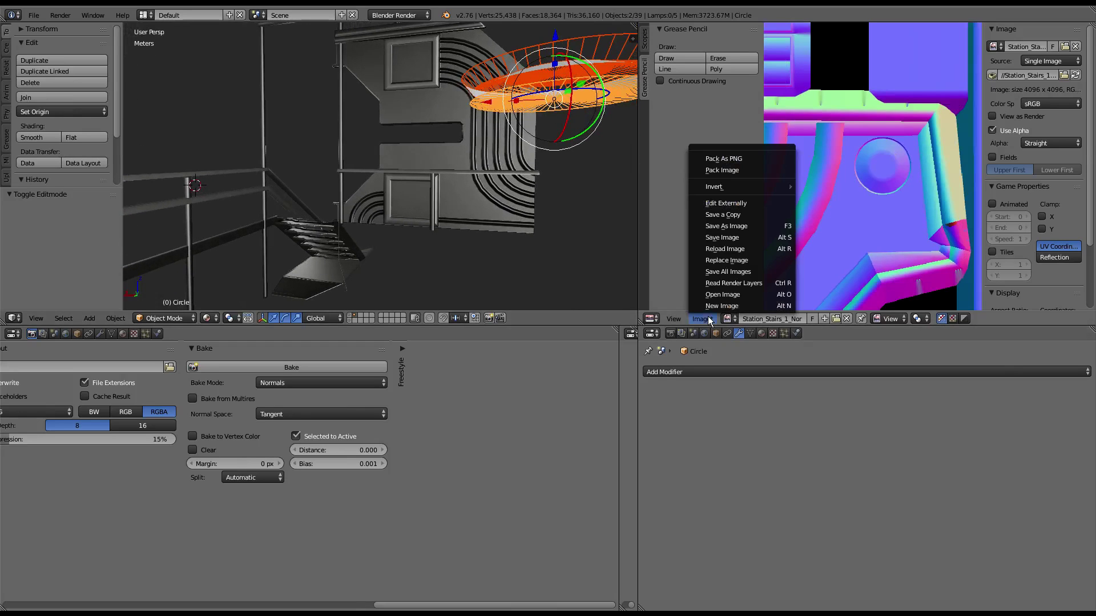
left_click(739, 238)
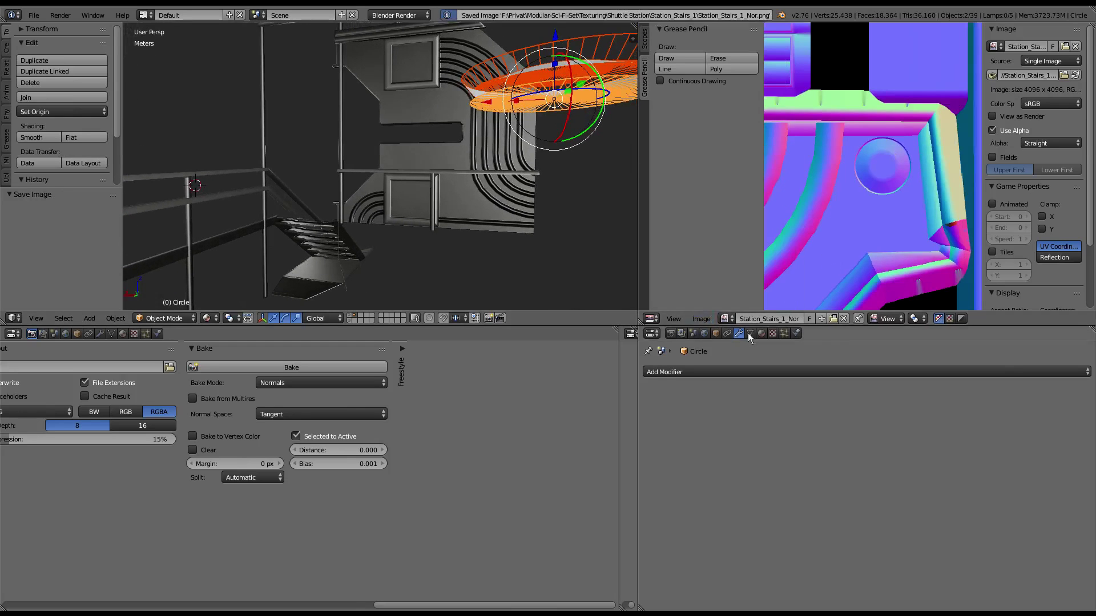
left_click(702, 319)
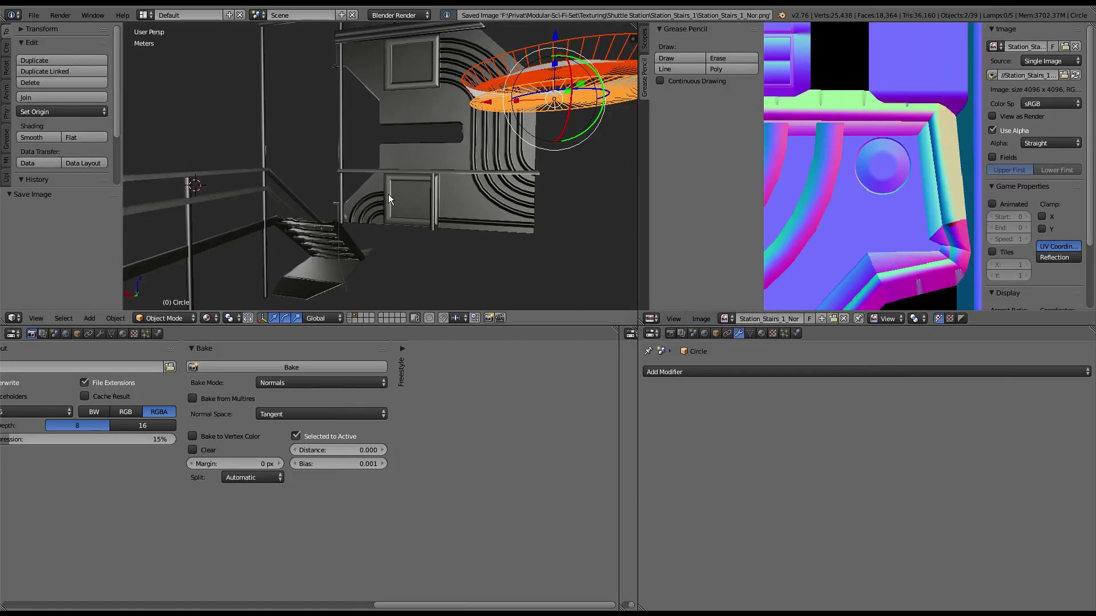
scroll(386, 187, "up", 5)
mouse_move(384, 180)
middle_mouse_down()
mouse_move(448, 100)
mouse_move(434, 103)
mouse_move(529, 108)
mouse_move(409, 160)
mouse_move(423, 152)
mouse_move(410, 141)
mouse_move(478, 107)
mouse_move(581, 87)
mouse_move(496, 115)
middle_mouse_up()
scroll(411, 140, "down", 3)
Step: In Edit Mode, duplicate the whole round plate, lower the copy, and move its UVs onto a normal-map slot
key("Tab")
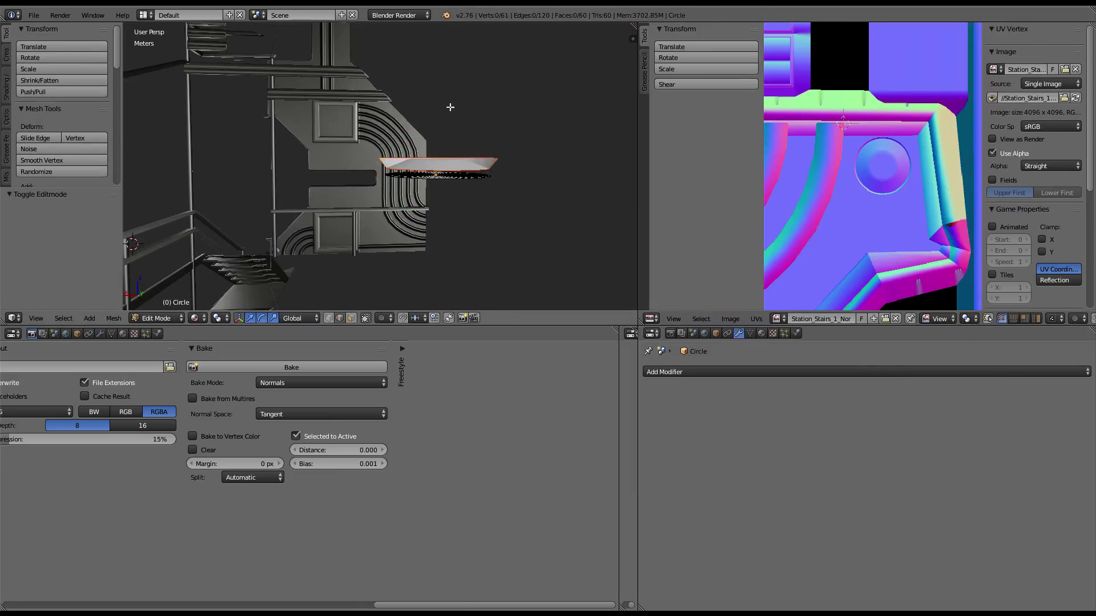
key("a")
key("shift+d")
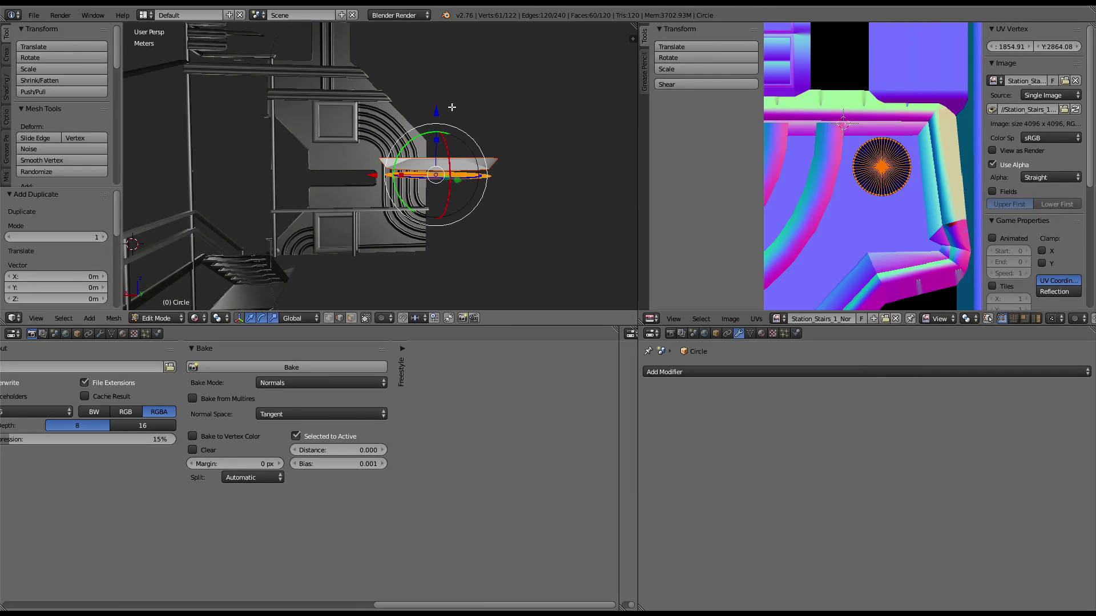
key("z")
left_click(440, 147)
scroll(821, 132, "down", 4)
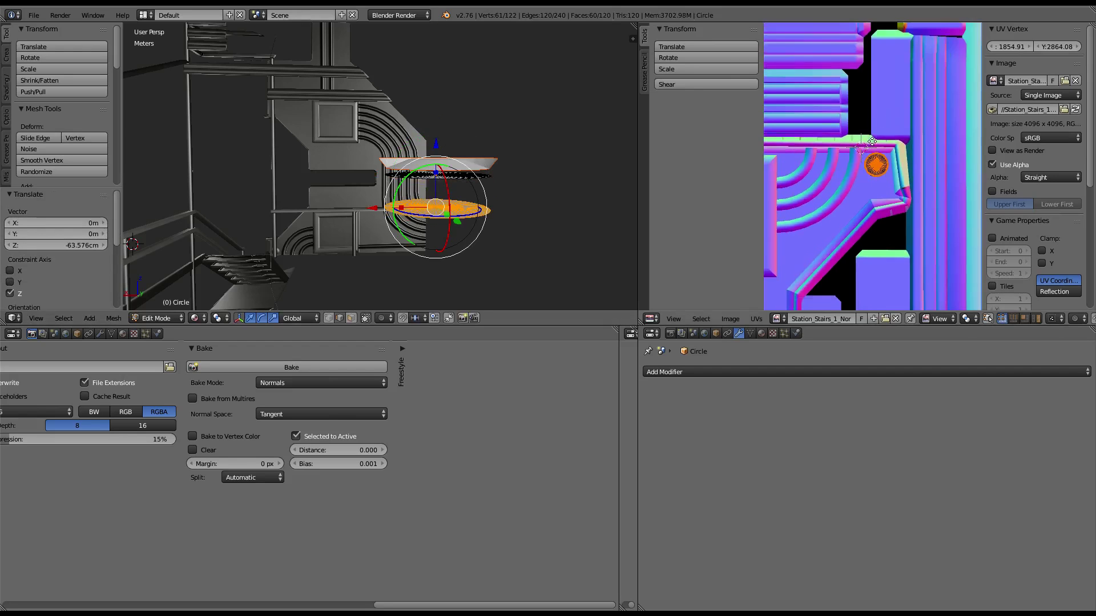
middle_click_drag(821, 132, 884, 133)
key("g")
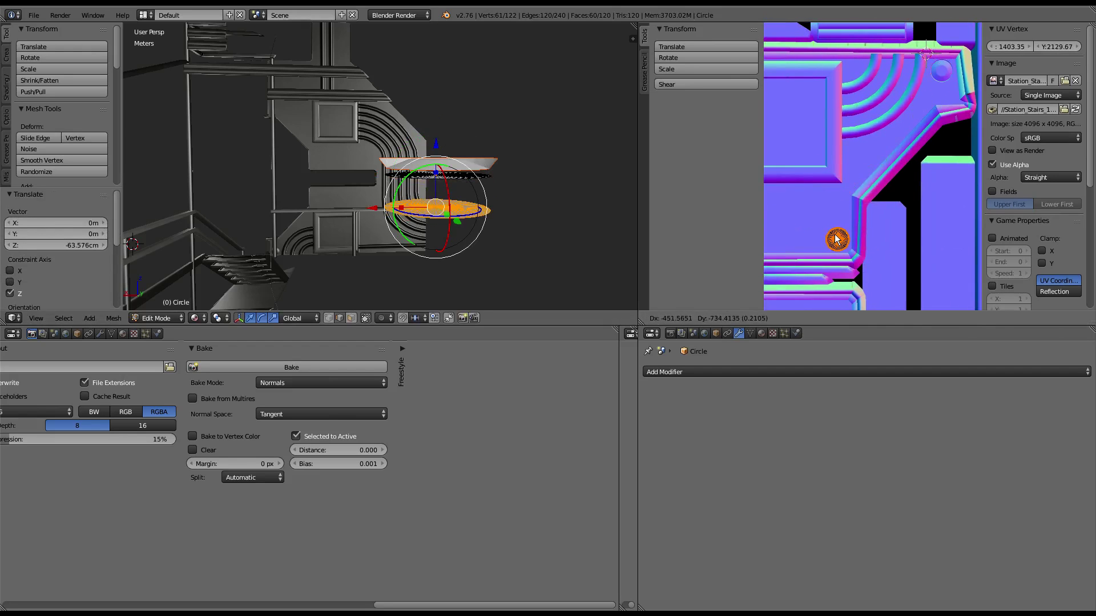
left_click(837, 239)
Step: Add a second plate copy below the first, with its UVs over another map slot
key("shift+d")
key("Escape")
key("g")
key("z")
left_click(437, 147)
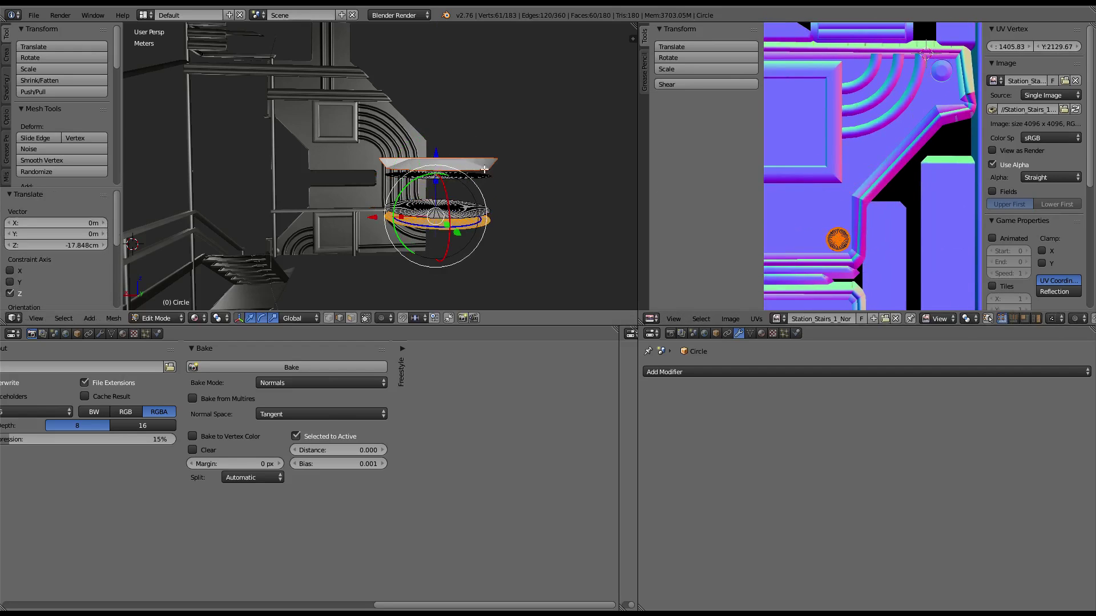
middle_click_drag(833, 228, 921, 172)
key("g")
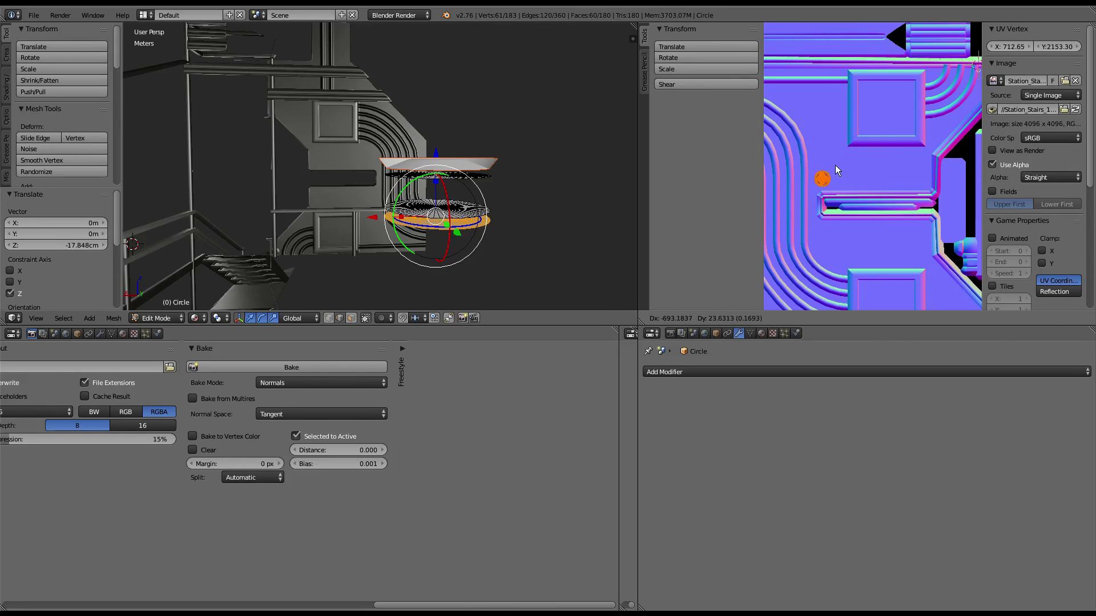
left_click(834, 167)
Step: Add a third lowered plate copy and place its UVs over a further slot
key("shift+d")
key("Escape")
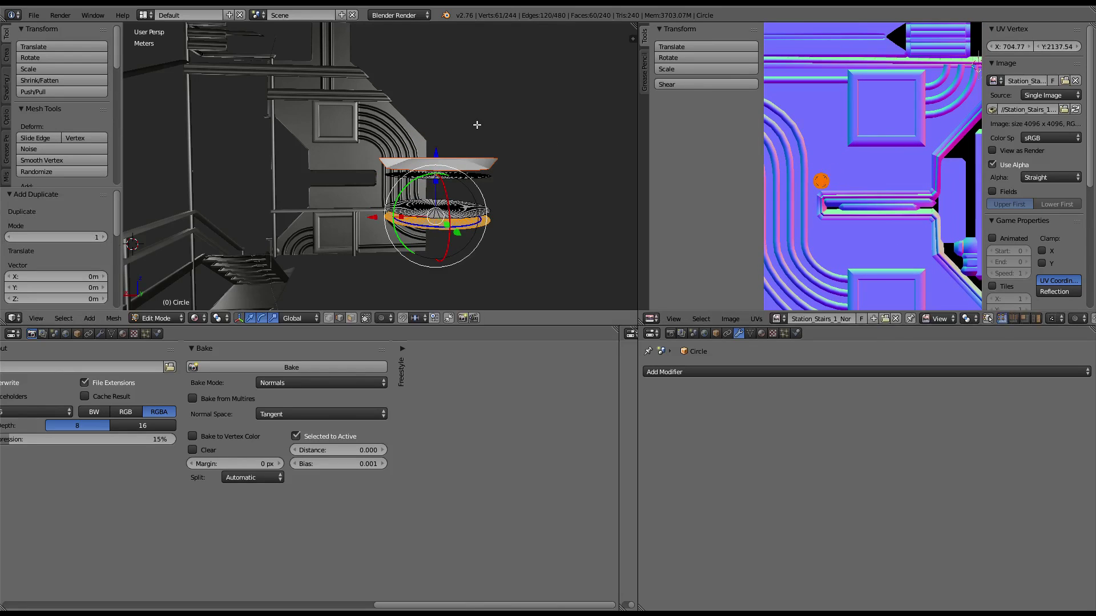
key("g")
key("z")
left_click(686, 163)
key("g")
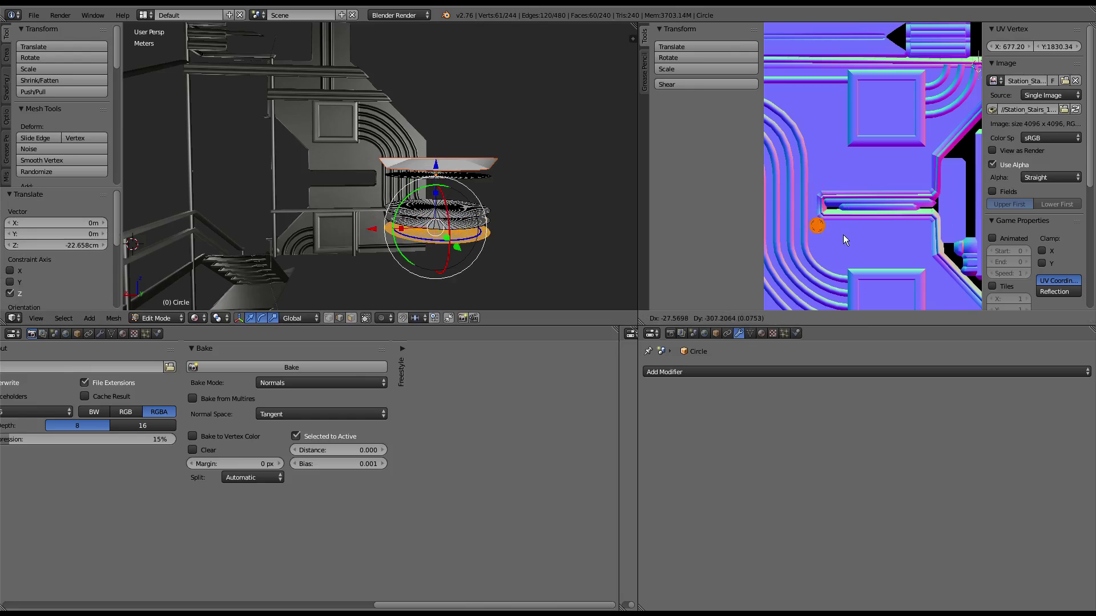
left_click(845, 238)
Step: Add a fourth lowered copy, making five stacked discs, with its UVs on a new slot
key("shift+d")
key("Escape")
key("g")
key("z")
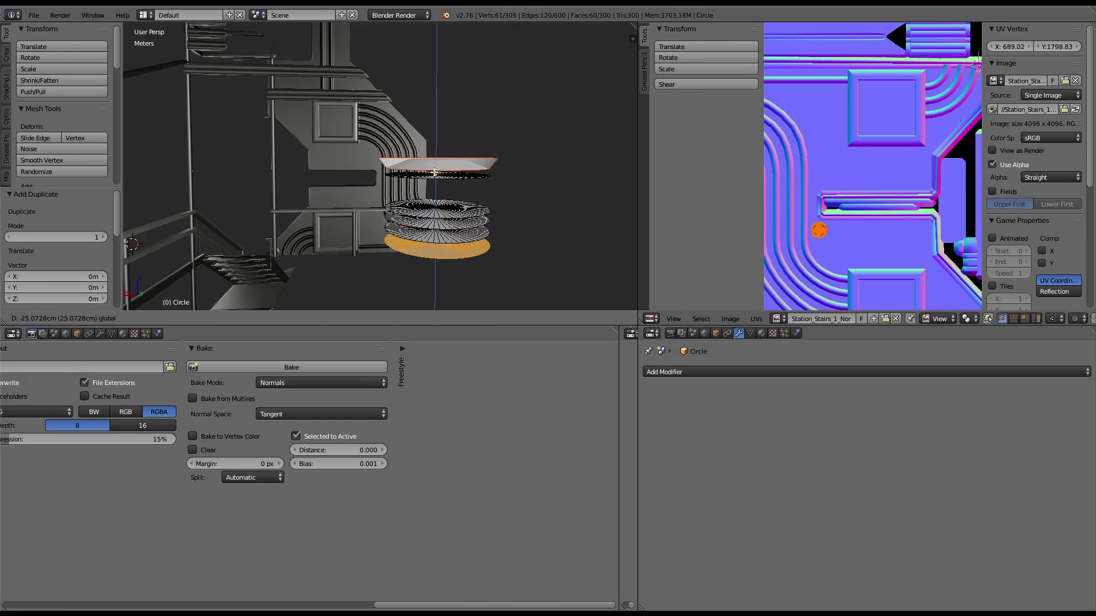
left_click(451, 183)
key("g")
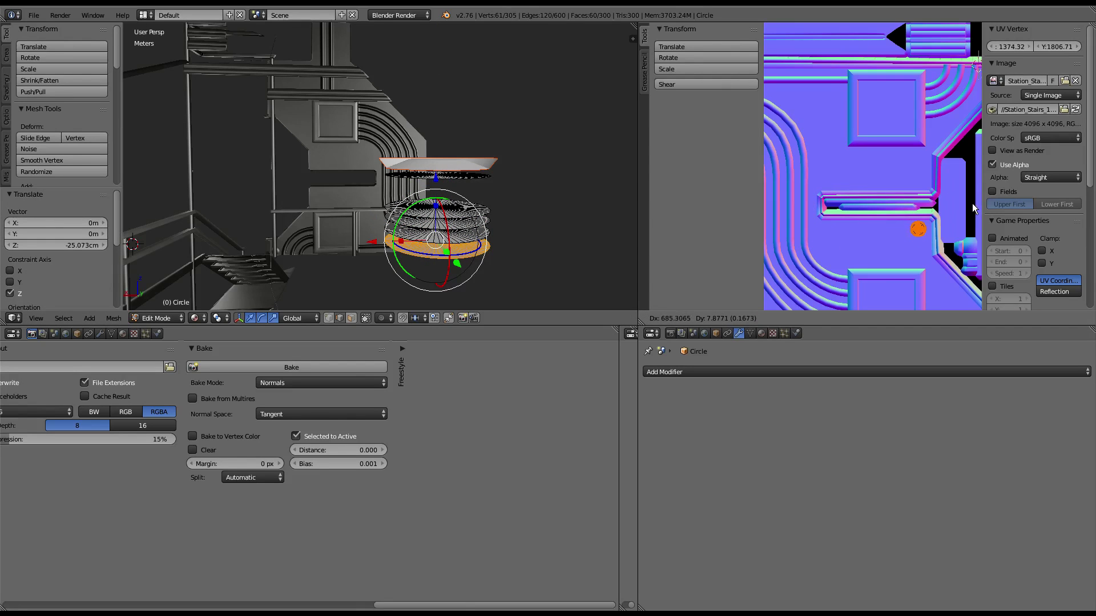
left_click(974, 210)
Step: Bake the plates into the stairs normal map and inspect the stacked circles in the viewport
left_click(325, 371)
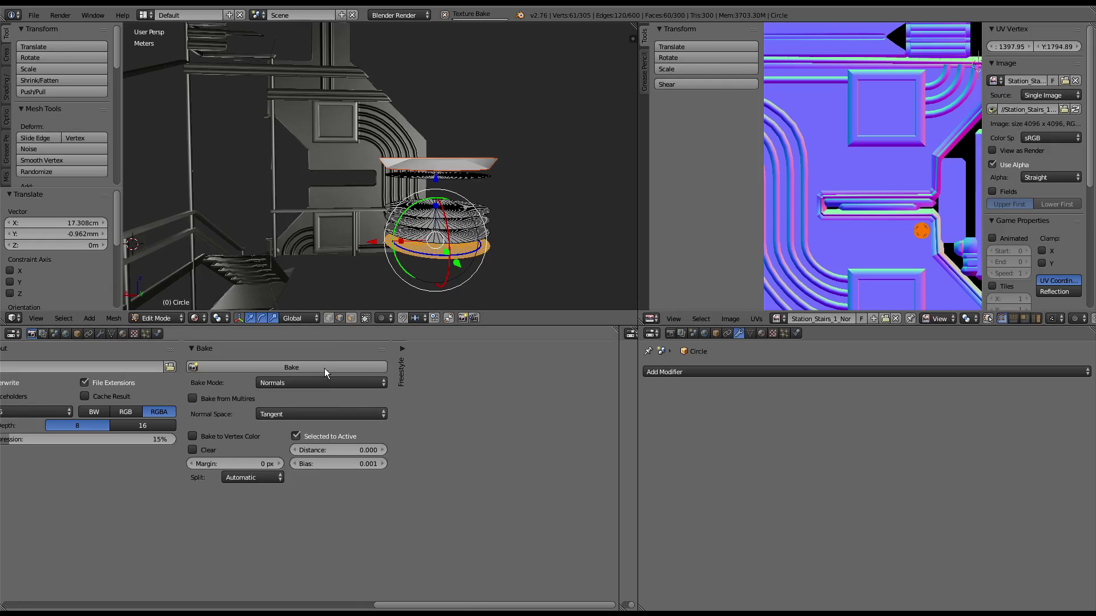
scroll(426, 93, "up", 3)
scroll(457, 125, "up", 3)
scroll(476, 142, "up", 3)
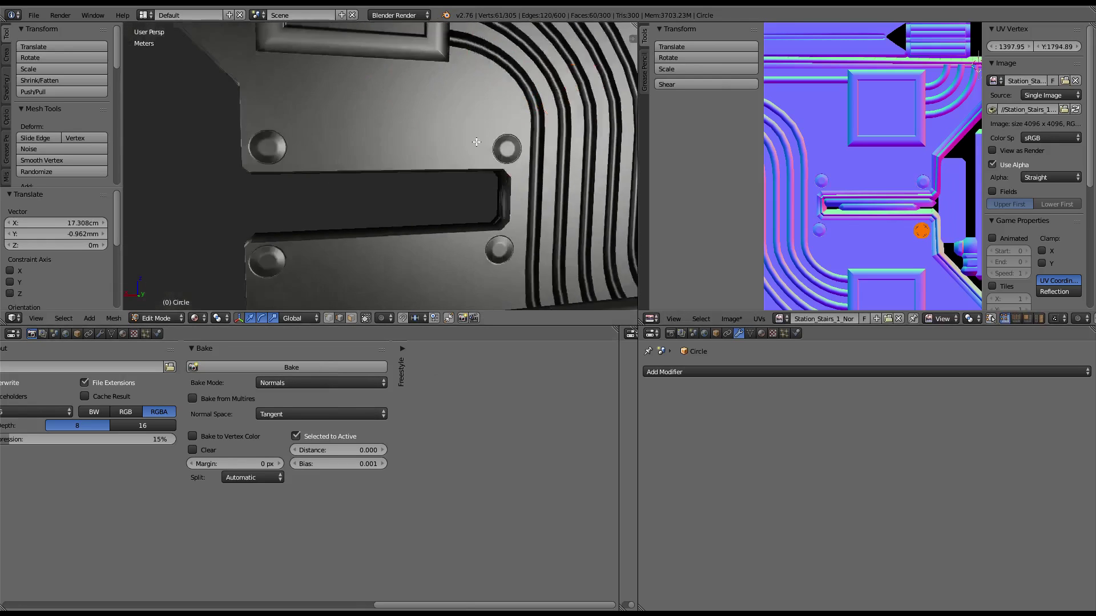
scroll(477, 142, "down", 6)
scroll(477, 142, "down", 2)
scroll(862, 124, "down", 1)
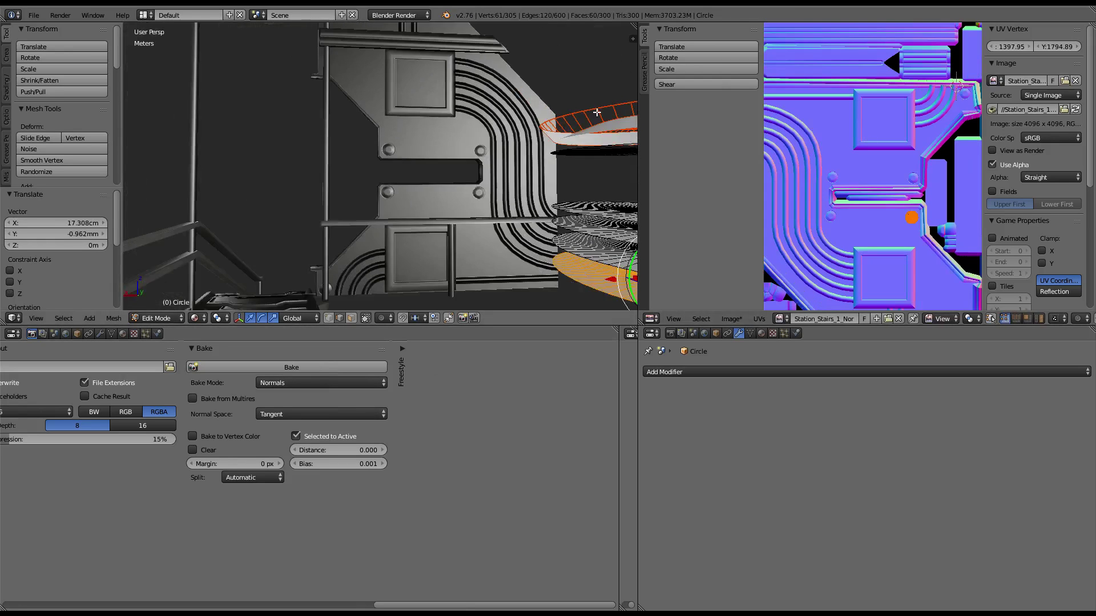
mouse_move(597, 112)
middle_mouse_down()
mouse_move(513, 98)
mouse_move(481, 106)
middle_mouse_up()
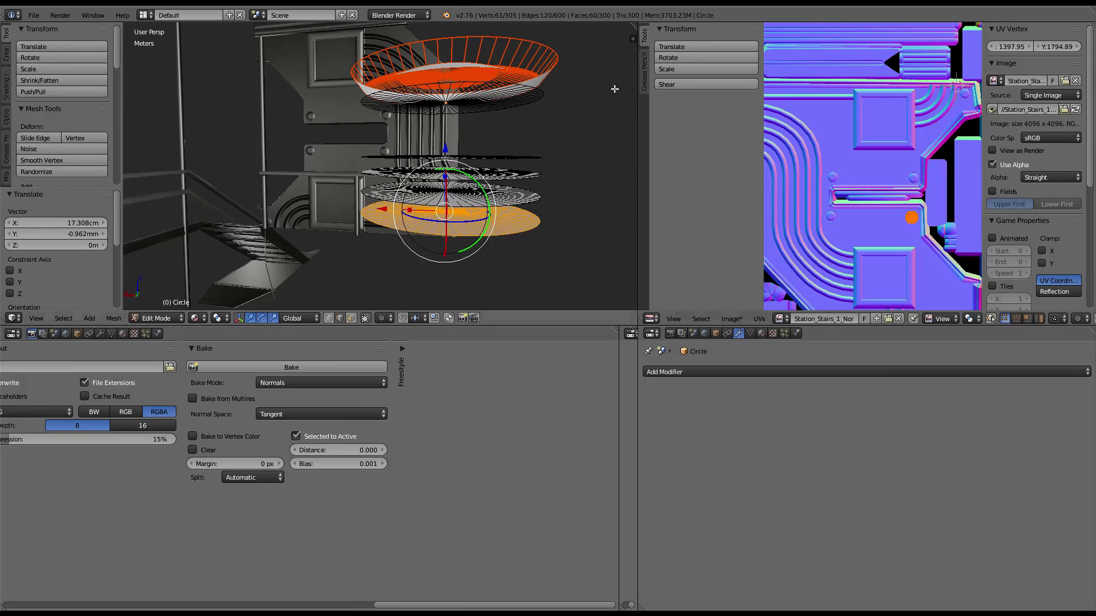
scroll(824, 63, "up", 1)
scroll(872, 84, "up", 1)
scroll(872, 84, "up", 1)
scroll(919, 103, "up", 1)
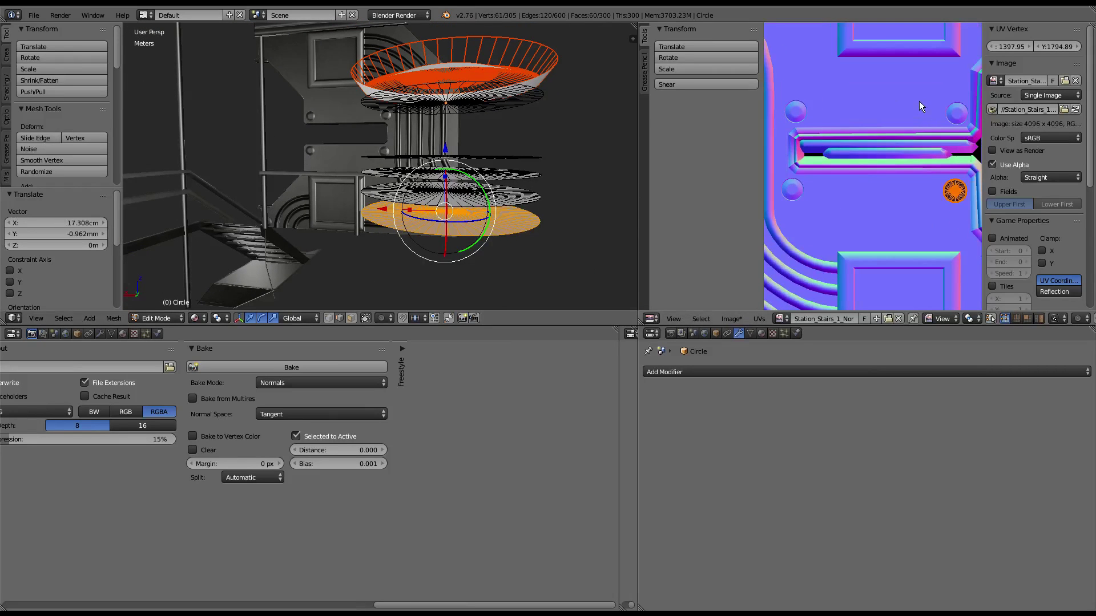
Step: Add a sixth plate copy dropped below the stack, with its UVs over a round slot
key("shift+d")
right_click(465, 128)
key("g")
key("z")
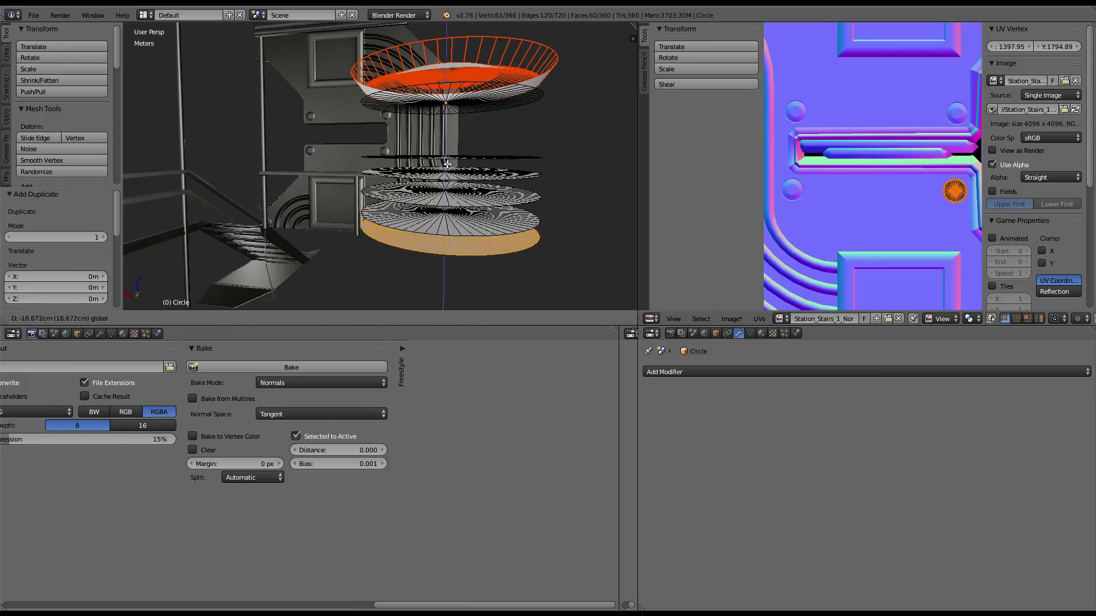
left_click(448, 161)
key("g")
left_click(794, 163)
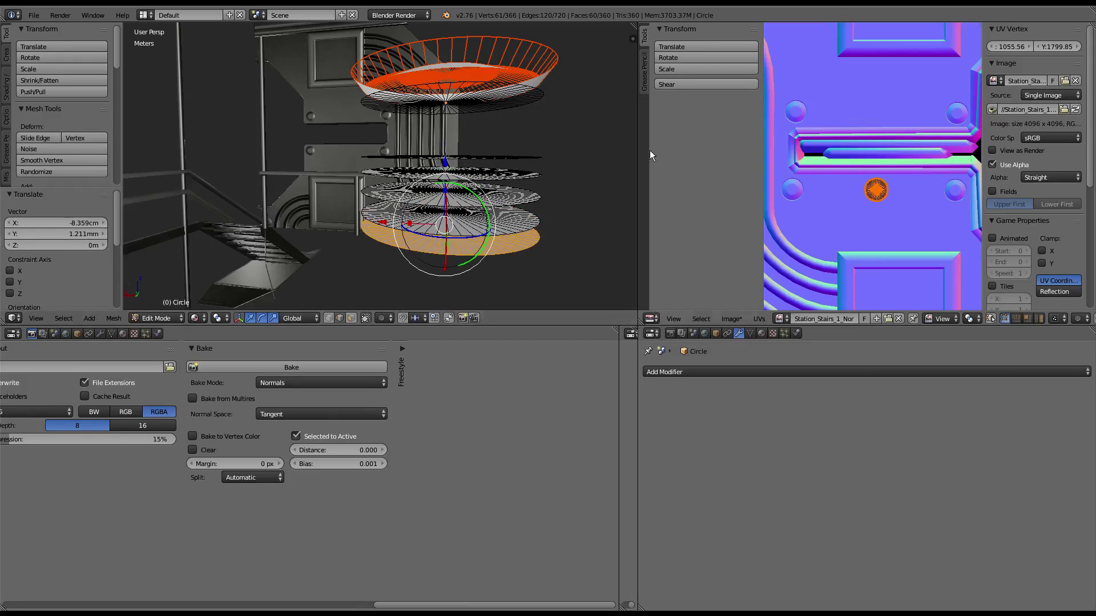
Step: Lower a seventh copy with its UVs over a slot near the top, then duplicate again
key("shift+d")
key("z")
key("Return")
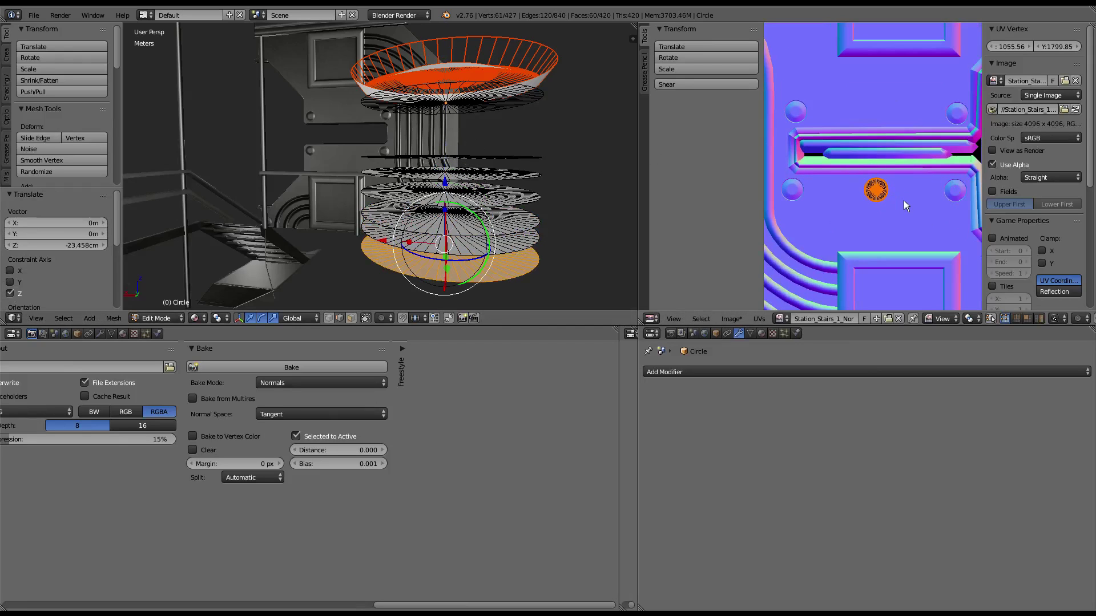
key("g")
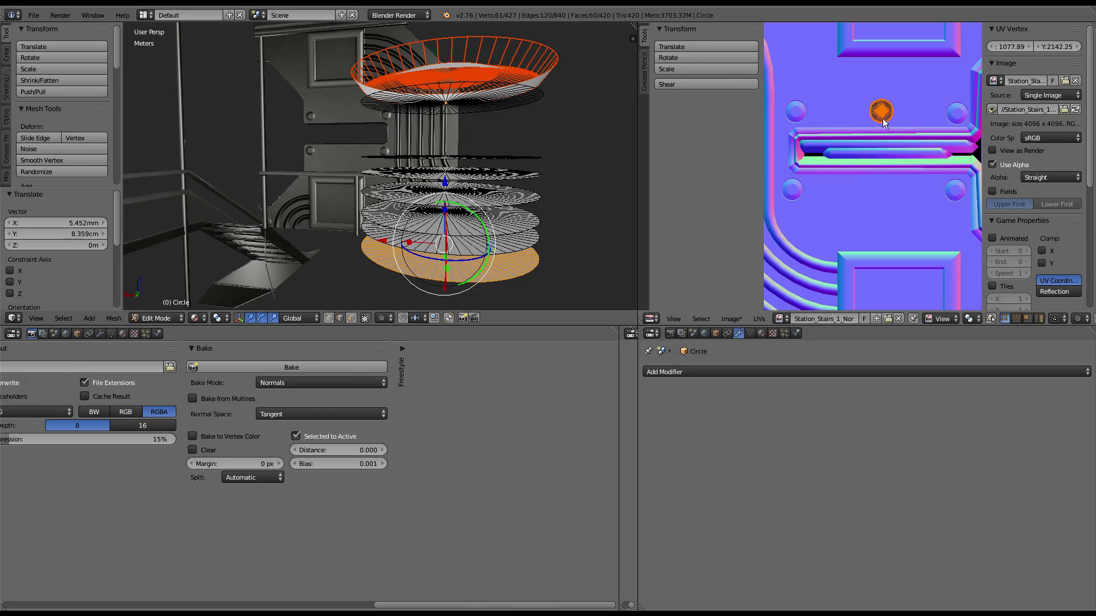
left_click(914, 114)
scroll(854, 153, "down", 4)
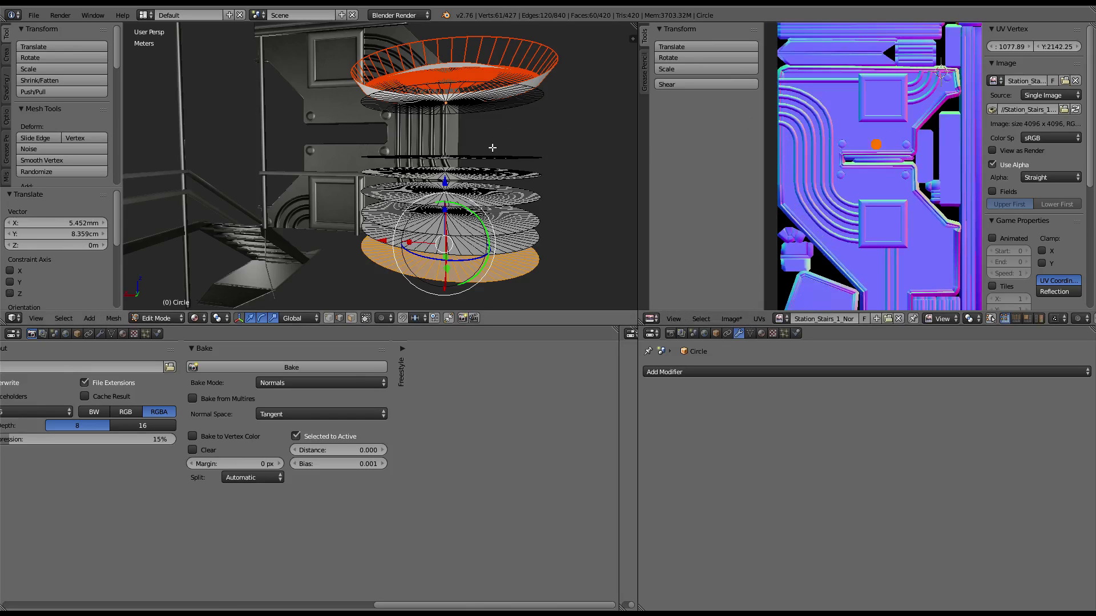
key("shift+d")
Step: Lower the eighth plate copy vertically and place its UVs over a normal-map slot
key("z")
key("Return")
middle_click_drag(881, 147, 861, 125)
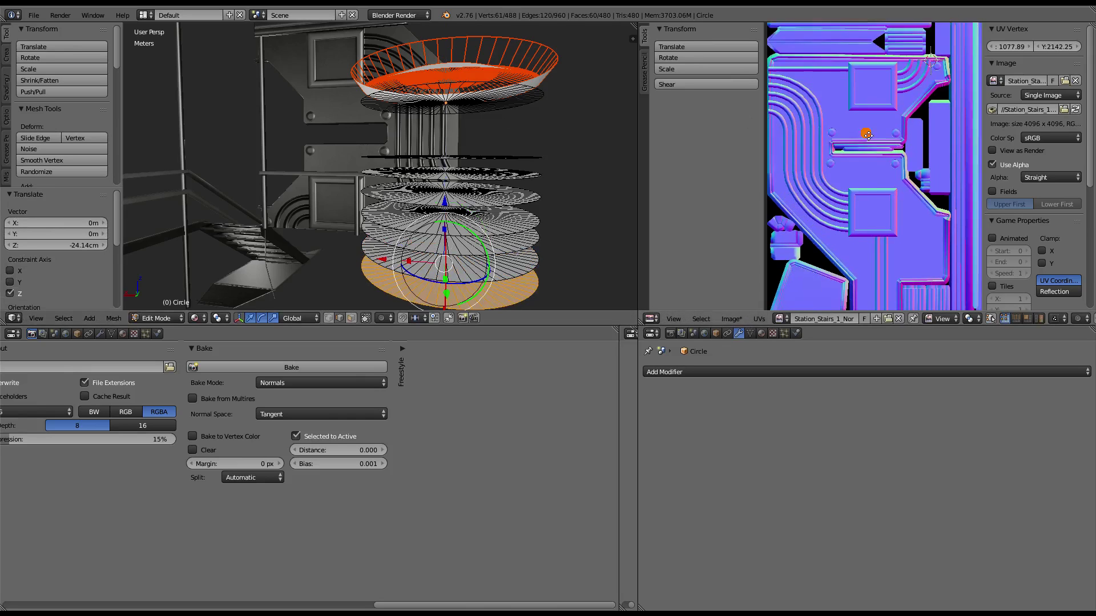
key("g")
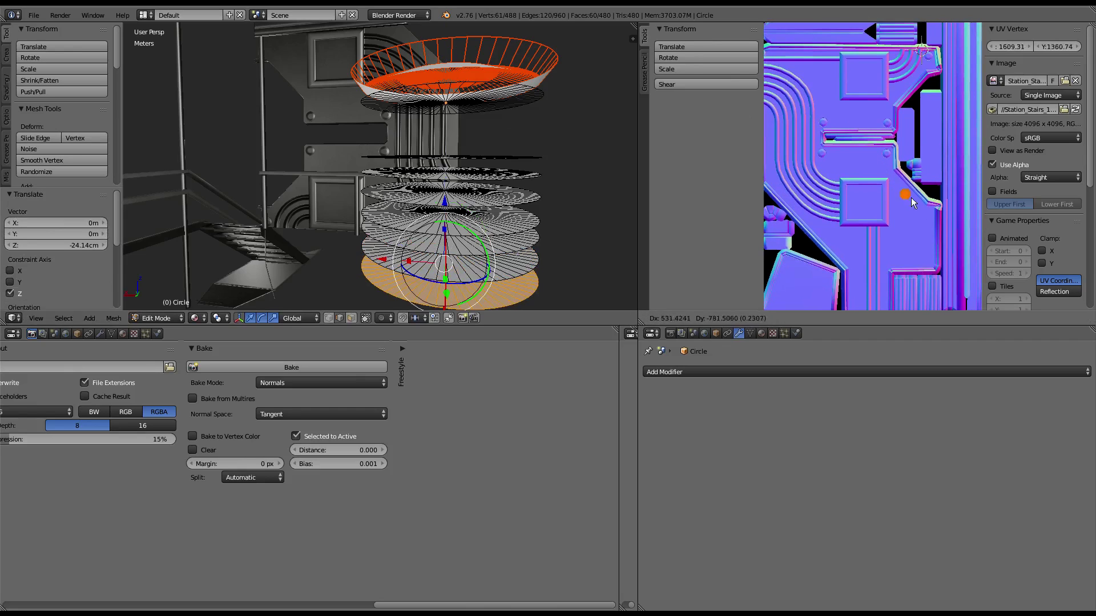
left_click(926, 219)
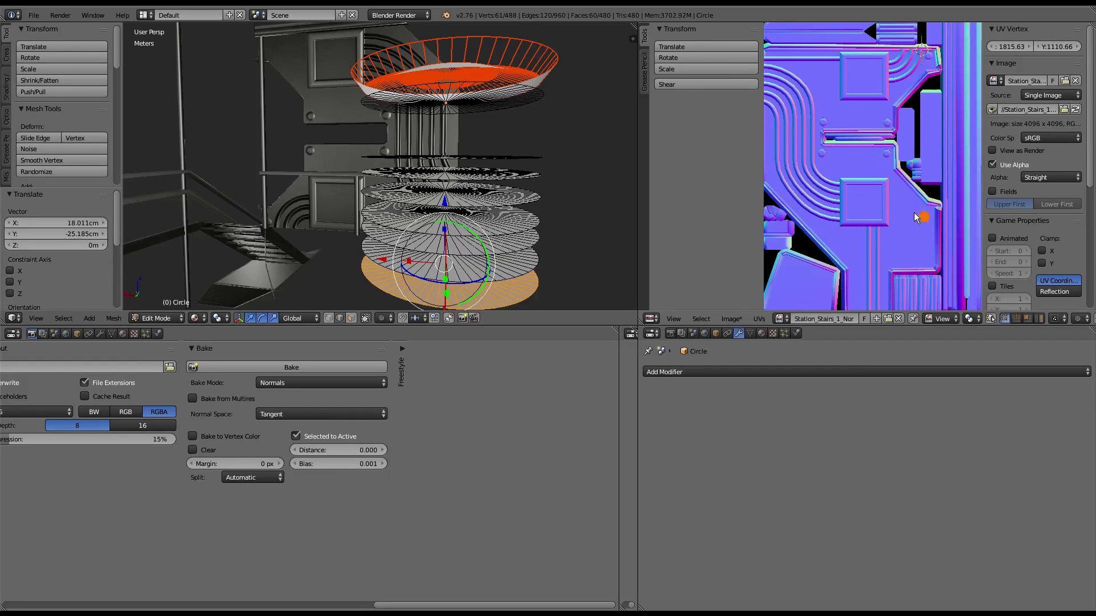
middle_click_drag(917, 218, 894, 128)
Step: Add a ninth copy dropped lower, with its UVs over another map slot
key("shift+d")
key("Escape")
middle_click_drag(454, 198, 451, 172)
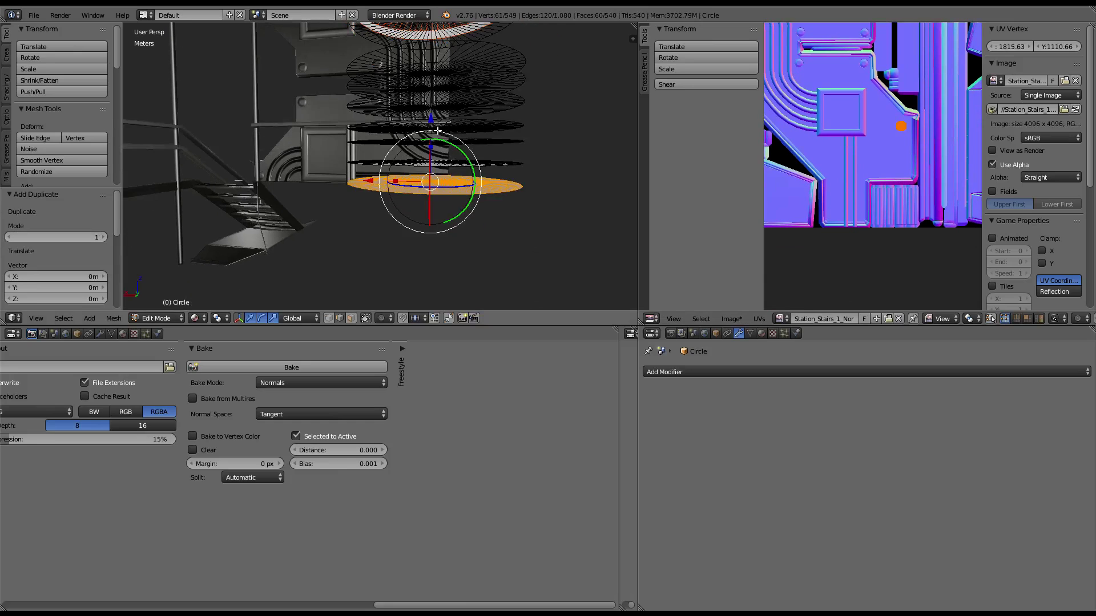
key("g")
key("z")
left_click(433, 189)
key("g")
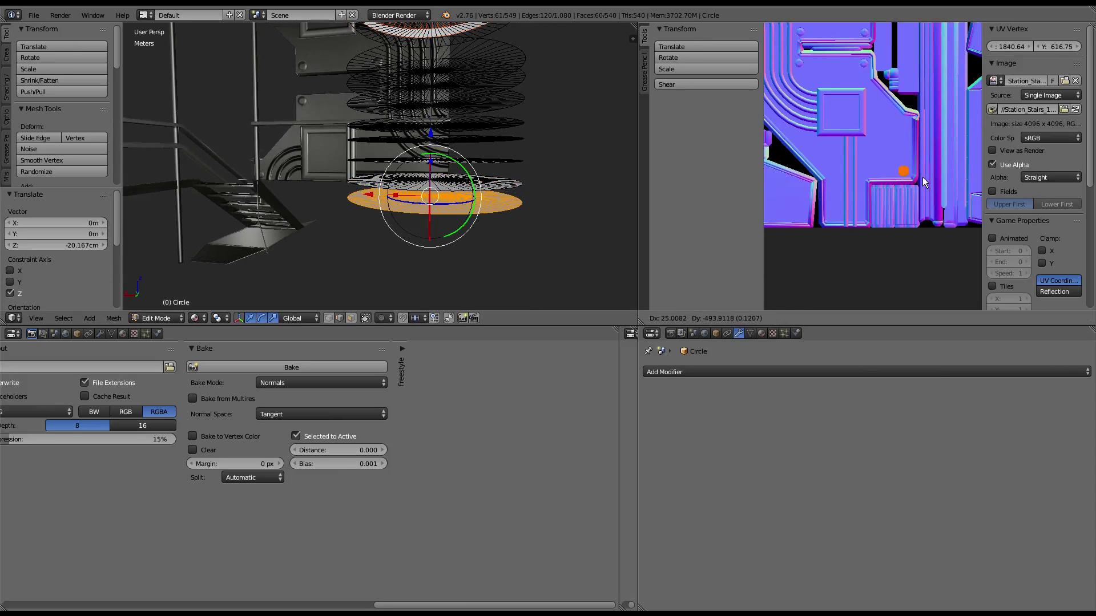
left_click(923, 176)
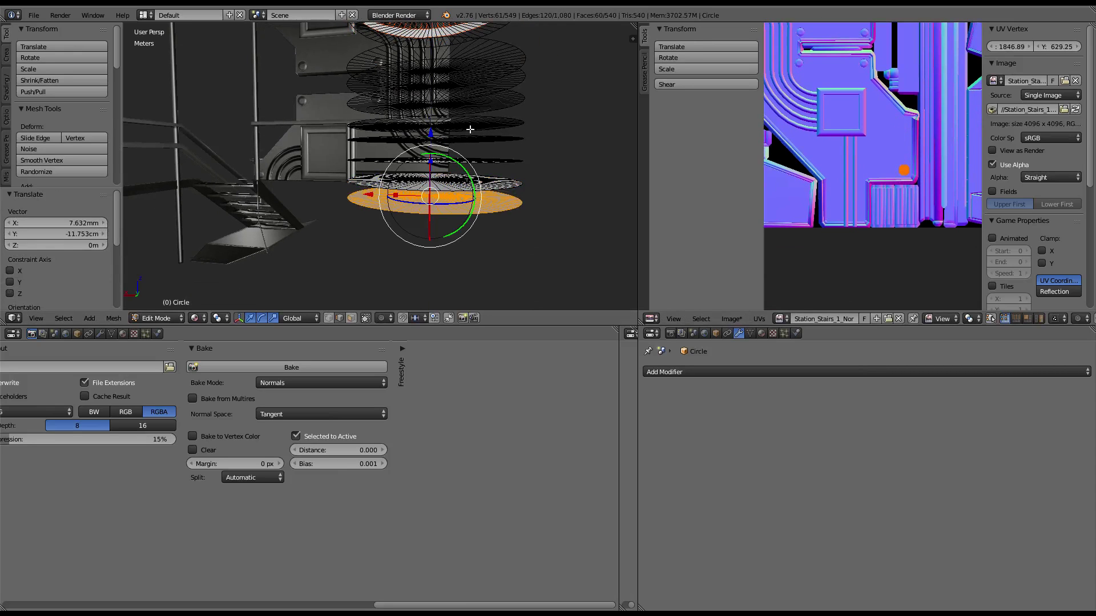
Step: Add a tenth lowered copy and position its UVs over a slot, adjusting them once
key("shift+d")
key("z")
left_click(470, 160)
middle_click_drag(940, 150, 923, 132)
key("g")
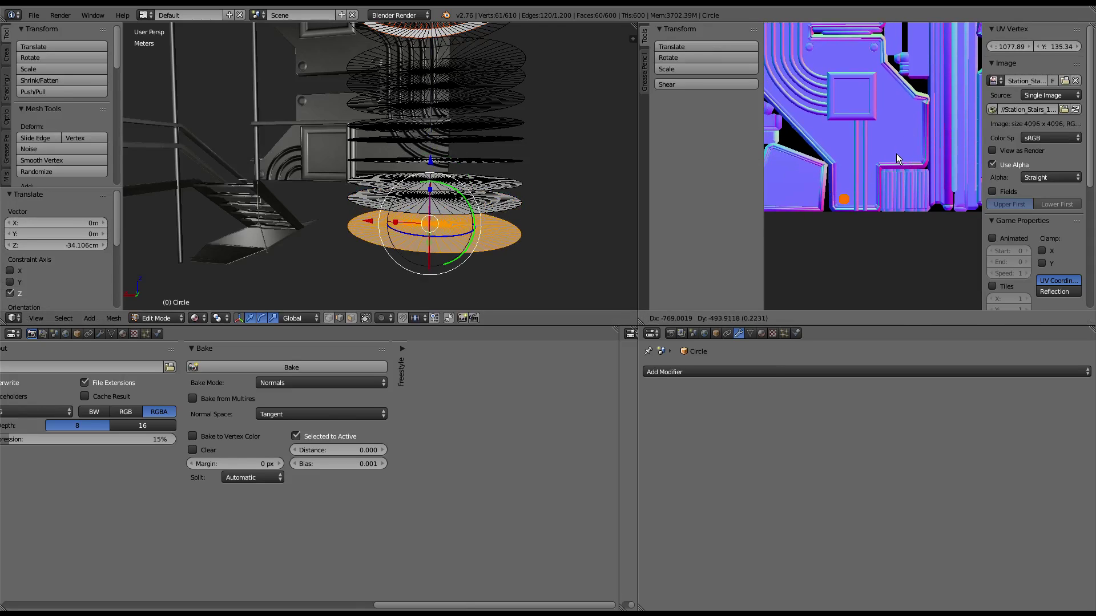
left_click(896, 153)
scroll(896, 153, "up", 3)
scroll(919, 104, "up", 2)
key("g")
left_click(906, 177)
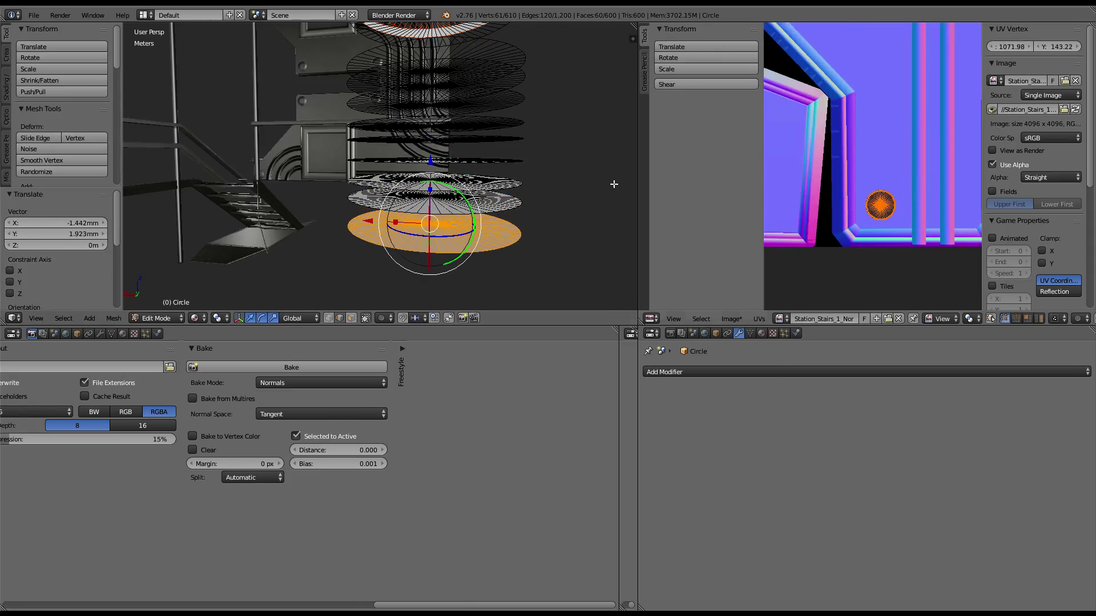
Step: Add an eleventh lowered copy with its UVs placed over a slot higher on the map
key("shift+d")
right_click(479, 158)
key("g")
key("z")
left_click(439, 188)
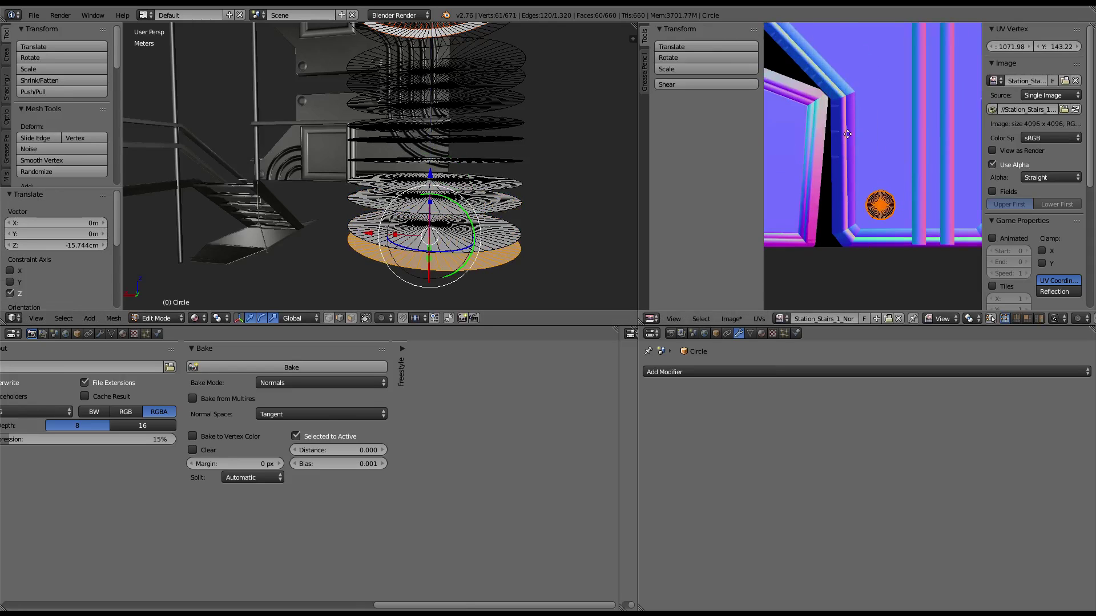
key("g")
left_click(900, 87)
scroll(875, 85, "down", 2)
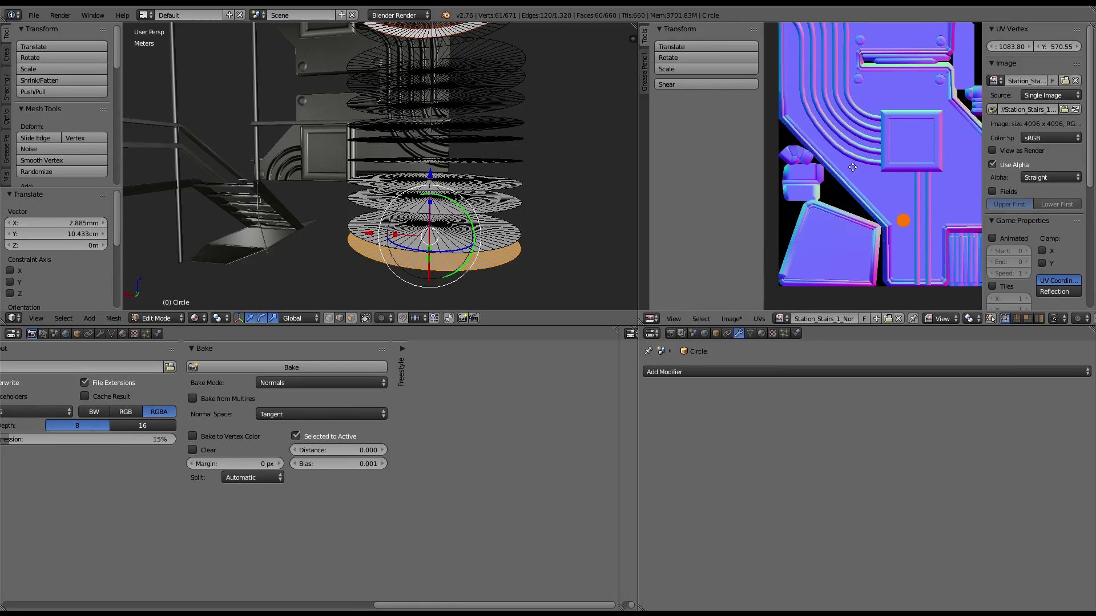
Step: Add a twelfth copy below the stack and fit its UVs onto a bolt spot
key("shift+d")
key("ctrl+space")
left_click_drag(427, 167, 433, 191)
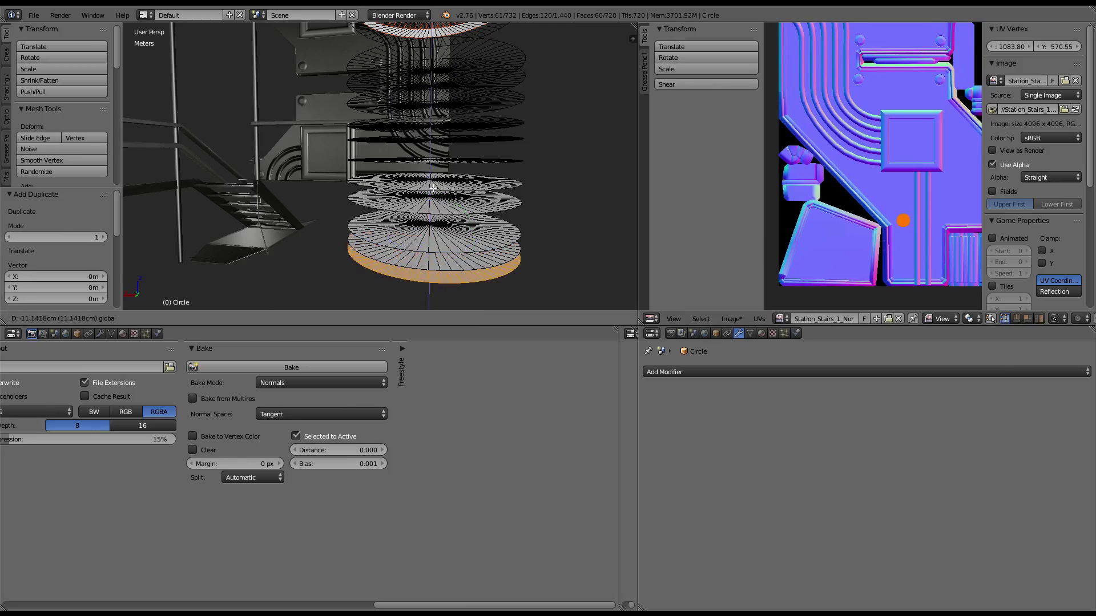
key("g")
left_click(789, 114)
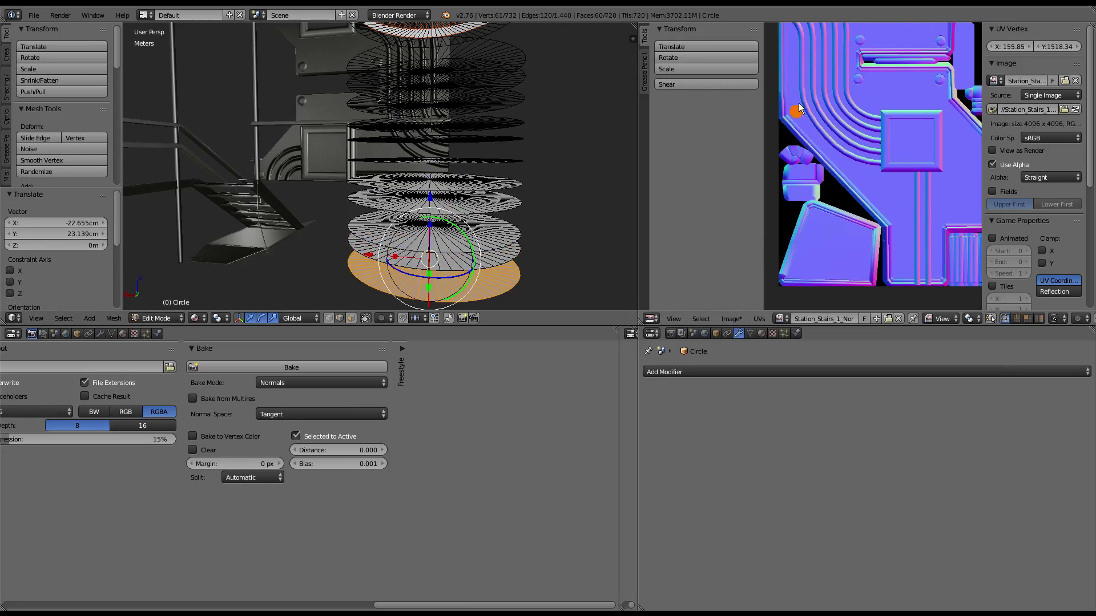
scroll(906, 180, "up", 3)
scroll(892, 194, "up", 1)
key("g")
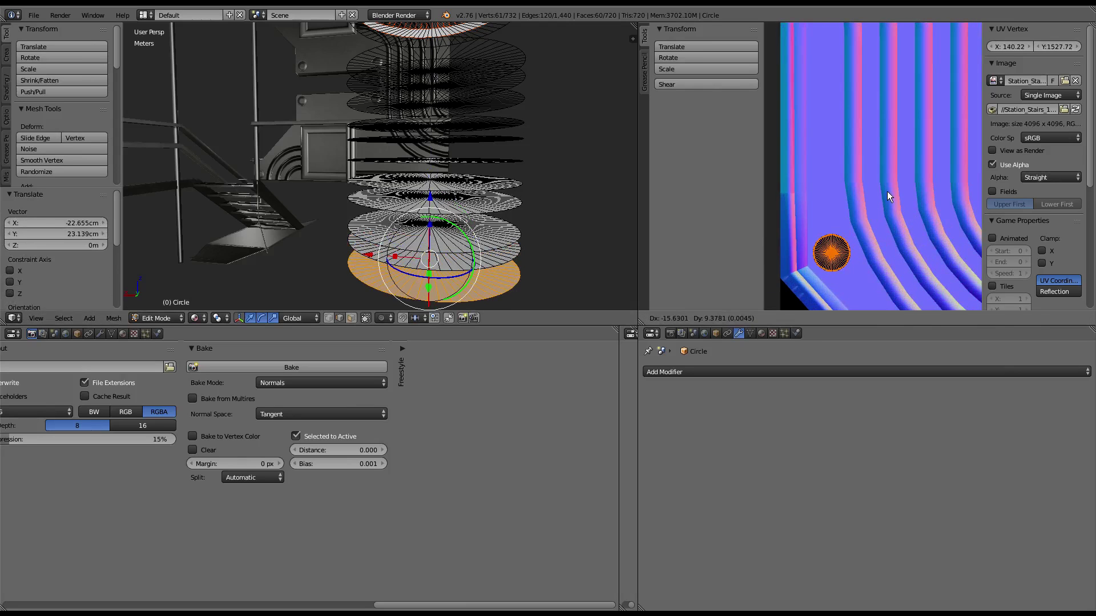
left_click(887, 190)
scroll(887, 191, "down", 4)
scroll(876, 140, "down", 2)
scroll(890, 146, "up", 2)
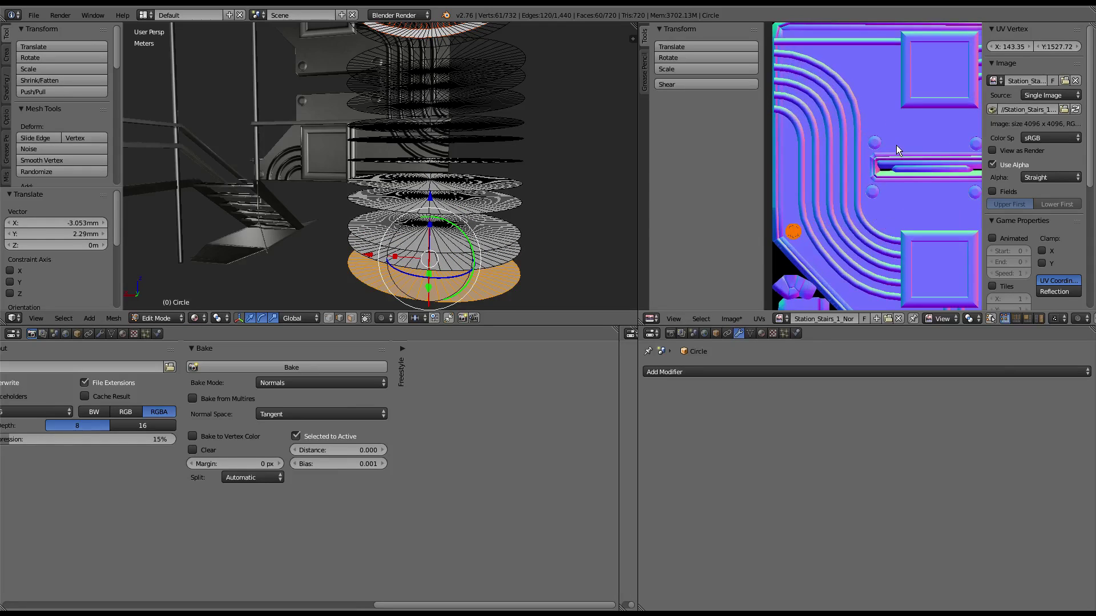
scroll(879, 148, "down", 1)
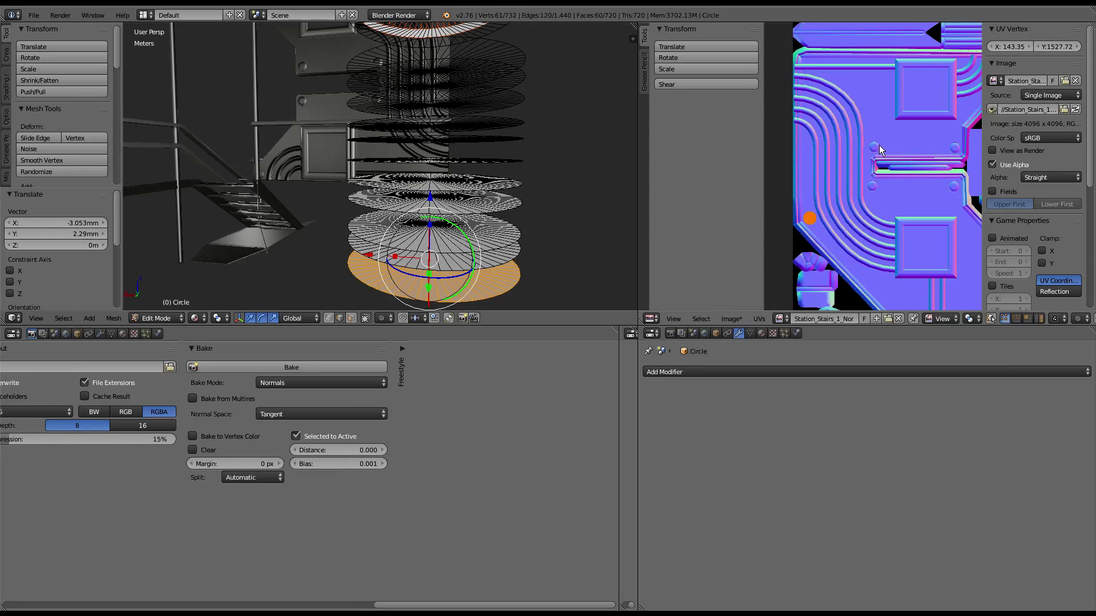
Step: Add a thirteenth lowered copy and set its UVs over a bolt spot
key("shift+d")
key("z")
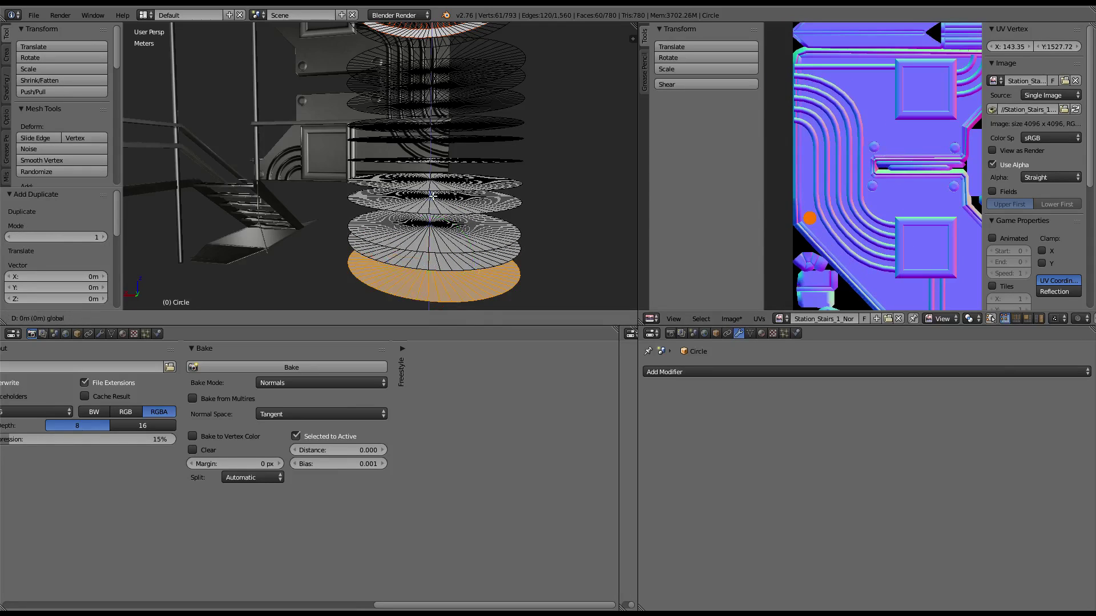
left_click(827, 239)
key("g")
left_click(896, 85)
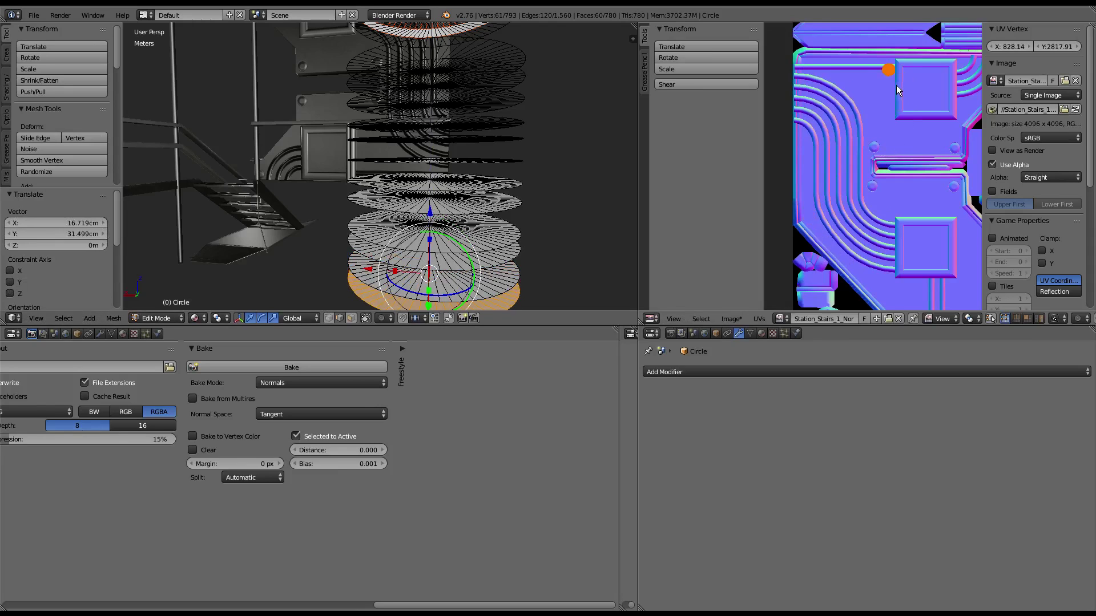
scroll(832, 179, "up", 4)
scroll(891, 161, "up", 1)
key("g")
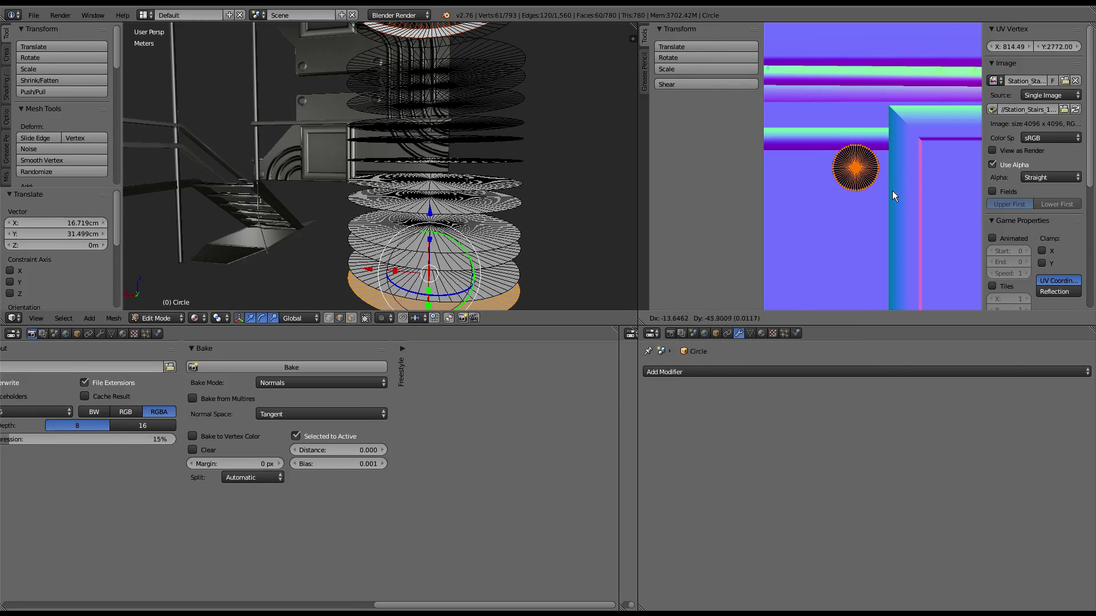
left_click(893, 206)
Step: Nudge the thirteenth disc's UVs slightly left and orbit toward the stair wall
scroll(891, 203, "down", 6)
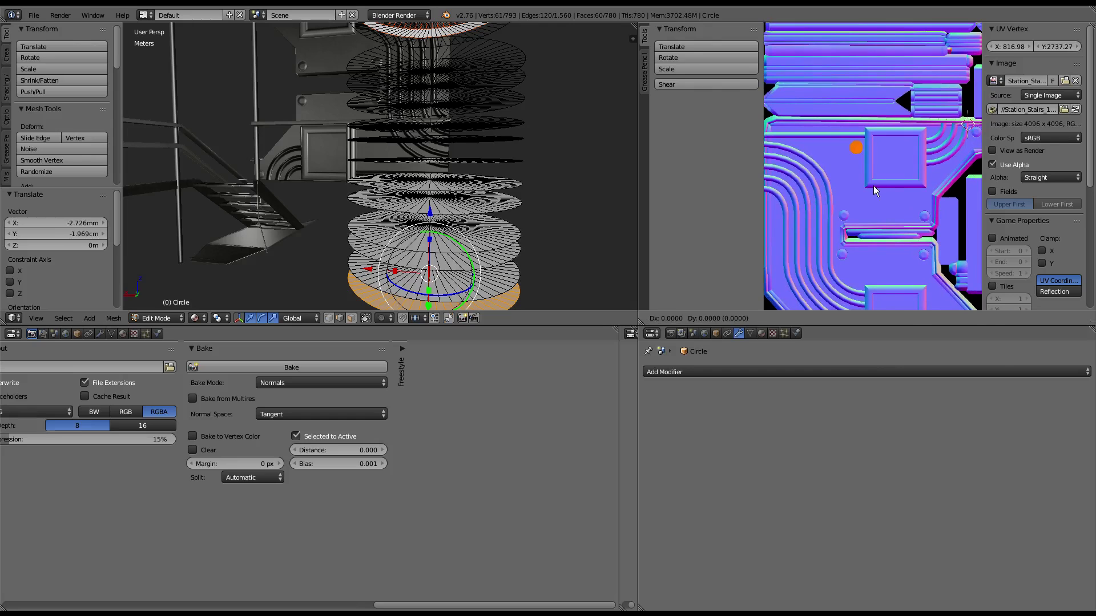
key("g")
left_click(871, 186)
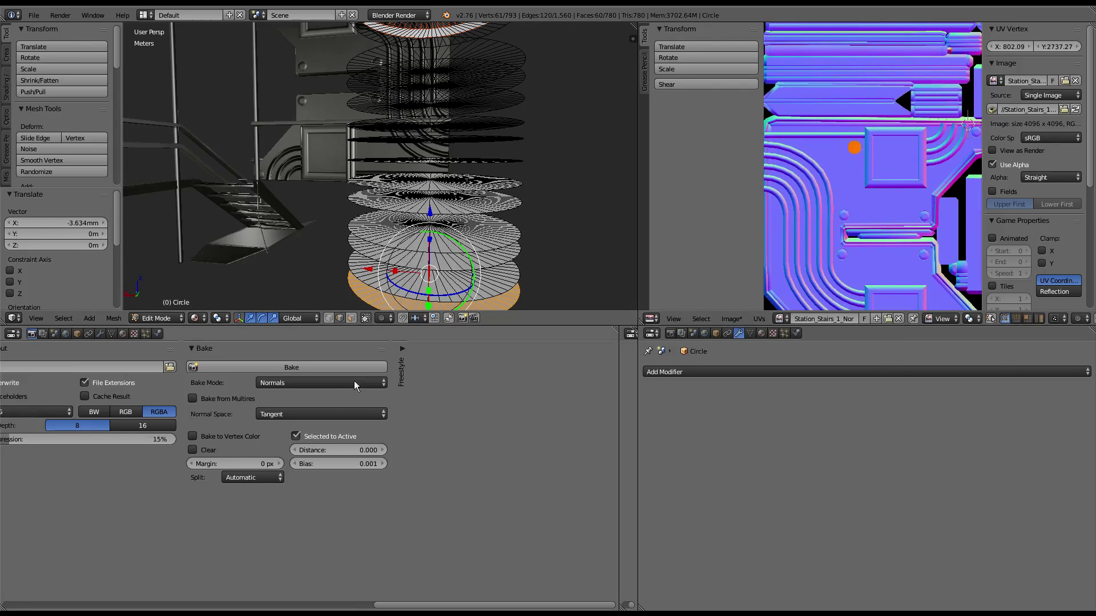
mouse_move(434, 142)
middle_mouse_down()
mouse_move(419, 78)
mouse_move(433, 114)
middle_mouse_up()
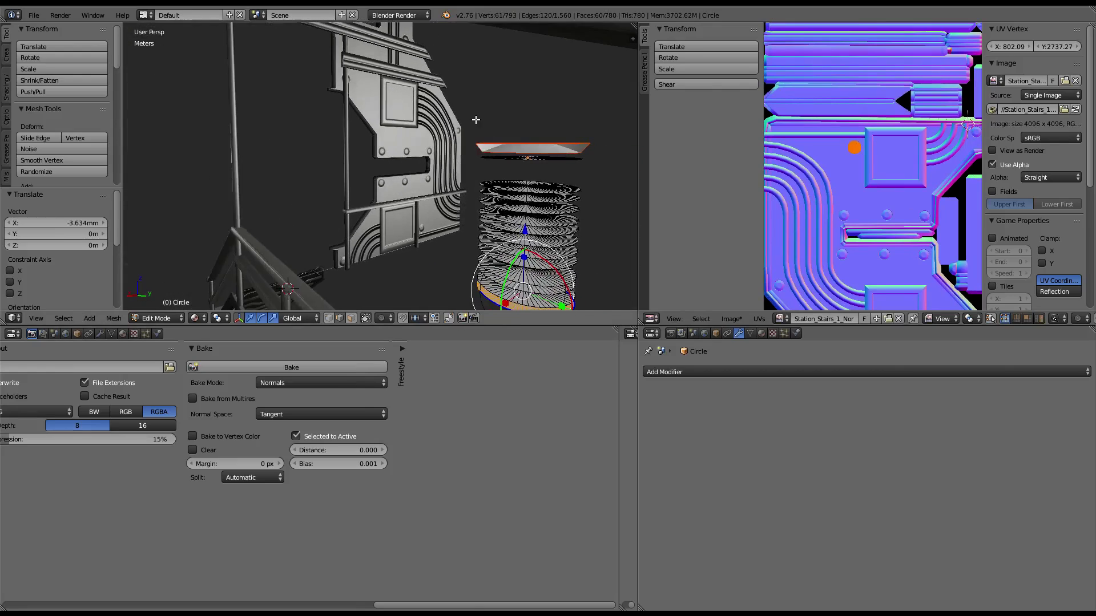
scroll(434, 115, "up", 1)
scroll(451, 106, "up", 5)
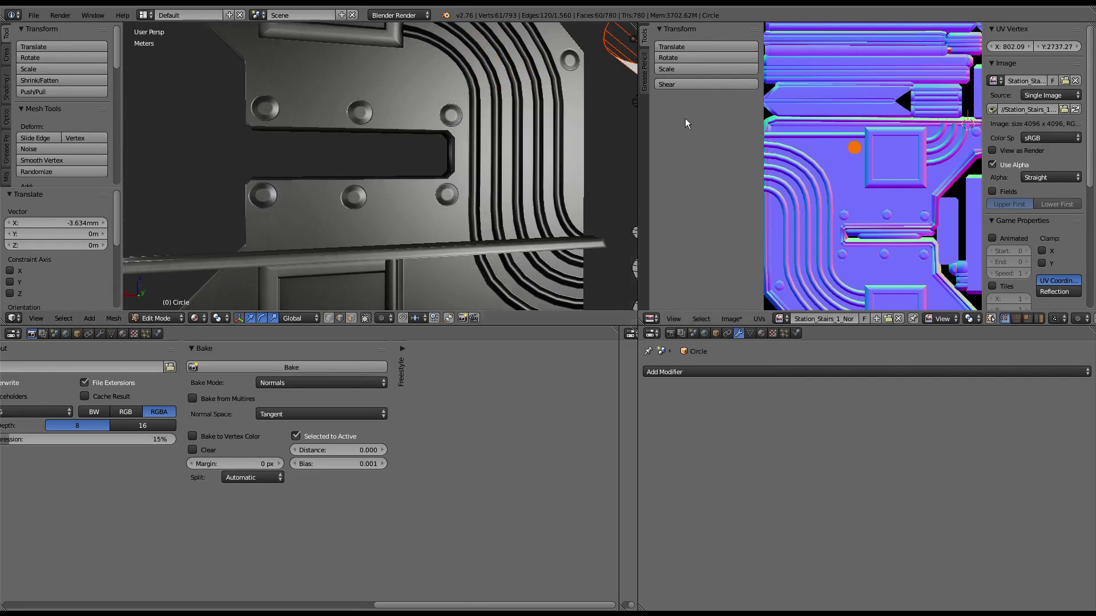
Step: Deselect everything, maximize the UV editor and zoom in on the texture's bolt region
key("a")
key("a")
key("ctrl+Up")
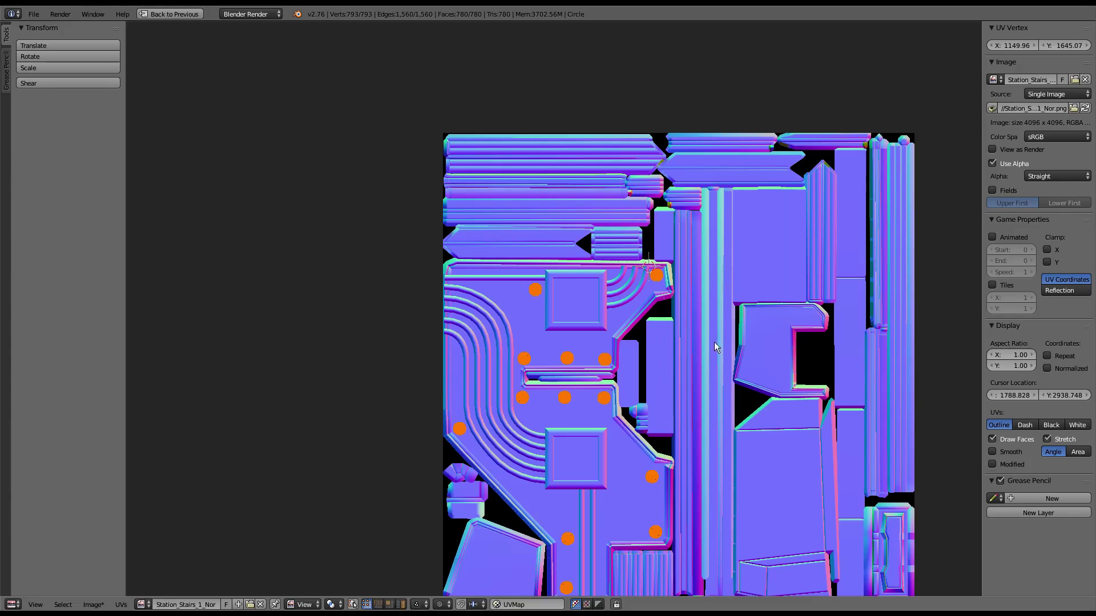
scroll(714, 342, "up", 1)
scroll(732, 180, "up", 2)
middle_click_drag(662, 281, 623, 296)
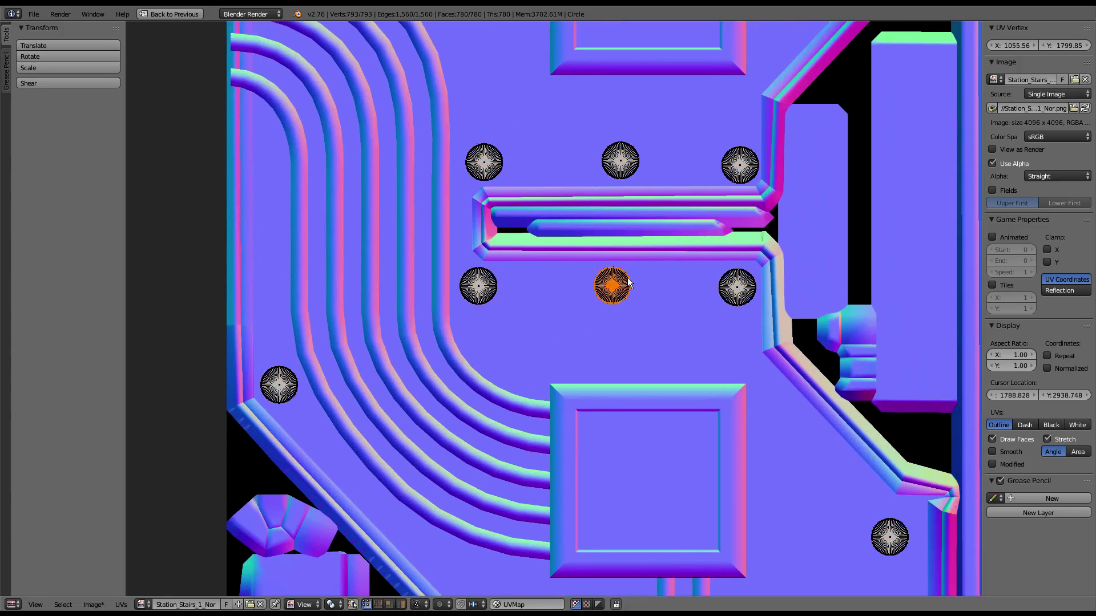
key("g")
key("Escape")
left_click(94, 604)
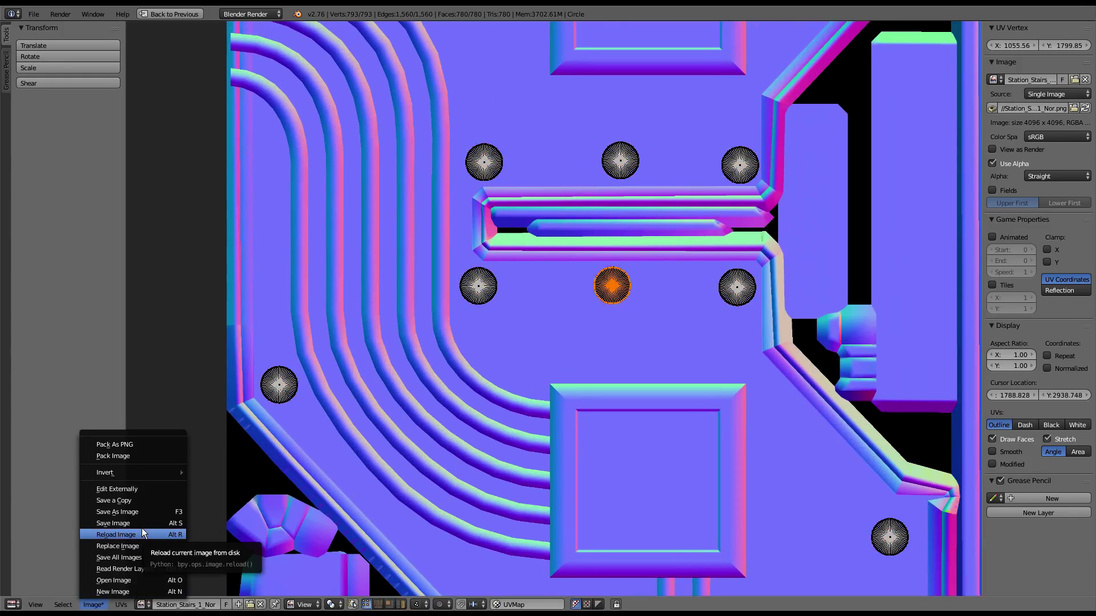
scroll(616, 309, "up", 2)
key("g")
key("Escape")
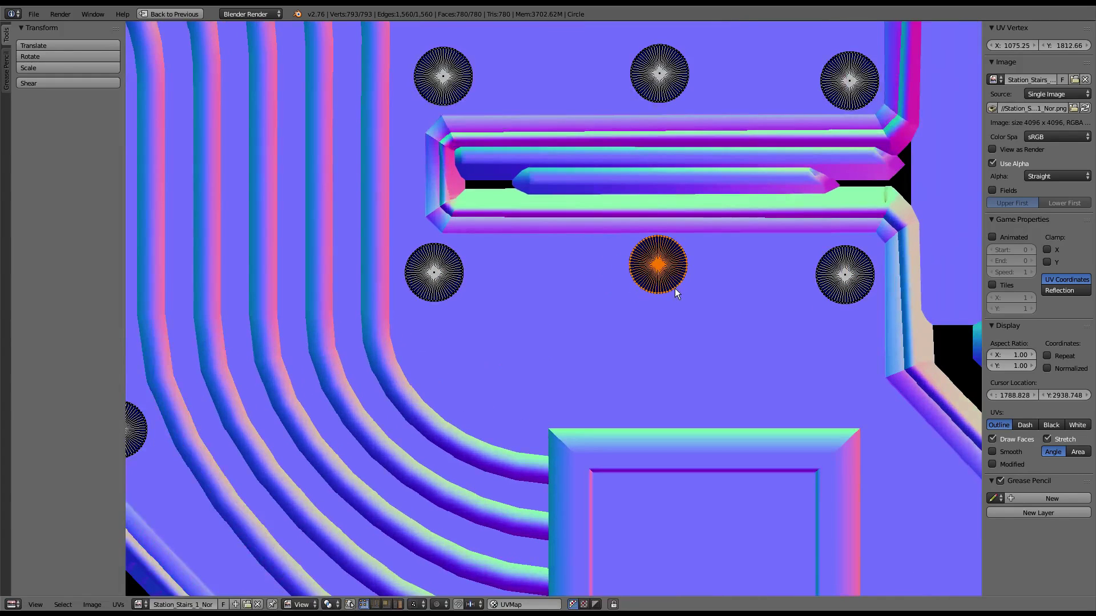
Step: Snap the left, top-left and top-middle circle UVs onto their bolt holes
right_click(451, 255)
key("g")
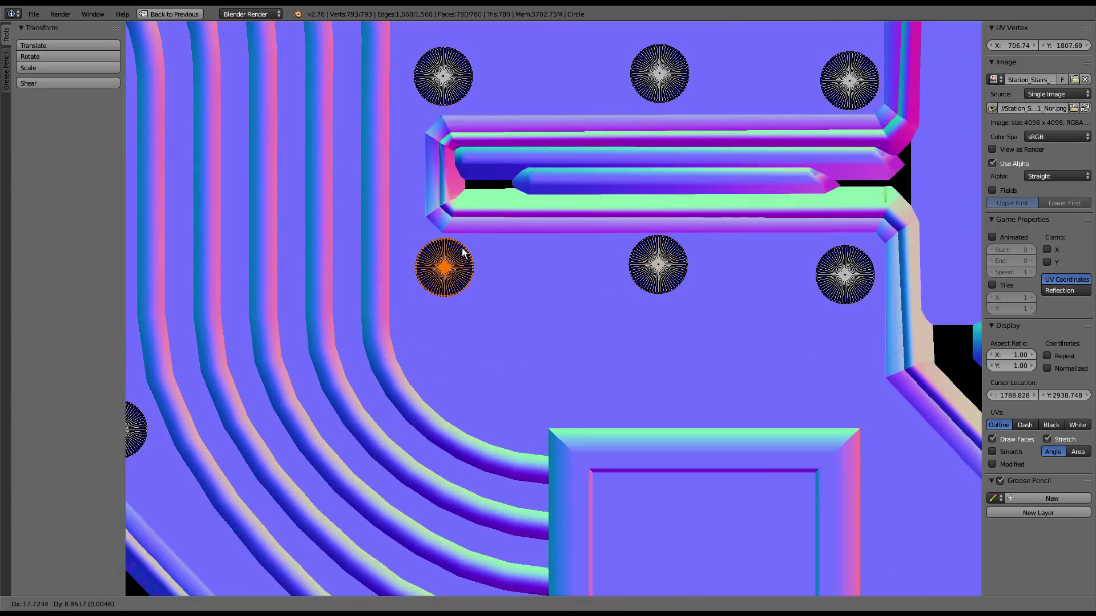
left_click(465, 254)
right_click(464, 80)
key("g")
left_click(465, 82)
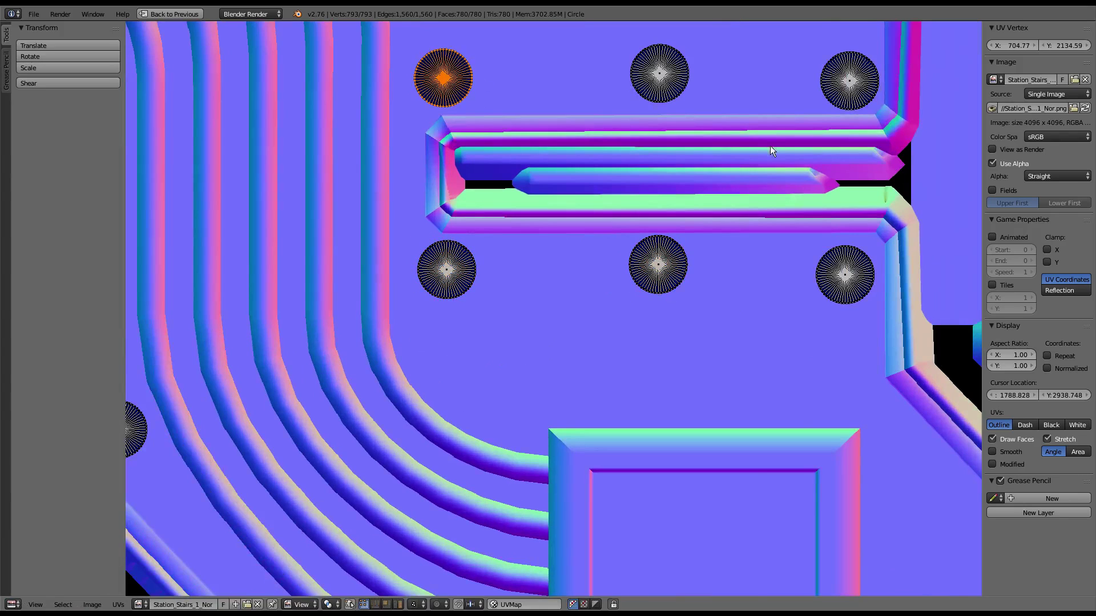
middle_click_drag(771, 149, 569, 123)
right_click(569, 95)
key("g")
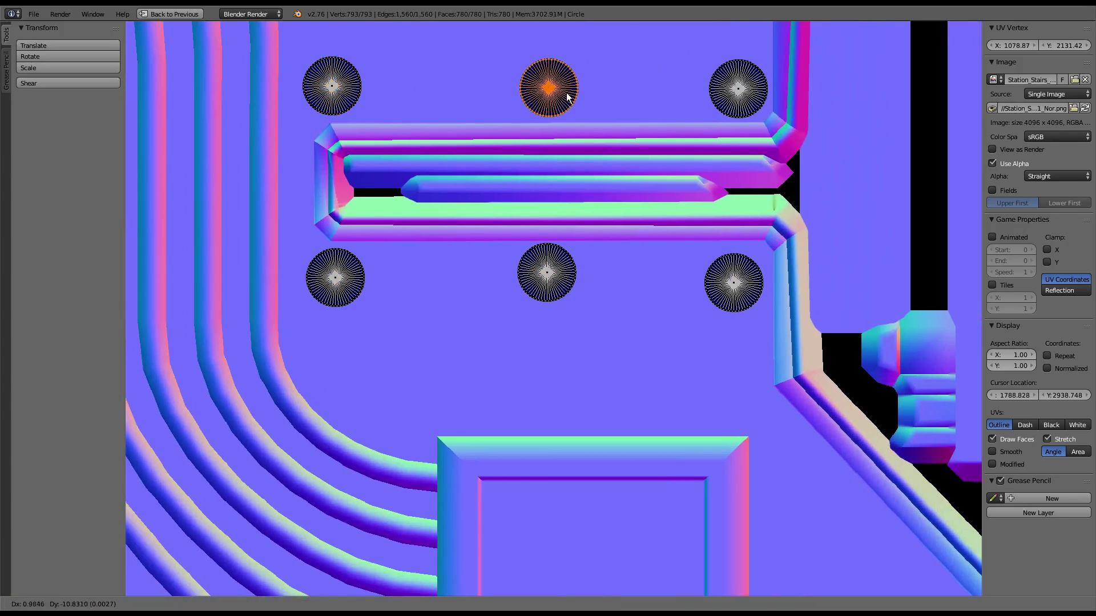
left_click(569, 95)
Step: Place the top-right and bottom-right circle UVs over their bolt holes
right_click(733, 92)
key("g")
left_click(735, 115)
right_click(744, 283)
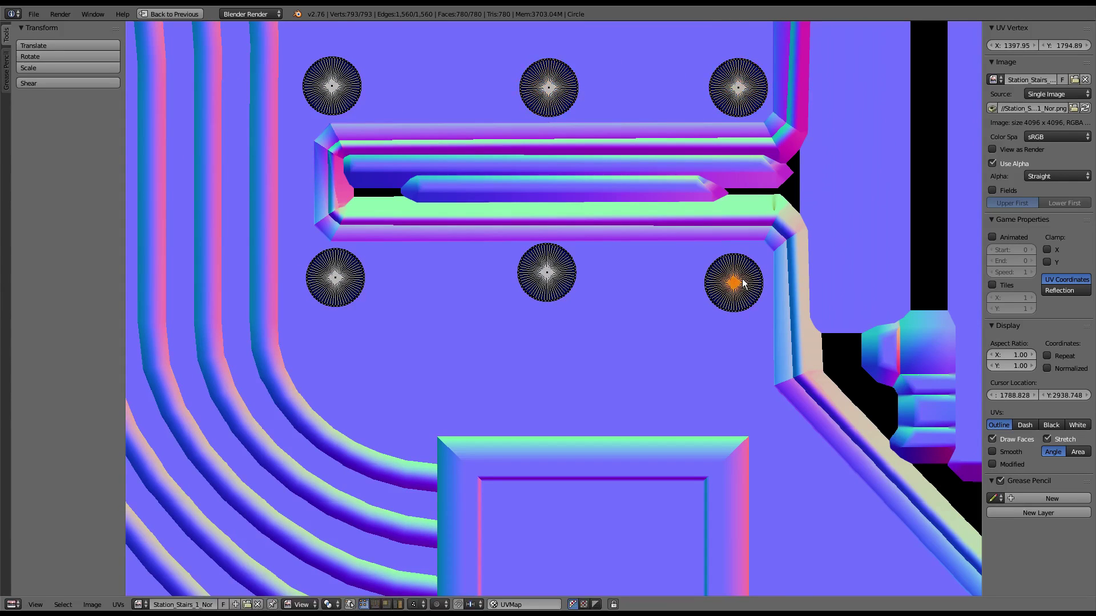
key("g")
left_click(746, 275)
scroll(742, 279, "down", 3)
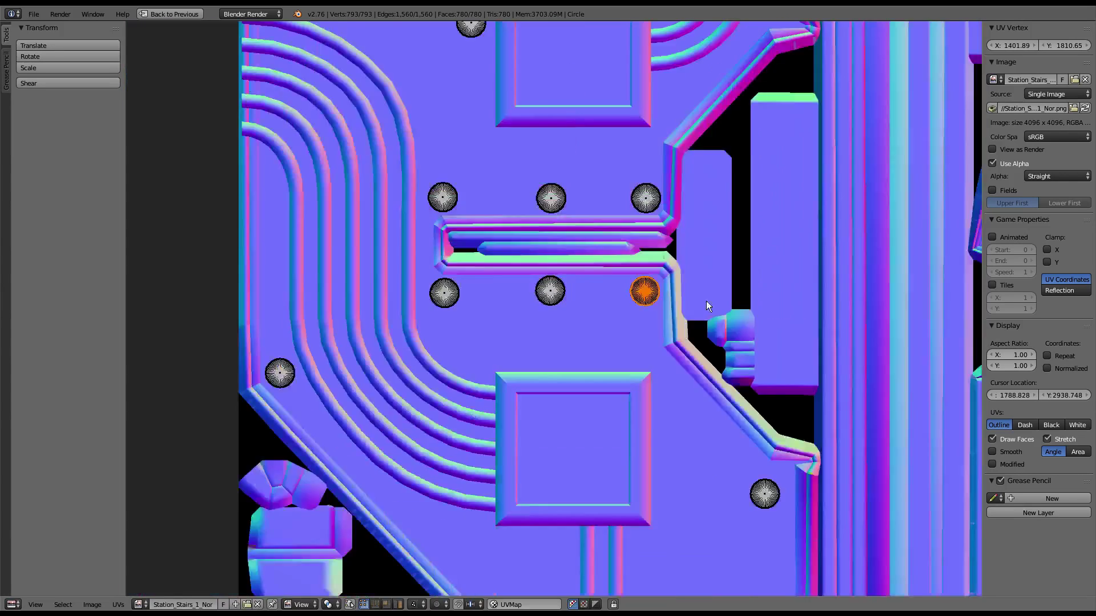
scroll(707, 300, "down", 3)
scroll(621, 279, "up", 3)
Step: Position the left-edge, below-panel and bottom-edge circle UVs on their bolt holes
right_click(310, 262)
key("g")
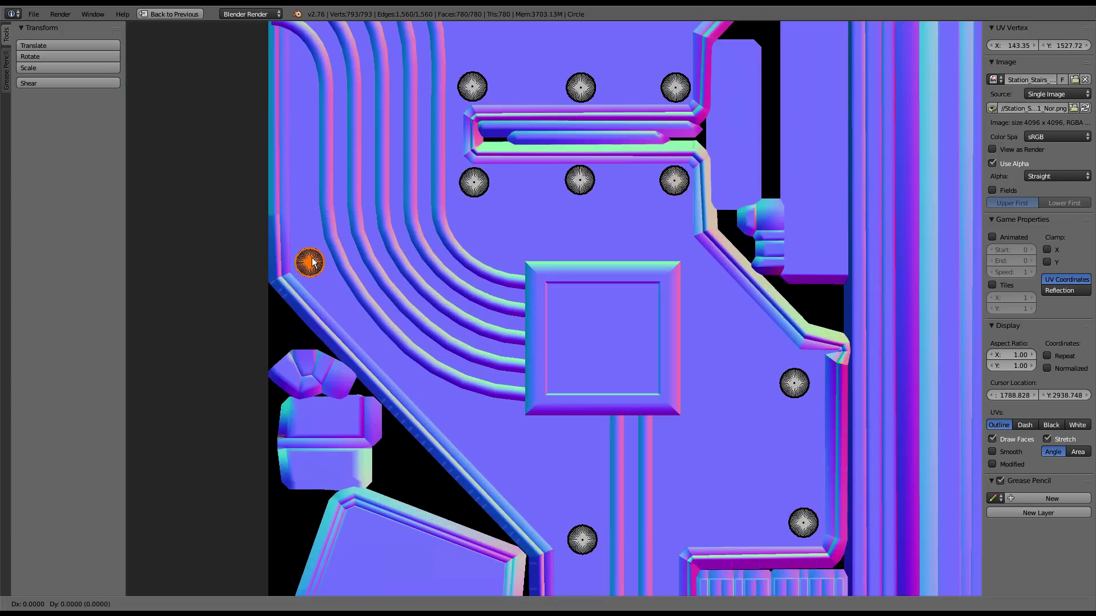
left_click(310, 263)
scroll(611, 171, "down", 2)
scroll(600, 349, "up", 2)
right_click(567, 369)
key("g")
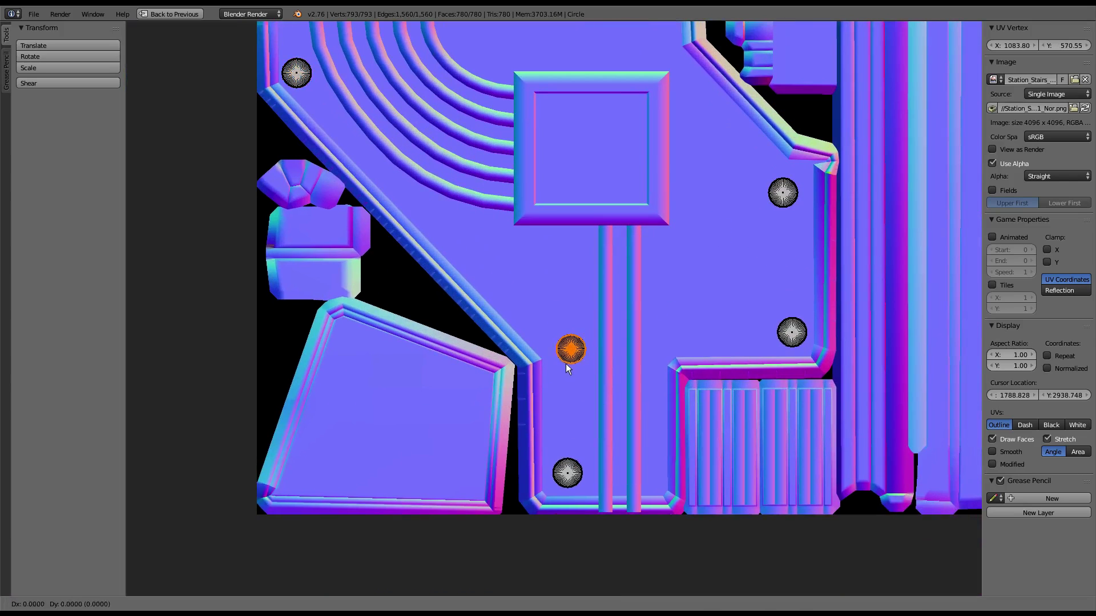
left_click(554, 370)
key("g")
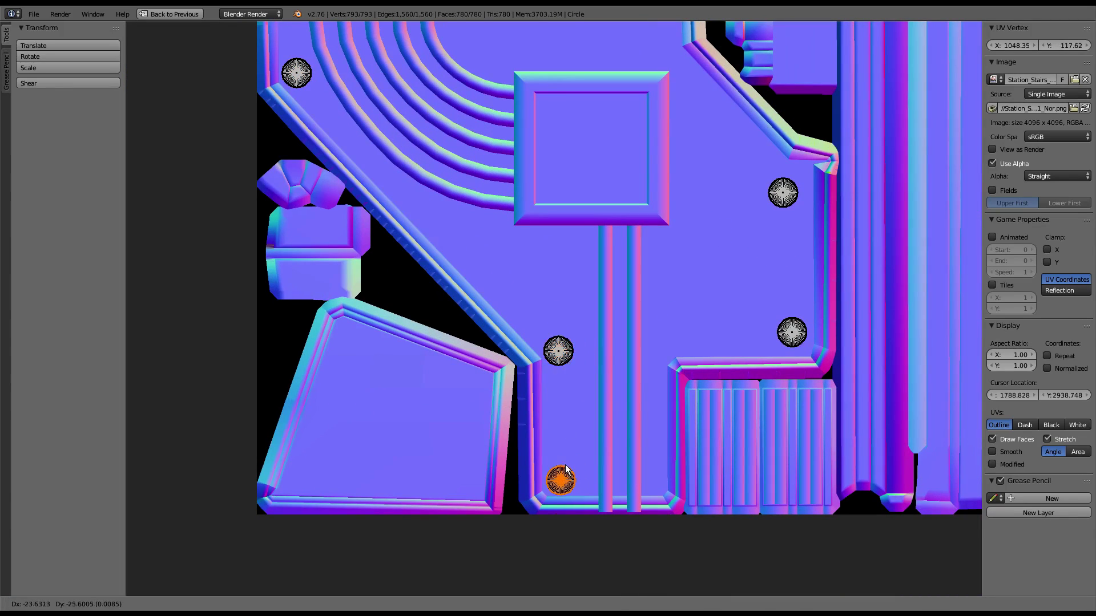
left_click(566, 470)
Step: Align the right-side, upper-right and upper-square circle UVs, then view the whole texture
key("g")
left_click(813, 342)
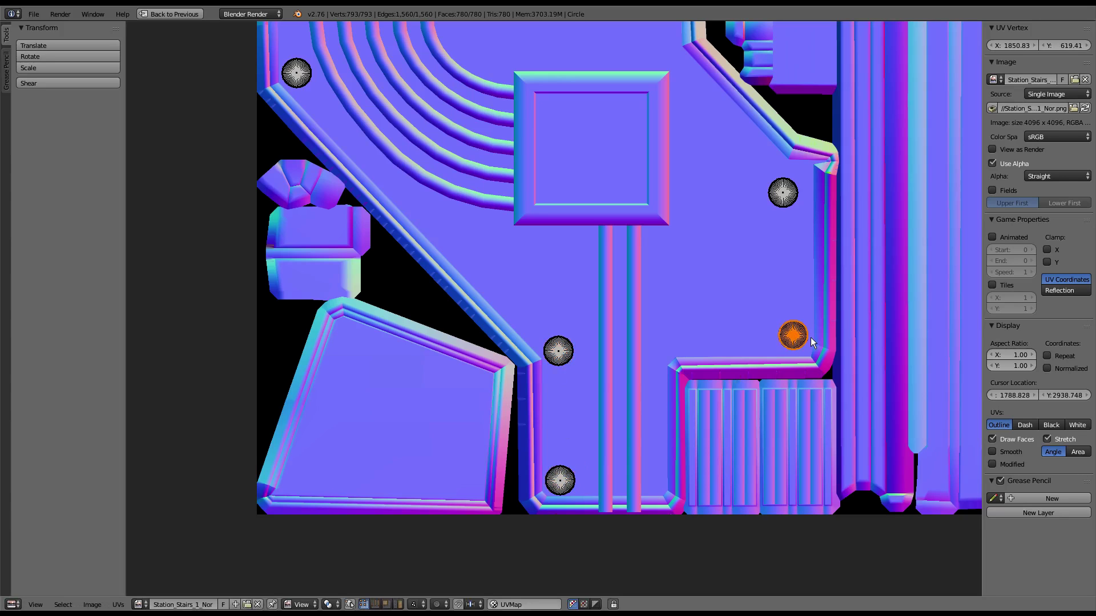
key("g")
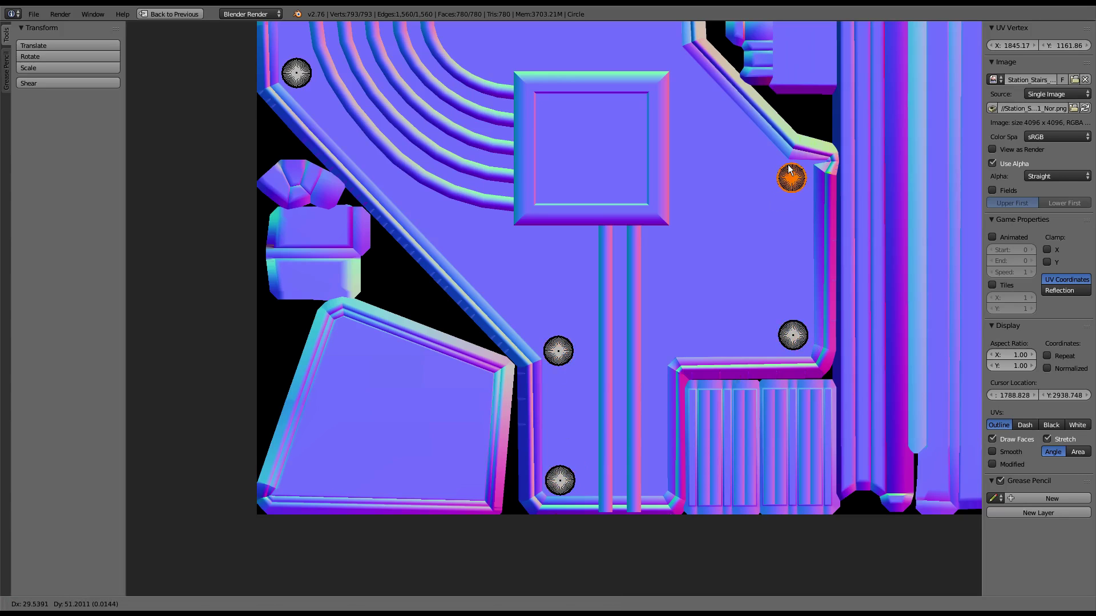
left_click(789, 169)
scroll(787, 165, "down", 3)
scroll(570, 257, "up", 4)
middle_click_drag(467, 146, 467, 199)
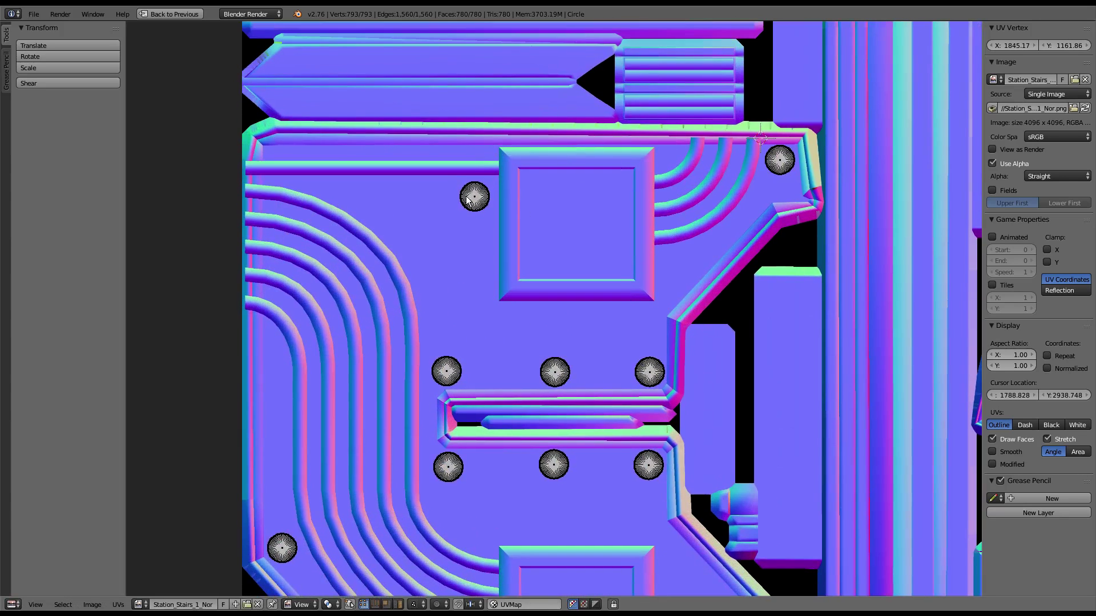
right_click_drag(467, 199, 471, 196)
scroll(770, 171, "down", 3)
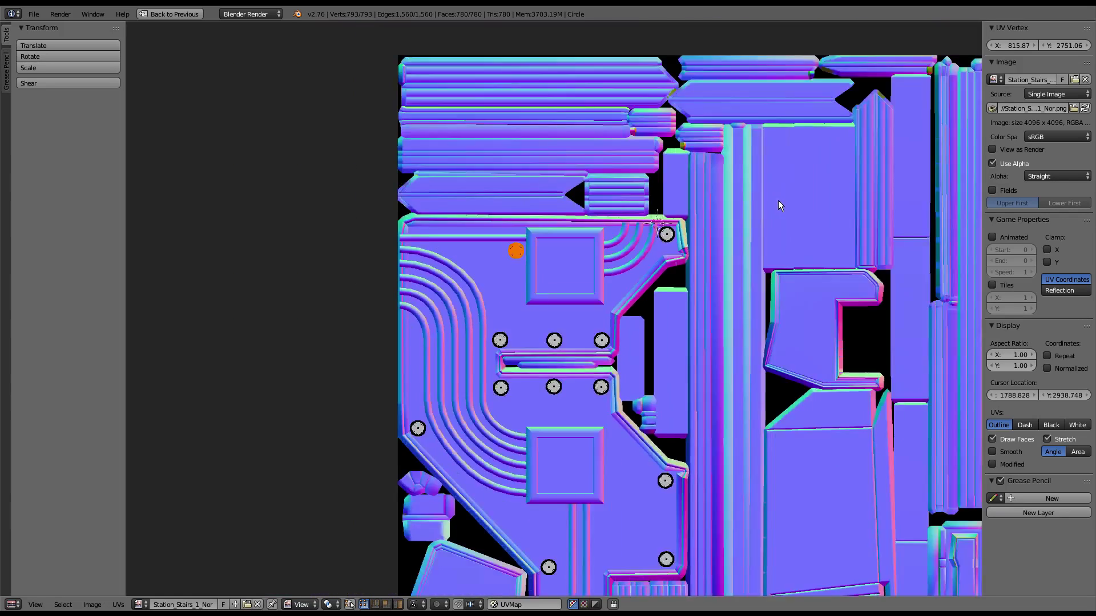
scroll(713, 194, "down", 1)
middle_click_drag(666, 293, 667, 215)
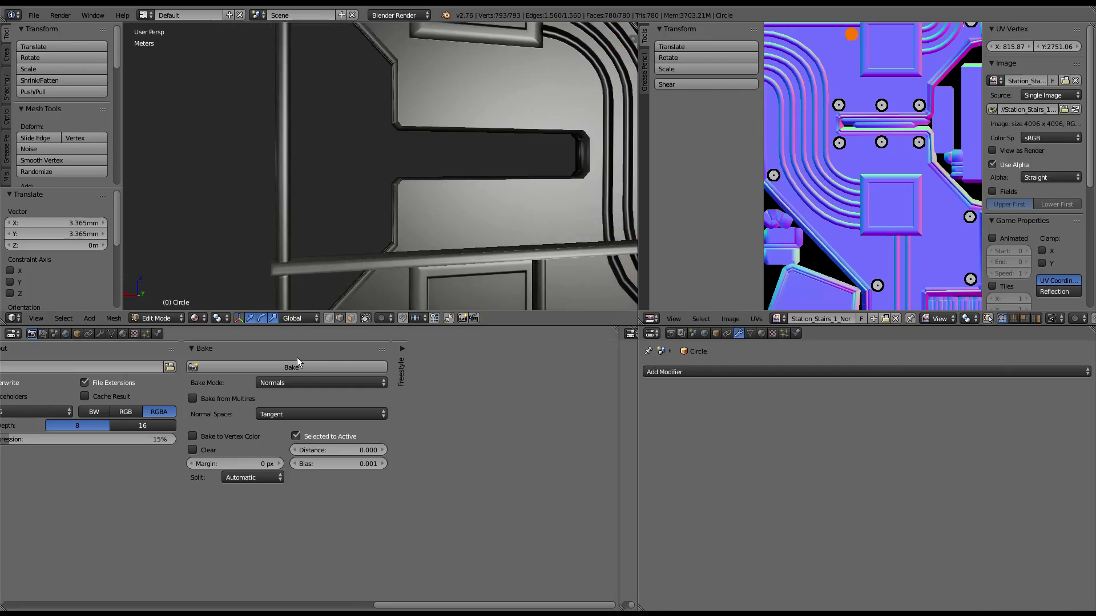
Step: Bake the plates into Station_Stairs_1_Nor as tangent-space normals, selected to active
left_click(313, 366)
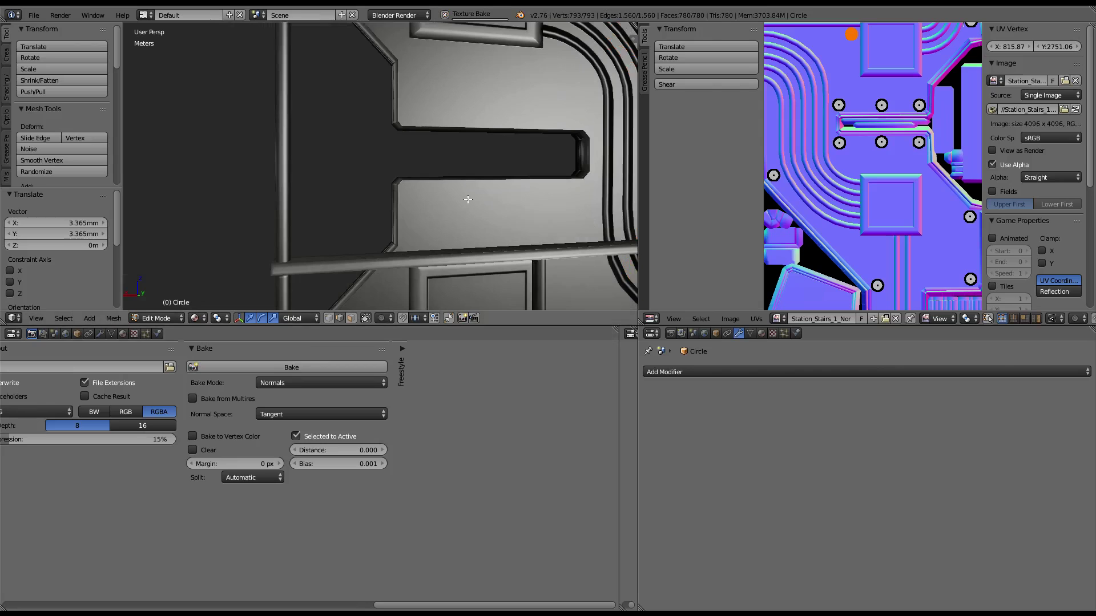
scroll(465, 196, "down", 5)
mouse_move(464, 196)
middle_mouse_down()
mouse_move(375, 158)
mouse_move(571, 171)
middle_mouse_up()
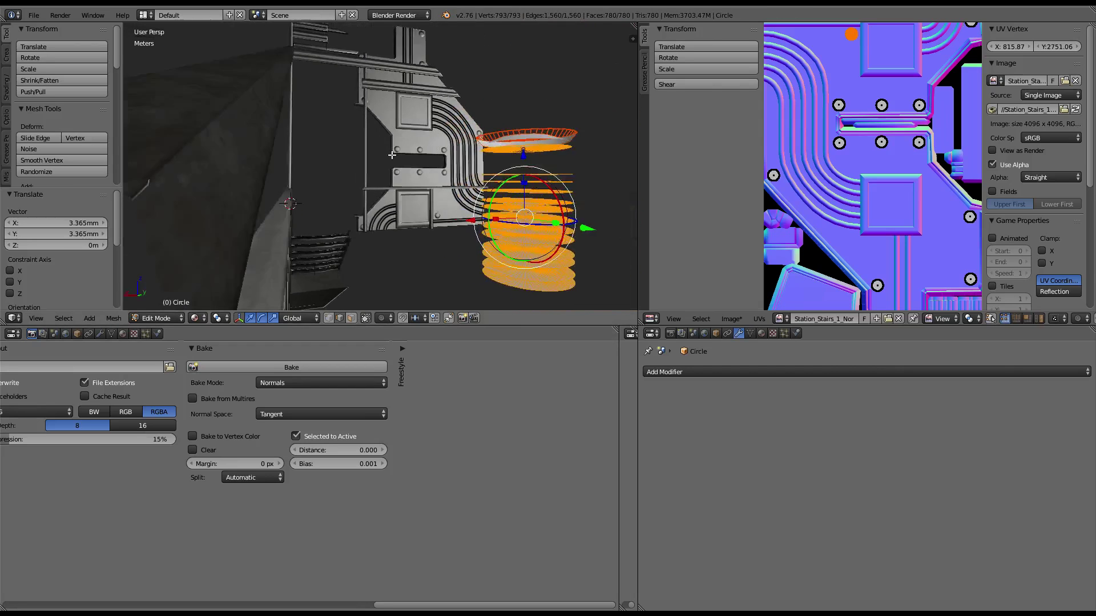
scroll(865, 150, "up", 1)
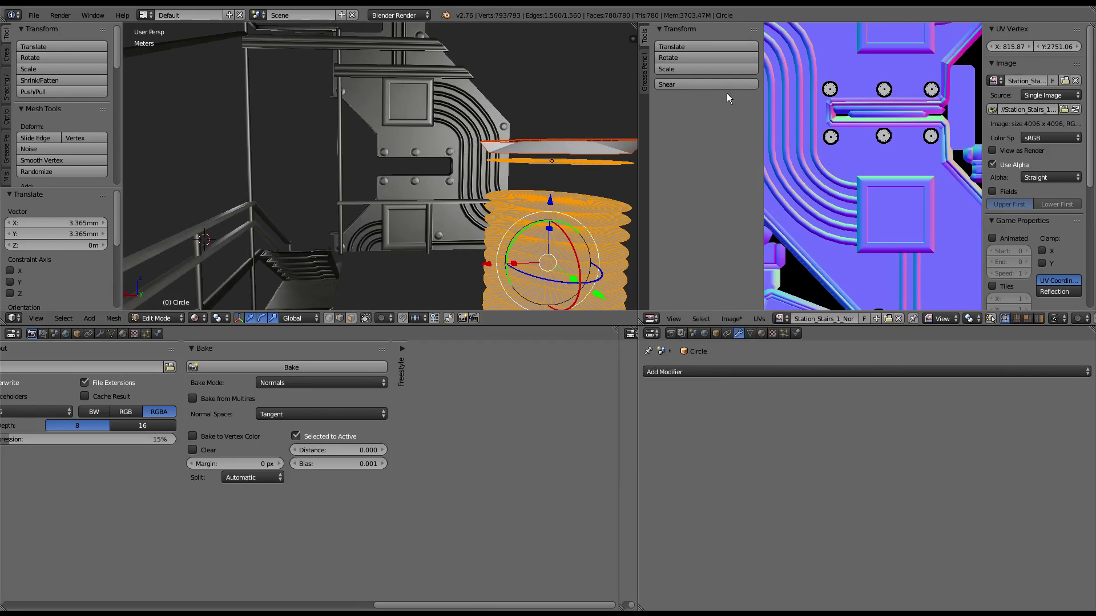
Step: Inspect the baked panel, centre the circle stack and select an edge on one disc
scroll(438, 92, "up", 2)
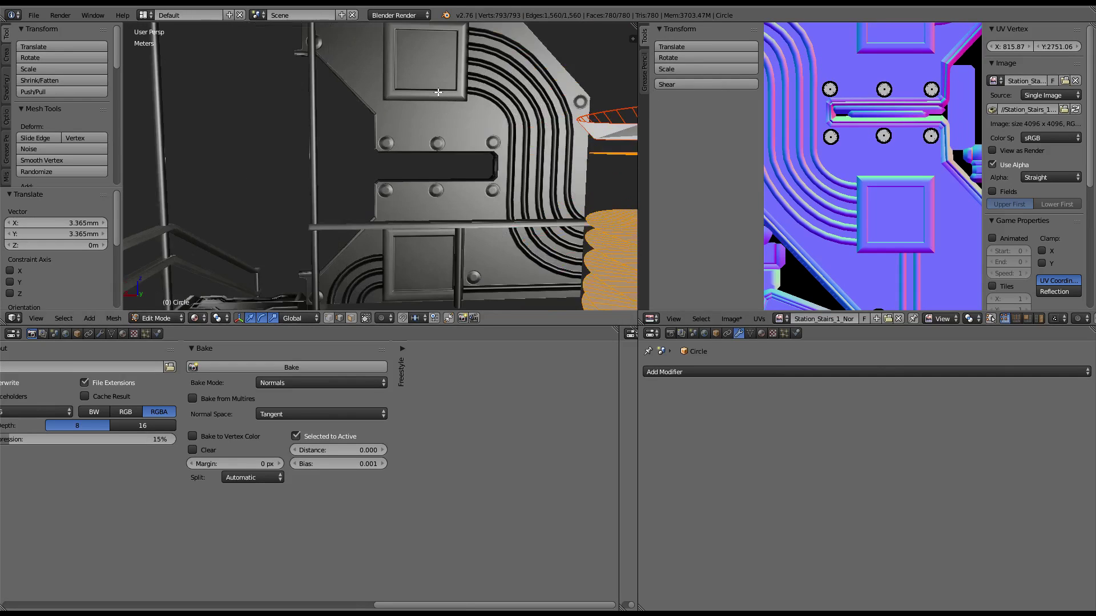
scroll(862, 121, "down", 4)
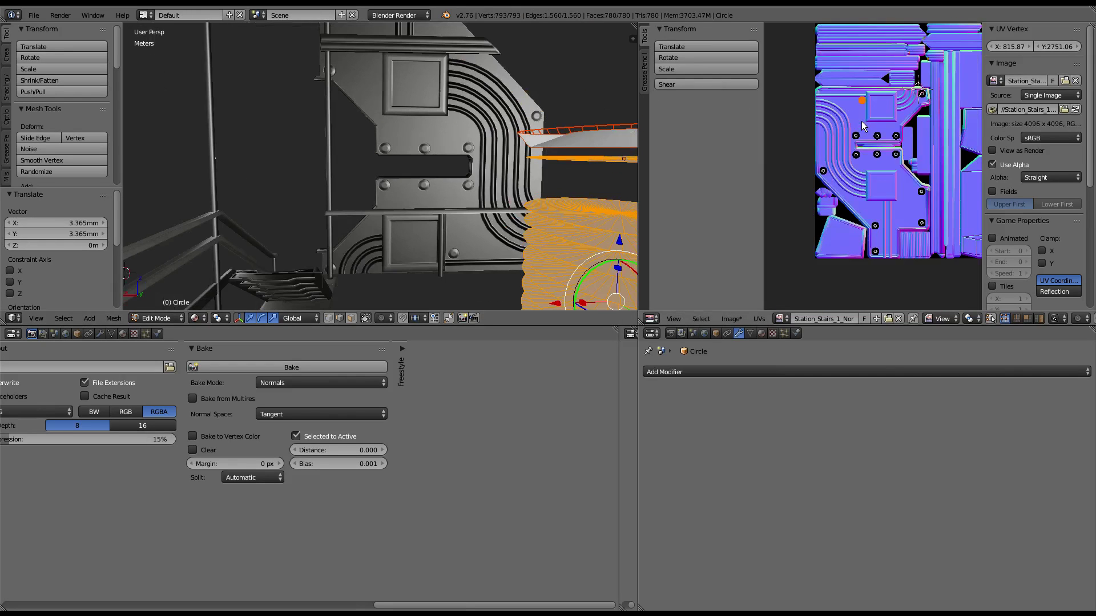
scroll(862, 122, "up", 3)
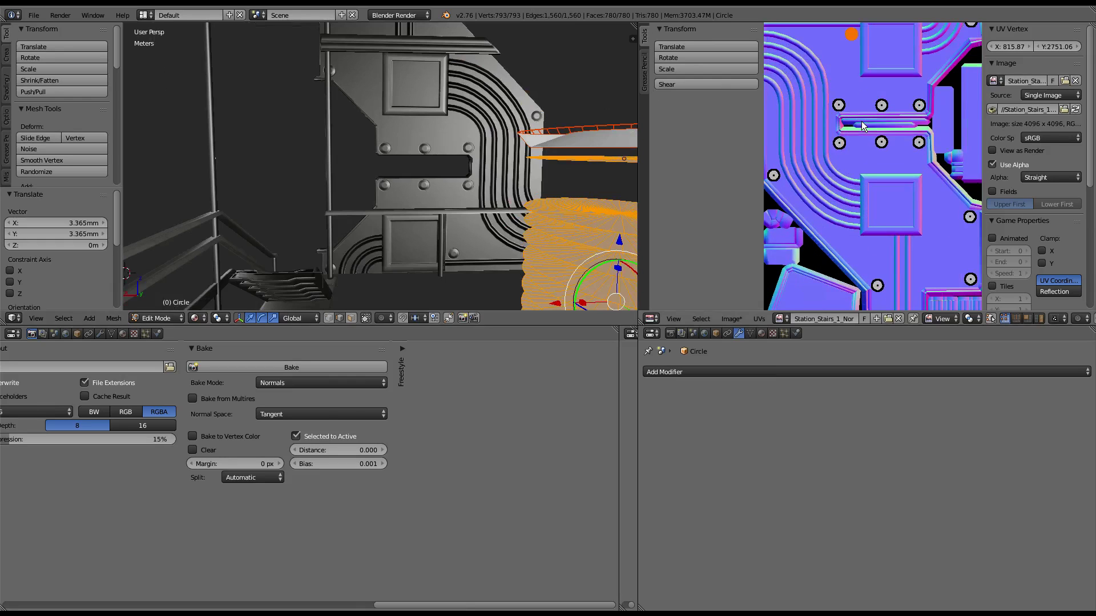
scroll(862, 125, "down", 1)
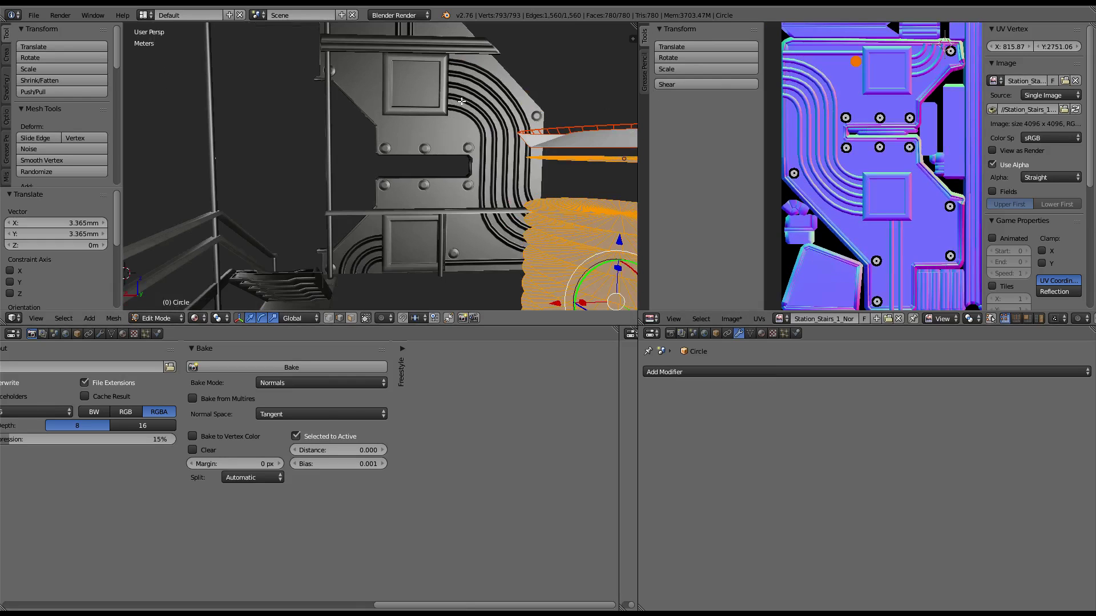
mouse_move(531, 98)
middle_mouse_down()
mouse_move(532, 114)
mouse_move(490, 53)
middle_mouse_up()
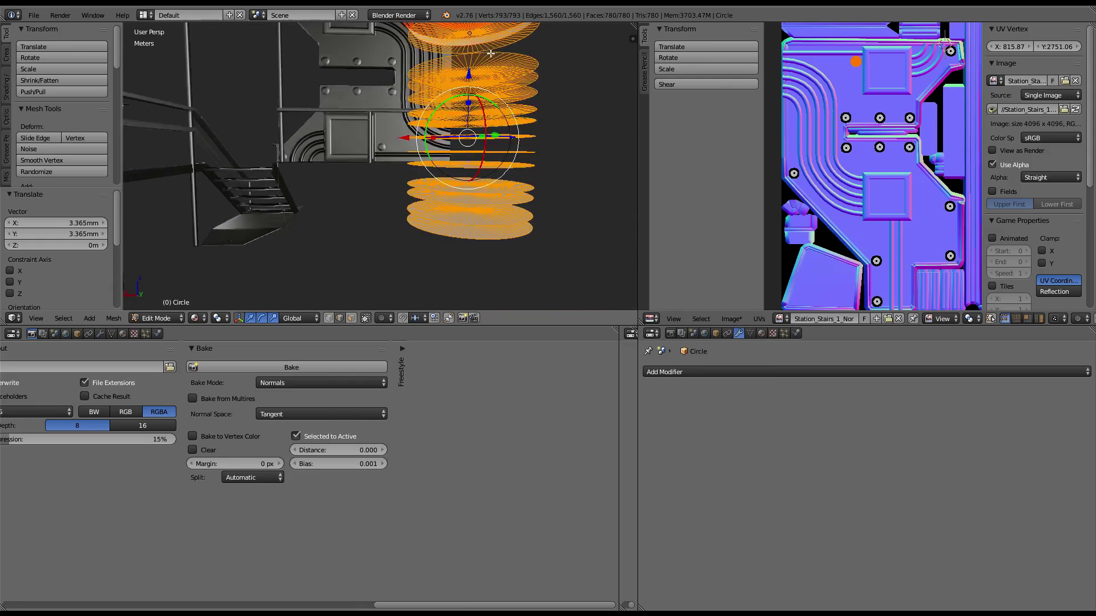
right_click(480, 226)
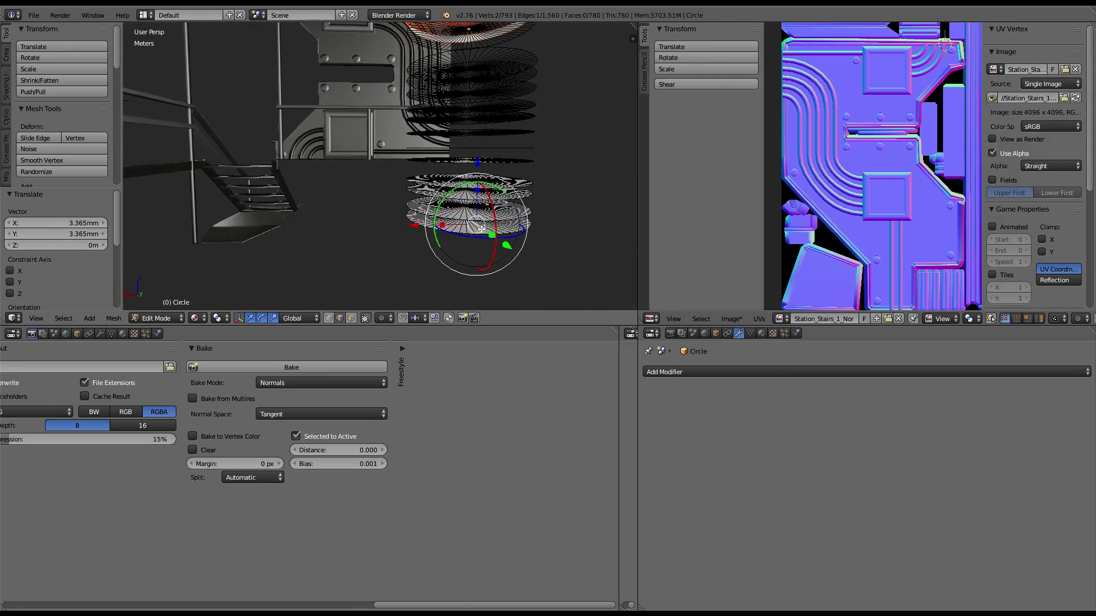
Step: Duplicate one disc off the circle stack and lower it along Z
key("ctrl+l")
key("shift+d")
key("z")
key("Return")
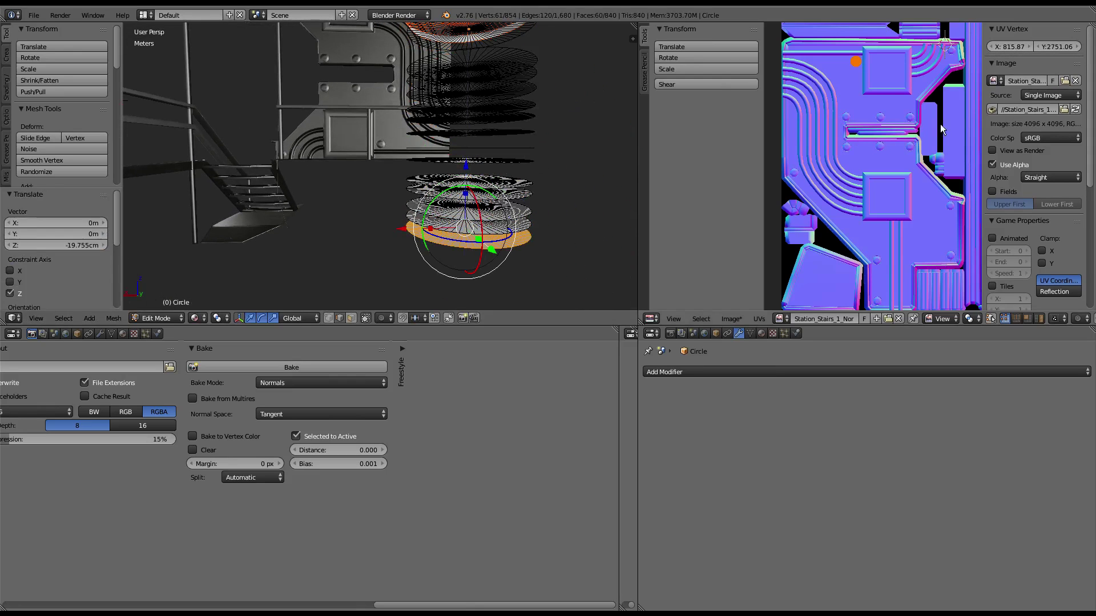
key("g")
left_click(947, 137)
scroll(830, 146, "up", 2)
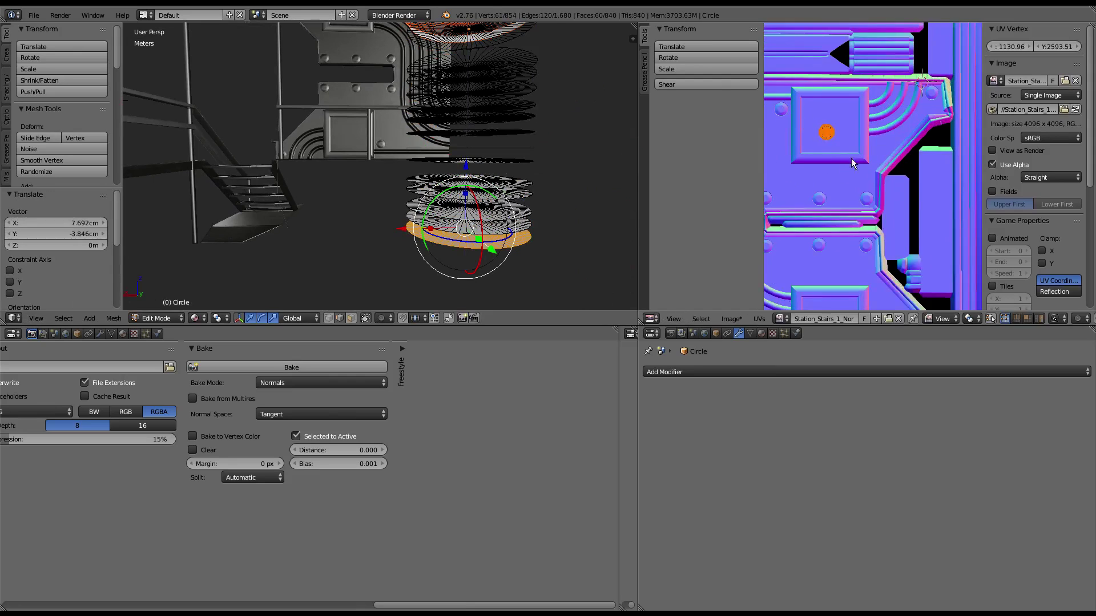
middle_click_drag(851, 159, 934, 211)
Step: Scale and centre the disc's UVs to fit inside the square panel slot
key("s")
left_click(936, 249)
middle_click_drag(936, 249, 872, 249)
key("g")
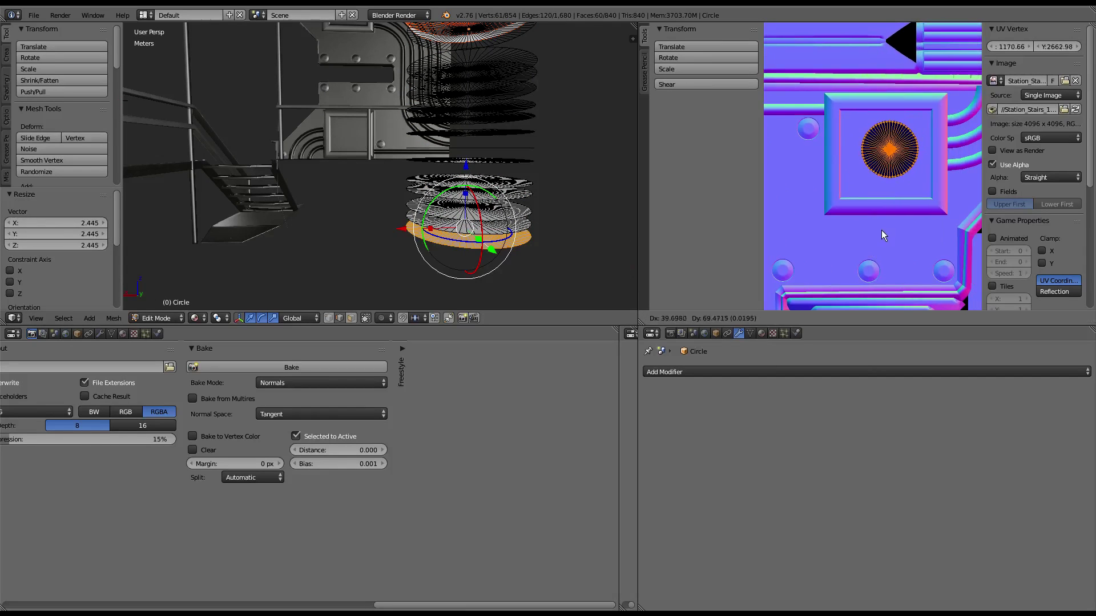
left_click(879, 231)
key("s")
left_click(935, 270)
key("g")
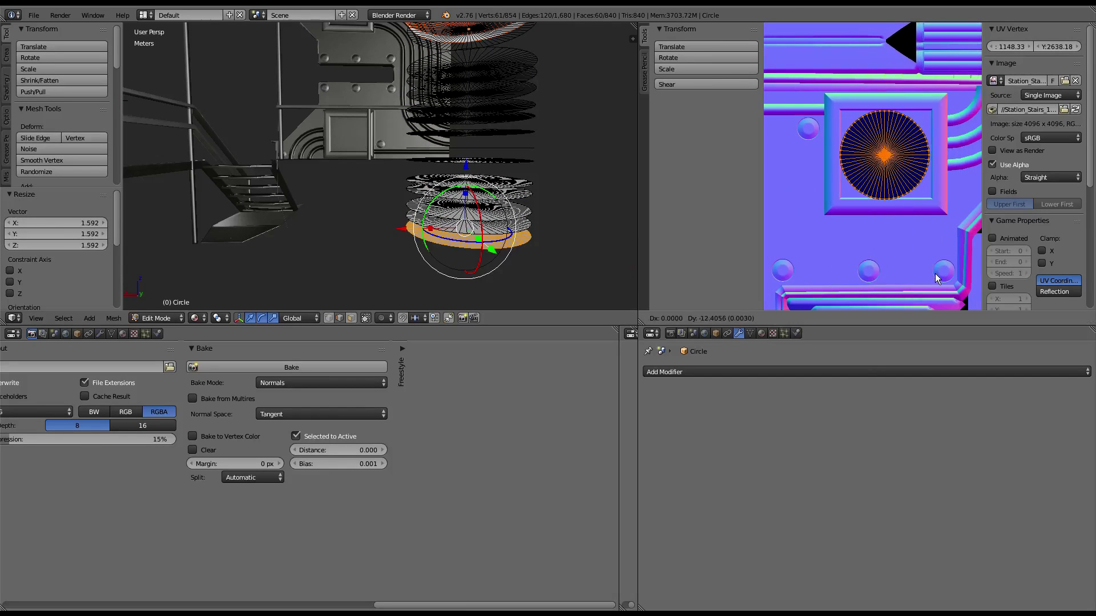
left_click(935, 273)
key("s")
left_click(920, 268)
key("g")
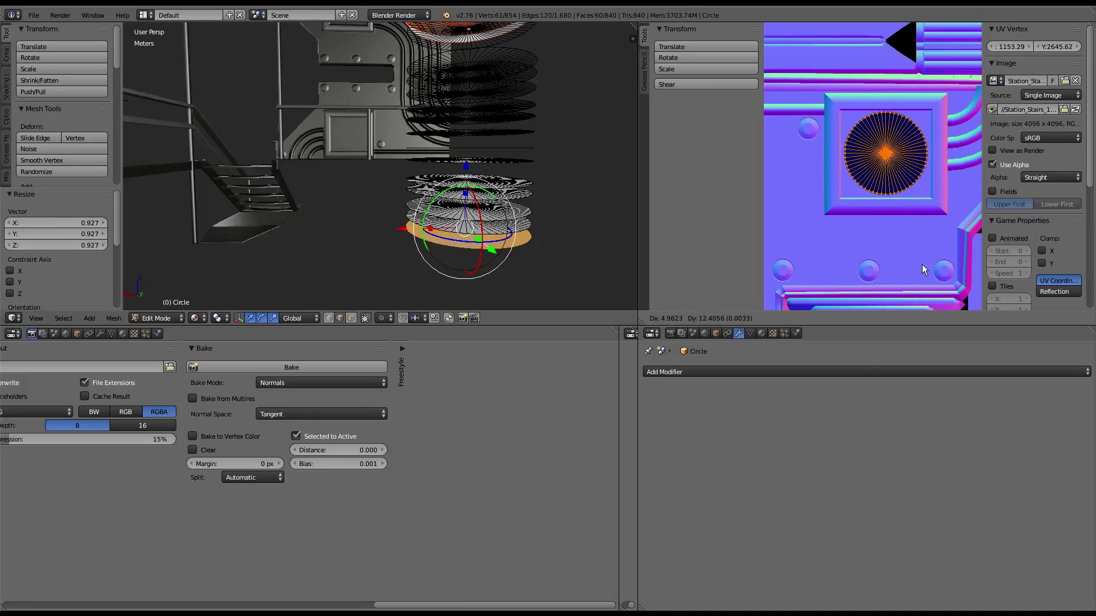
left_click(922, 265)
scroll(923, 265, "down", 4)
Step: Duplicate the placed disc and lower the copy further along Z
key("shift+d")
right_click(533, 157)
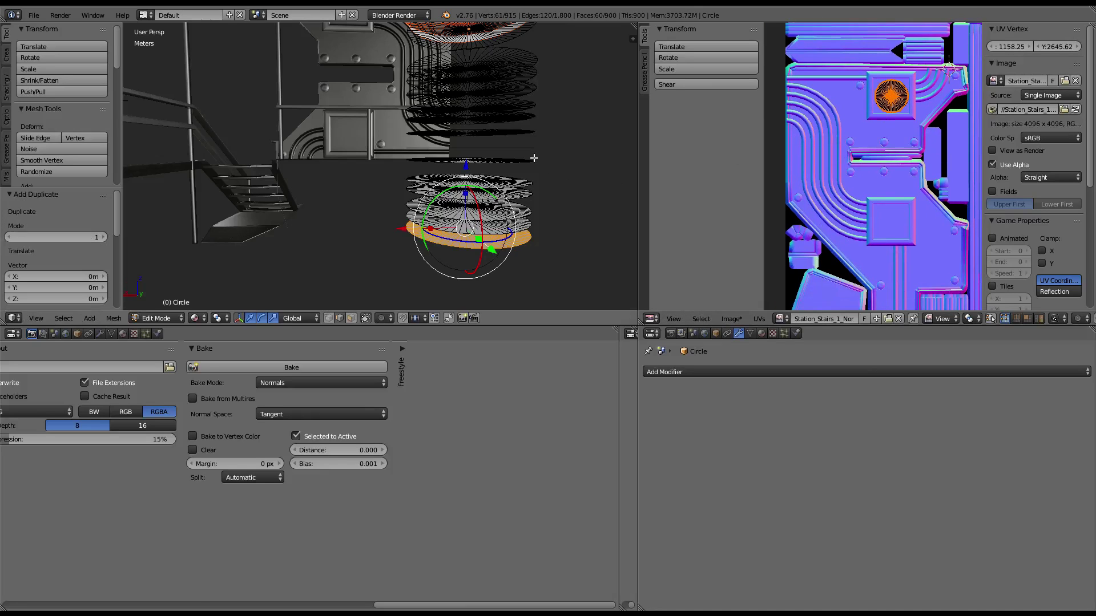
key("g")
key("z")
left_click(472, 188)
Step: Centre the second disc's UVs inside another square slot on the normal map
key("g")
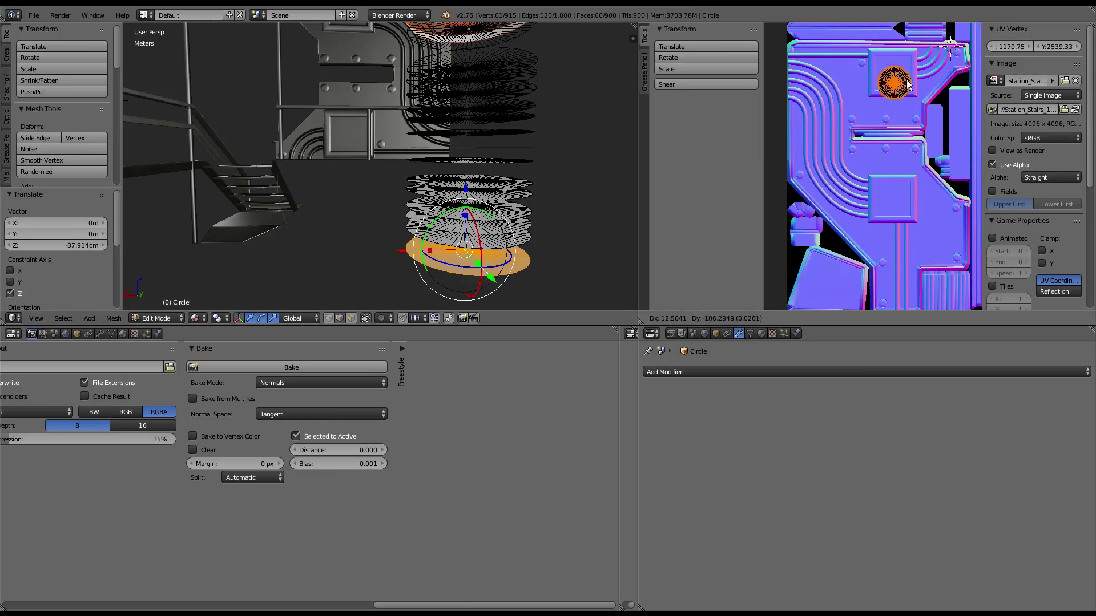
left_click(907, 186)
scroll(905, 179, "up", 2)
scroll(869, 132, "up", 3)
key("g")
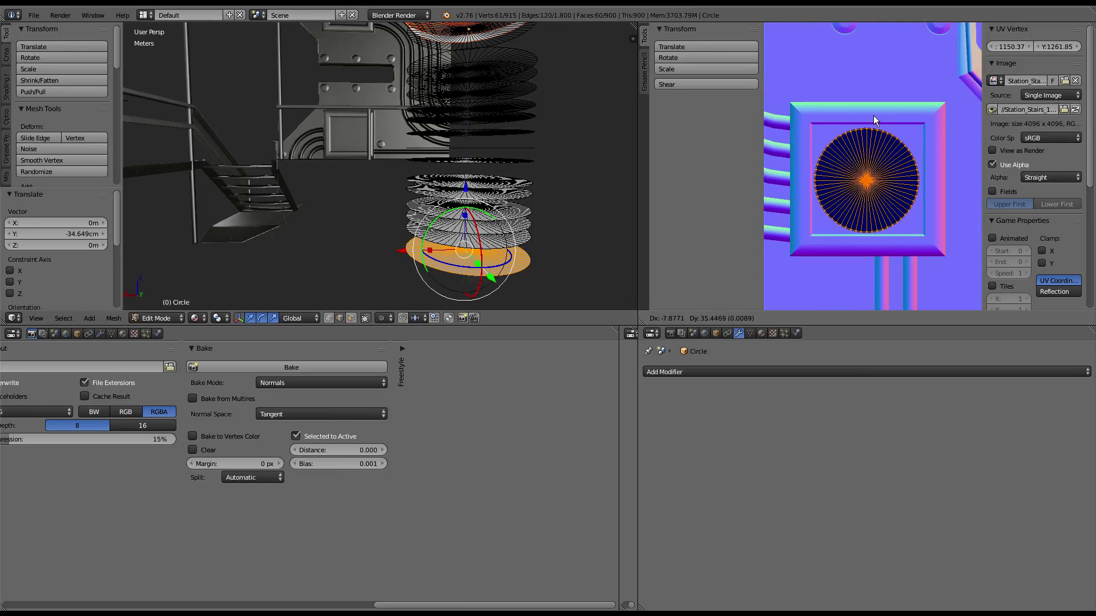
left_click(875, 114)
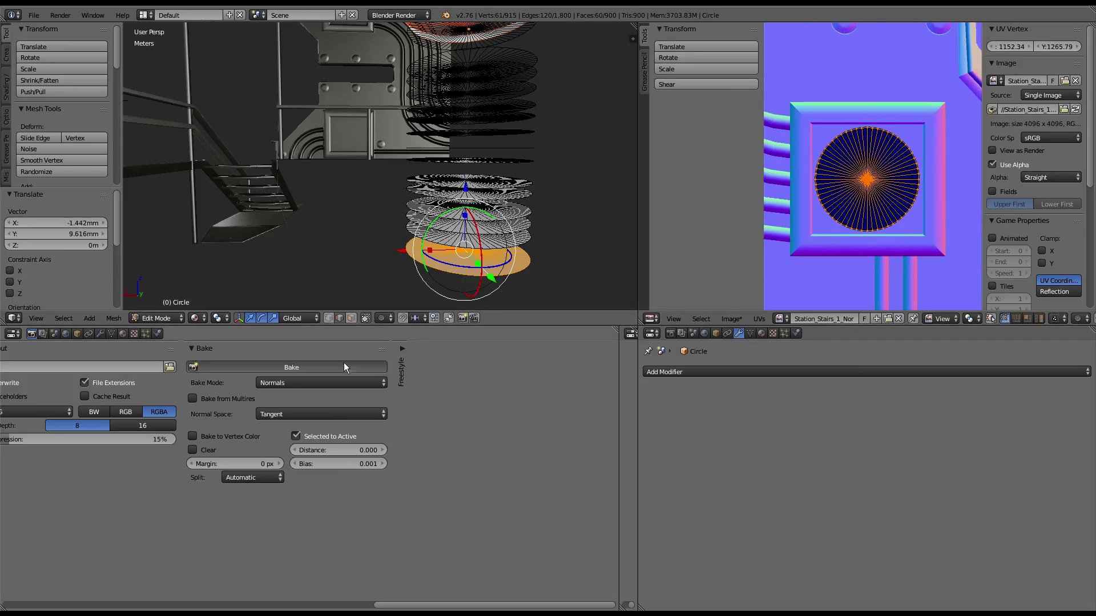
mouse_move(371, 172)
middle_mouse_down()
mouse_move(400, 116)
mouse_move(365, 210)
mouse_move(551, 208)
middle_mouse_up()
Step: Apply Shade Smooth to the Circle.001 plate's mesh
key("Tab")
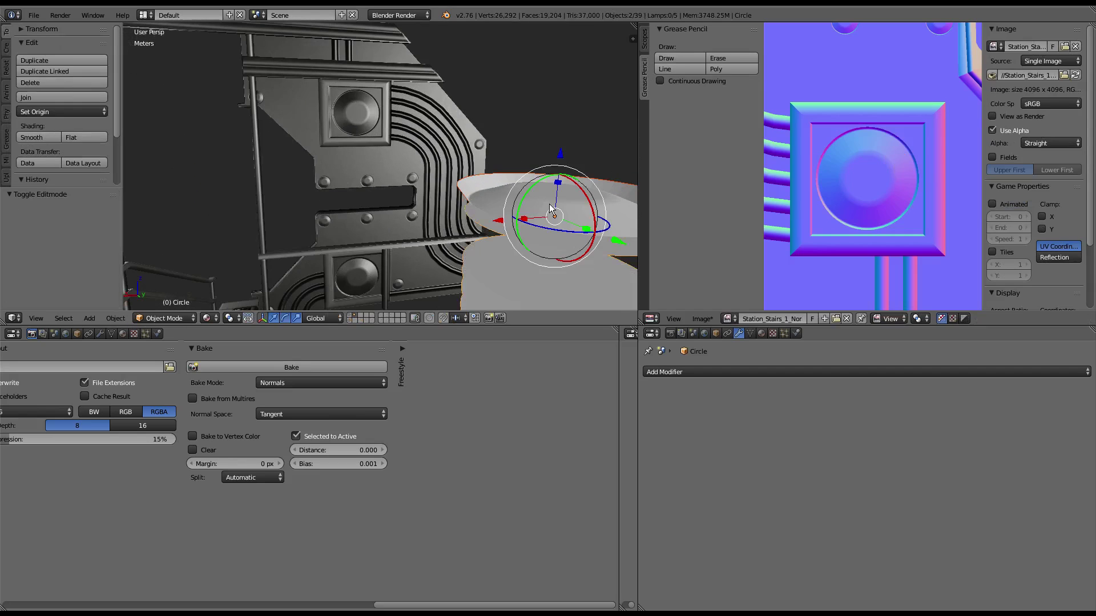
right_click(551, 208)
key("Tab")
key("w")
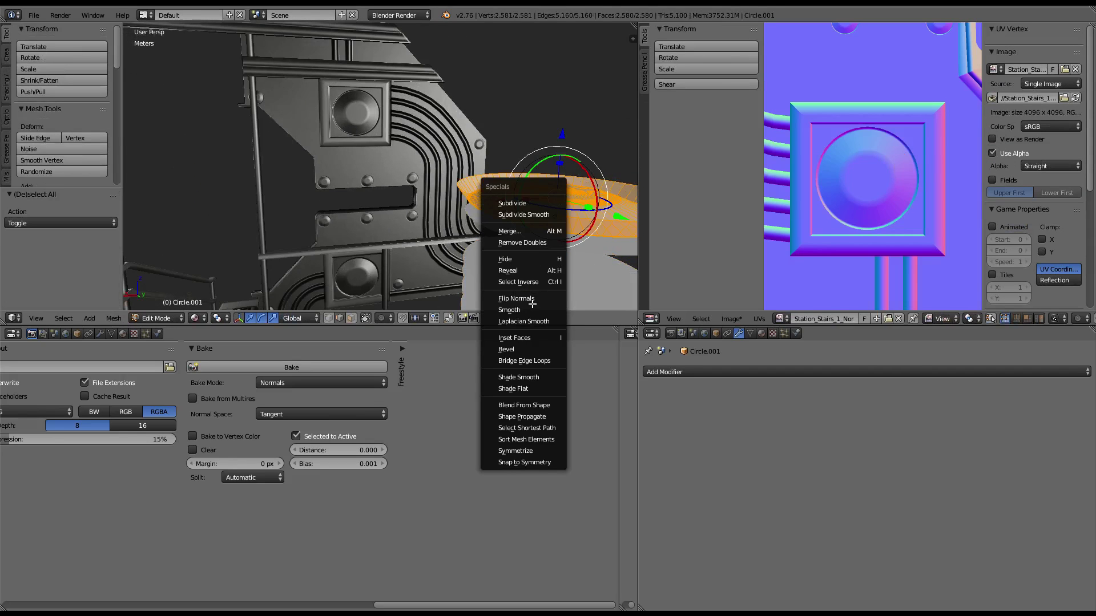
left_click(537, 377)
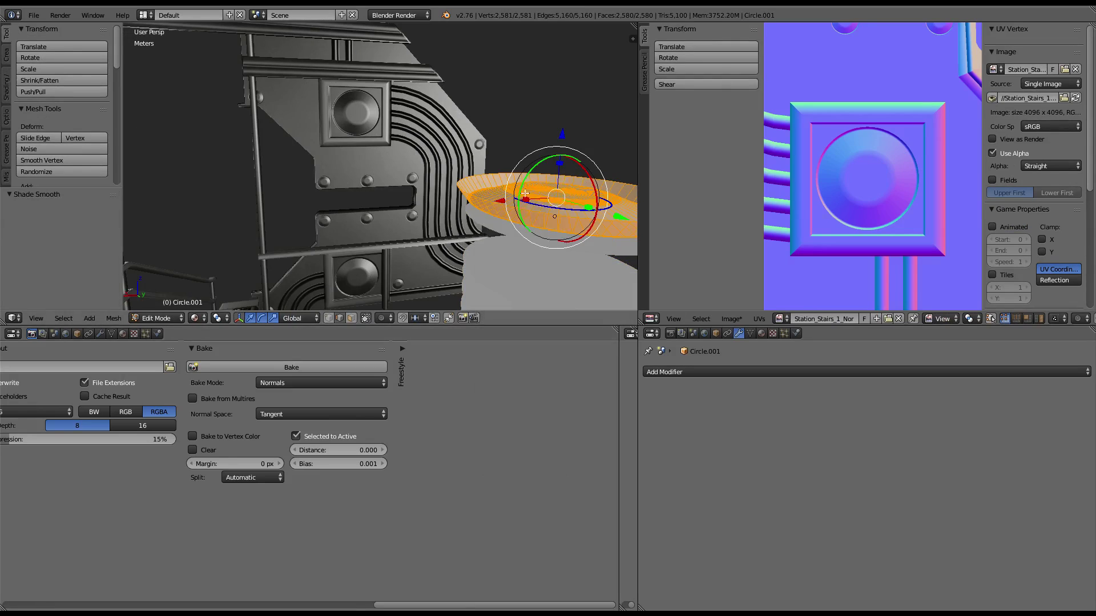
middle_click_drag(537, 240, 545, 196)
key("Tab")
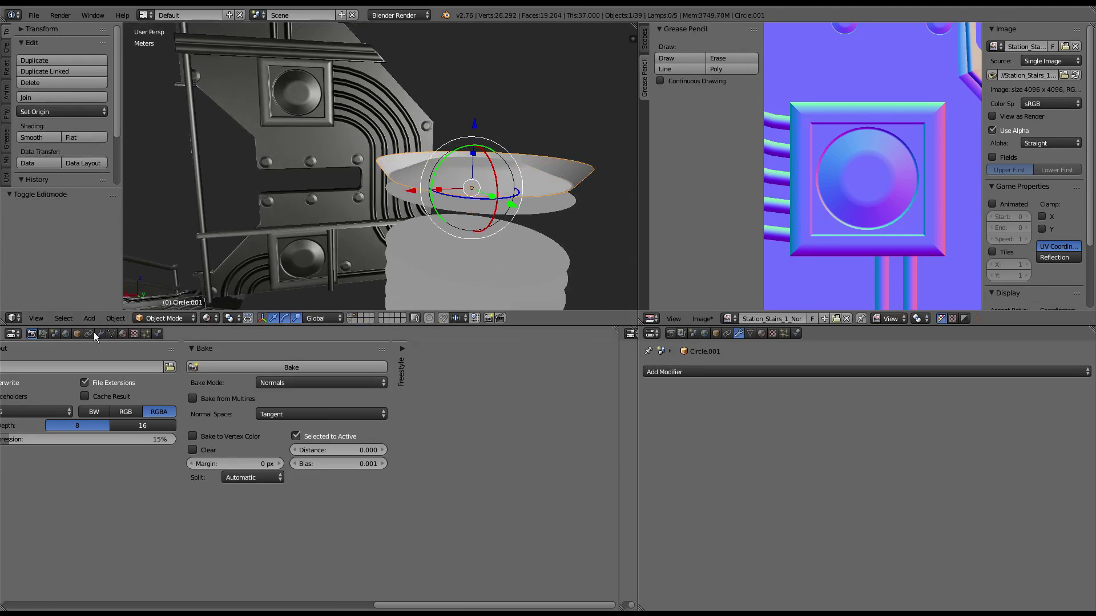
Step: Give Circle.001 a Subdivision Surface modifier at View 2, adding the lower Circle to the selection
left_click(702, 372)
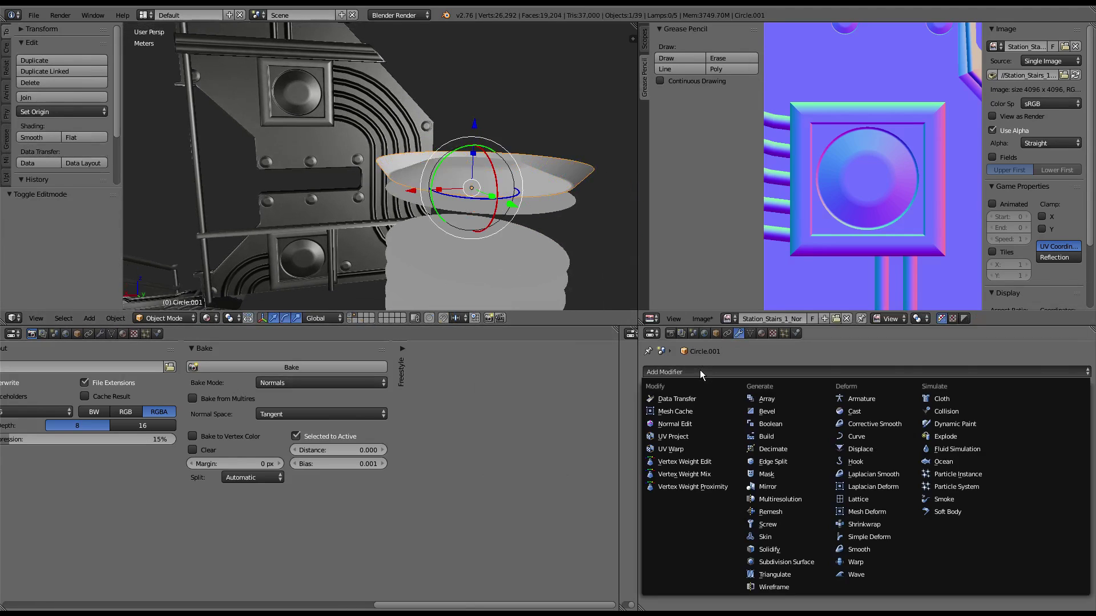
left_click(788, 562)
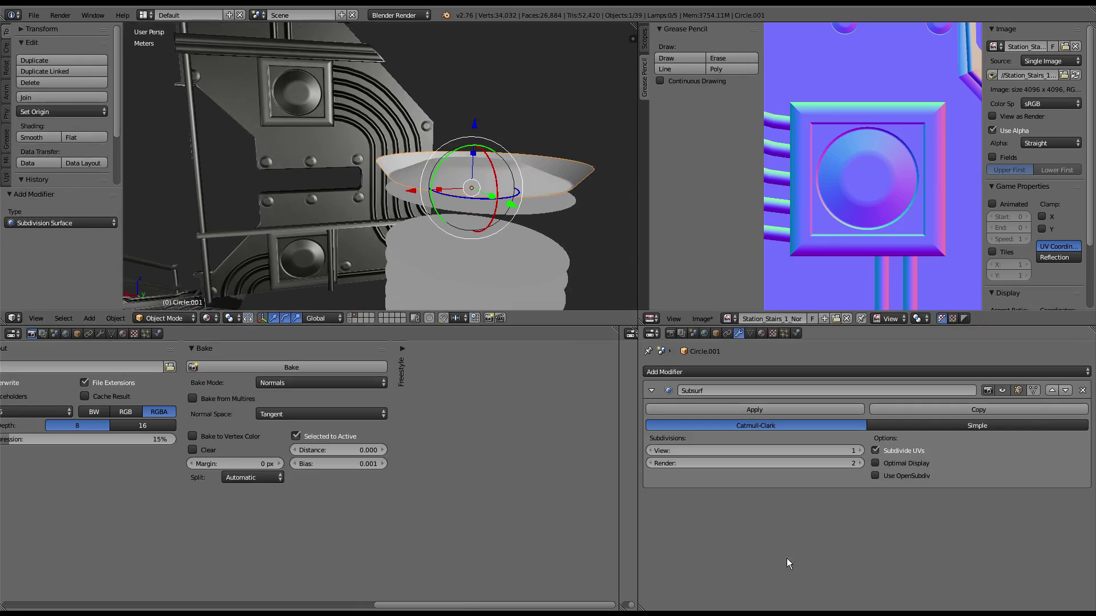
left_click(862, 451)
right_click(530, 272, "shift")
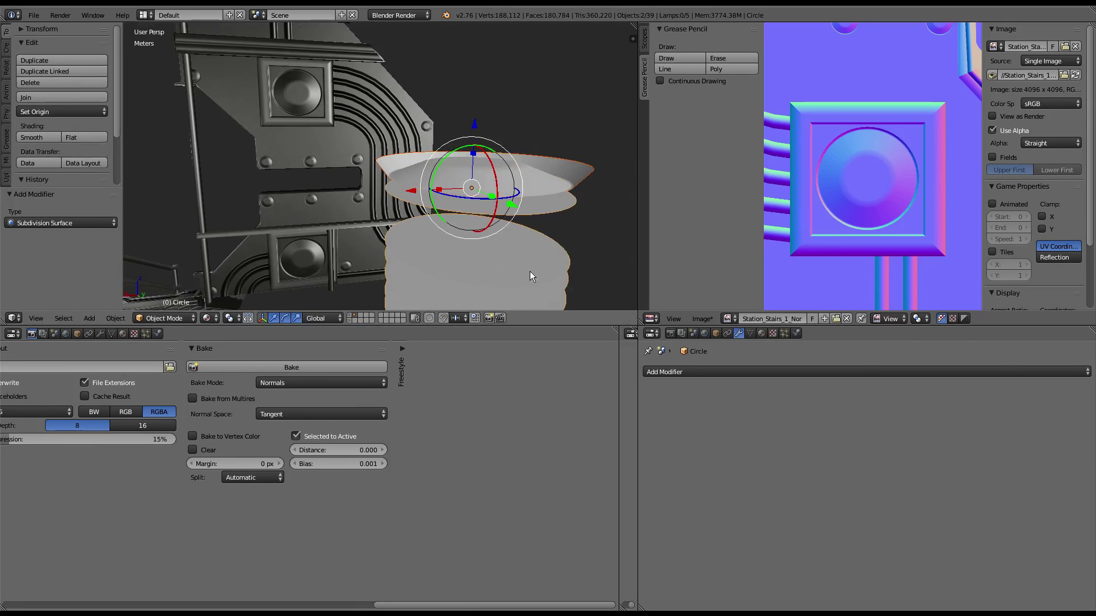
Step: Bake the plate into the normal map and zoom in to check the result
left_click(268, 366)
scroll(866, 163, "up", 5)
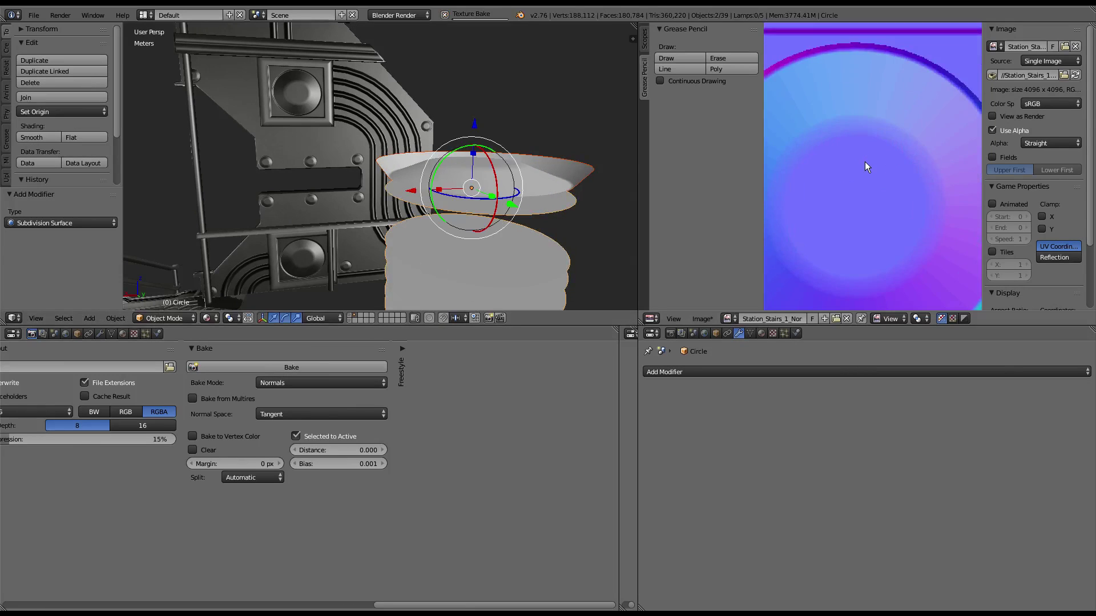
scroll(424, 138, "up", 2)
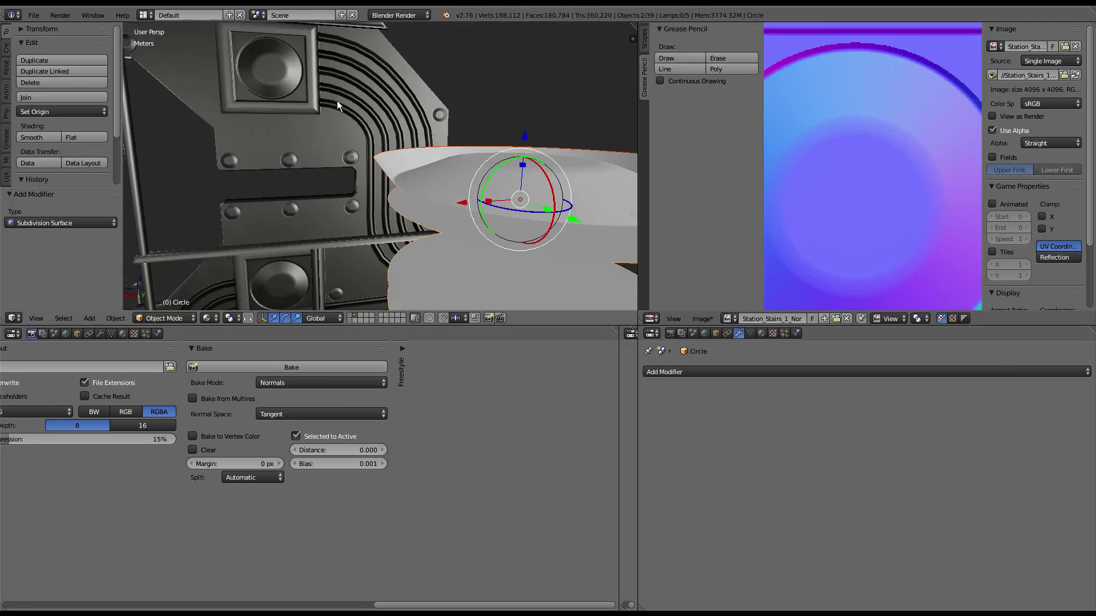
scroll(375, 104, "up", 2)
scroll(374, 104, "down", 3)
scroll(404, 102, "down", 2)
scroll(365, 80, "down", 2)
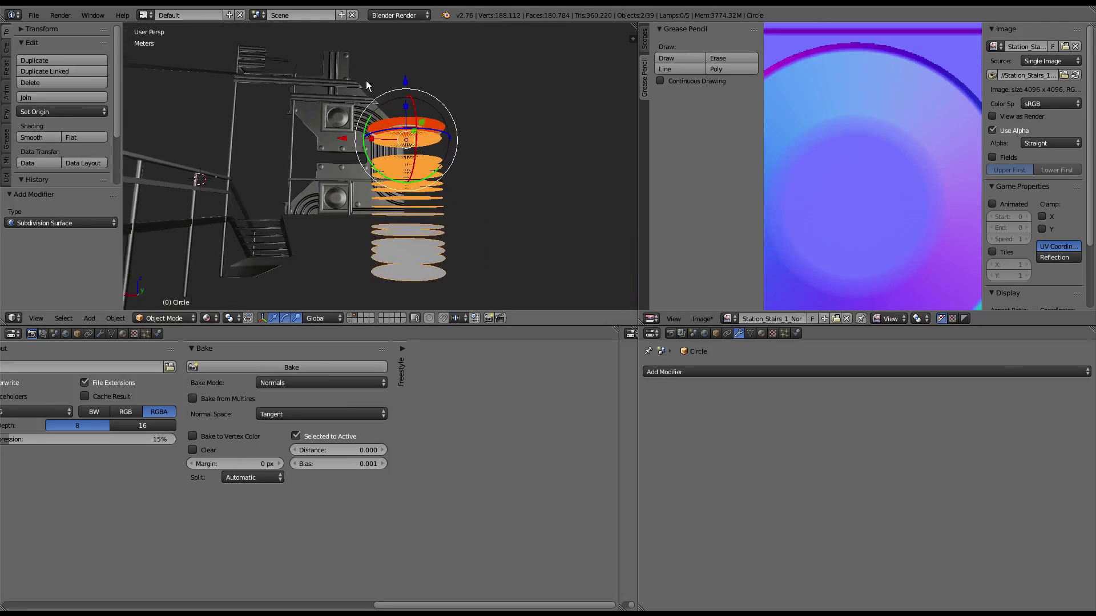
Step: Orbit to a higher view and switch the Circle stack back into edit mode
scroll(386, 88, "up", 3)
scroll(395, 94, "up", 2)
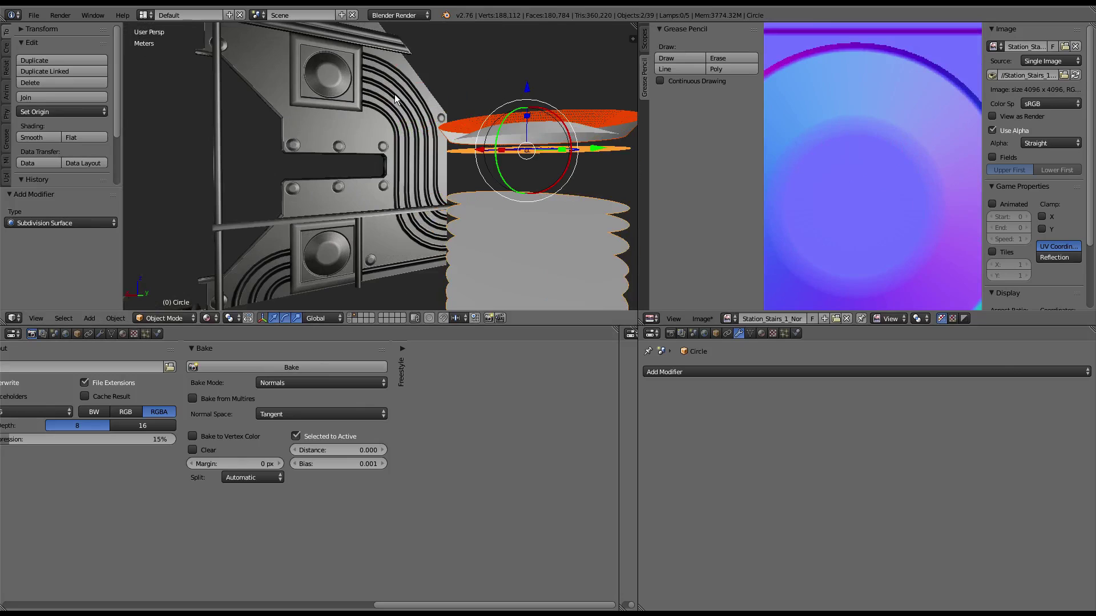
scroll(394, 94, "down", 4)
mouse_move(392, 95)
middle_mouse_down()
mouse_move(349, 135)
mouse_move(372, 108)
mouse_move(388, 146)
mouse_move(415, 125)
mouse_move(399, 98)
mouse_move(371, 94)
mouse_move(375, 115)
middle_mouse_up()
scroll(416, 124, "up", 4)
scroll(398, 97, "down", 3)
scroll(371, 96, "down", 3)
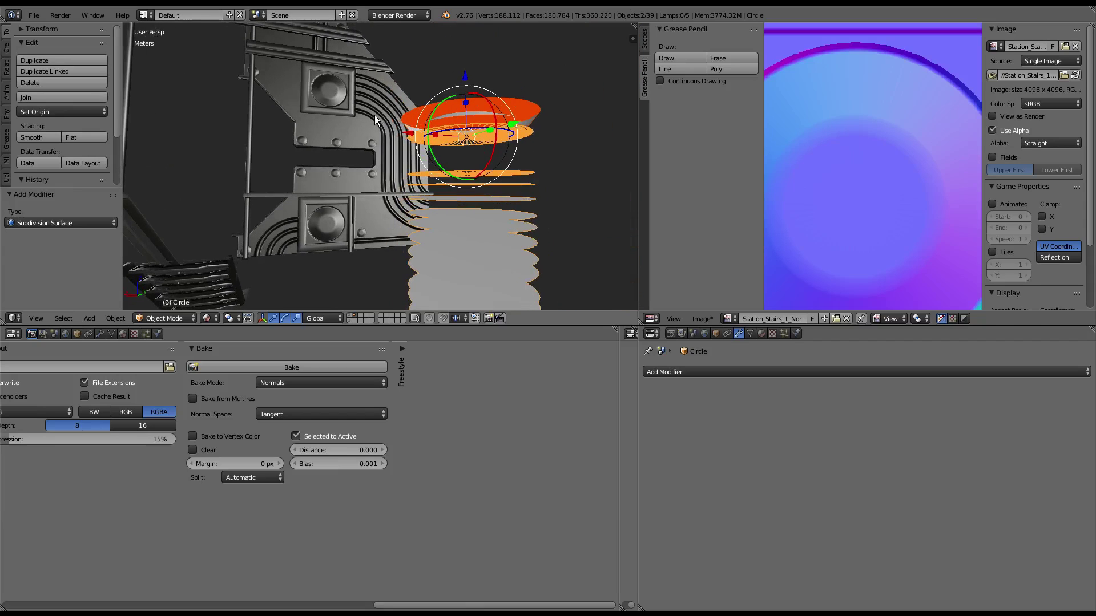
key("Tab")
Step: Duplicate a lower Circle plate and drop the copy further down the stack
scroll(475, 249, "down", 3)
right_click(455, 258)
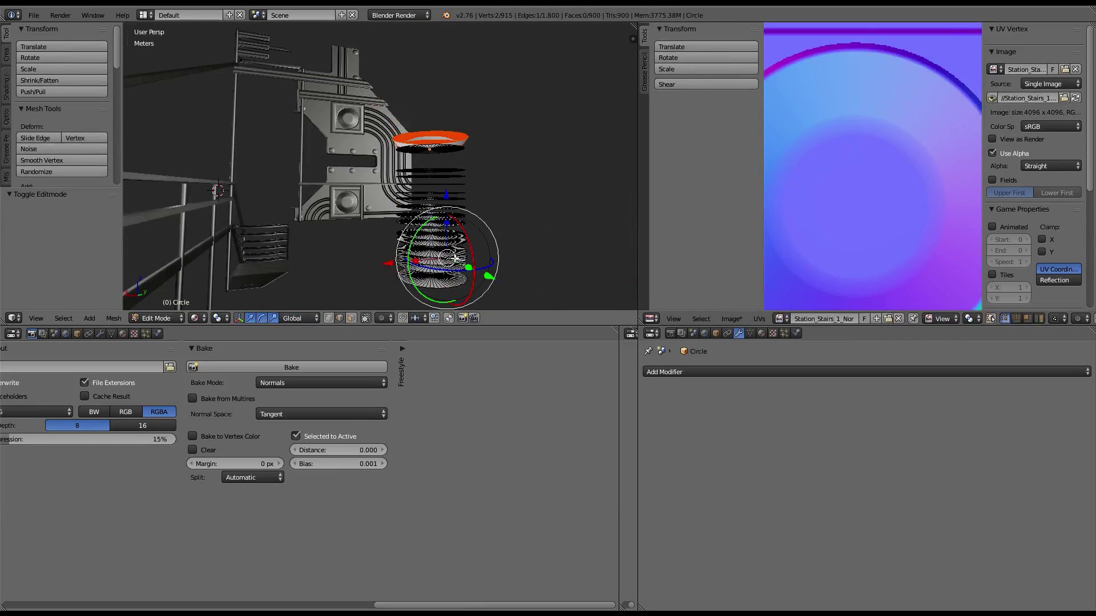
key("l")
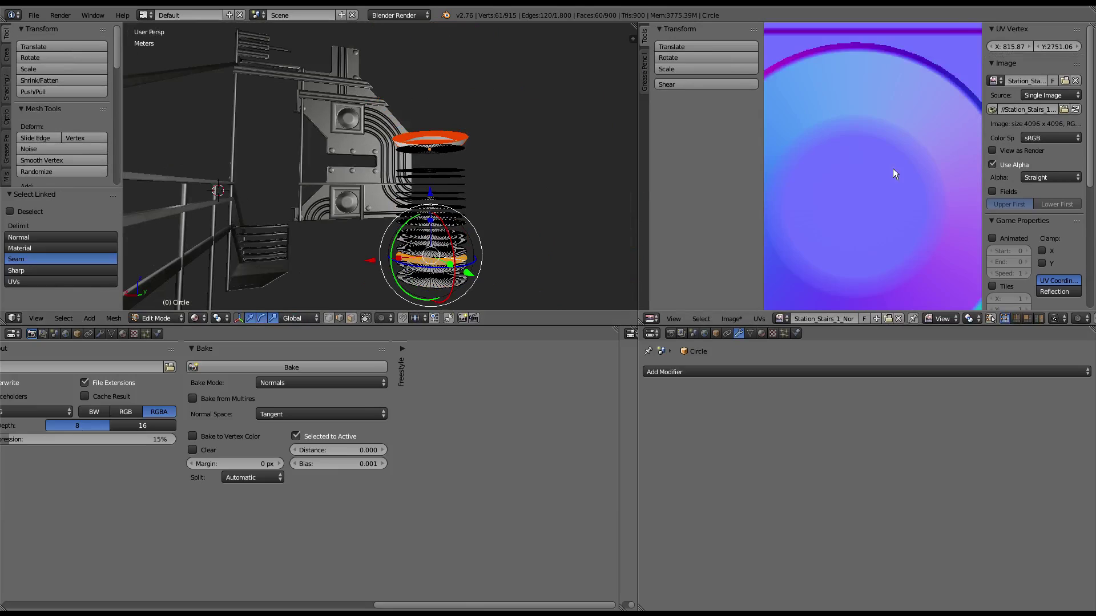
scroll(893, 169, "down", 3)
scroll(893, 169, "down", 2)
key("shift+d")
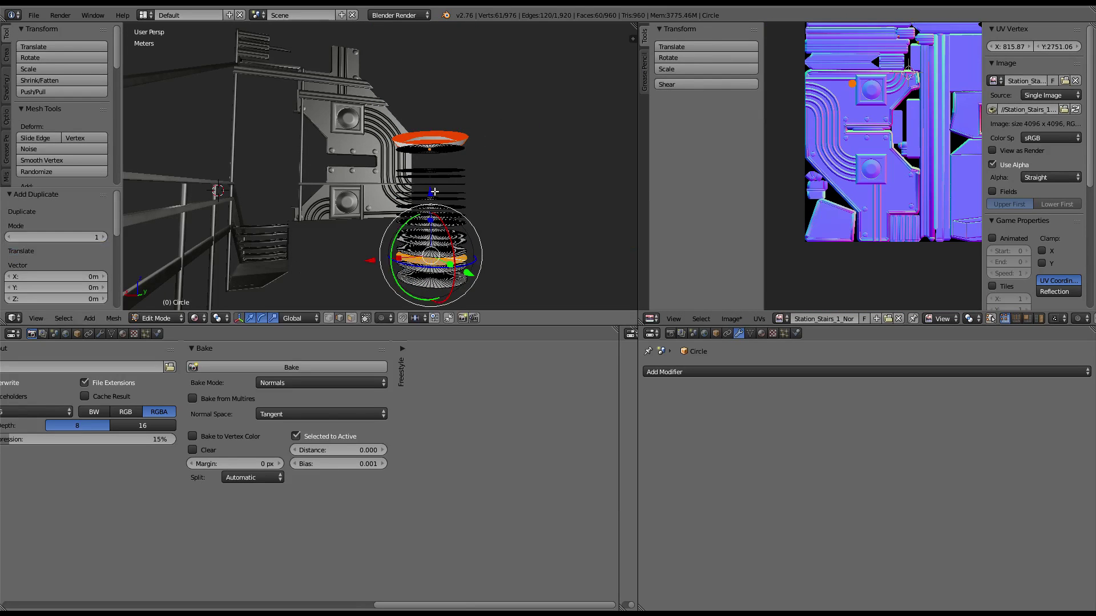
left_click(434, 240)
Step: Move the copy's UVs onto a round slot of the Station_Stairs_1_Nor normal map
scroll(853, 78, "up", 2)
middle_click_drag(854, 78, 883, 110)
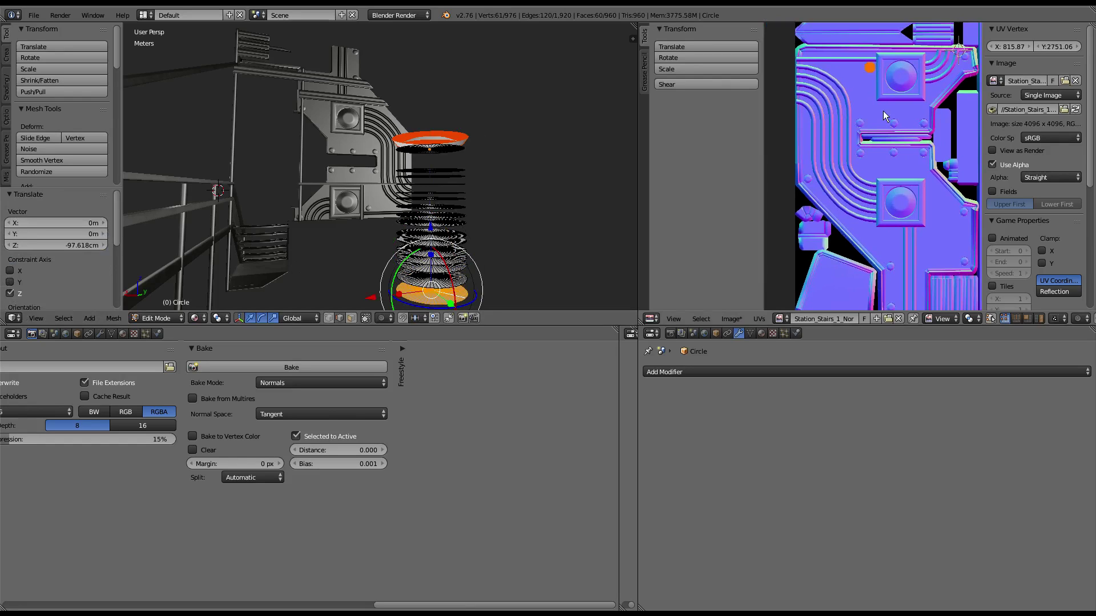
middle_click_drag(883, 110, 884, 112)
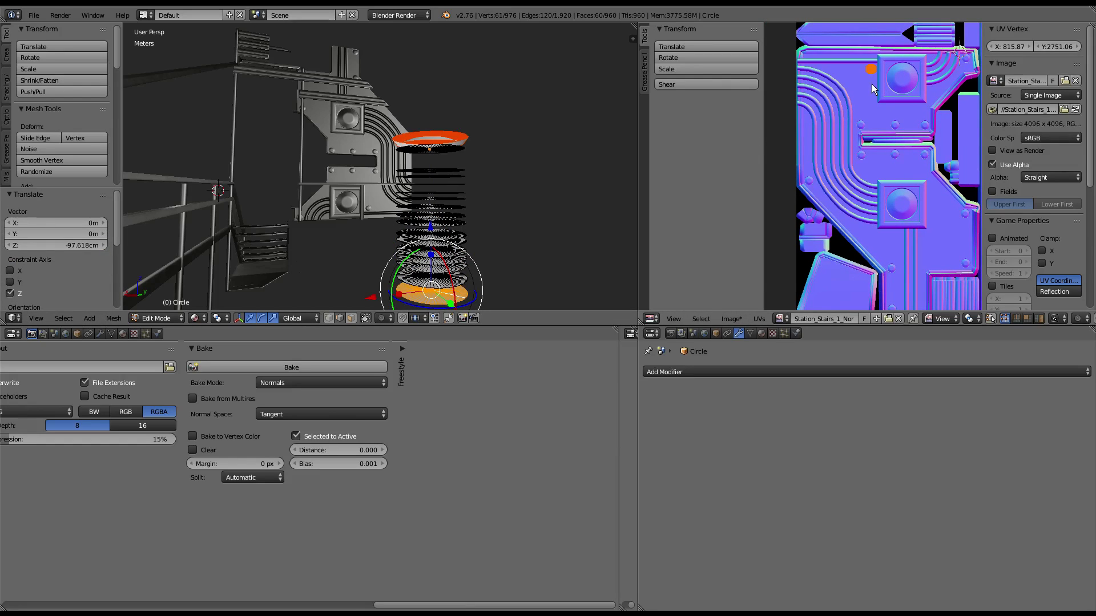
key("g")
left_click(920, 76)
mouse_move(890, 120)
middle_mouse_down()
mouse_move(838, 211)
mouse_move(889, 123)
middle_mouse_up()
scroll(838, 211, "up", 1)
key("g")
left_click(859, 213)
scroll(885, 131, "up", 1)
key("g")
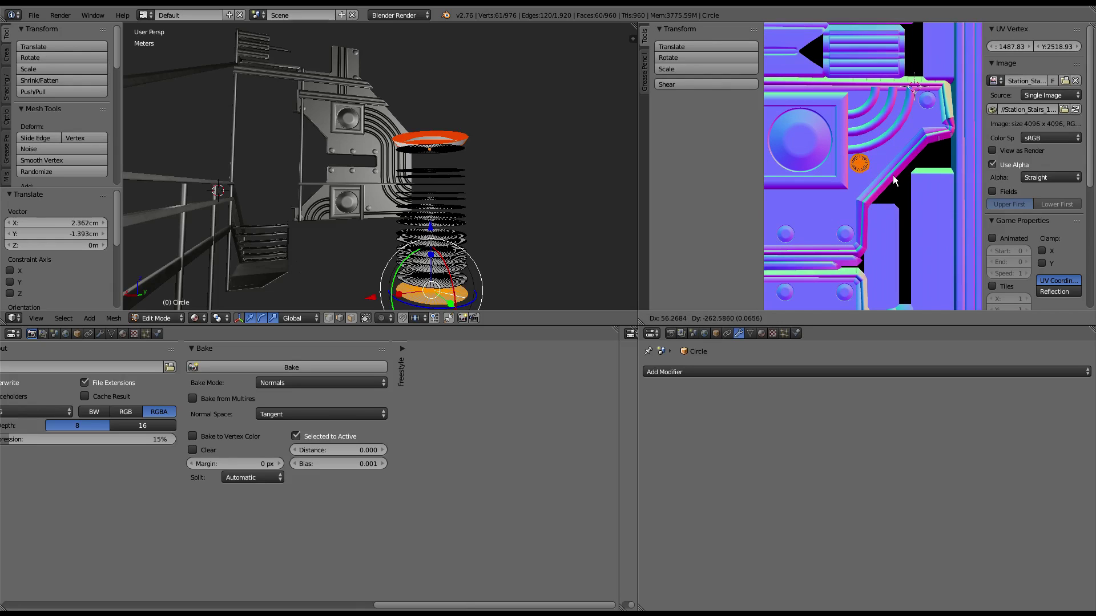
left_click(893, 180)
Step: Pan the normal map and orbit in close on the stair panel to inspect
scroll(892, 179, "down", 1)
middle_click_drag(892, 179, 884, 134)
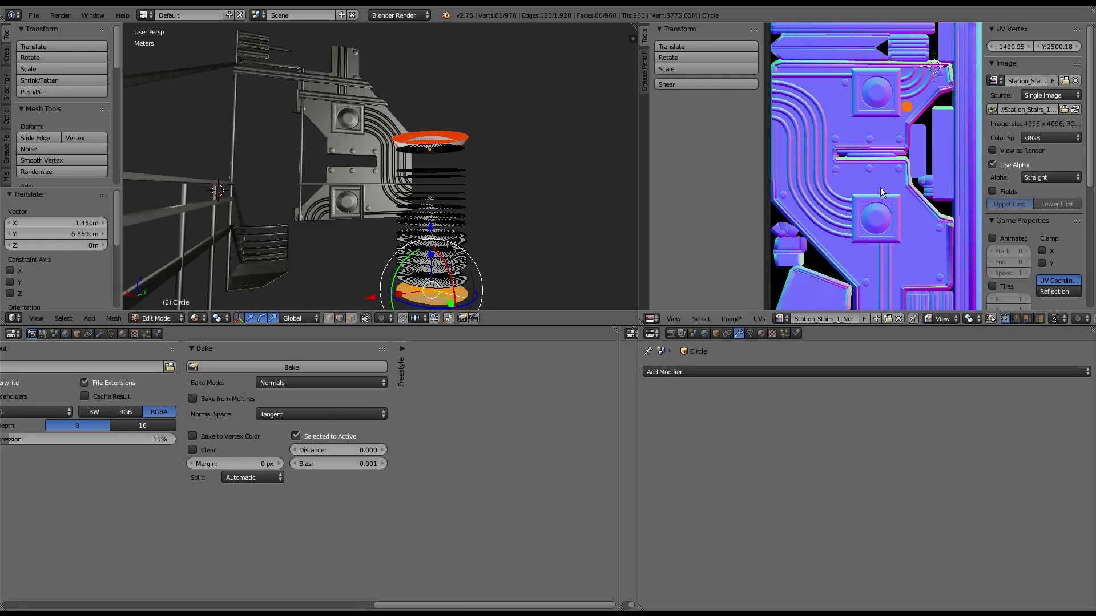
middle_click_drag(881, 190, 868, 138)
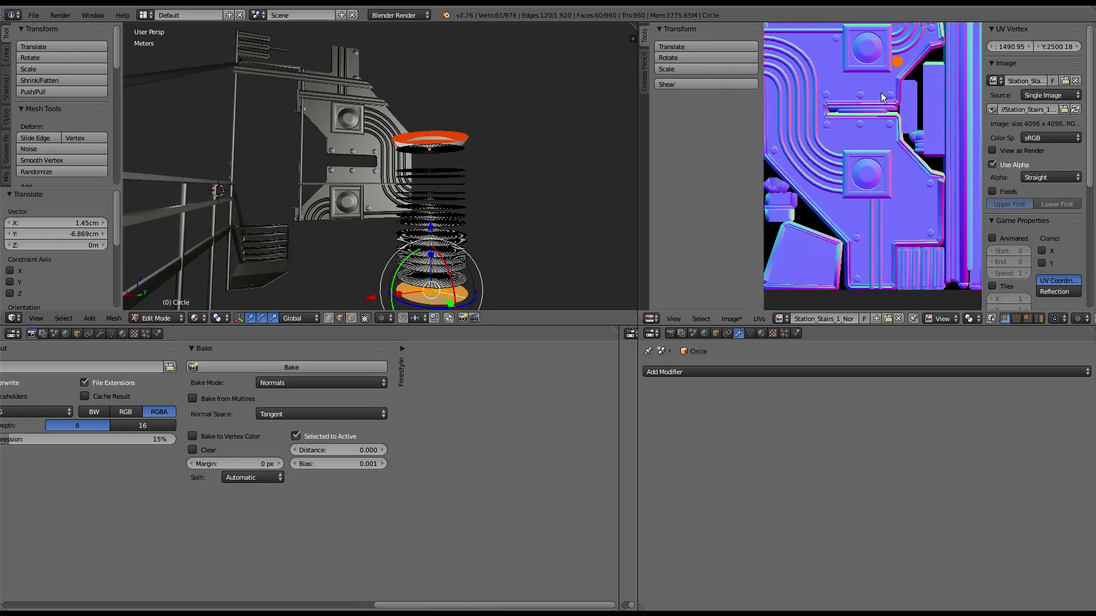
mouse_move(389, 171)
middle_mouse_down()
mouse_move(420, 187)
mouse_move(576, 127)
mouse_move(507, 164)
mouse_move(414, 138)
middle_mouse_up()
scroll(420, 187, "up", 5)
scroll(540, 154, "down", 2)
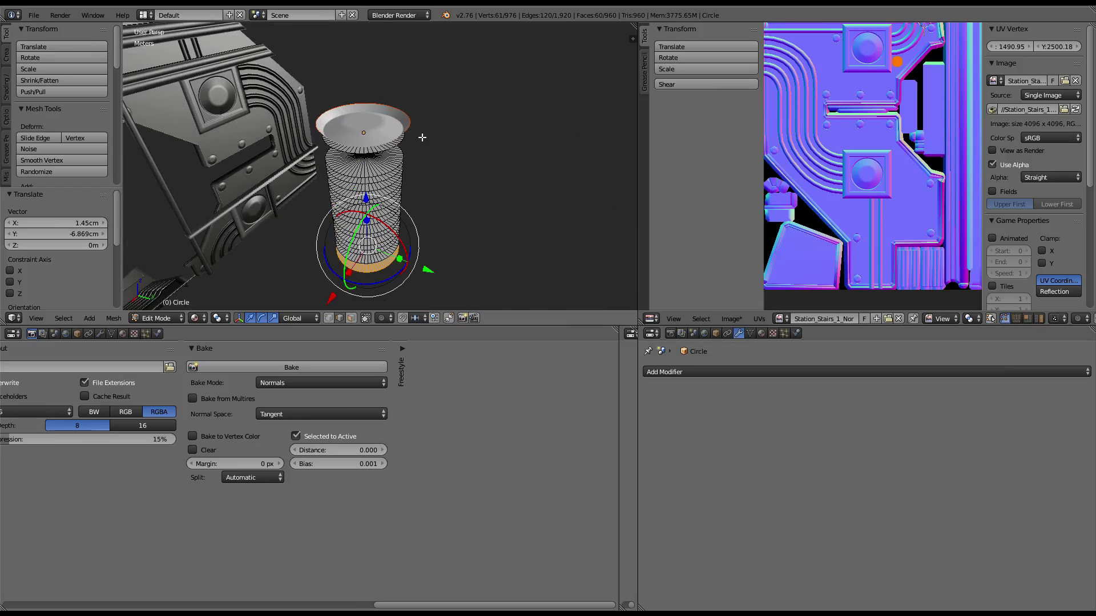
Step: Add a plane at the cursor snapped to Circle.001, moved 2.433 m along Y
key("Tab")
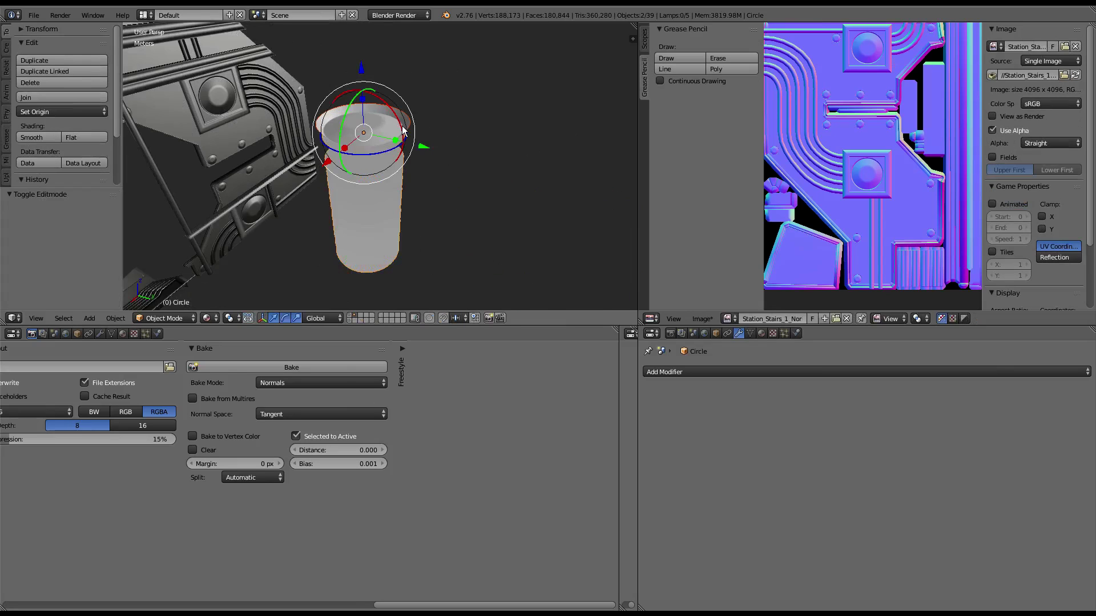
right_click(402, 130)
key("Tab")
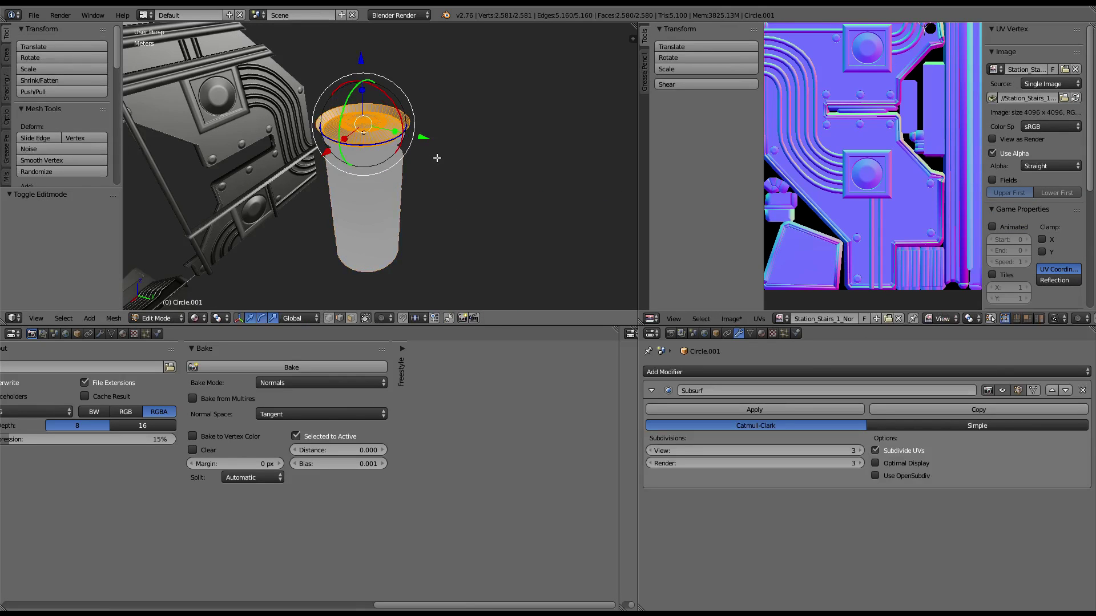
key("shift+s")
left_click(437, 158)
key("shift+a")
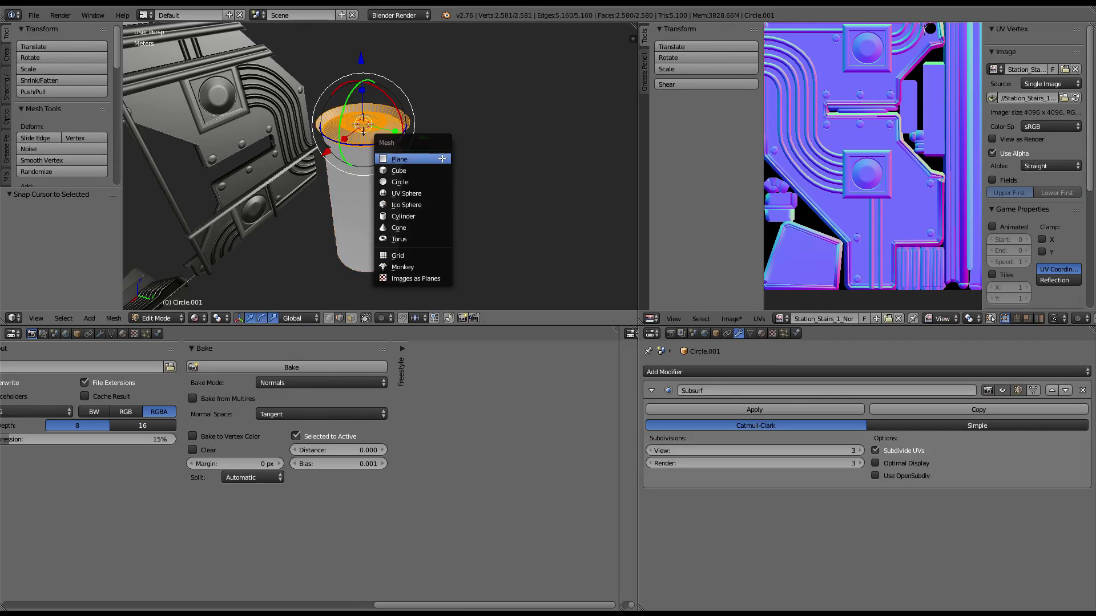
left_click(443, 159)
key("g")
key("y")
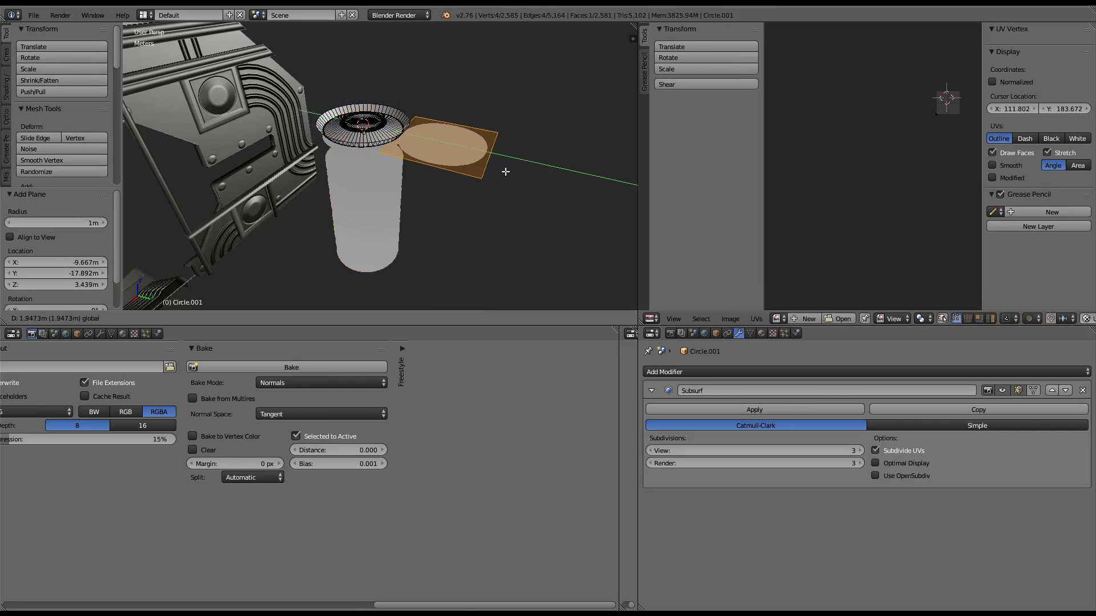
left_click(544, 163)
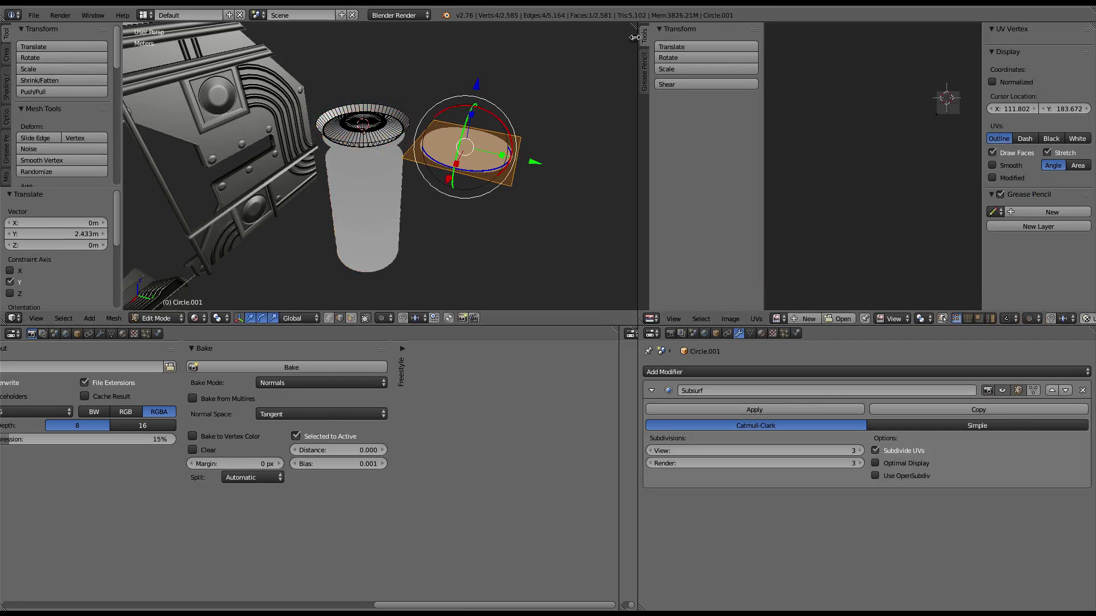
Step: Set the plane's edge crease to 1.00 in the properties sidebar
key("n")
scroll(570, 205, "down", 3)
scroll(564, 245, "down", 2)
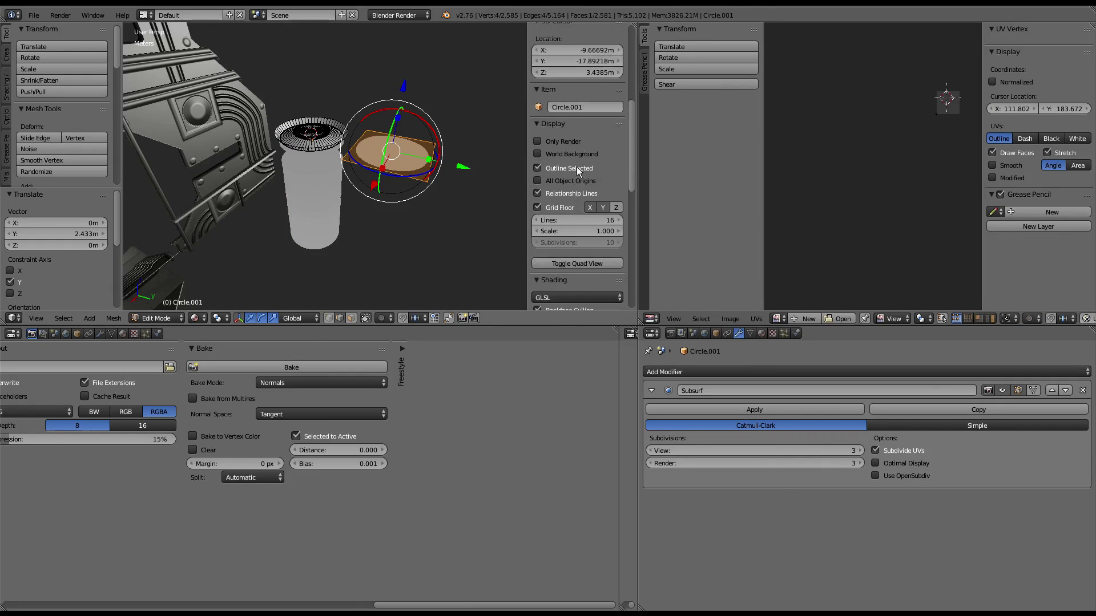
scroll(579, 170, "up", 3)
scroll(578, 183, "up", 3)
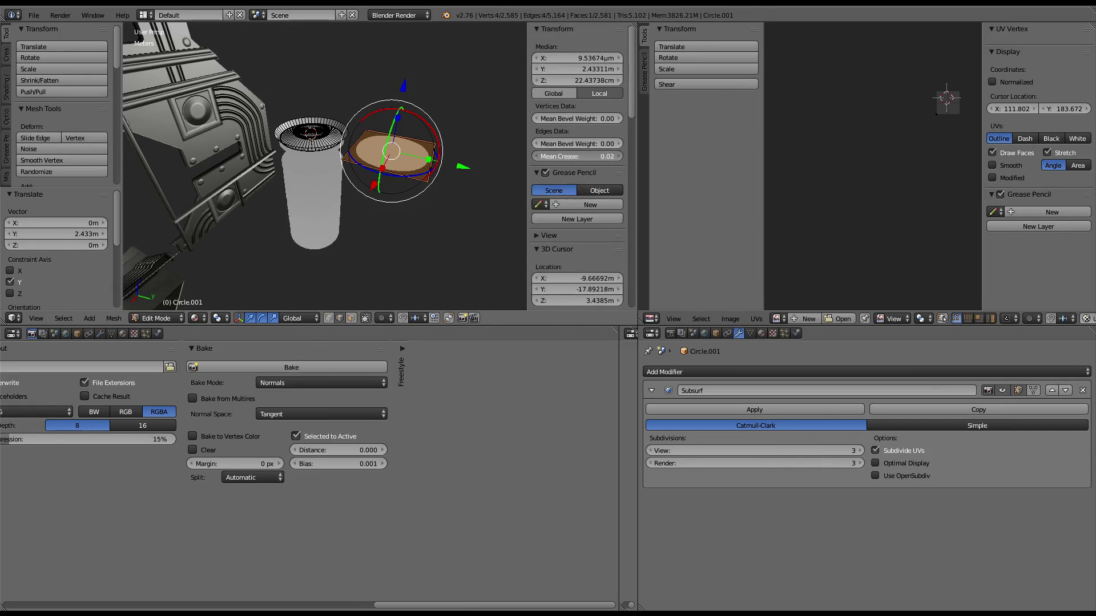
left_click_drag(584, 155, 616, 156)
middle_click_drag(433, 149, 451, 140)
Step: Duplicate the plane's vertices along Z, then delete the copy and exit Edit Mode
key("shift+d")
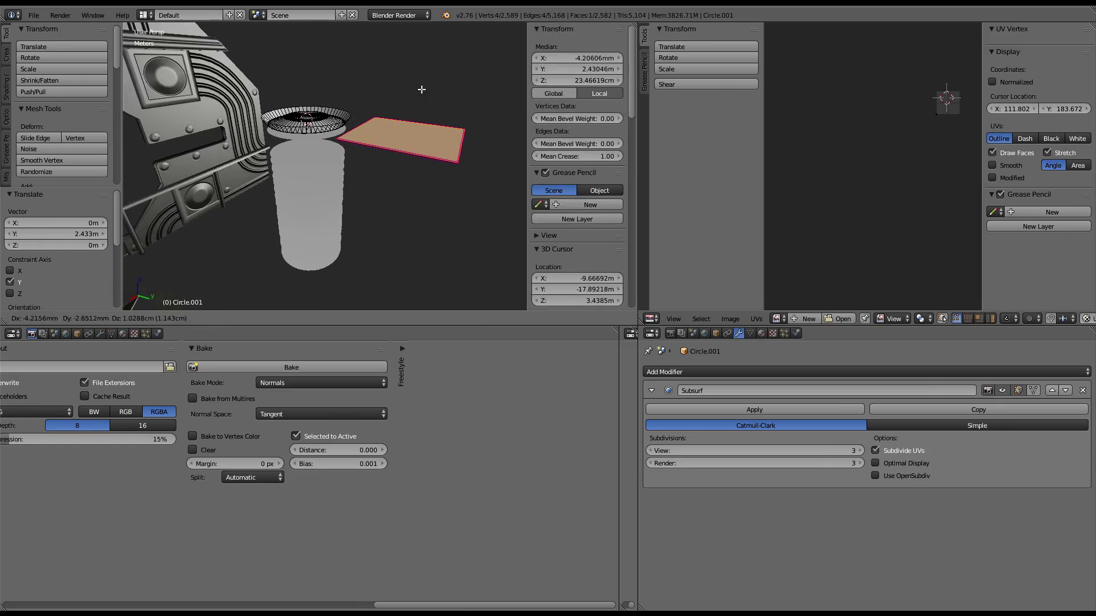
key("Escape")
key("g")
key("z")
left_click(415, 70)
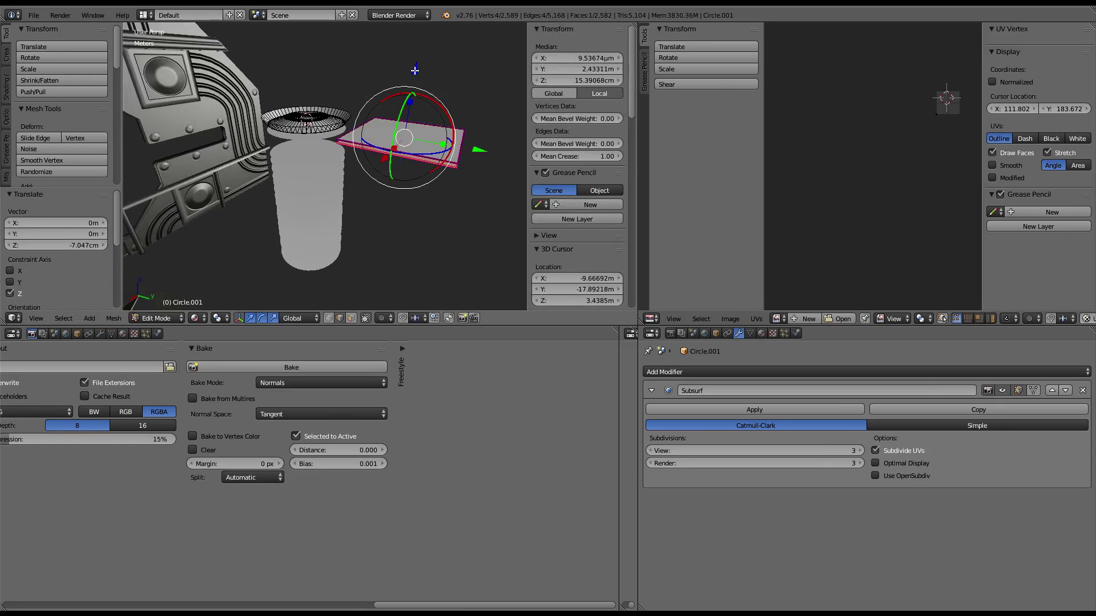
key("x")
left_click(416, 70)
key("Tab")
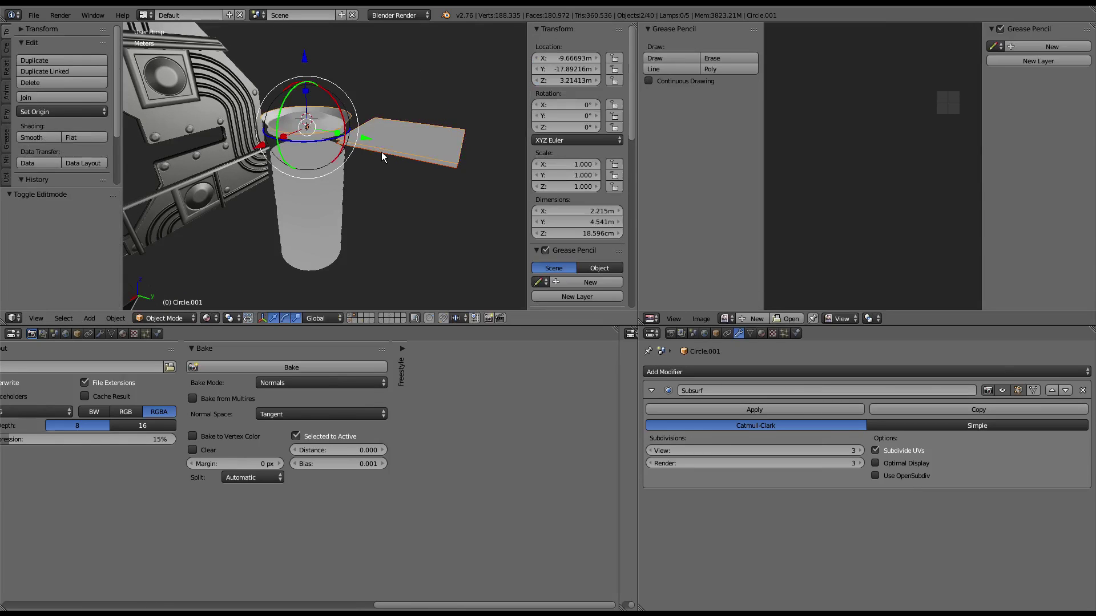
Step: Join Circle.002 and the cup Circle into one object
right_click(378, 152)
scroll(379, 154, "up", 2)
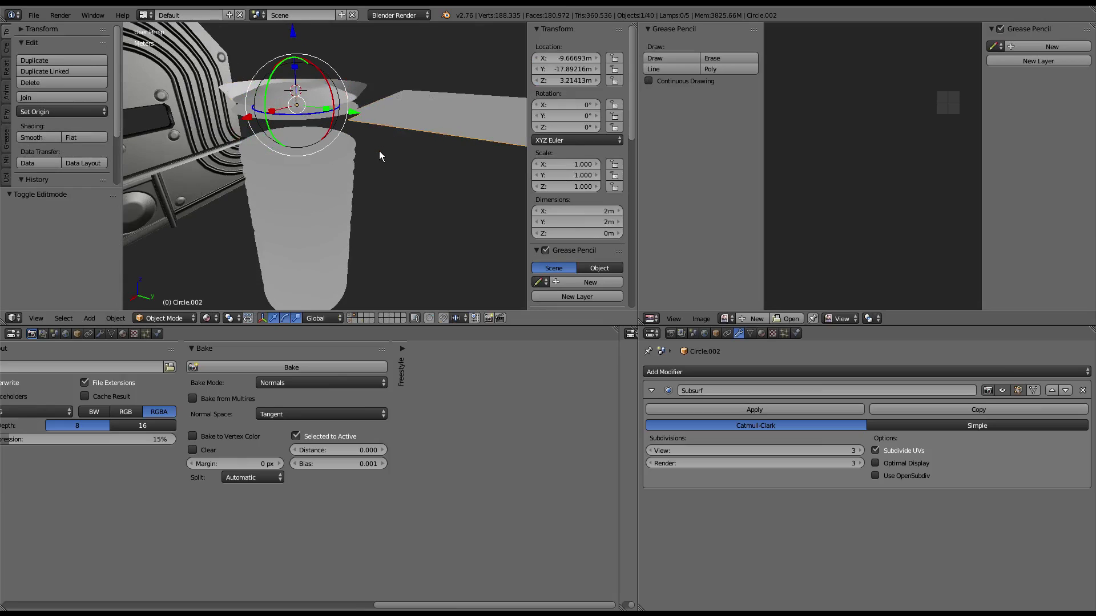
right_click(330, 182, "shift")
key("ctrl+j")
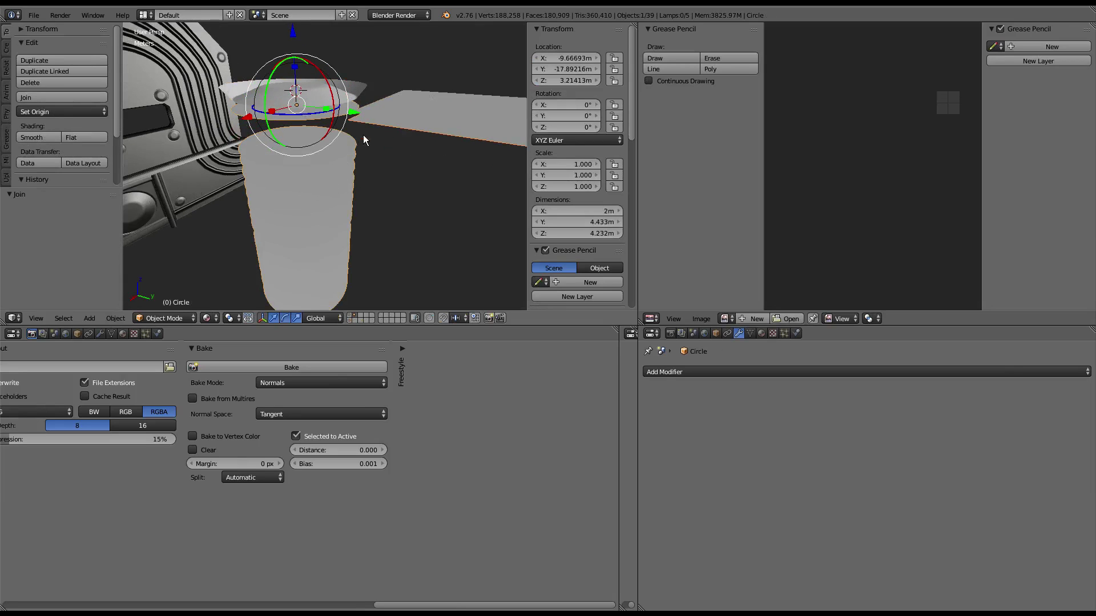
middle_click_drag(363, 135, 390, 126)
Step: Extrude the plane's face up 11.748 cm and shrink its top to 0.812
right_click(391, 126)
scroll(393, 125, "down", 1)
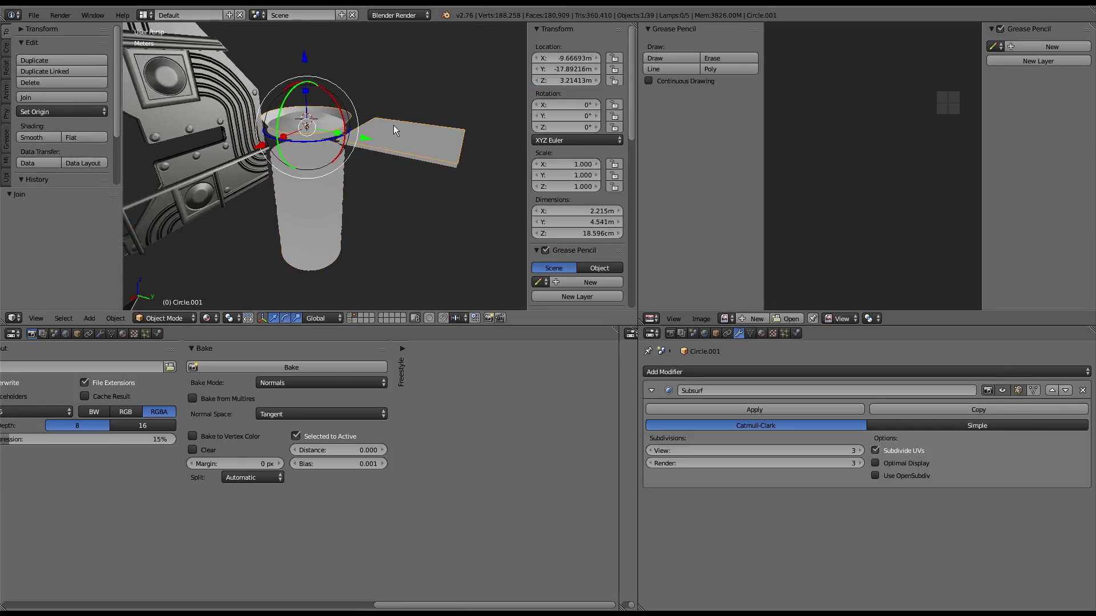
key("Tab")
key("l")
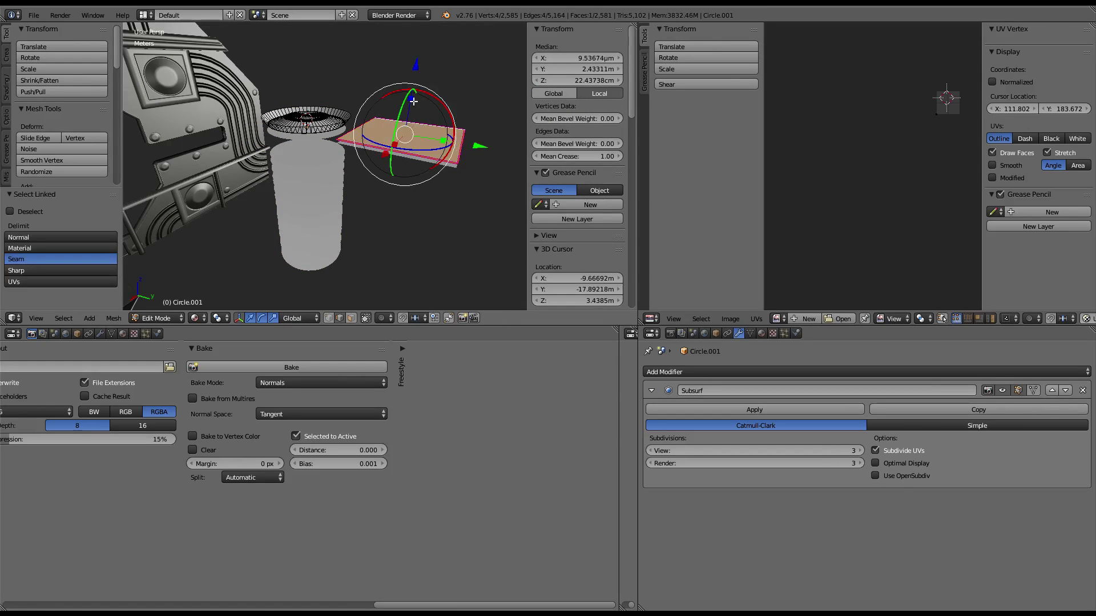
key("e")
right_click(408, 99)
scroll(404, 96, "up", 2)
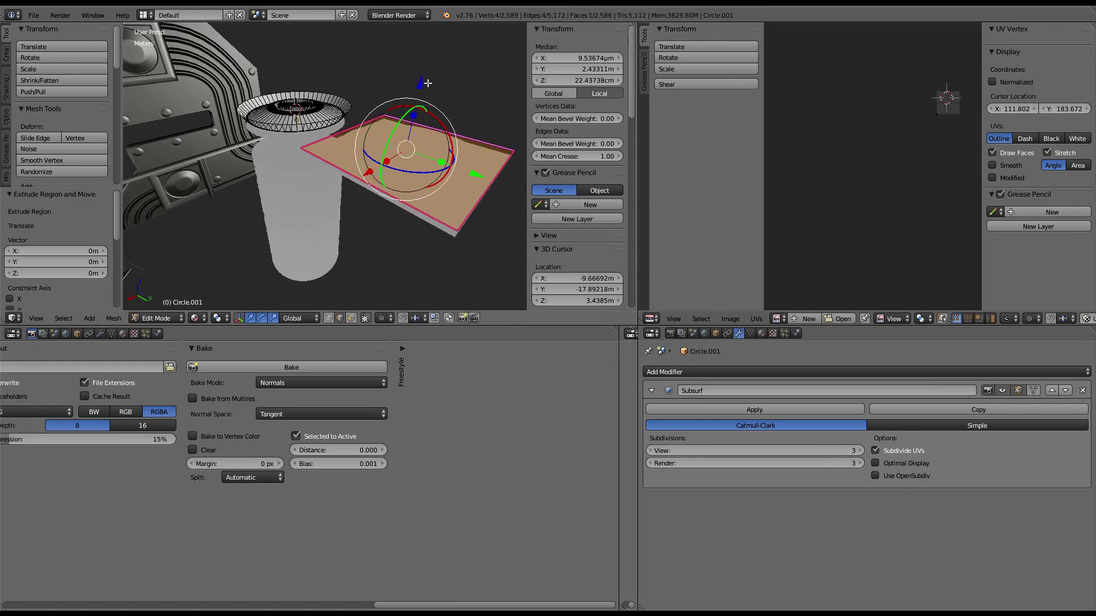
left_click_drag(427, 84, 454, 52)
key("s")
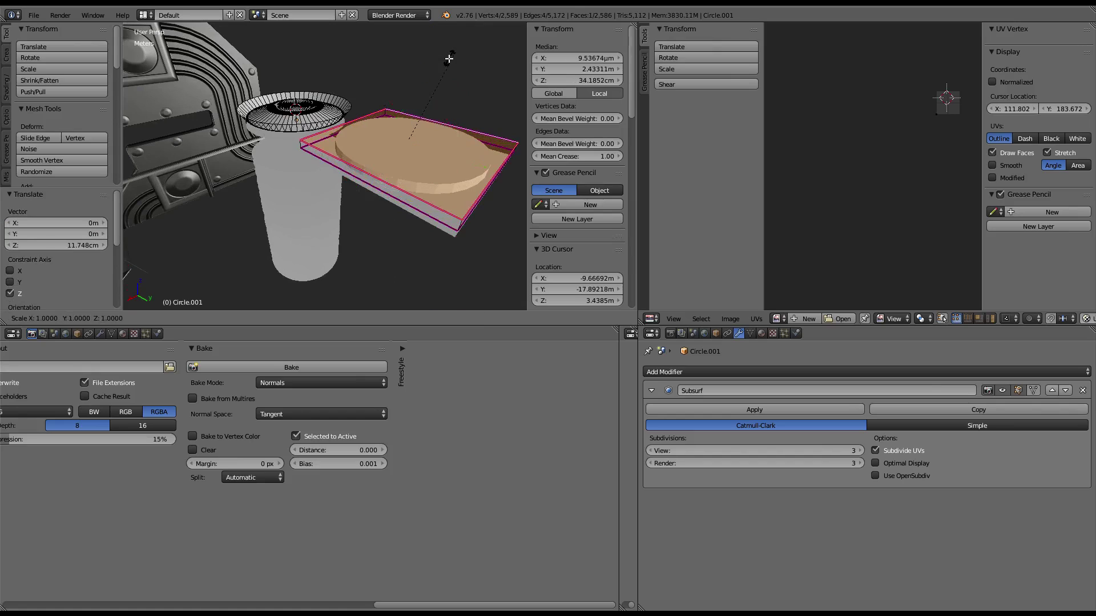
left_click(444, 69)
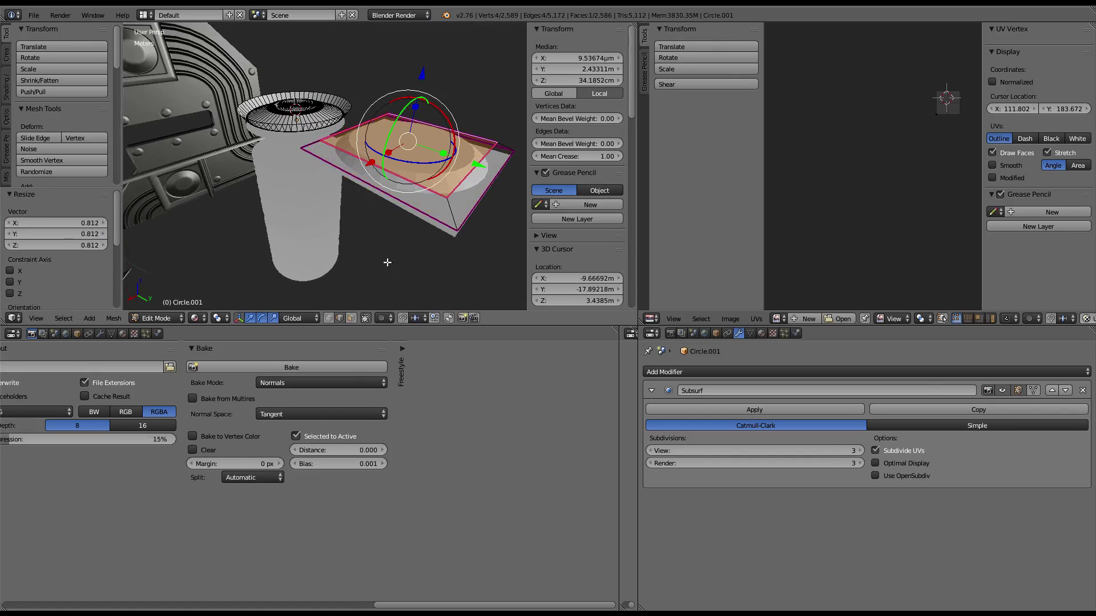
Step: Crease the base edge loop fully and bevel the top face edges with 20 segments
right_click(453, 212, "alt")
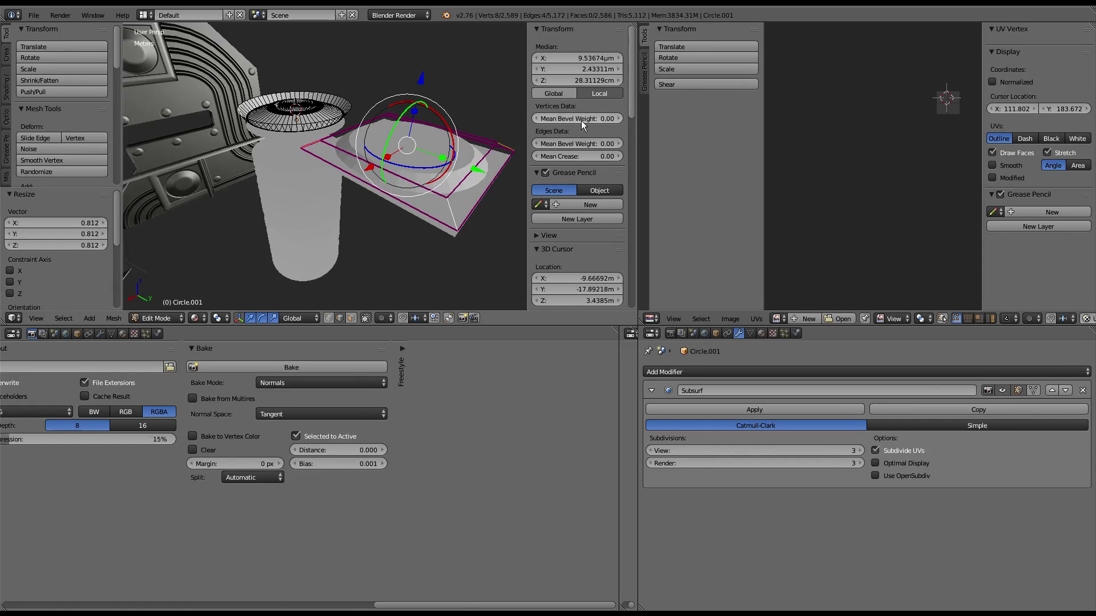
left_click_drag(575, 158, 622, 158)
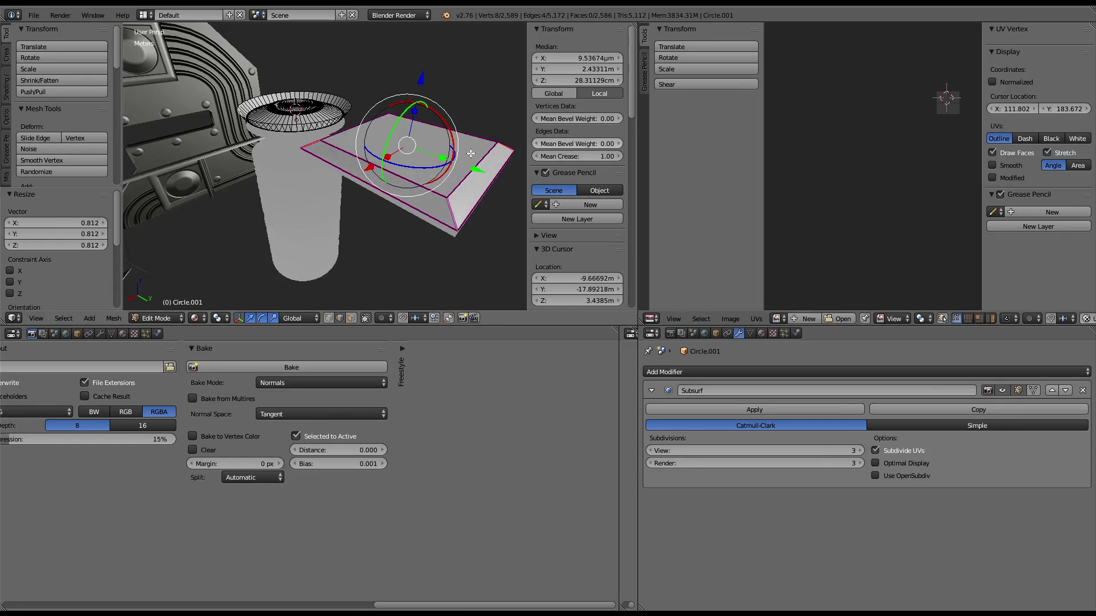
left_click(351, 318)
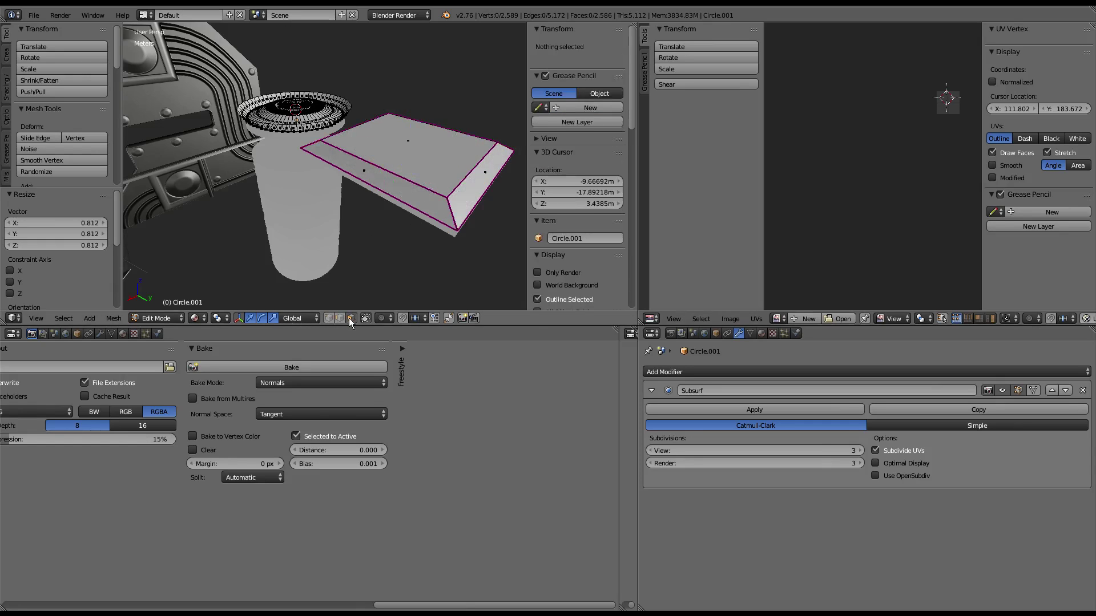
right_click(433, 172)
key("ctrl+e")
left_click(415, 216)
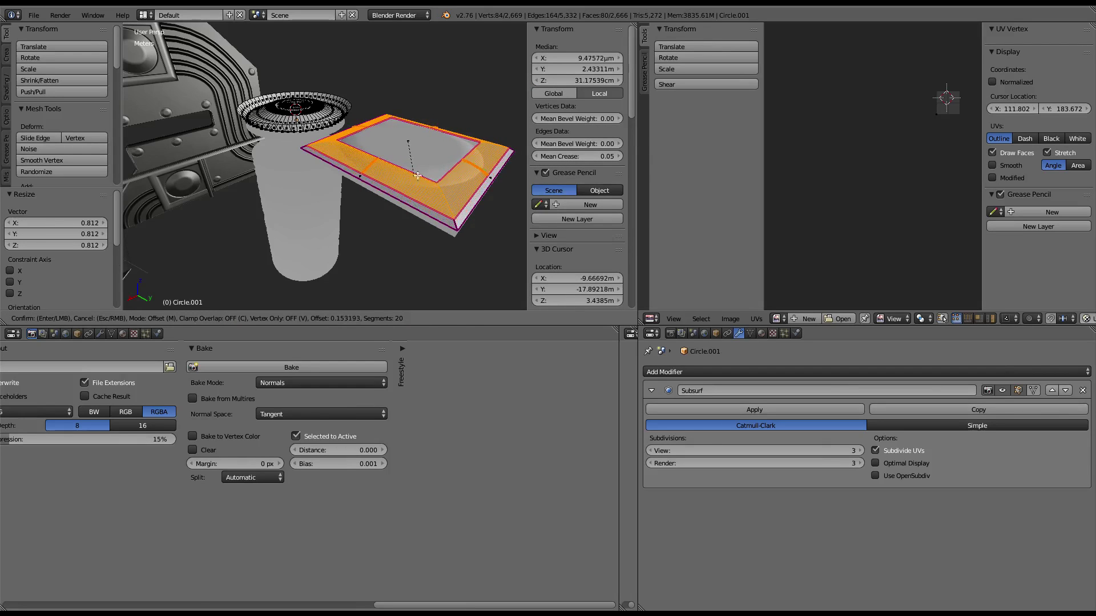
left_click(417, 175)
middle_click_drag(418, 175, 402, 174)
Step: Clear the crease from every edge of the mesh
key("a")
key("ctrl+e")
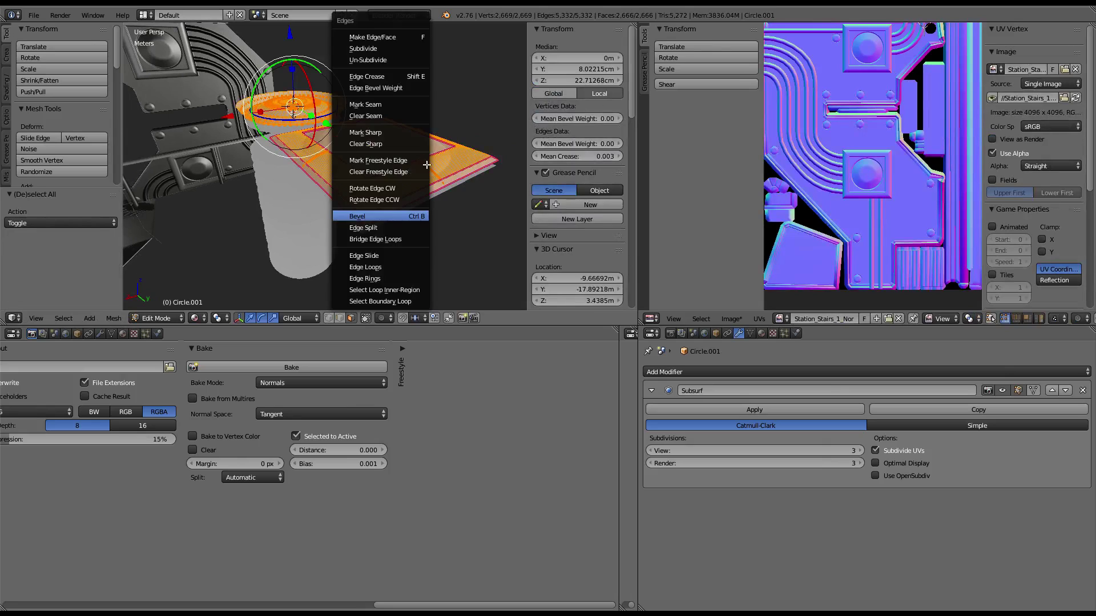
key("ctrl+e")
left_click(432, 301)
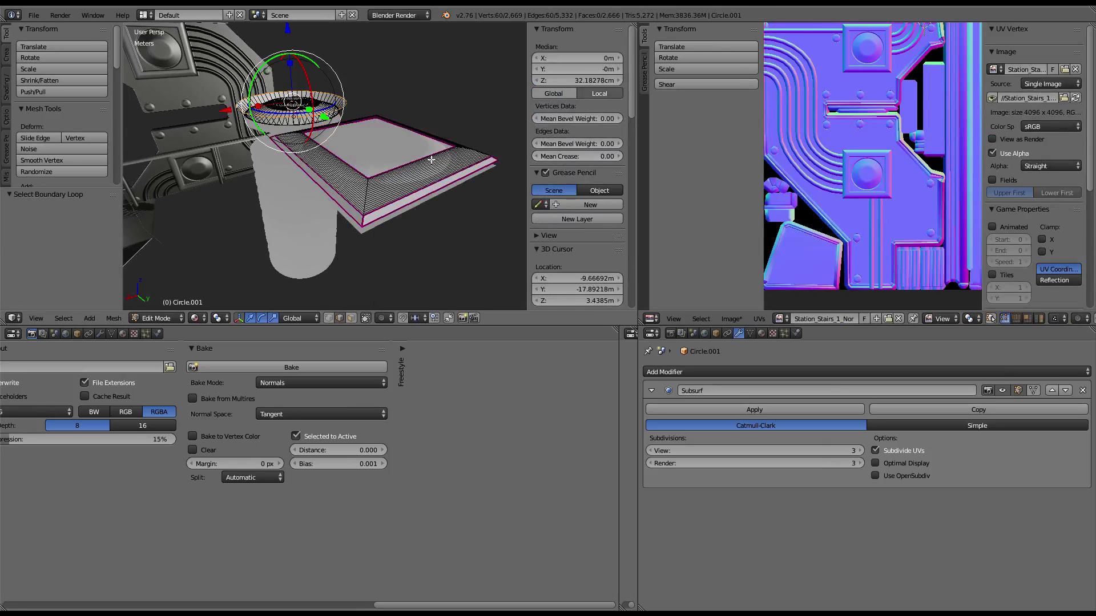
key("a")
key("a")
left_click_drag(576, 156, 551, 169)
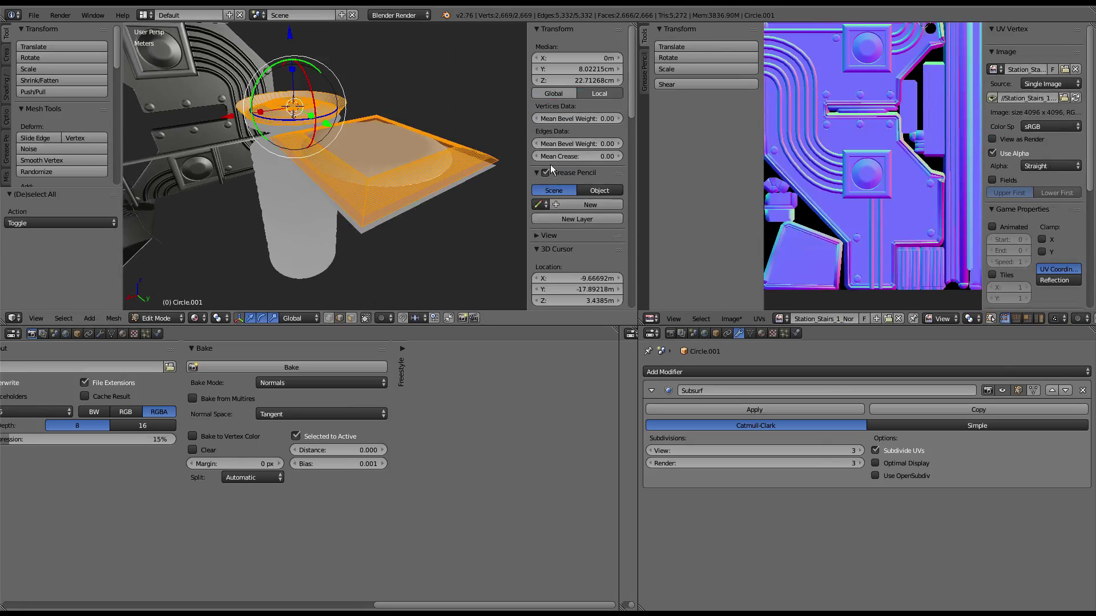
Step: Grow a selection of plate edges and crease them fully at 1.00
left_click(360, 218)
middle_click_drag(360, 219, 346, 197)
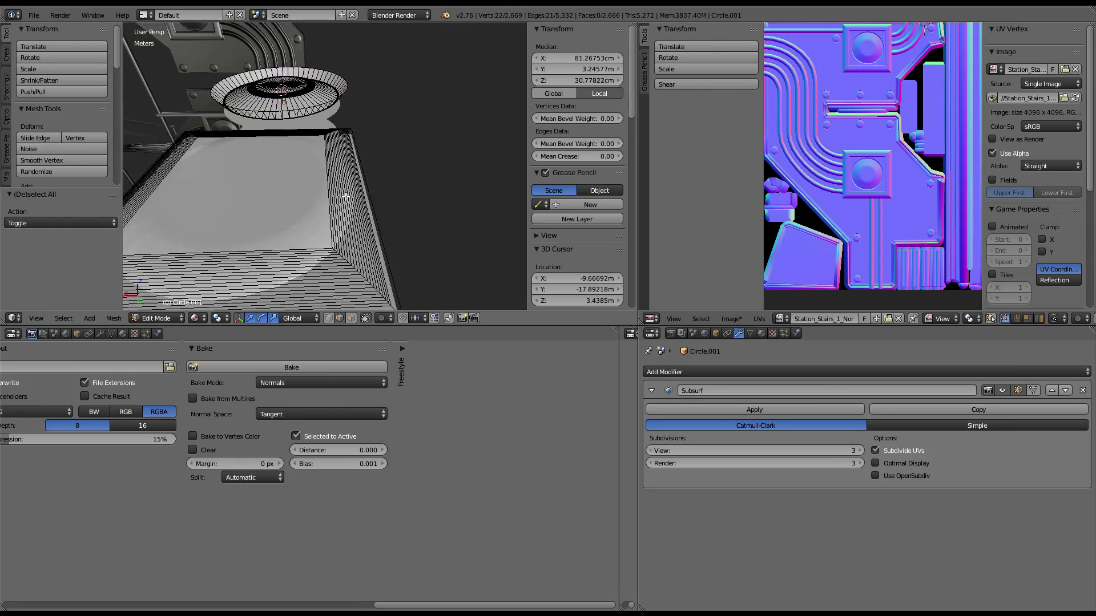
mouse_move(345, 257)
middle_mouse_down()
mouse_move(317, 181)
mouse_move(339, 154)
mouse_move(323, 224)
mouse_move(320, 211)
middle_mouse_up()
key("ctrl+KP_Add")
key("ctrl+KP_Add")
key("ctrl+KP_Add")
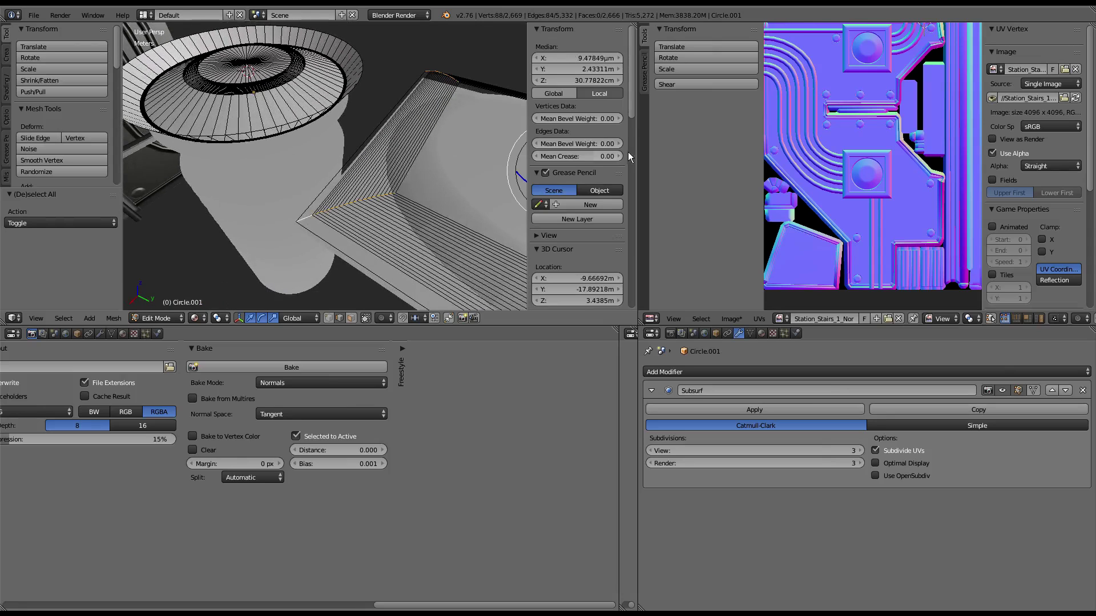
key("shift+e")
left_click(1069, 135)
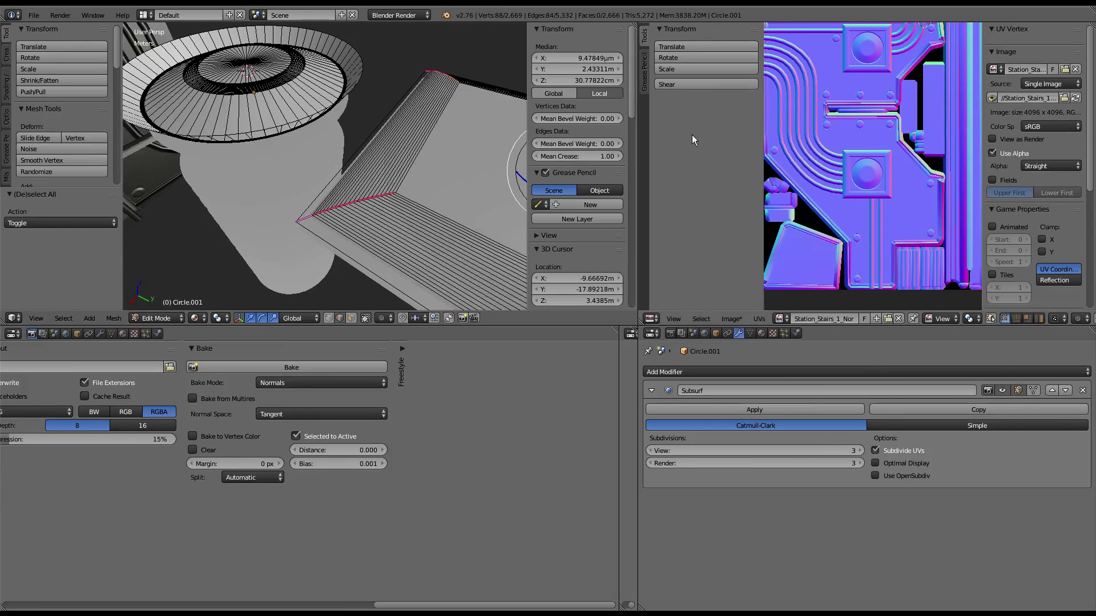
Step: Try extruding a front edge of the plate, then undo the extrusion
key("Tab")
scroll(320, 171, "down", 3)
mouse_move(320, 171)
middle_mouse_down()
mouse_move(305, 120)
mouse_move(313, 171)
middle_mouse_up()
scroll(312, 124, "up", 3)
key("Tab")
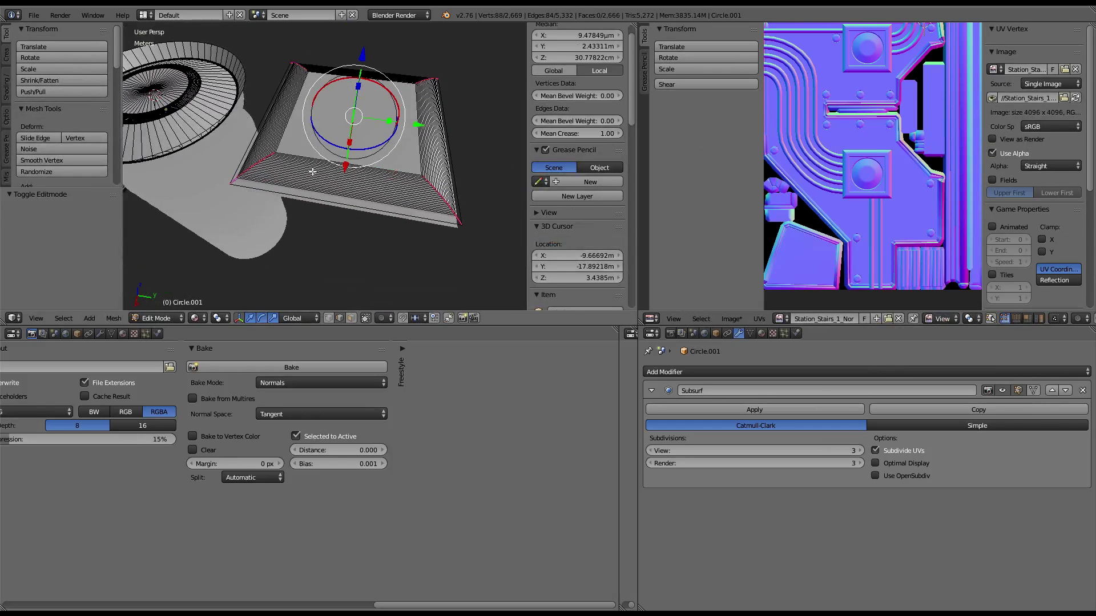
right_click(316, 200)
key("e")
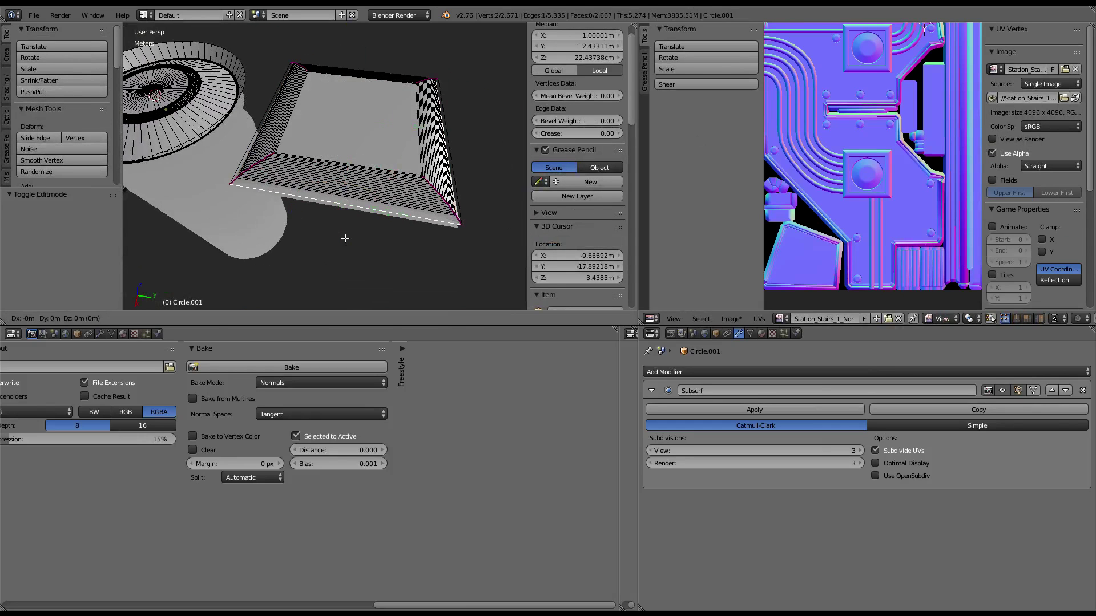
right_click(345, 238)
key("ctrl+z")
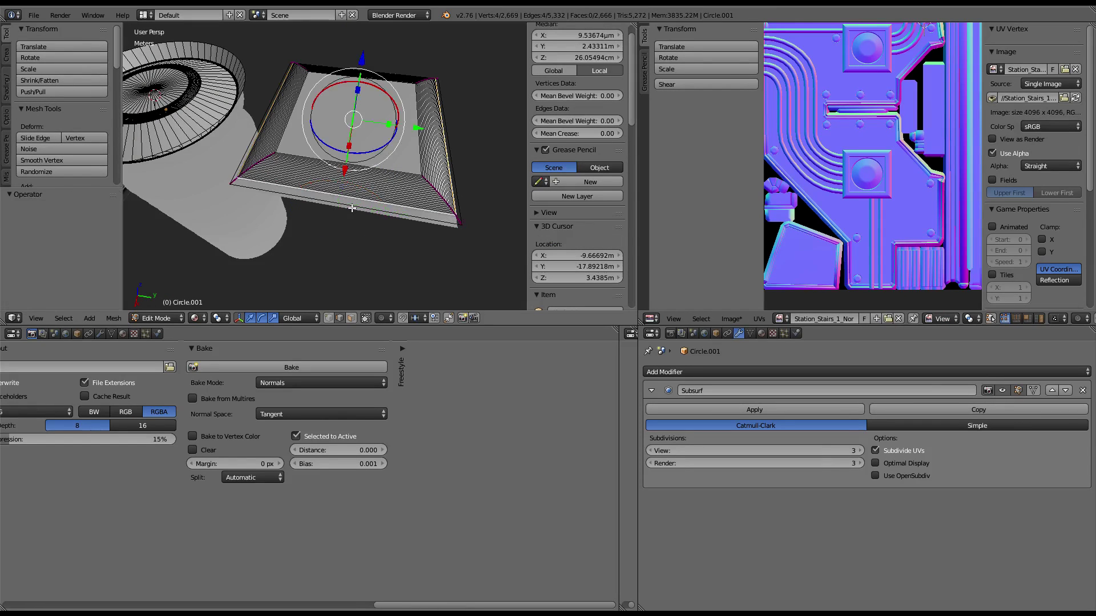
right_click(353, 209)
Step: Delete the plate's top face and select its open boundary loop
mouse_move(348, 204)
middle_mouse_down()
mouse_move(330, 88)
mouse_move(305, 170)
middle_mouse_up()
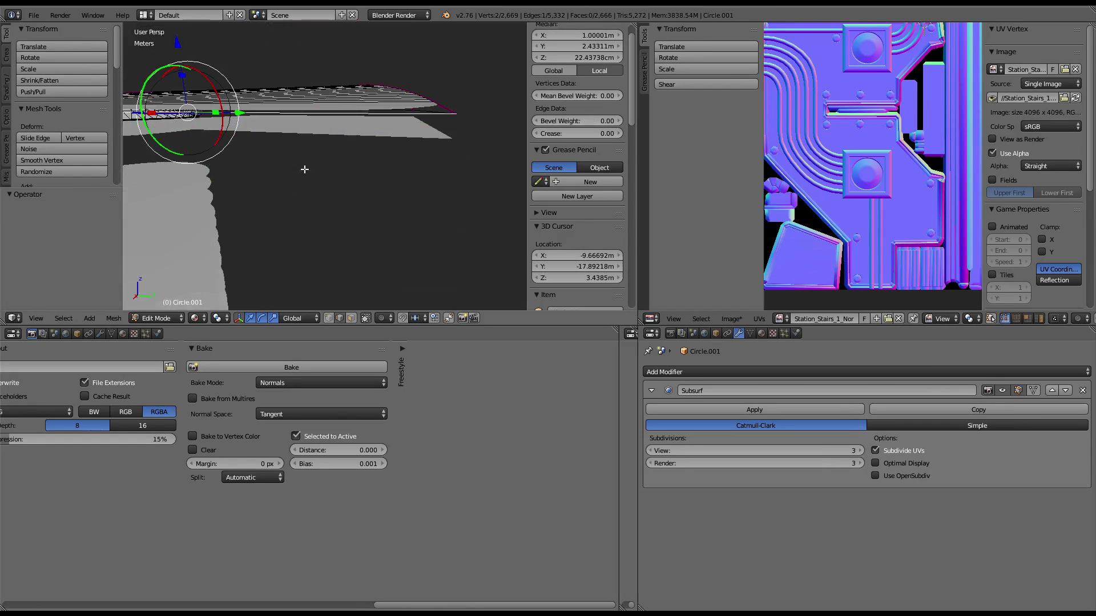
middle_click_drag(341, 92, 334, 86)
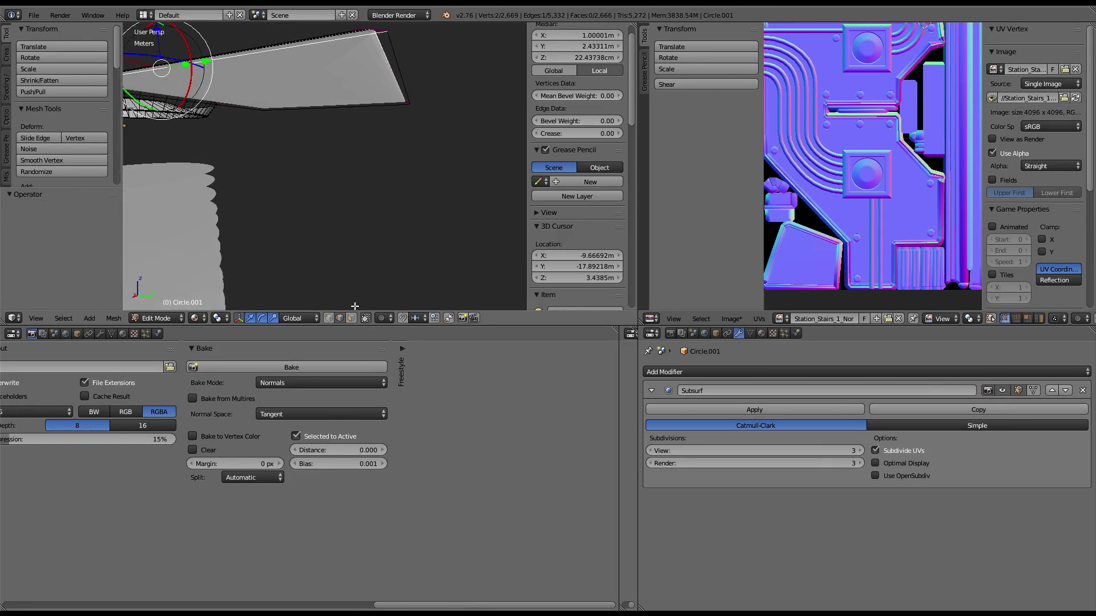
right_click(352, 85)
key("x")
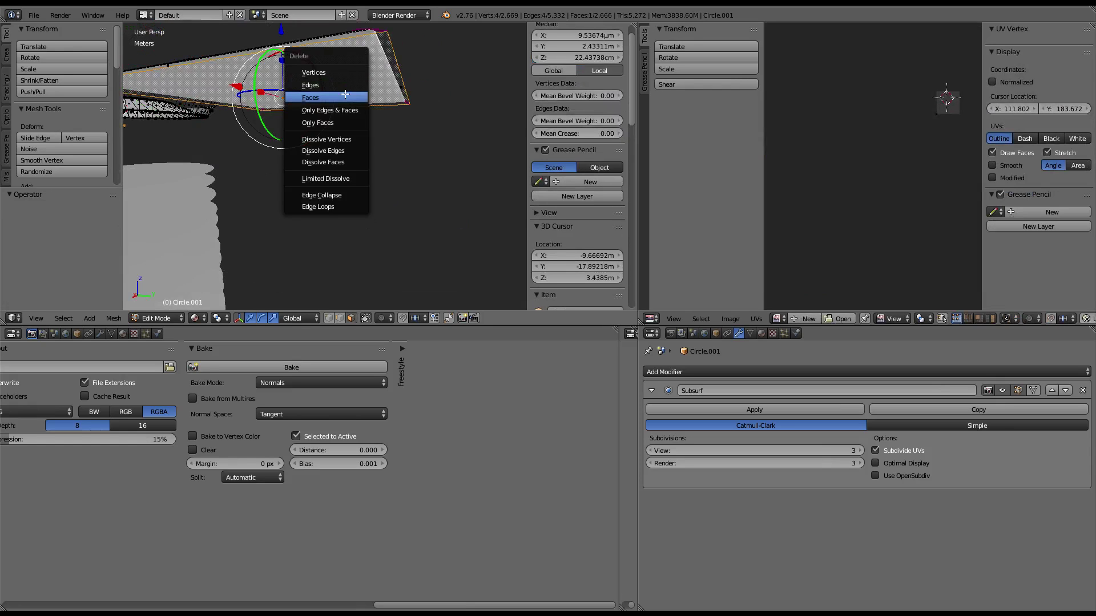
left_click(346, 94)
middle_click_drag(379, 177, 381, 185)
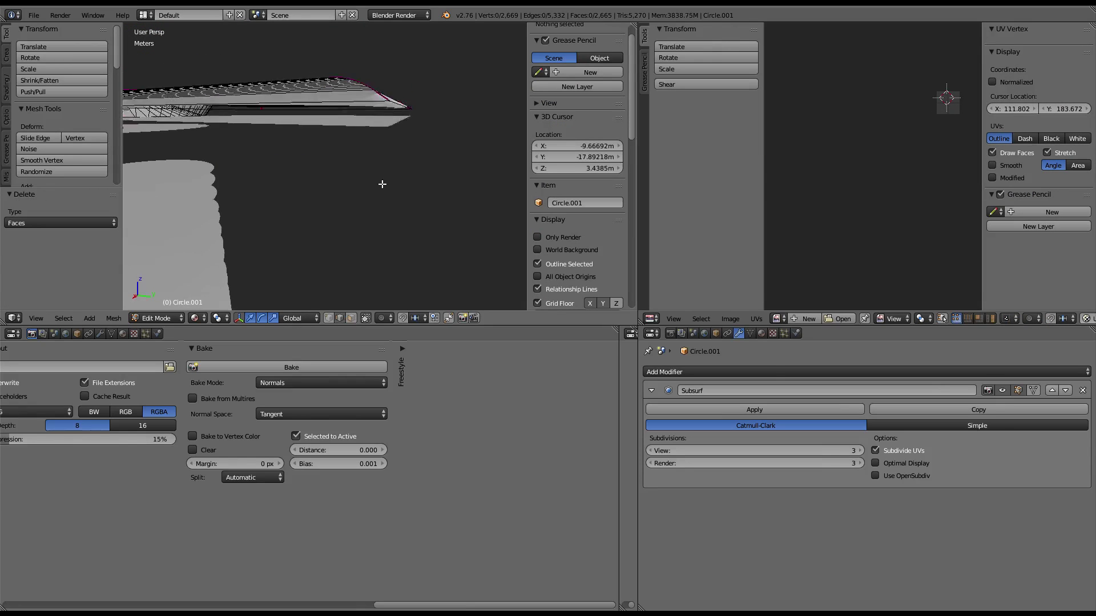
key("a")
key("ctrl+e")
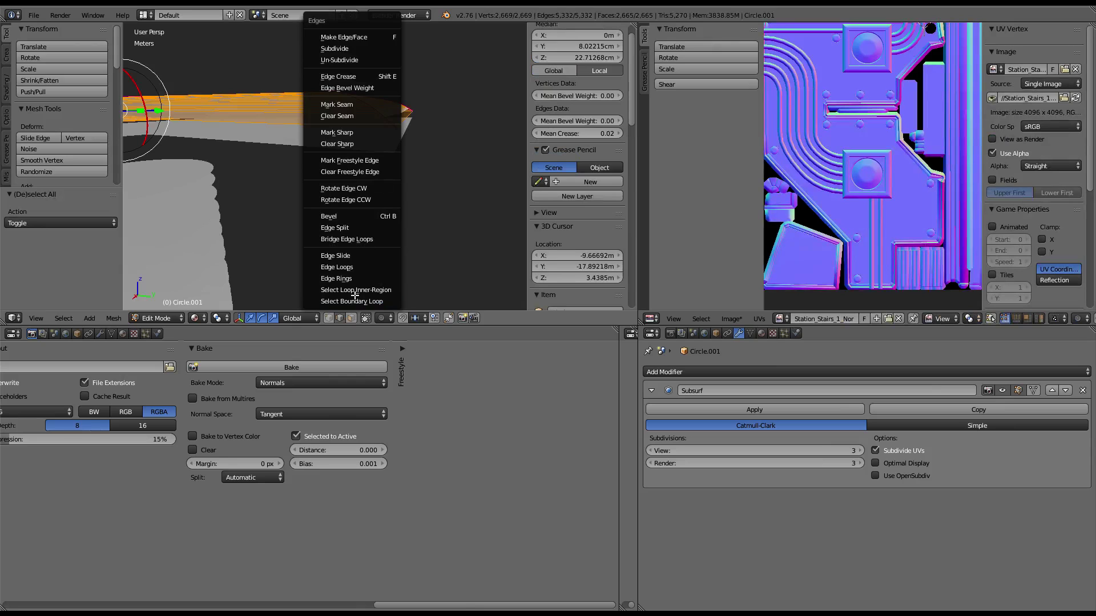
left_click(352, 301)
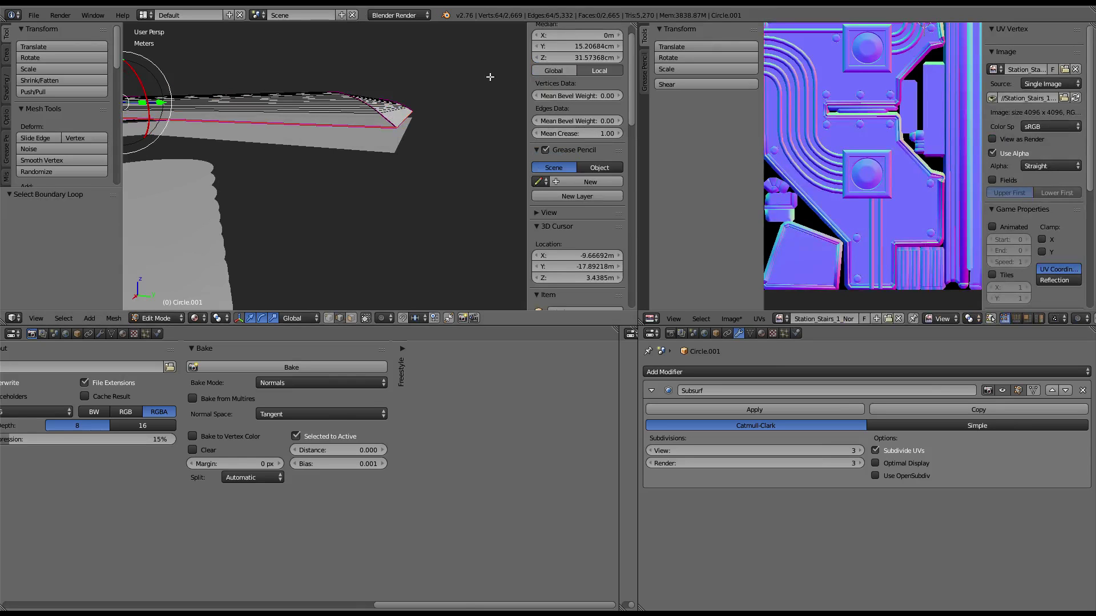
mouse_move(489, 73)
middle_mouse_down()
mouse_move(385, 196)
mouse_move(388, 217)
middle_mouse_up()
right_click(385, 196, "alt")
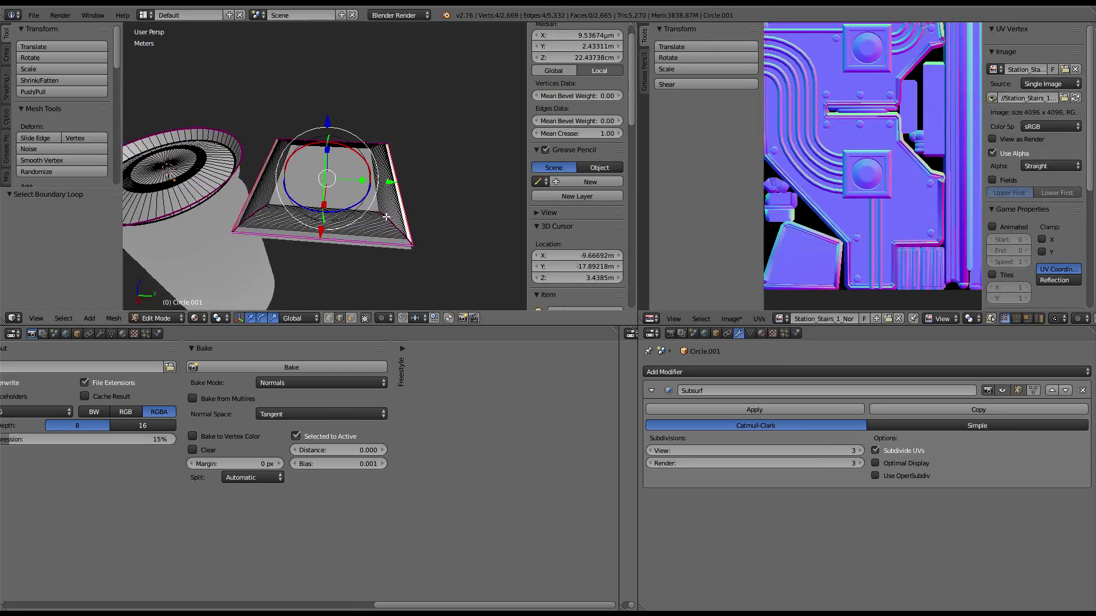
Step: Extrude the boundary into a rim scaled 1.201 and creased 1.00, back in Object Mode
key("e")
key("s")
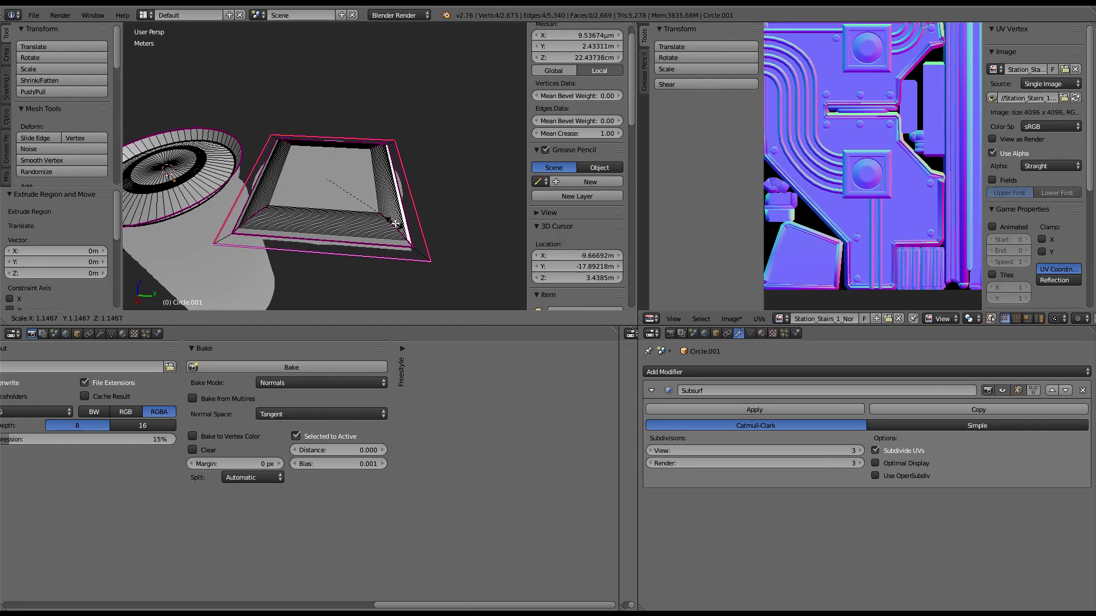
left_click(398, 225)
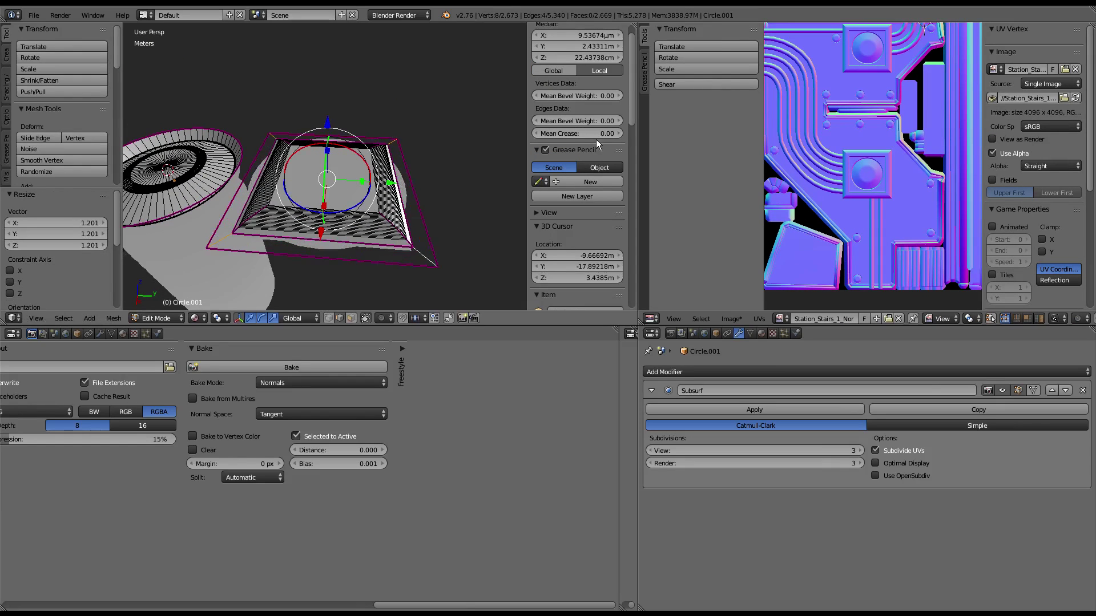
key("shift+e")
type("1")
key("Return")
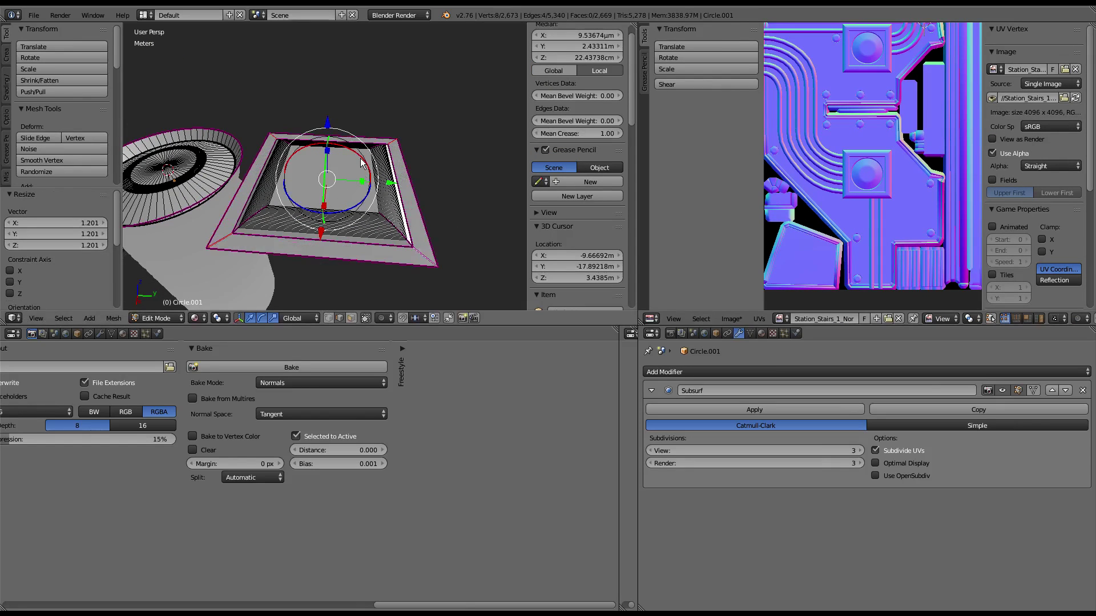
key("Tab")
middle_click_drag(369, 149, 348, 122)
Step: Drop the plate in its new spot and make the Circle the active object
key("g")
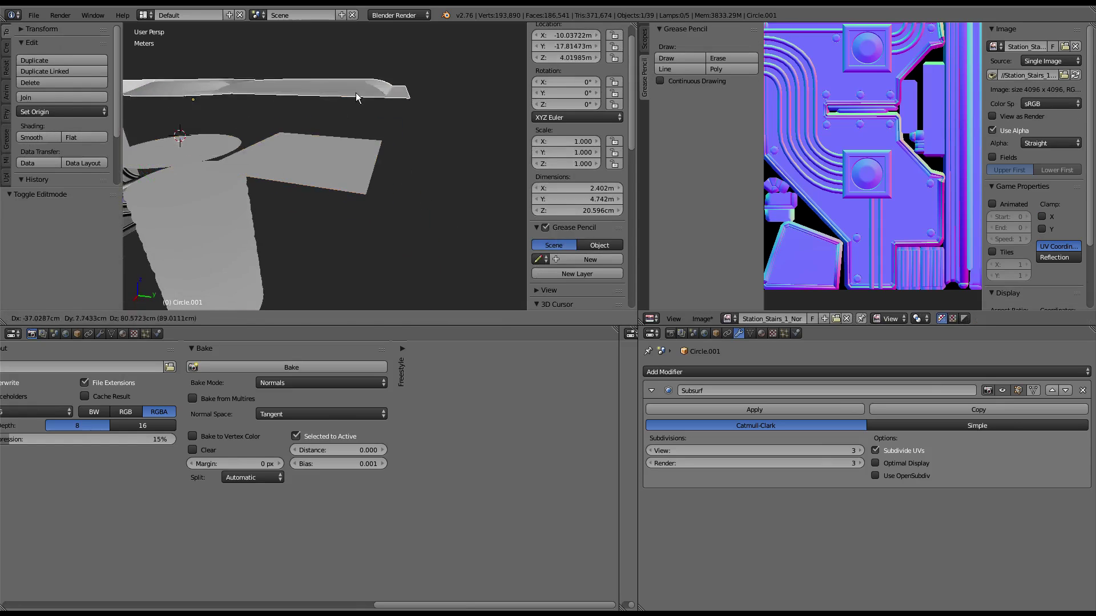
left_click(322, 182)
right_click(321, 180, "shift")
middle_click_drag(321, 180, 321, 147)
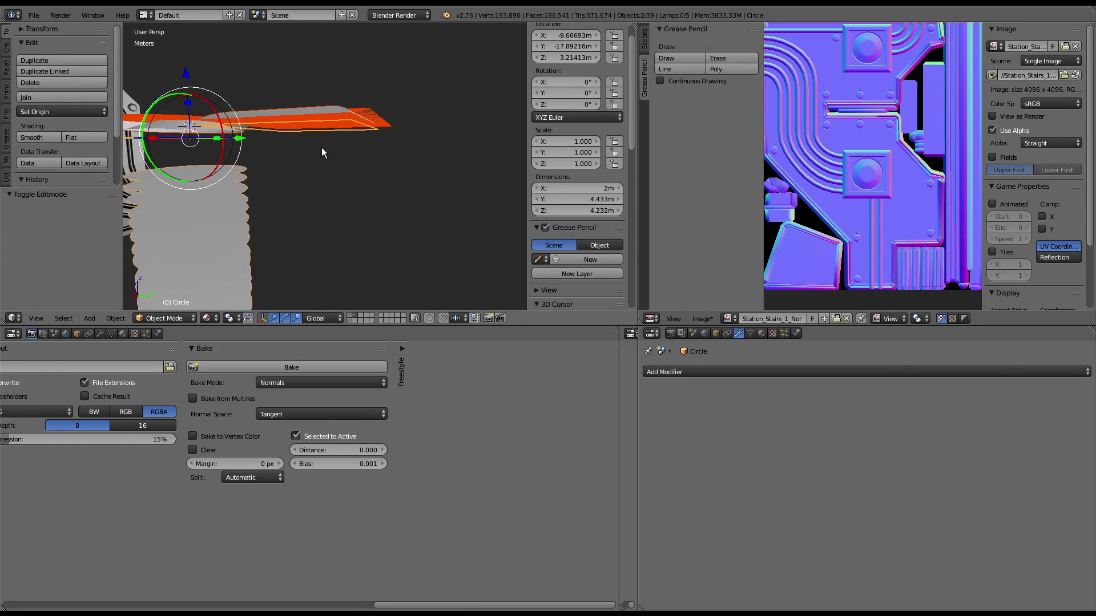
Step: In Edit Mode, select the Circle's face island and show the Station_Stairs_1_Nor map
key("Tab")
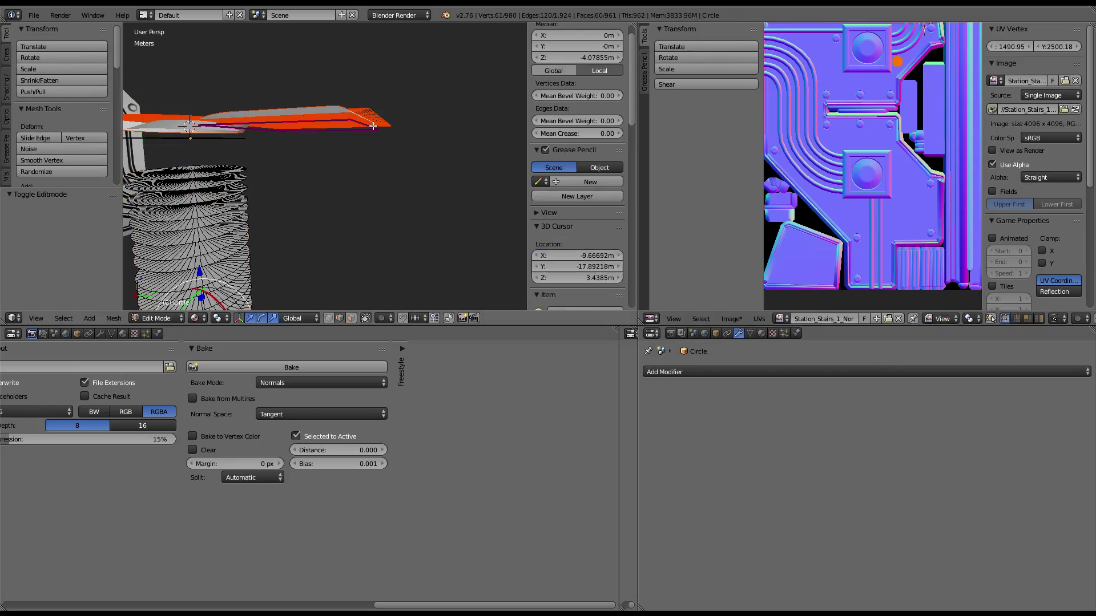
key("l")
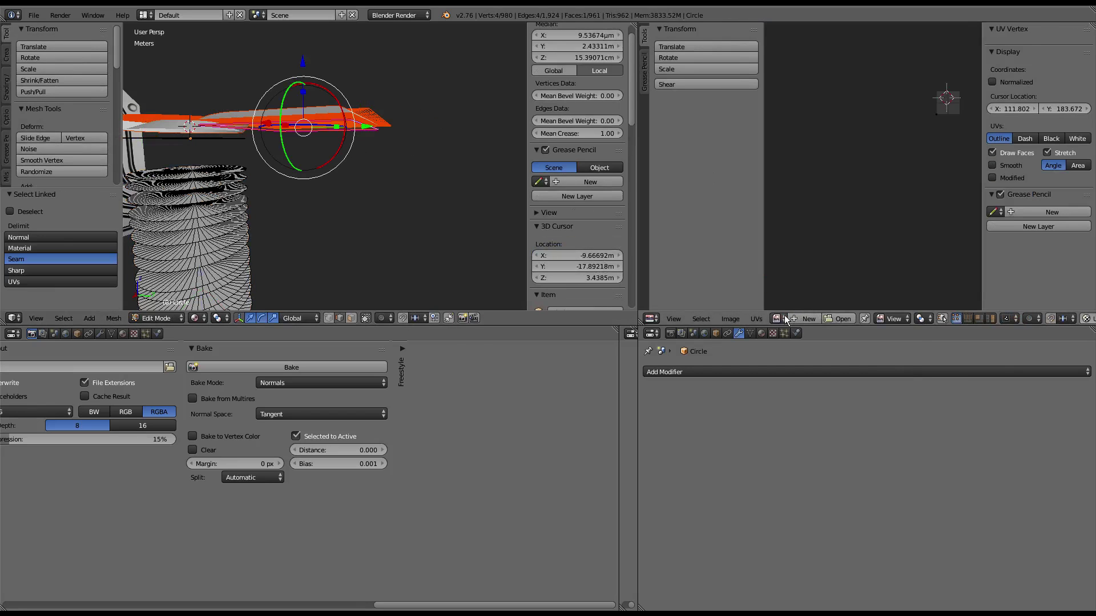
left_click(777, 318)
type("Station_Stairs_1_Nor")
key("Return")
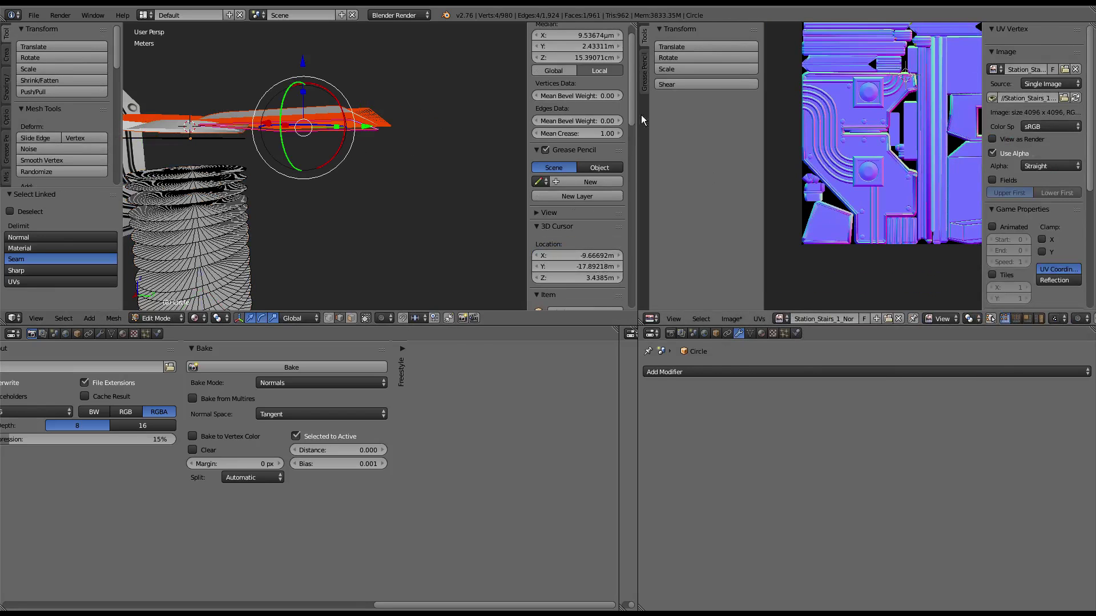
Step: Unwrap the Circle's face and select all of its UVs
right_click(371, 125)
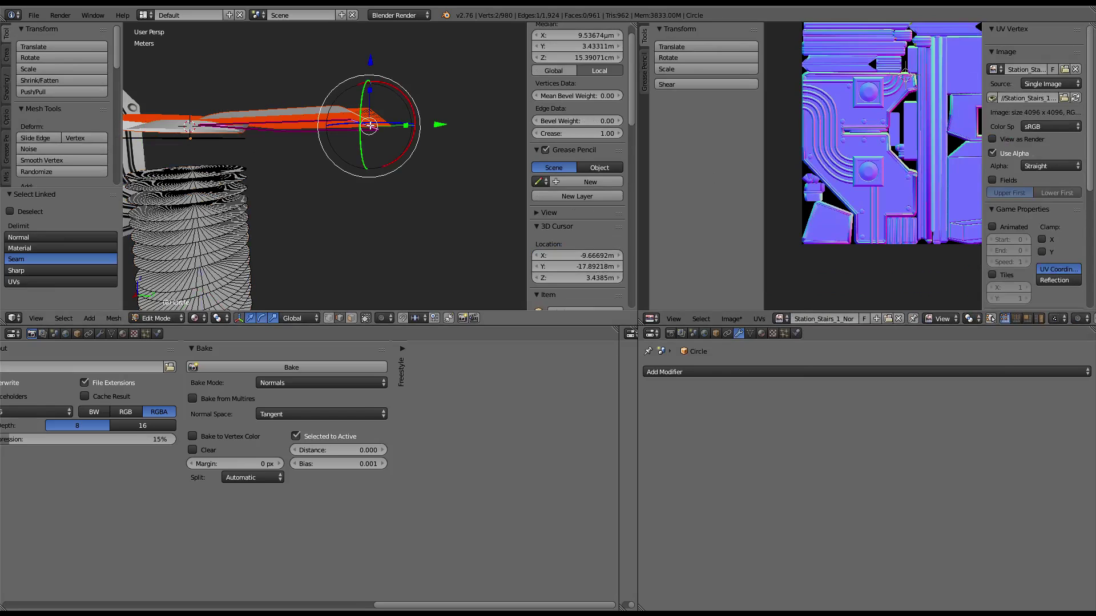
key("ctrl+z")
key("u")
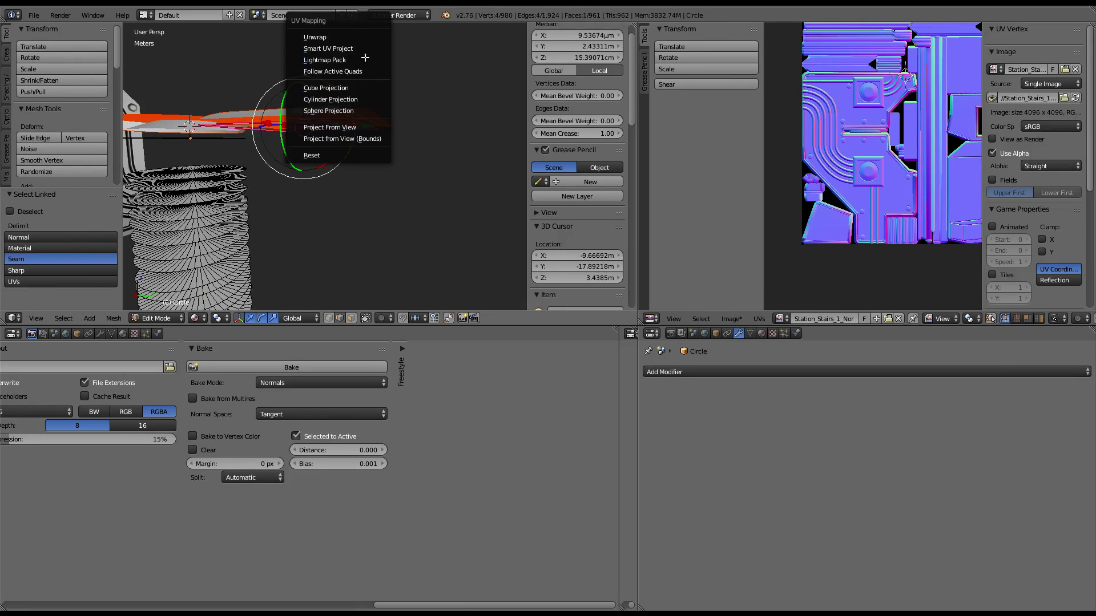
left_click(364, 37)
scroll(940, 195, "down", 4)
key("a")
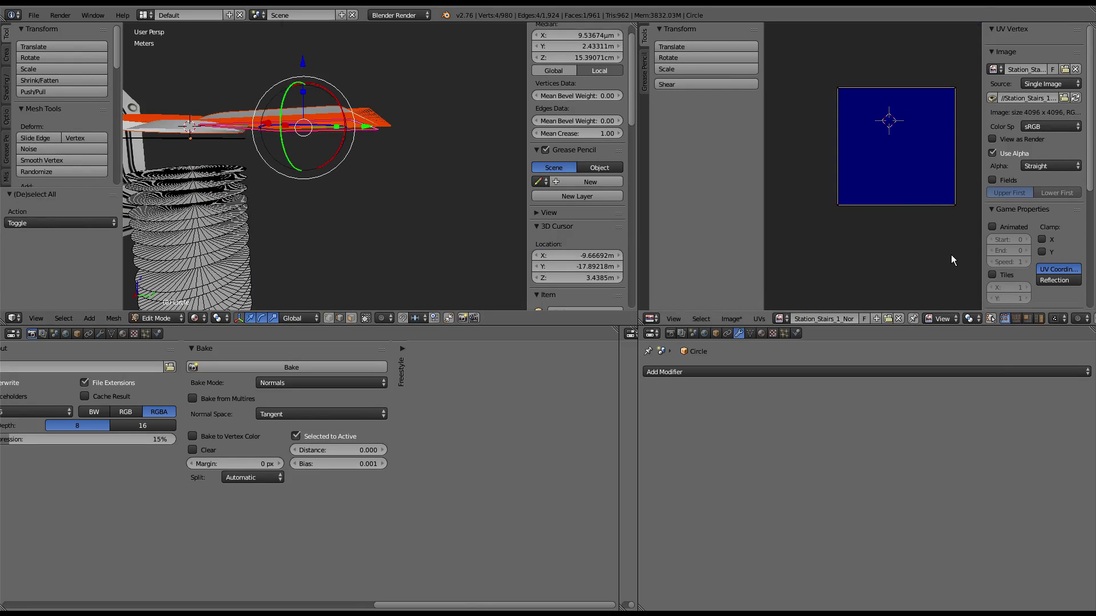
Step: Scale the plate's UV square and move it toward the tall panel slot
key("s")
left_click(934, 228)
scroll(930, 245, "up", 2)
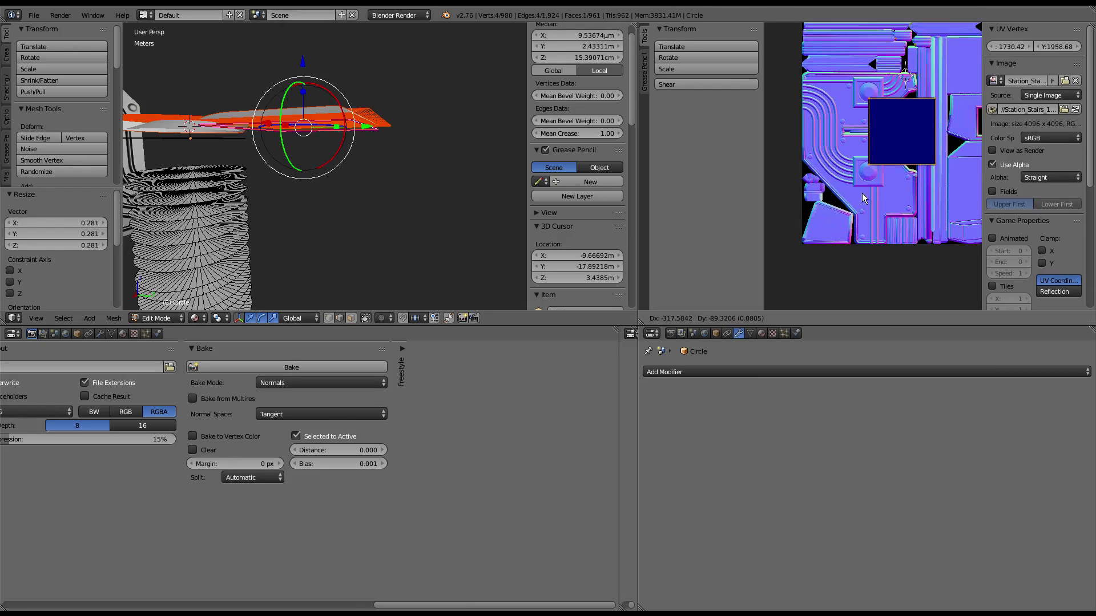
key("g")
left_click(928, 258)
key("g")
left_click(914, 136)
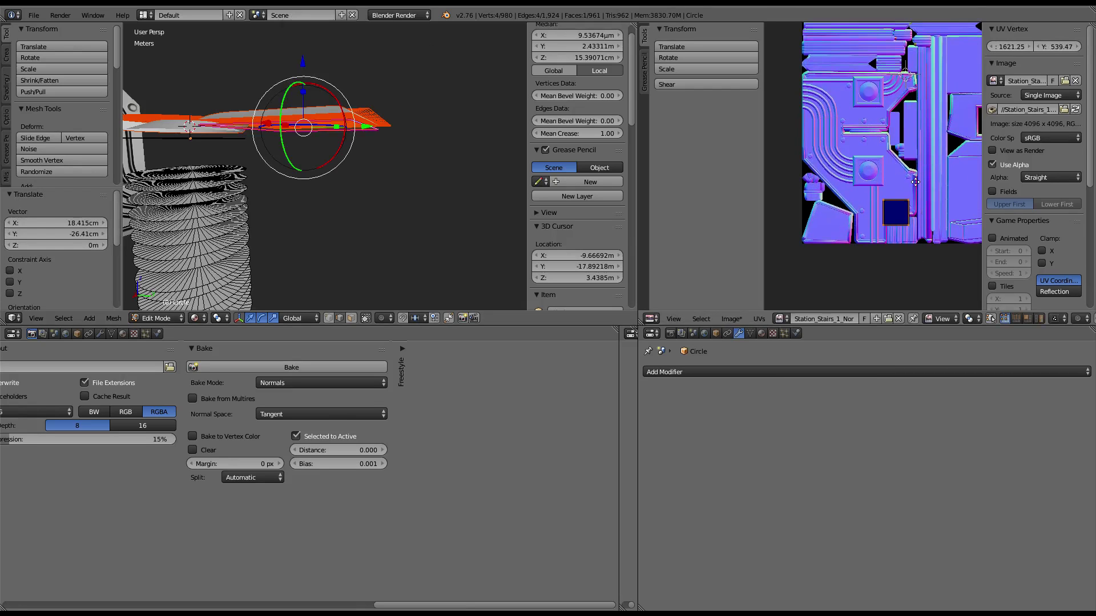
Step: Shrink the UV square and reposition it on the slot
scroll(913, 134, "up", 2)
scroll(914, 135, "up", 1)
key("s")
left_click(912, 149)
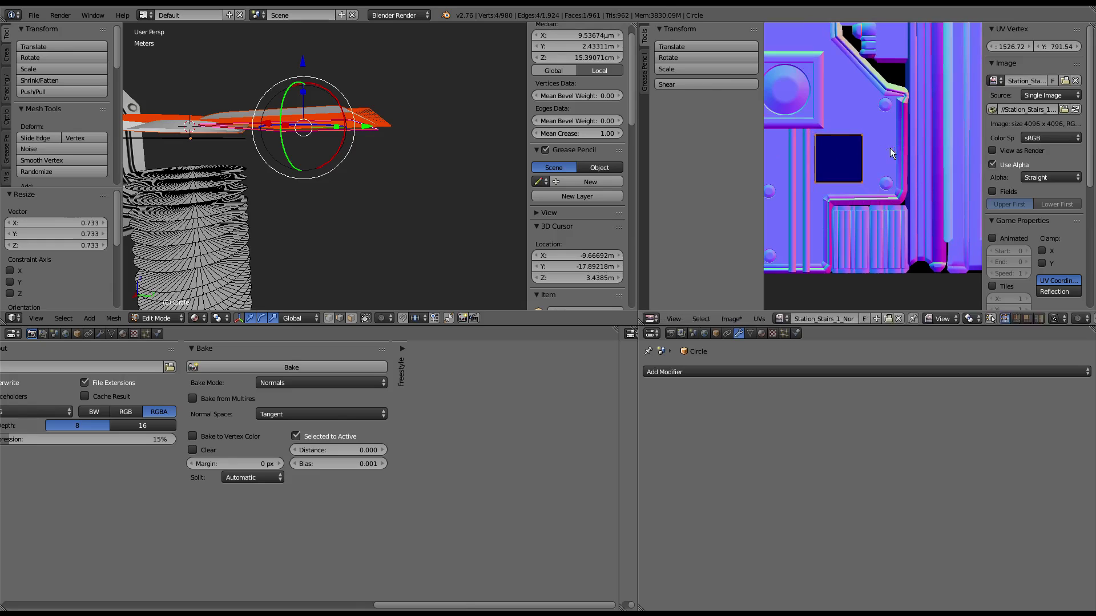
key("g")
left_click(915, 141)
Step: Narrow the UV square along X and stretch it along Y to fill the tall slot
key("s")
key("x")
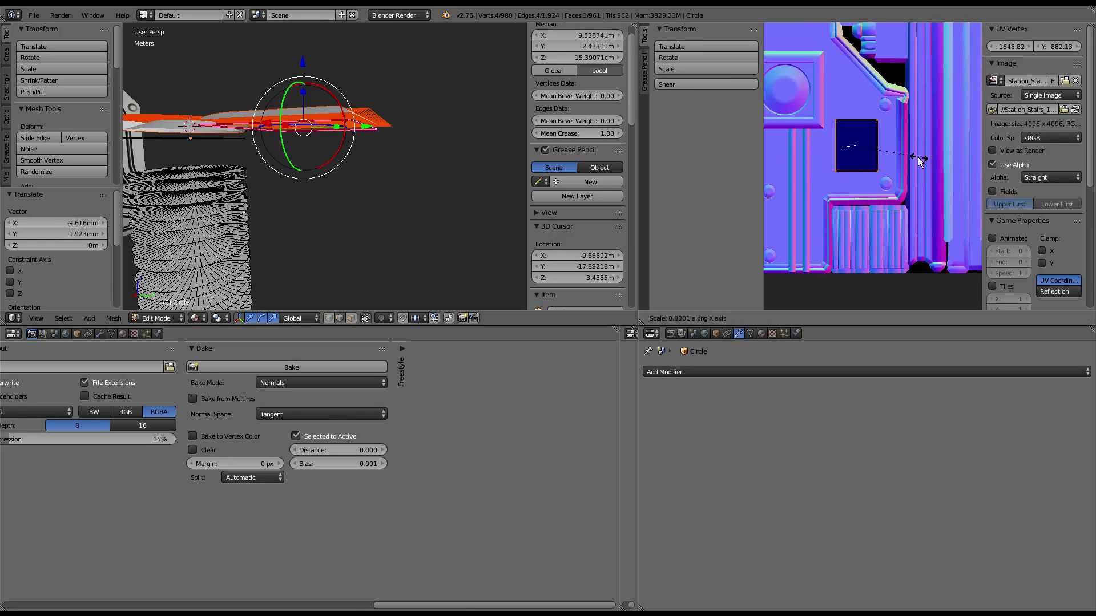
left_click(901, 149)
key("s")
key("y")
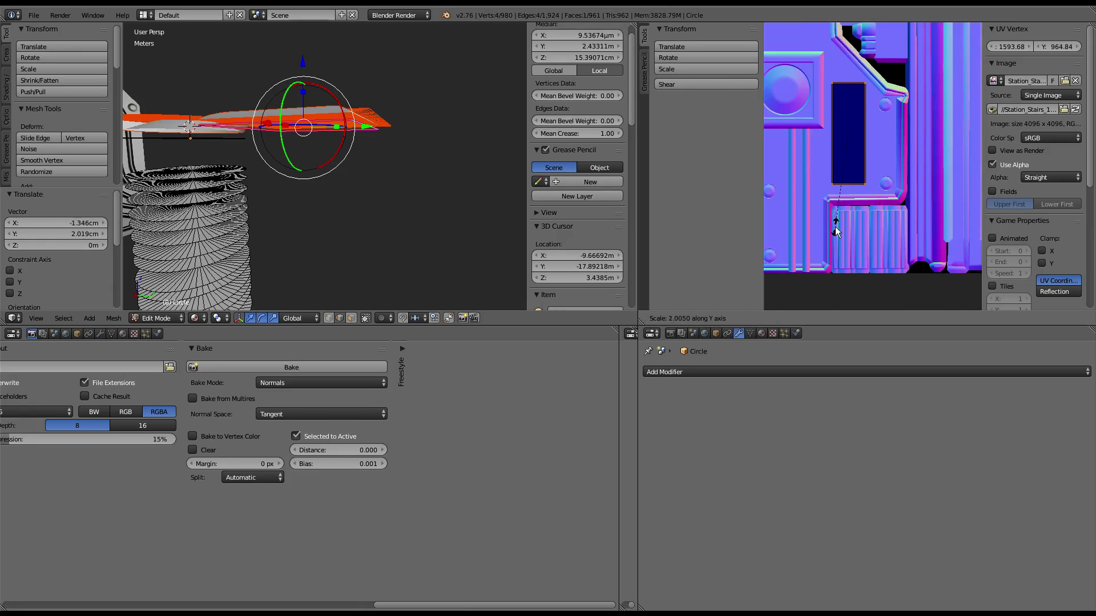
left_click(838, 238)
key("s")
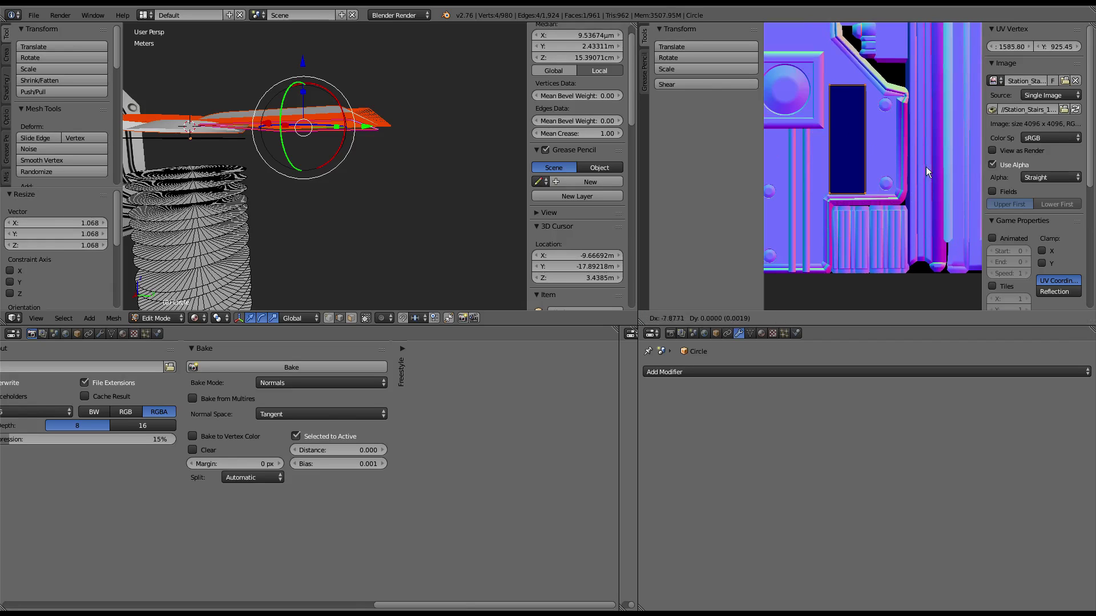
left_click(928, 169)
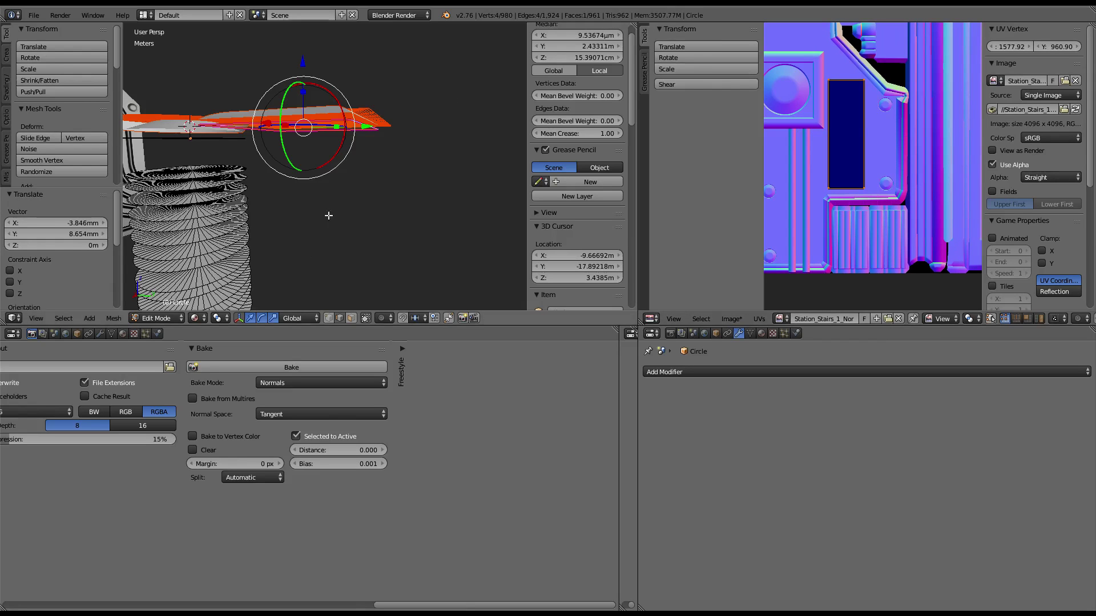
Step: Bake the normals onto Station_Stairs_1_Nor and orbit around the plate meshes to check
left_click(291, 367)
mouse_move(319, 141)
middle_mouse_down()
mouse_move(394, 163)
mouse_move(271, 146)
middle_mouse_up()
scroll(363, 165, "up", 2)
scroll(822, 148, "down", 2)
middle_click_drag(822, 147, 870, 135)
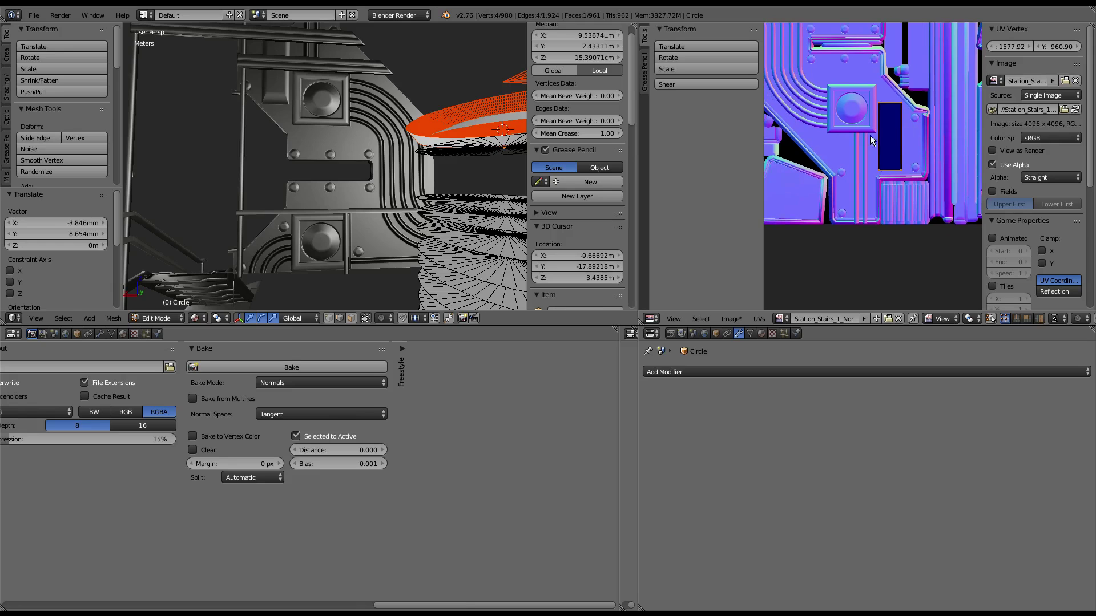
mouse_move(411, 131)
middle_mouse_down()
mouse_move(450, 116)
mouse_move(377, 139)
middle_mouse_up()
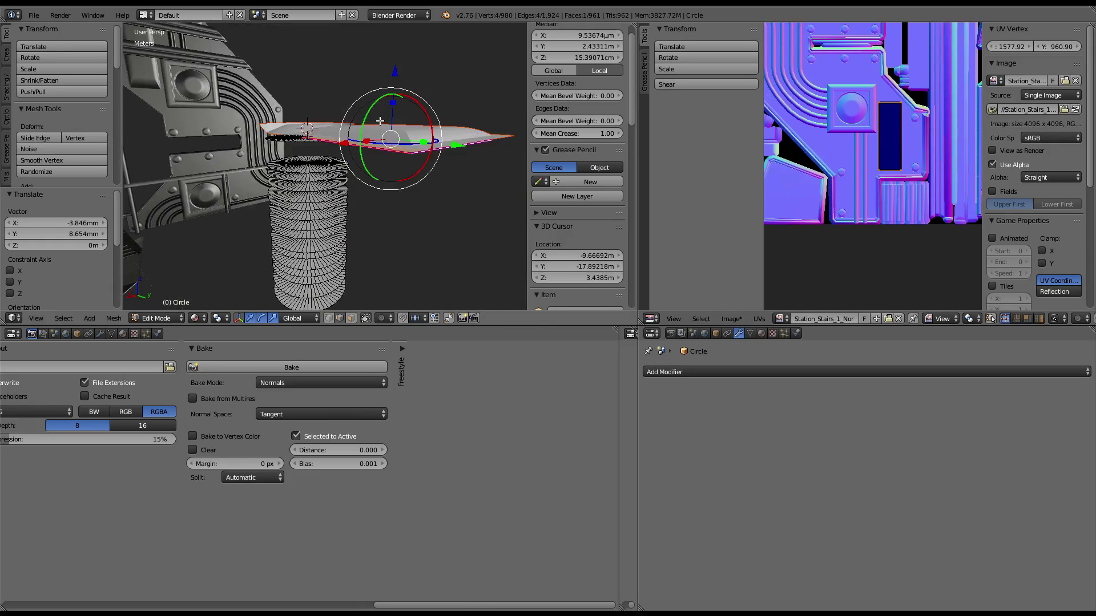
Step: Duplicate the plate face and place the copy below the original plate
key("shift+d")
key("Escape")
key("g")
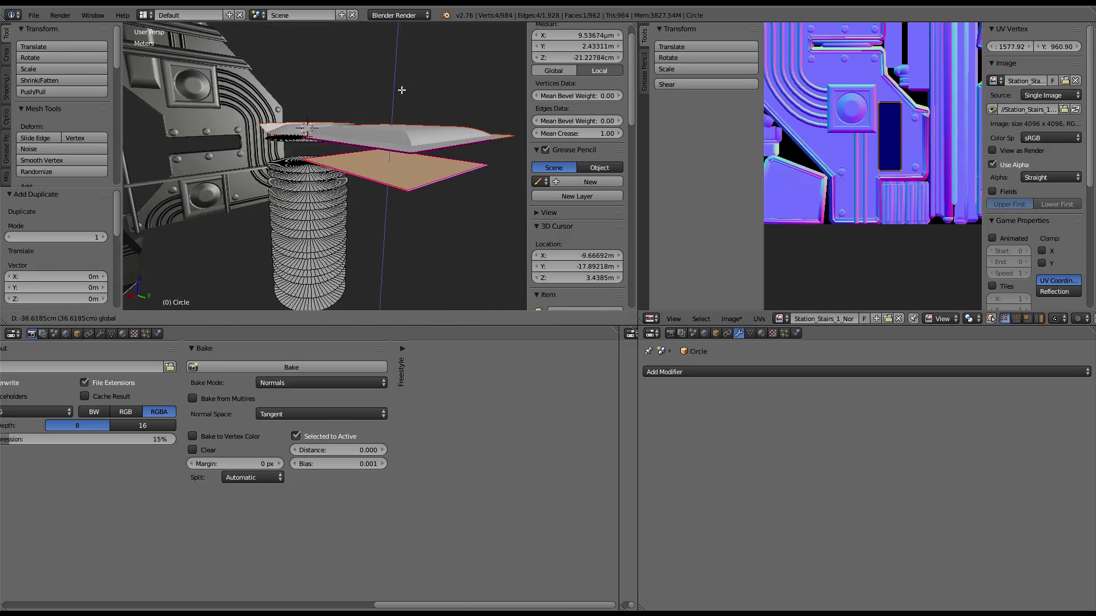
left_click(399, 103)
scroll(903, 196, "up", 2, "shift")
Step: Rotate the copy's UV island 90 degrees, flatten it along Y, and move it
key("r")
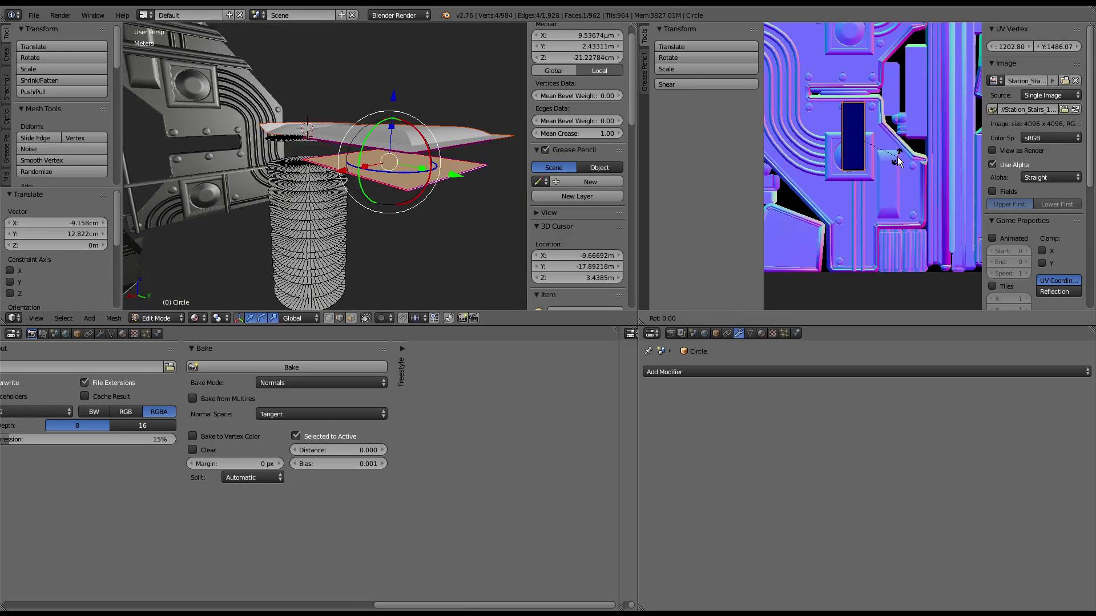
key("9")
key("0")
key("Return")
scroll(898, 161, "up", 3)
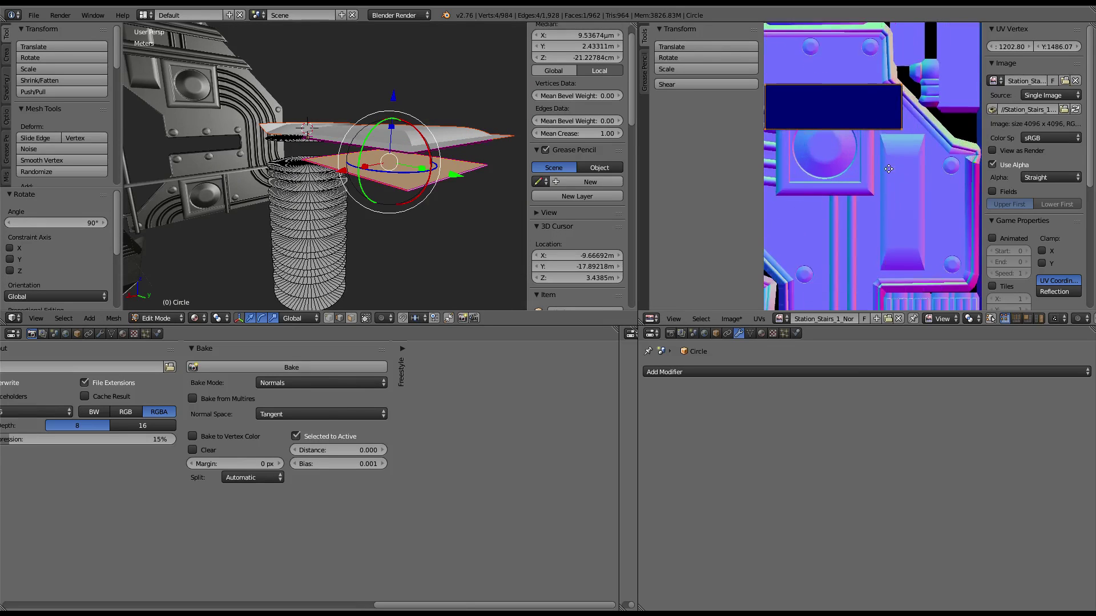
key("s")
key("y")
left_click(817, 183)
key("g")
left_click(851, 128)
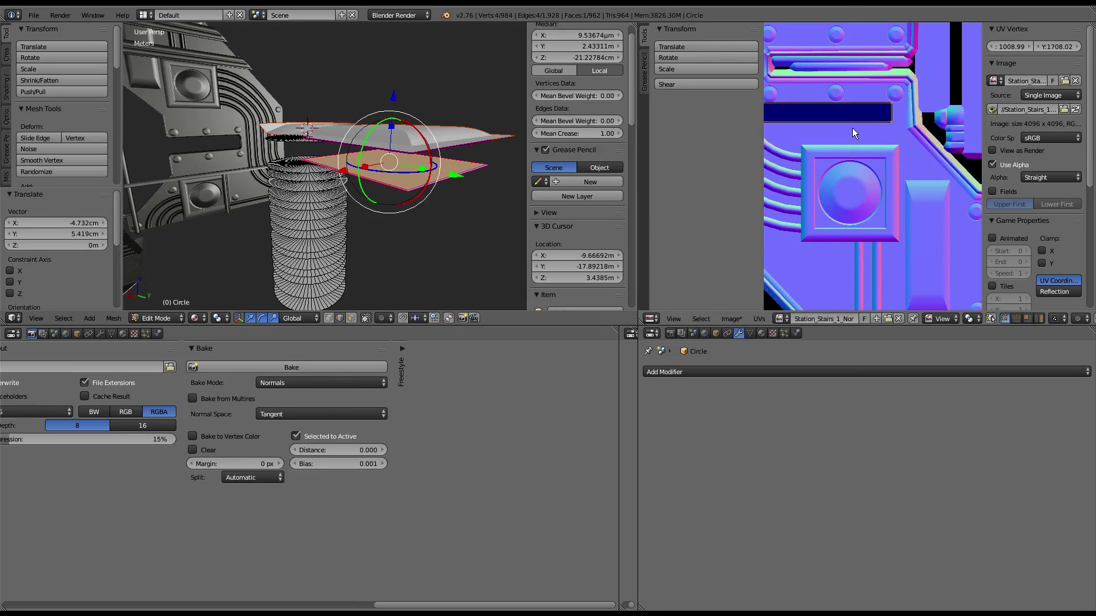
Step: Maximize the image editor and thin the UV island vertically into a strip
key("ctrl+Up")
scroll(616, 346, "up", 3)
key("s")
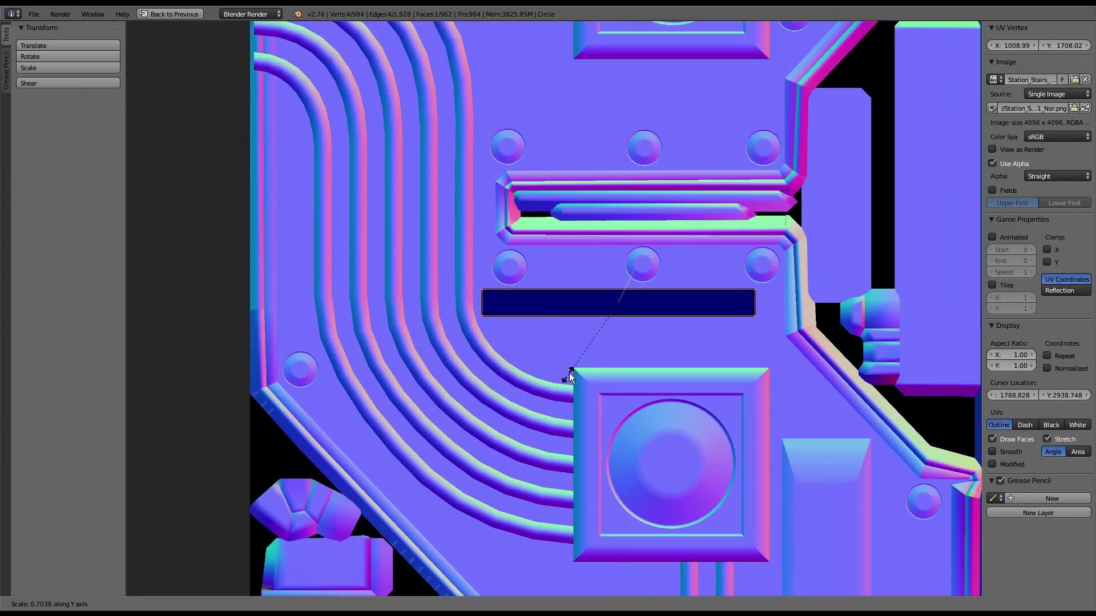
key("y")
left_click(573, 358)
key("g")
key("s")
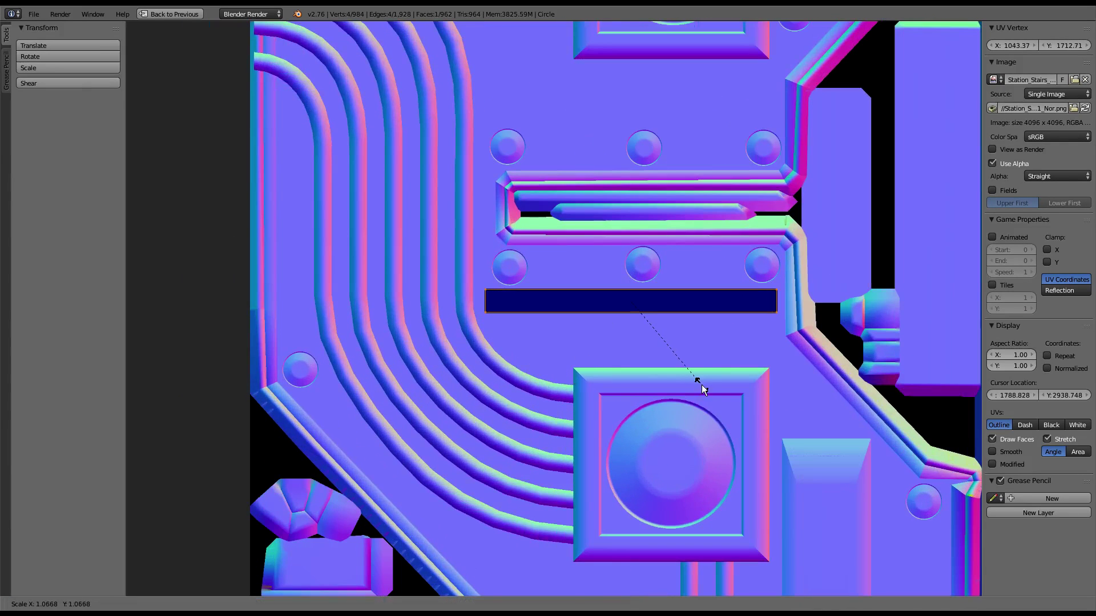
left_click(706, 387)
Step: Resize the strip along X and Y and line it up in the horizontal slot
key("g")
key("s")
key("x")
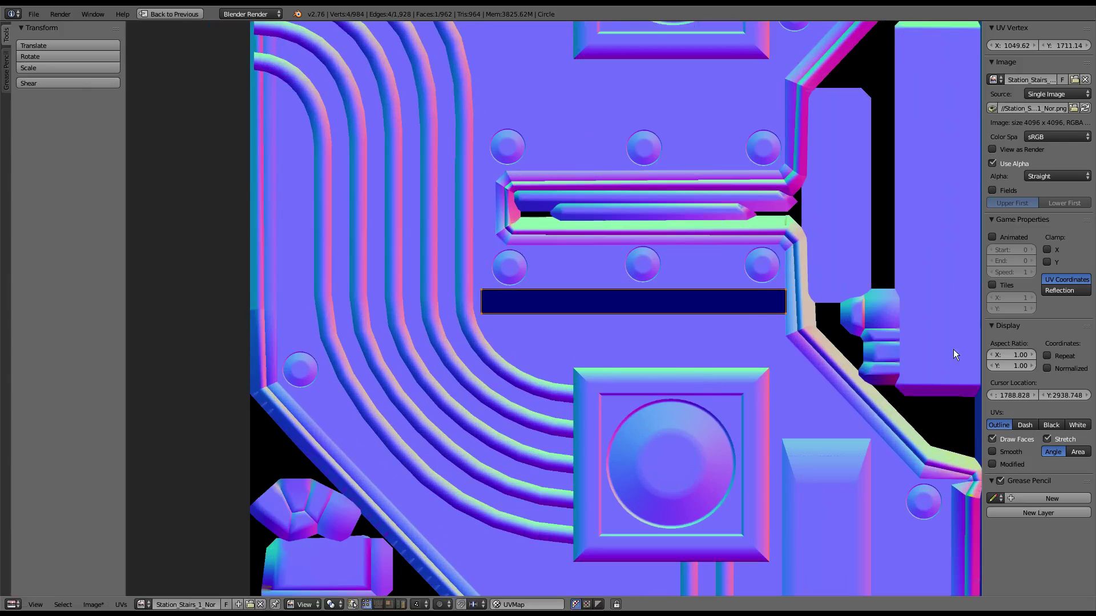
left_click(941, 341)
key("s")
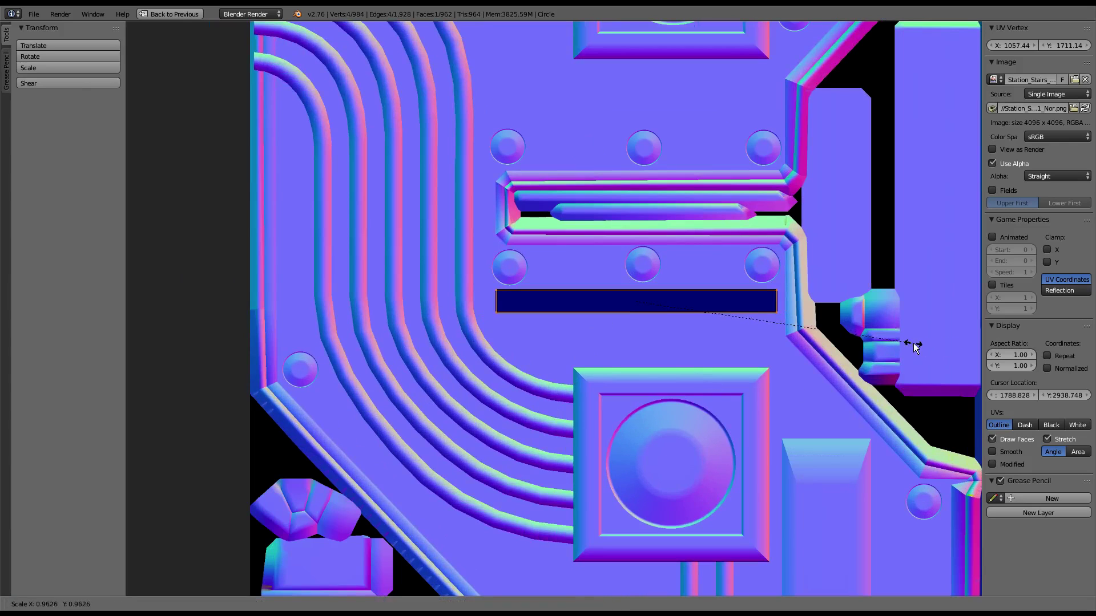
left_click(891, 351)
key("s")
key("y")
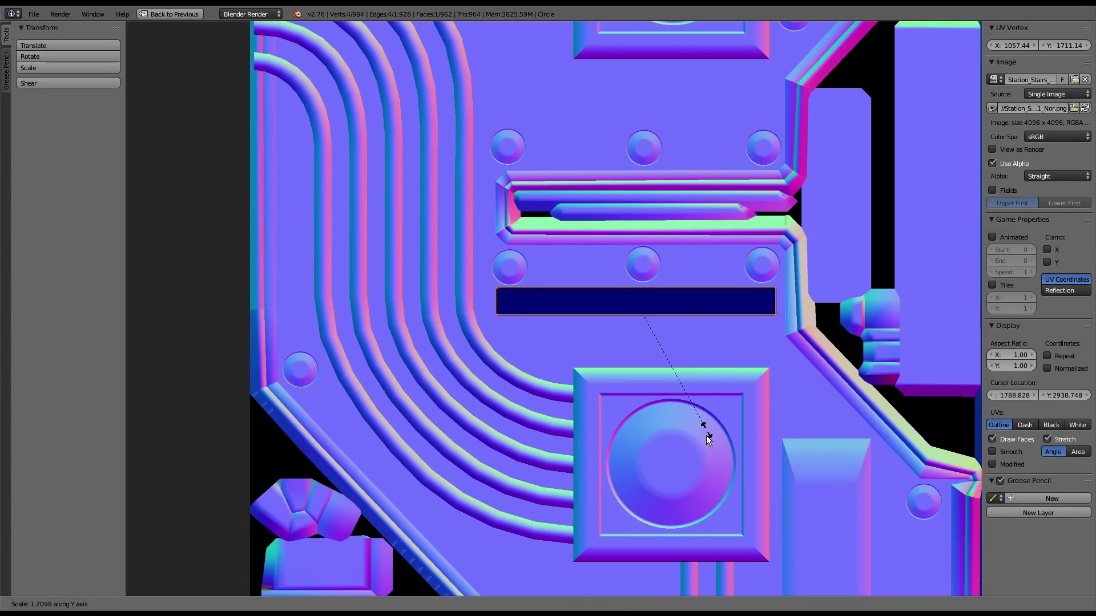
left_click(706, 437)
key("g")
left_click(709, 444)
Step: Place the new copy's UV strip above the bolts on the normal map
scroll(708, 443, "down", 2)
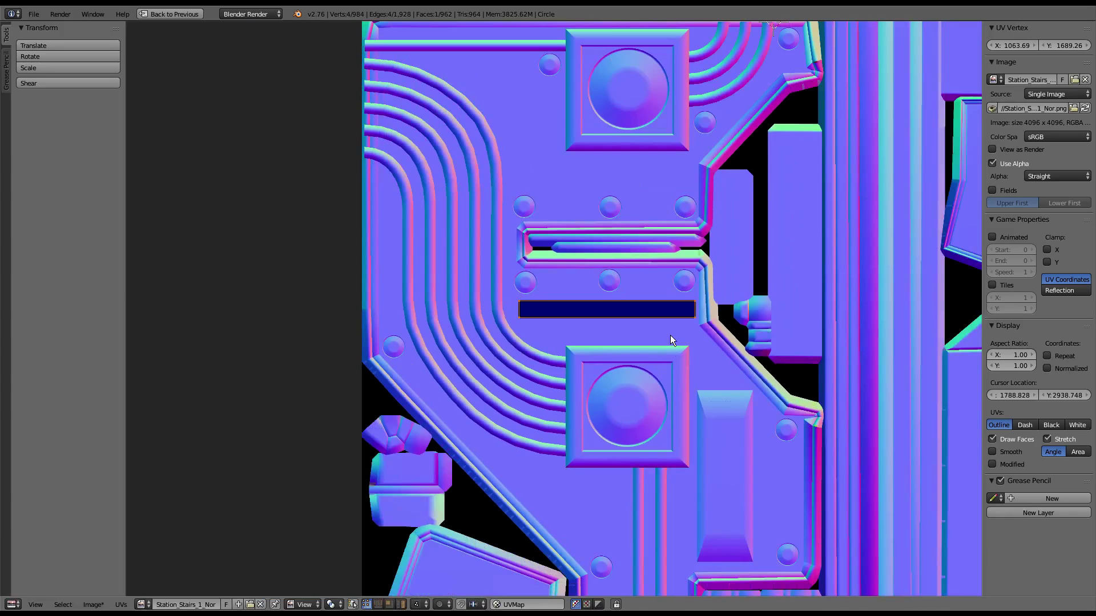
key("ctrl+Up")
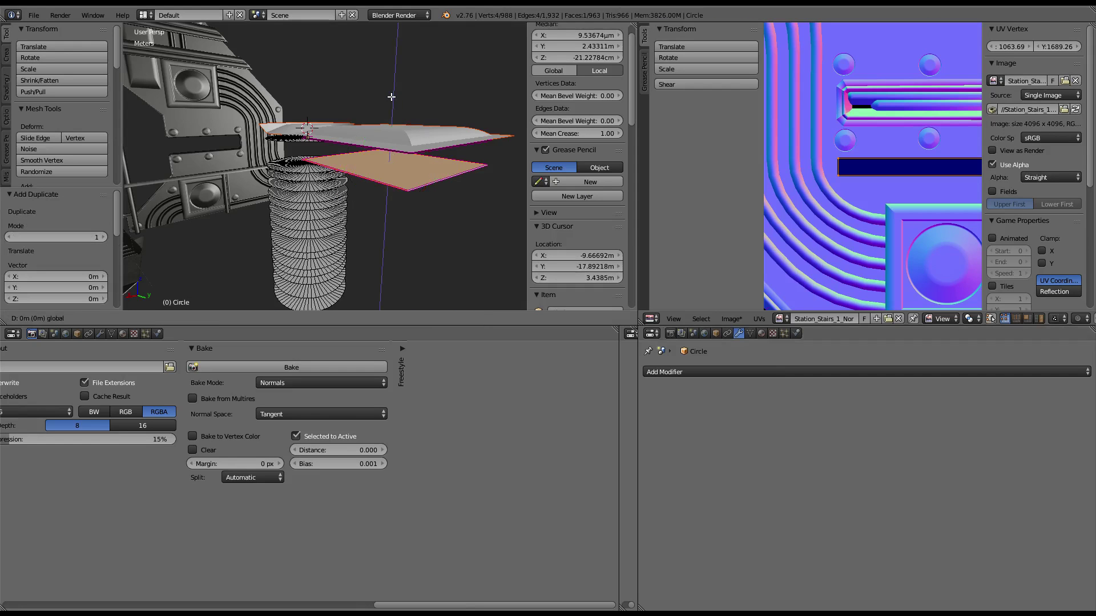
key("ctrl+Up")
middle_click_drag(642, 245, 618, 302)
scroll(630, 305, "up", 2)
key("g")
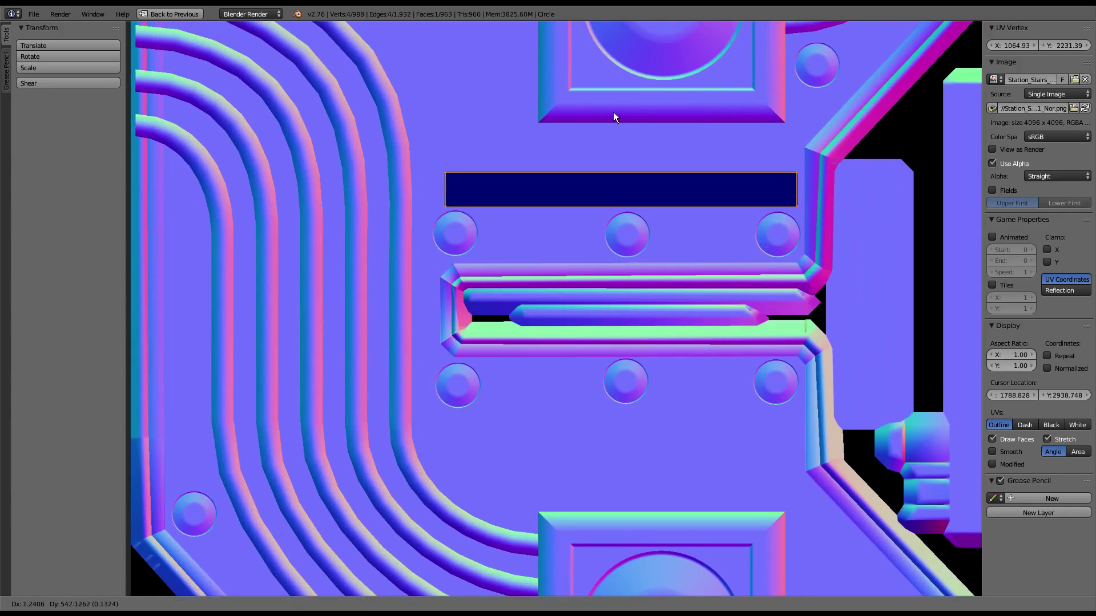
left_click(611, 105)
Step: Restore the multi-panel layout and re-bake the normals with the new plates
scroll(599, 143, "down", 4)
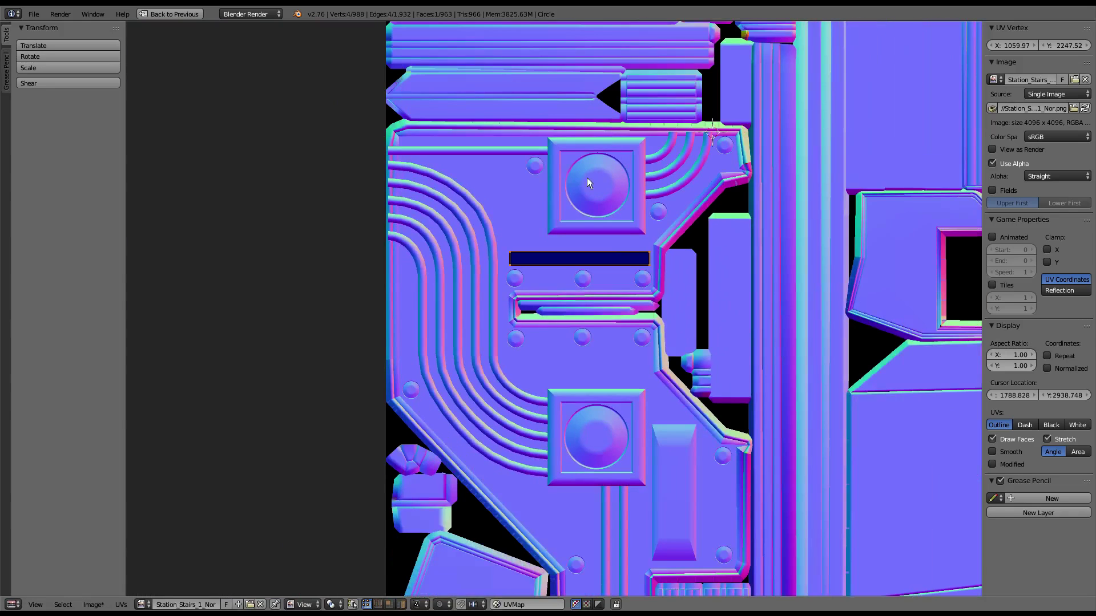
middle_click_drag(587, 177, 563, 67)
key("ctrl+Up")
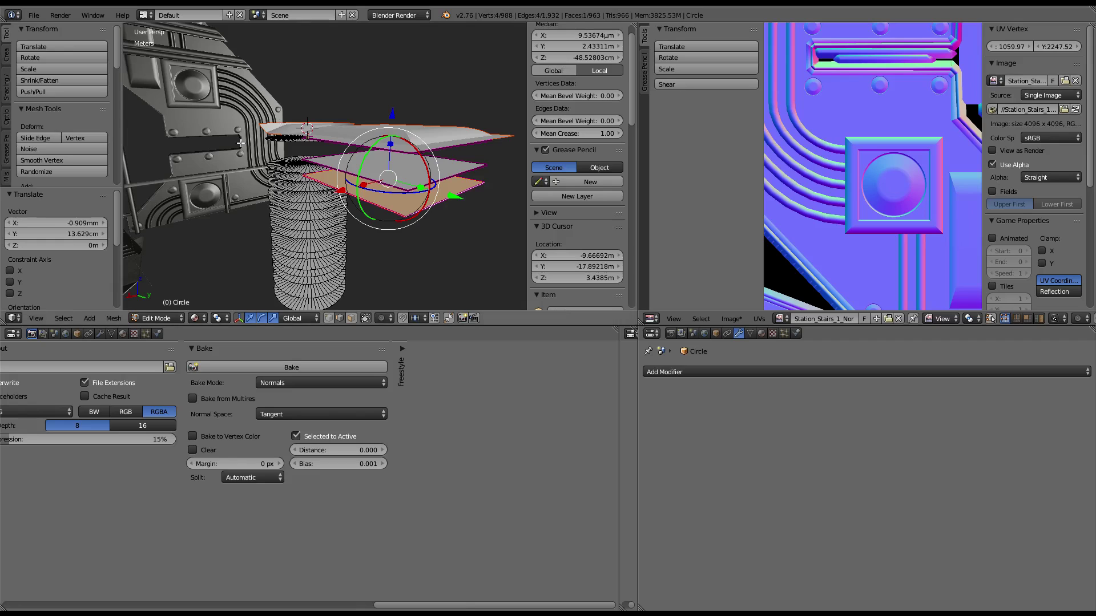
left_click(288, 366)
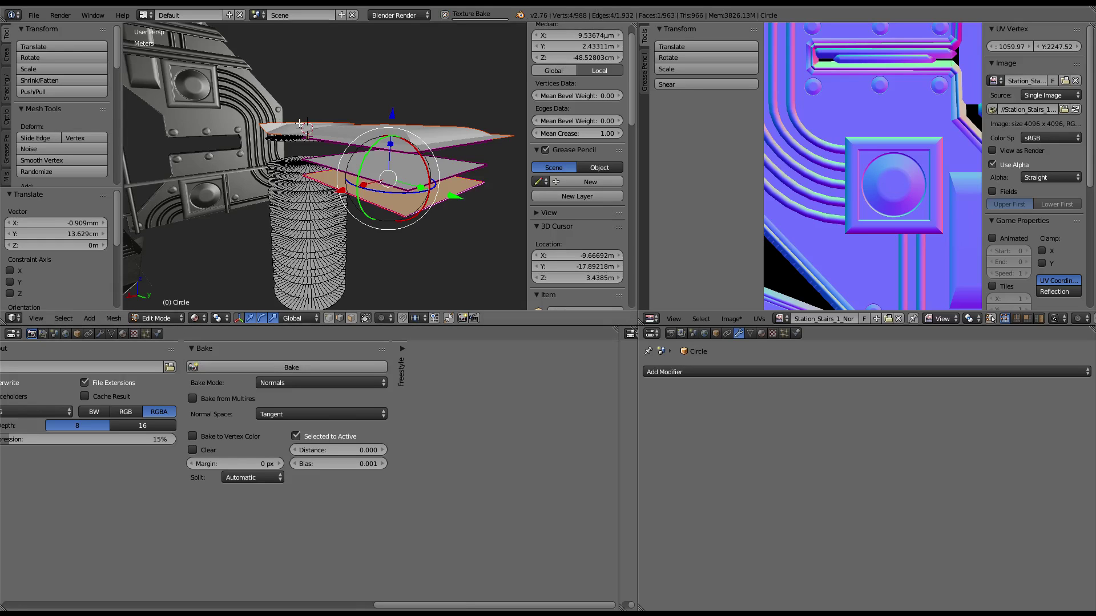
Step: Maximize the 3D view and orbit around the stairs model to inspect the bake
key("ctrl+Up")
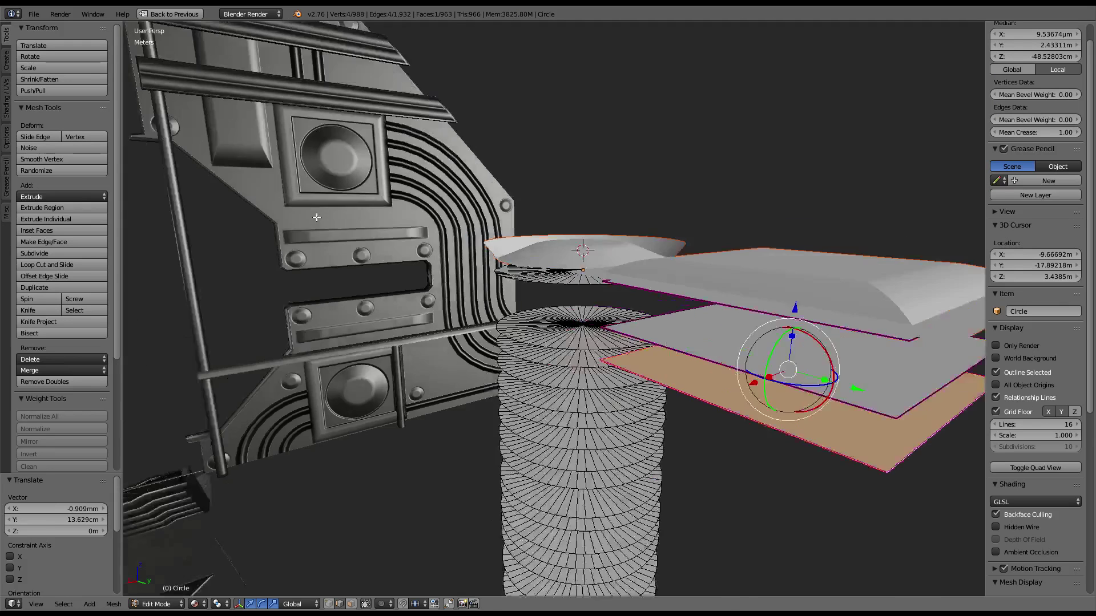
scroll(536, 241, "up", 5)
scroll(537, 240, "down", 3)
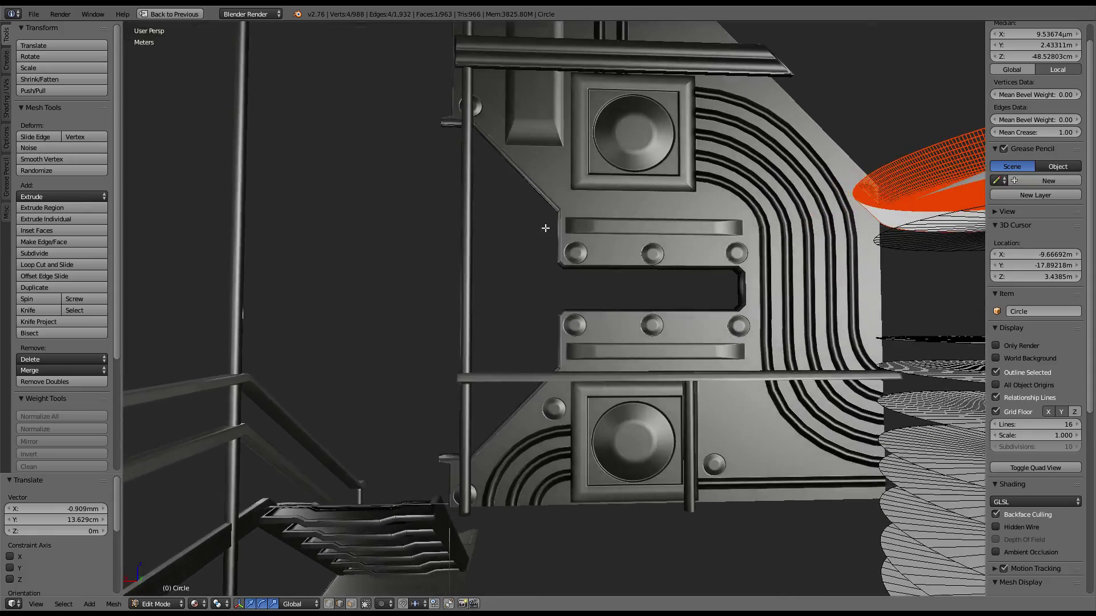
scroll(537, 240, "down", 6)
scroll(500, 228, "down", 3)
middle_click_drag(501, 229, 628, 246)
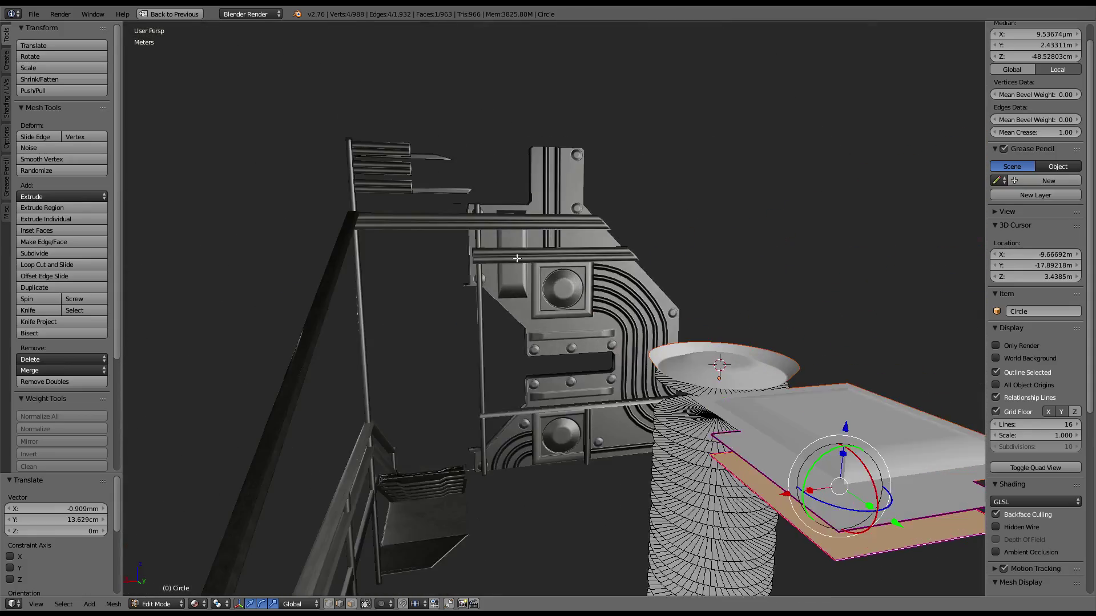
Step: Check the baked panel slots on the full-screen normal map, then restore the layout
key("ctrl+Up")
key("ctrl+Up")
scroll(731, 178, "down", 2)
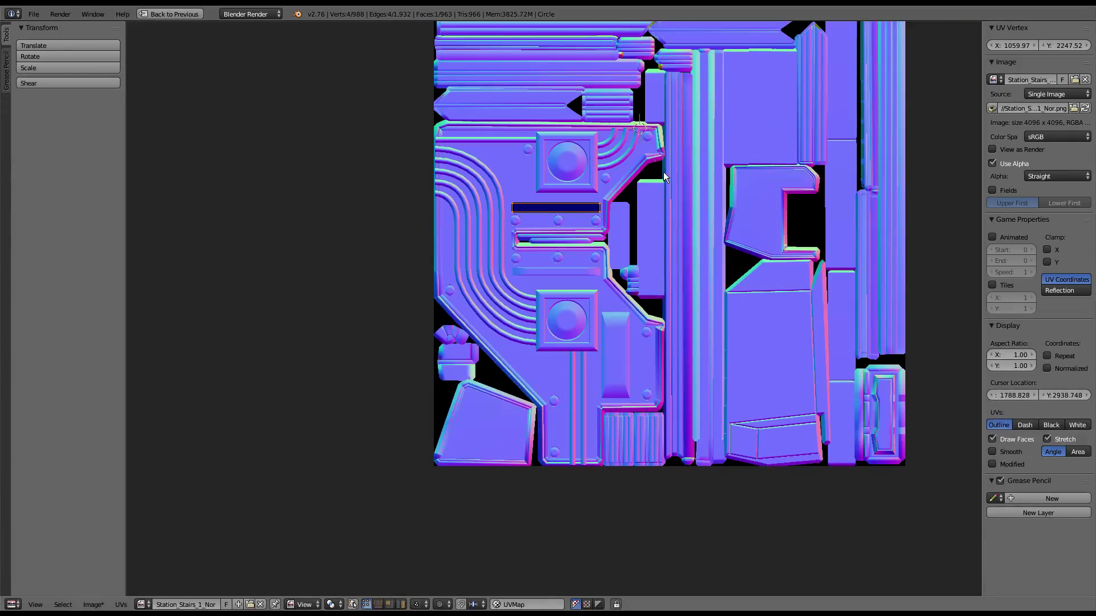
scroll(664, 172, "up", 2)
middle_click_drag(663, 172, 662, 207)
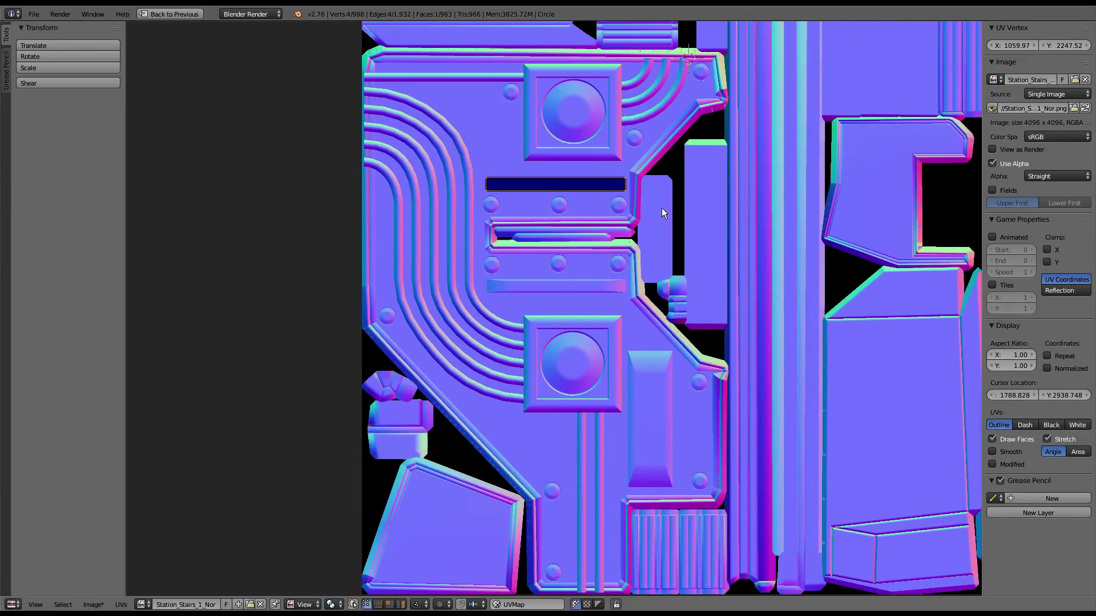
scroll(693, 252, "down", 1)
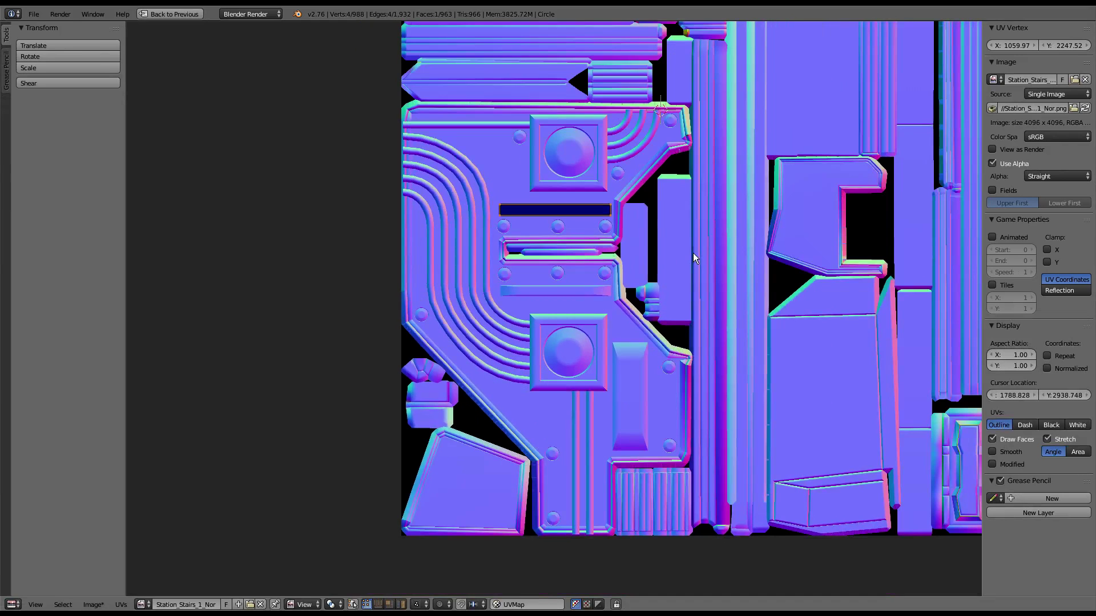
key("shift+space")
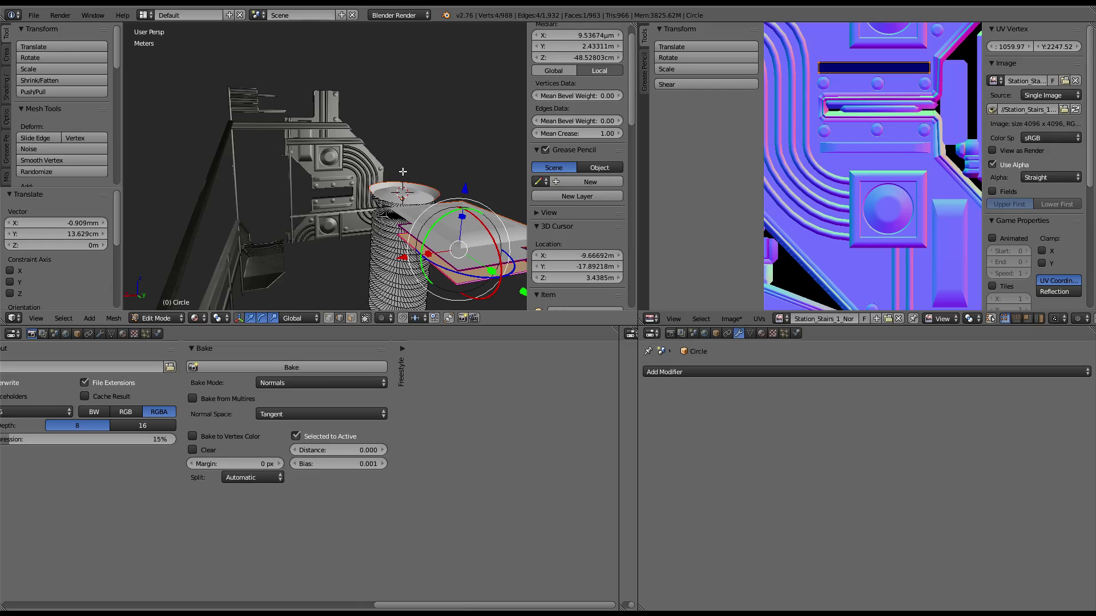
Step: Extrude a new plate face and move its UV island down-left
key("e")
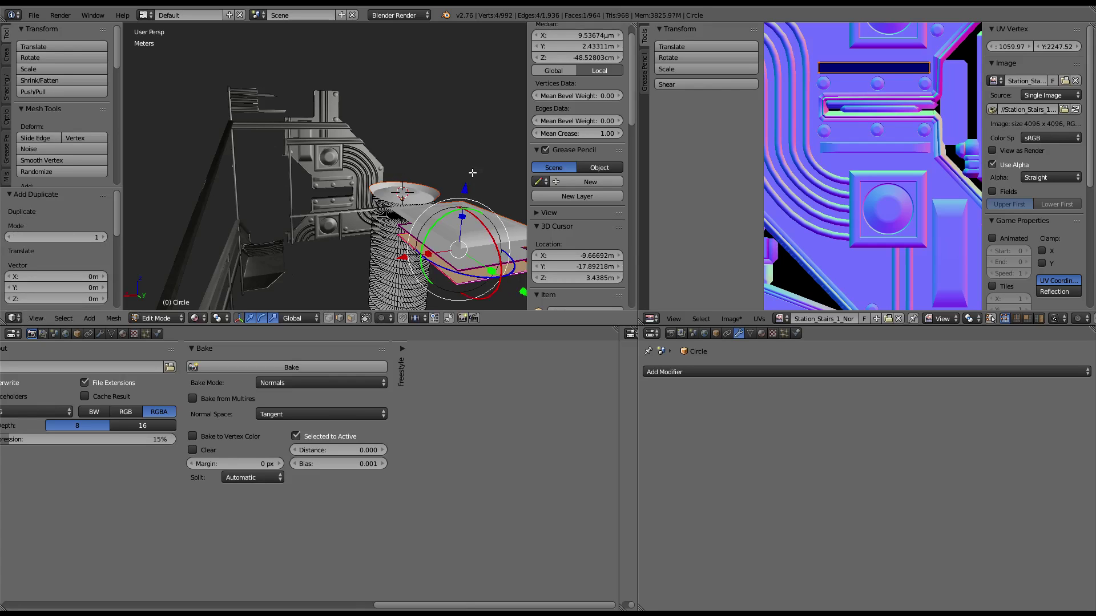
left_click(465, 191)
scroll(879, 174, "down", 2)
key("a")
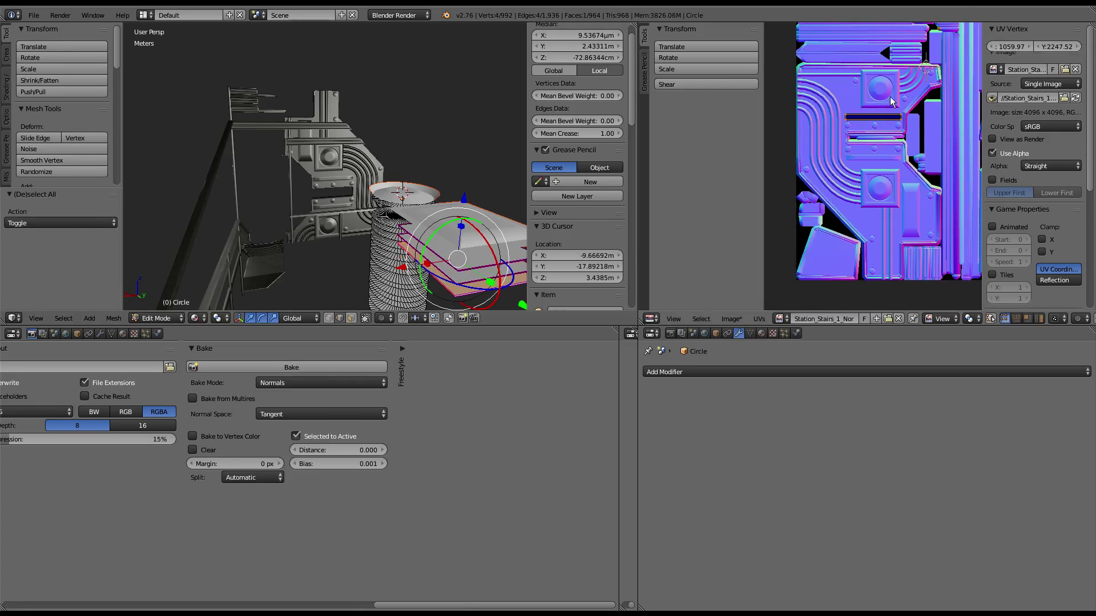
key("a")
key("g")
left_click(847, 283)
Step: Maximize the texture view, then reposition and shrink the UV island
key("shift+space")
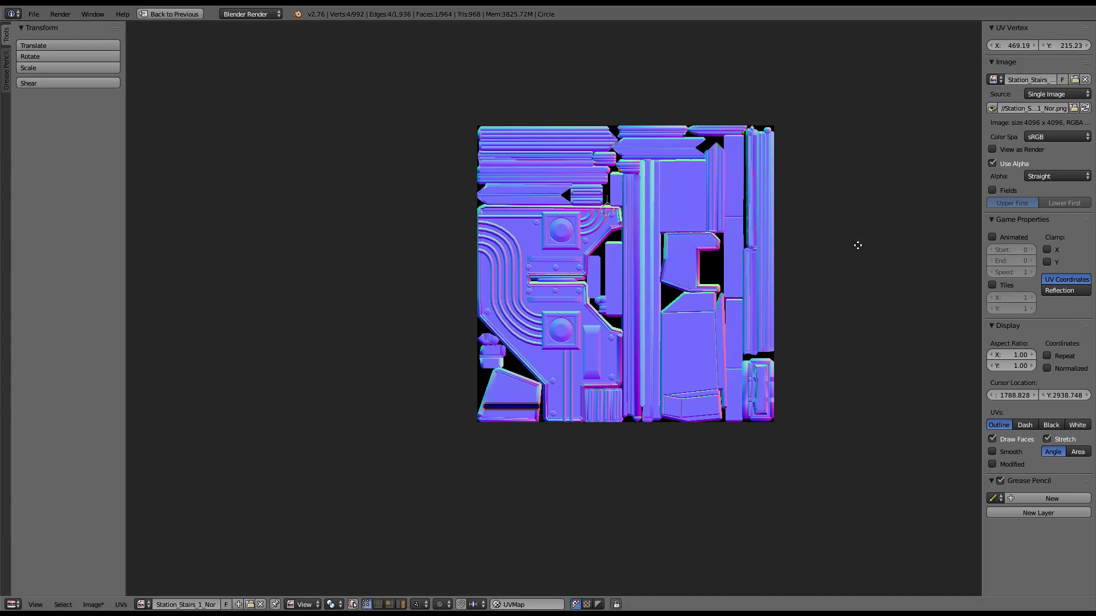
scroll(856, 242, "up", 4)
middle_click_drag(702, 95, 692, 191)
key("g")
left_click(684, 230)
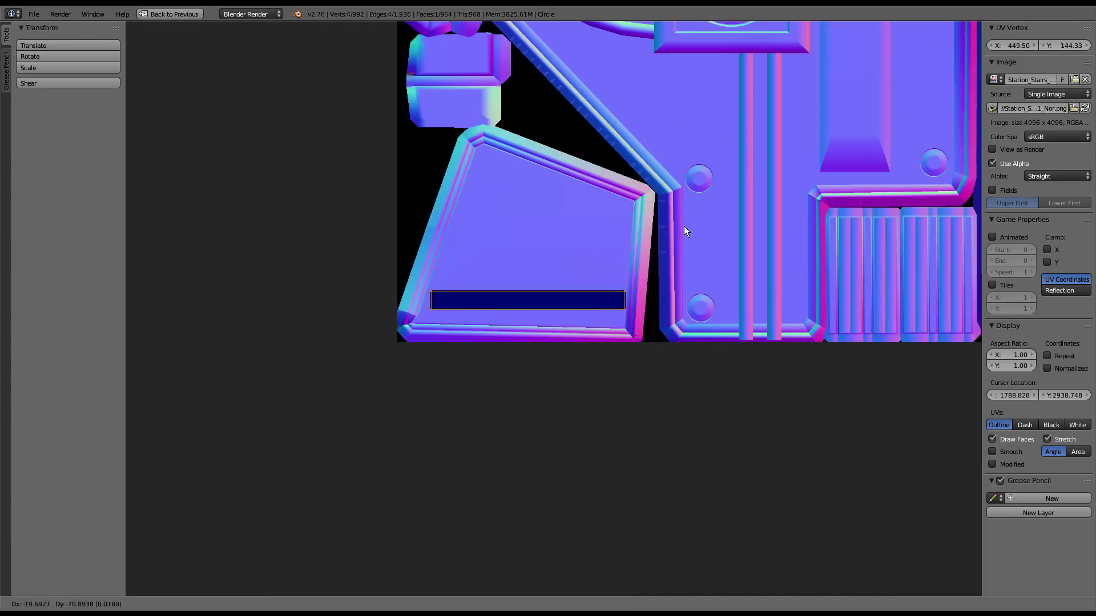
key("s")
left_click(670, 240)
Step: Zoom out to the whole normal map and shift toward the target panel slot
scroll(669, 240, "down", 2)
scroll(670, 239, "down", 3)
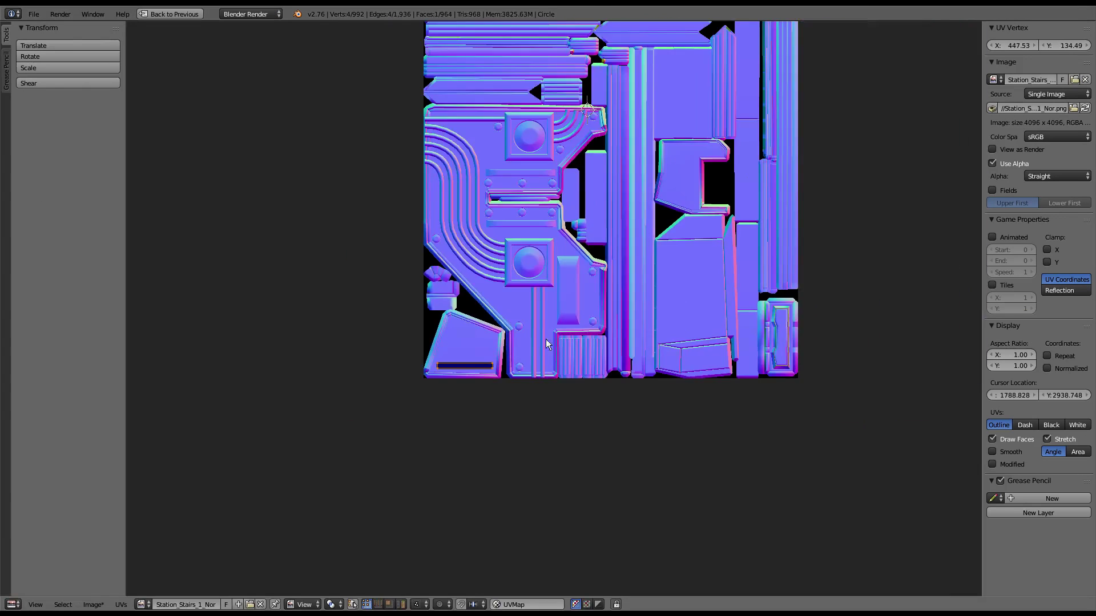
key("g")
left_click(655, 194)
middle_click_drag(656, 195, 589, 215)
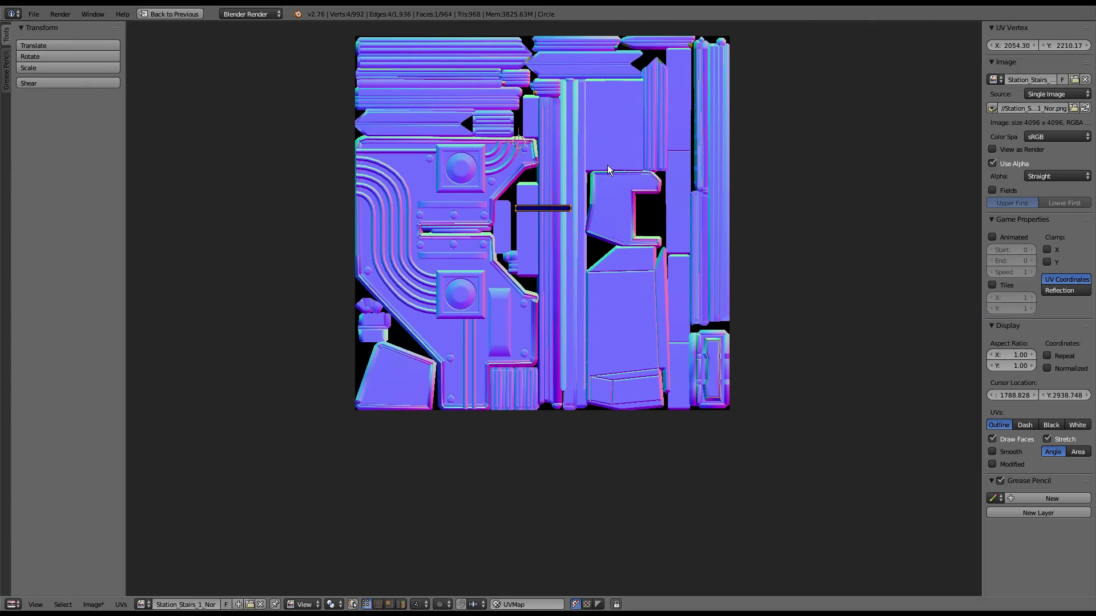
Step: Rotate the island 90 degrees upright and place it over the panel slot
key("r")
key("9")
key("0")
key("Return")
key("g")
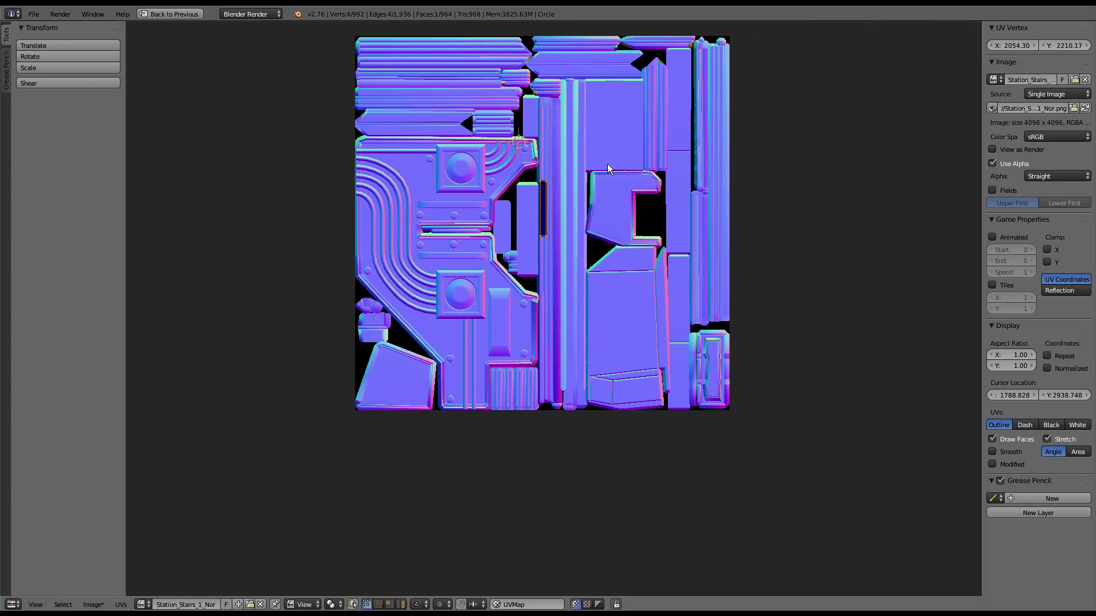
scroll(638, 329, "up", 3)
left_click(672, 318)
Step: Stretch the island along X and drop it inside the slot
key("s")
key("x")
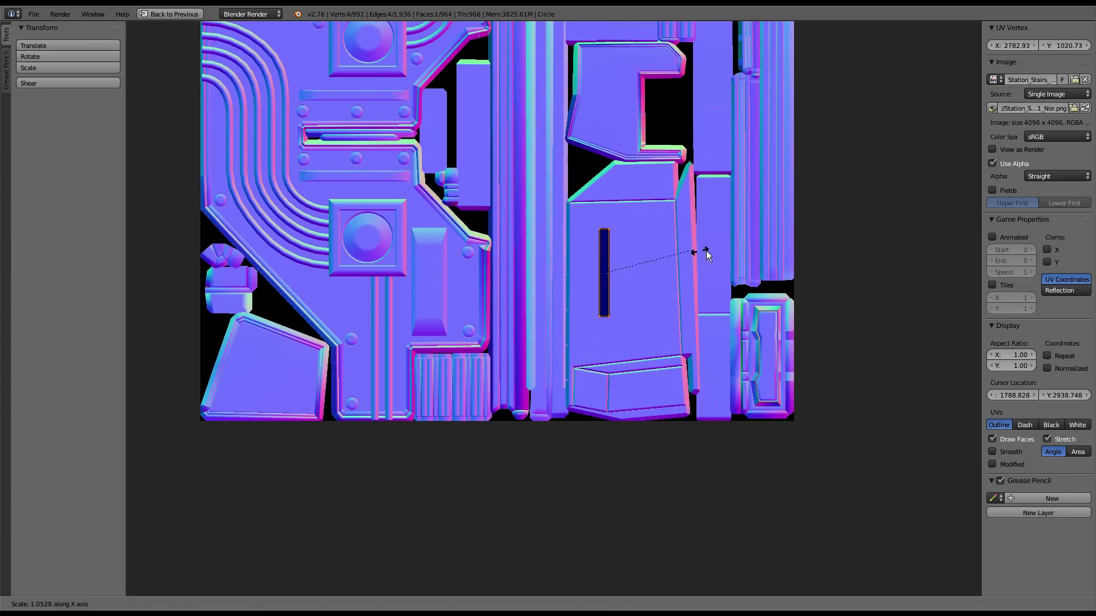
left_click(176, 252)
key("g")
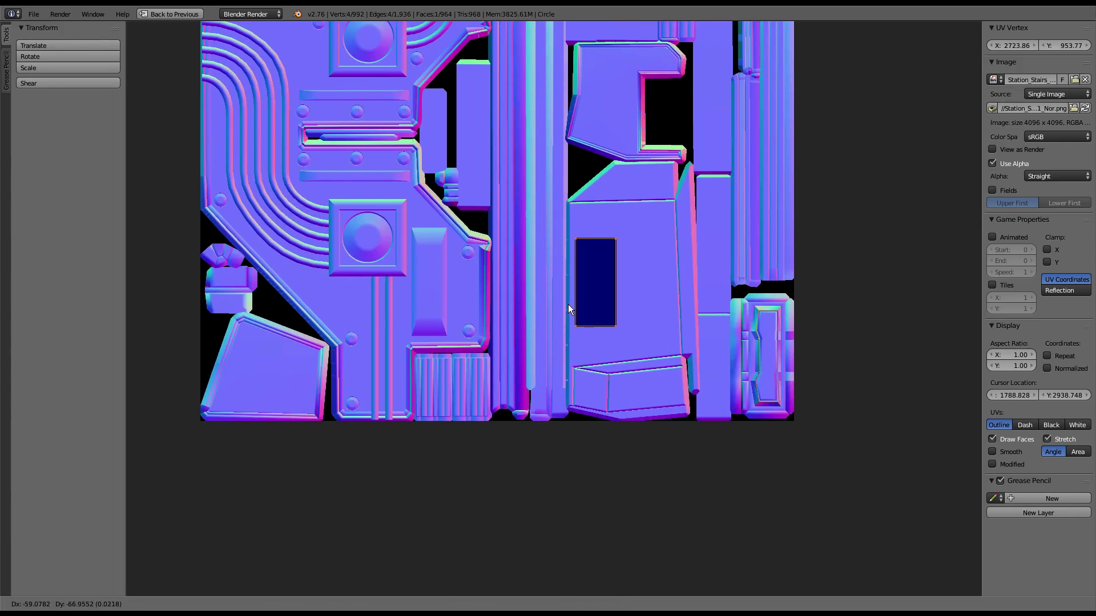
left_click(568, 308)
Step: Restore the layout, bake normals into Station_Stairs_1_Nor, and orbit onto the stairs
key("ctrl+Up")
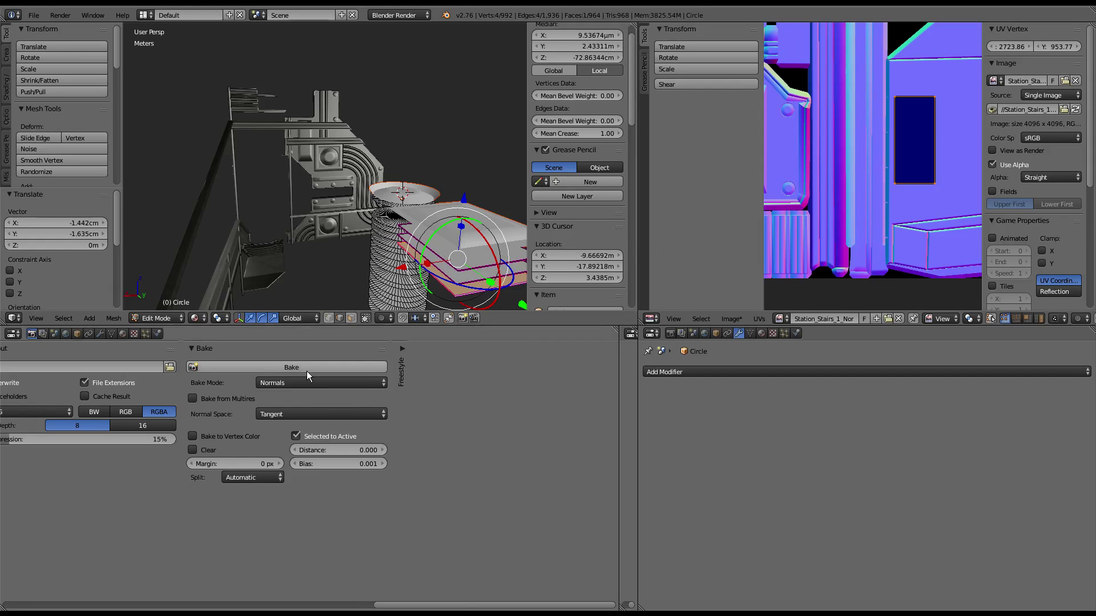
left_click(307, 371)
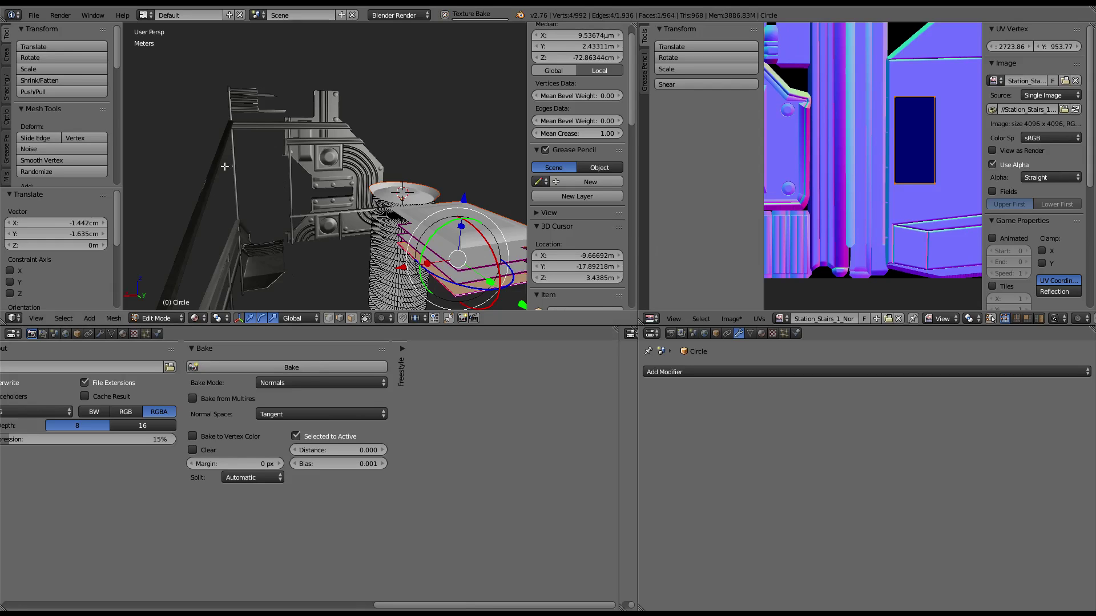
mouse_move(224, 166)
middle_mouse_down()
mouse_move(296, 175)
mouse_move(313, 210)
mouse_move(343, 177)
mouse_move(380, 166)
mouse_move(392, 177)
mouse_move(361, 162)
mouse_move(442, 191)
mouse_move(354, 162)
mouse_move(452, 146)
mouse_move(358, 170)
mouse_move(409, 156)
mouse_move(355, 193)
mouse_move(382, 183)
mouse_move(381, 170)
mouse_move(457, 205)
middle_mouse_up()
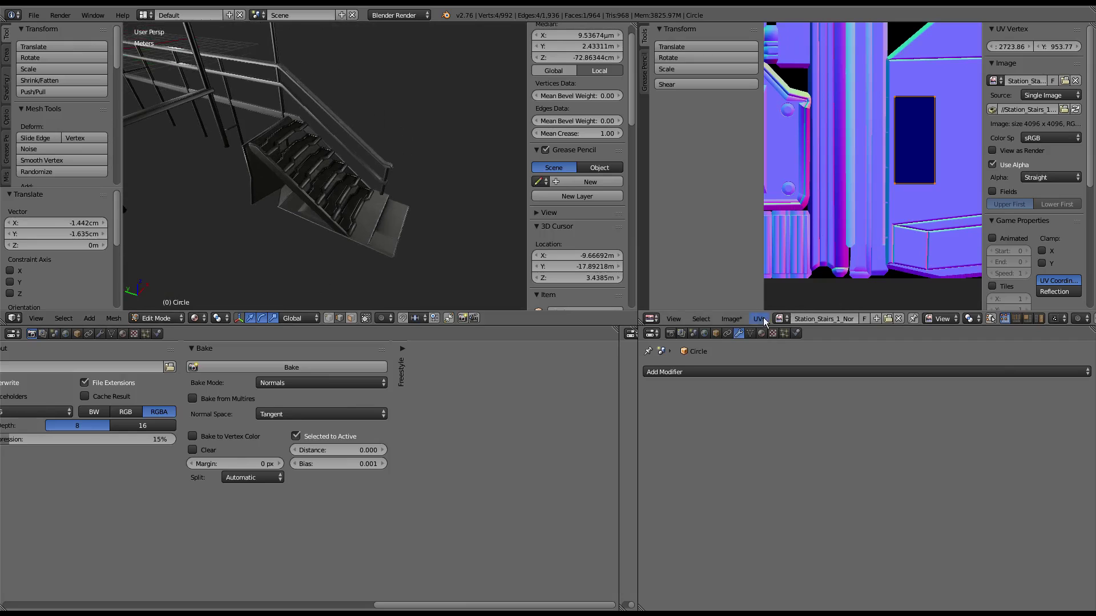
Step: Reload the normal map image from disk
left_click(739, 318)
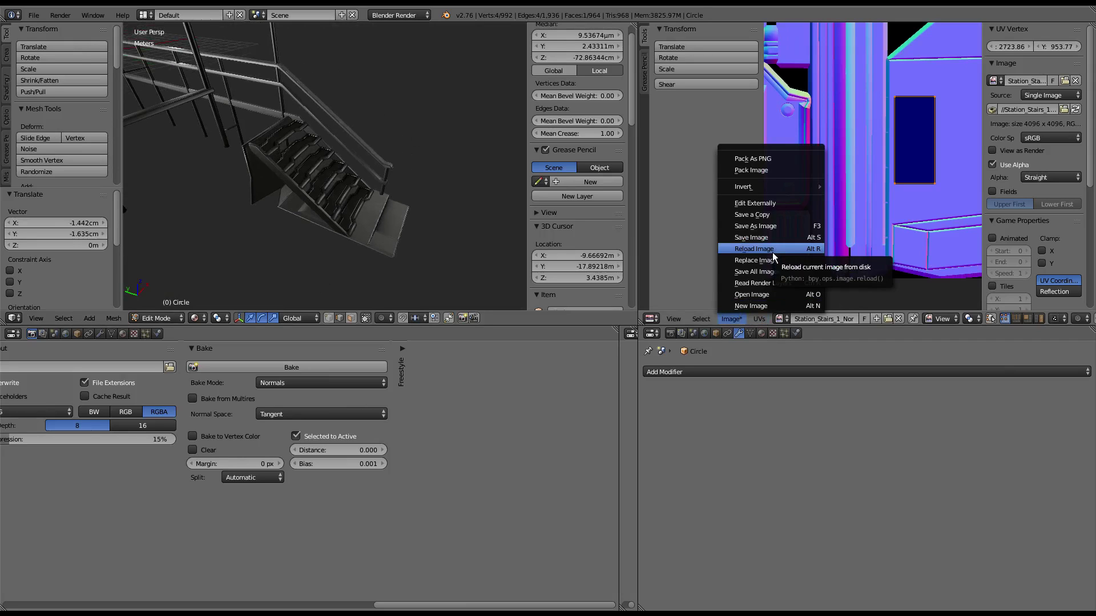
left_click(754, 249)
scroll(919, 179, "down", 2)
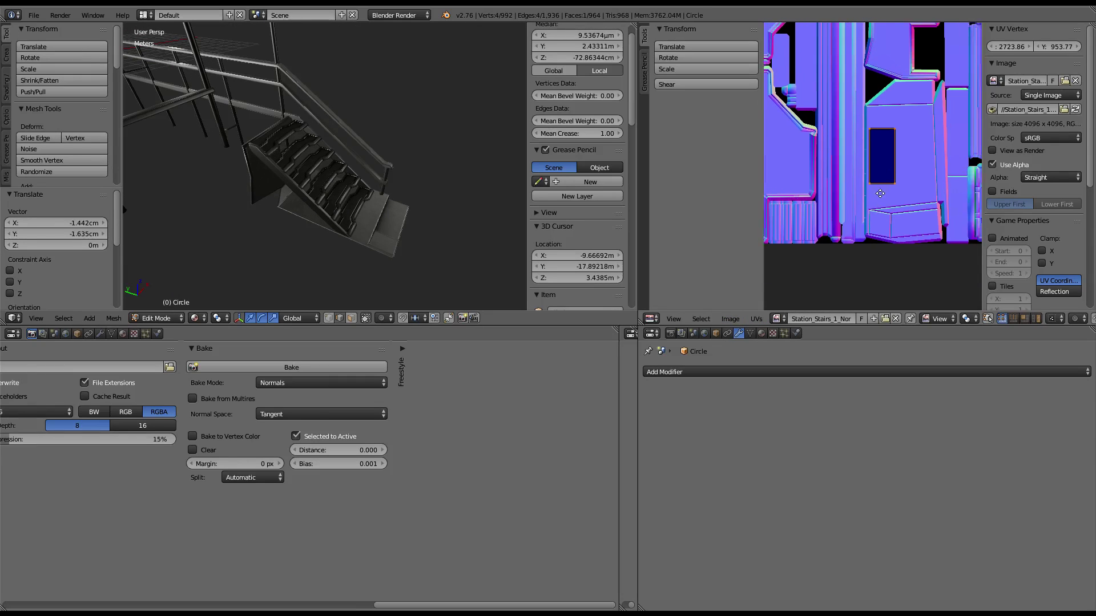
scroll(872, 185, "up", 2)
Step: Rotate the plate's UV island 90° so it lies horizontal over the slot
key("r")
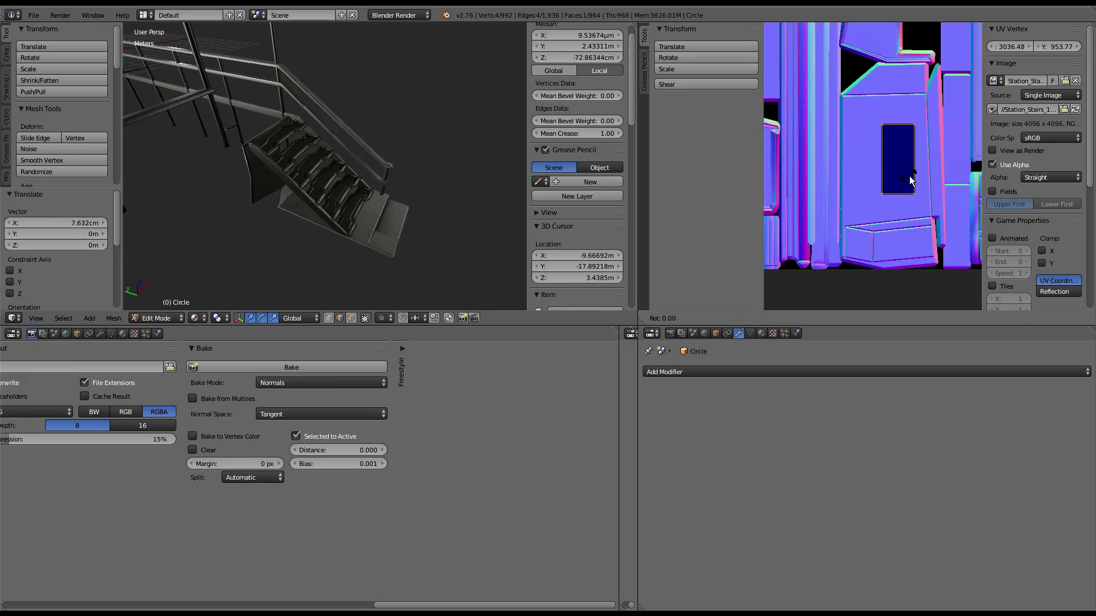
key("9")
key("0")
key("g")
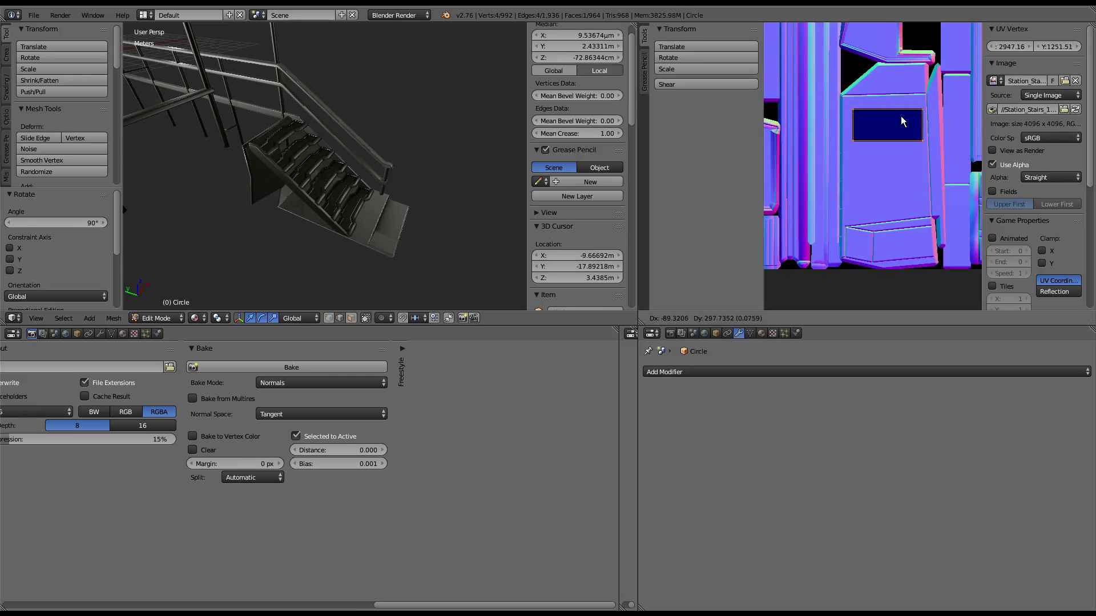
left_click(901, 115)
Step: Bake the horizontal plate into the normal map again
mouse_move(336, 188)
middle_mouse_down()
mouse_move(353, 198)
mouse_move(404, 162)
middle_mouse_up()
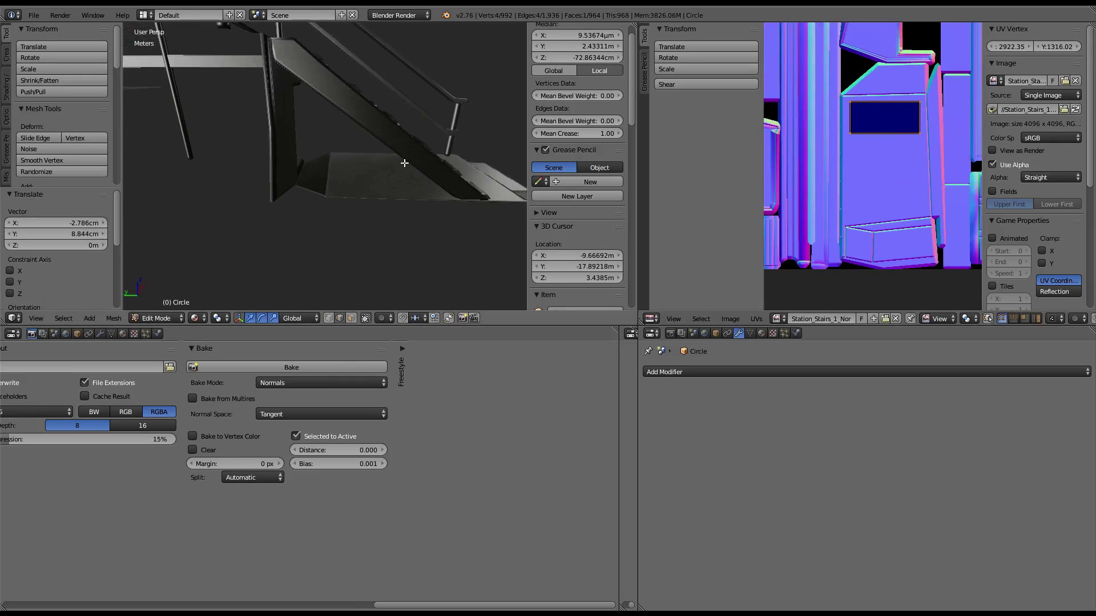
left_click(290, 368)
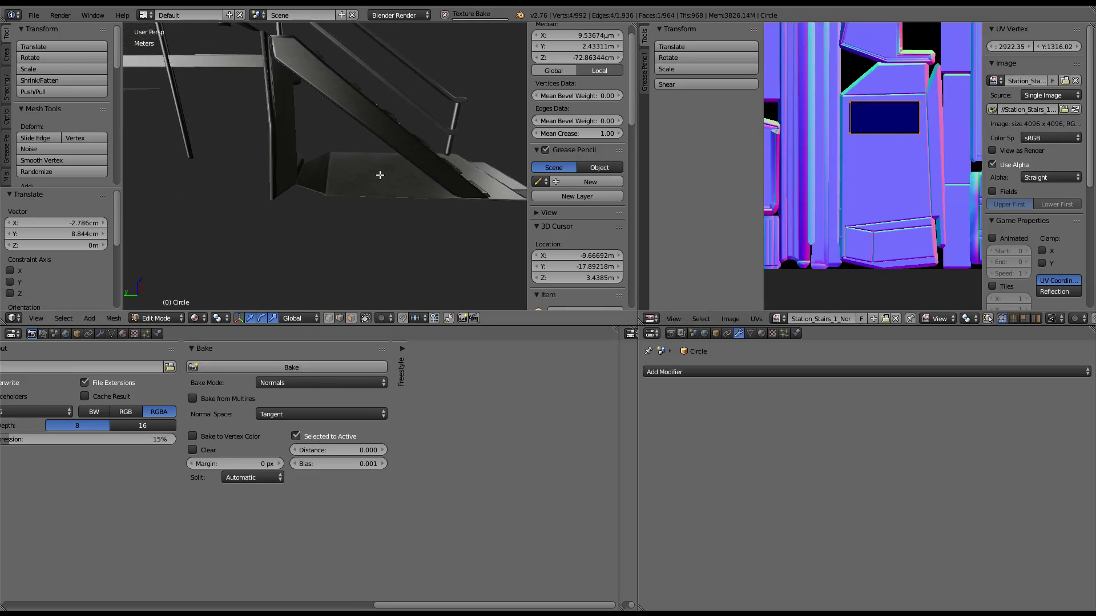
mouse_move(379, 174)
middle_mouse_down()
mouse_move(399, 203)
mouse_move(442, 211)
mouse_move(418, 165)
mouse_move(399, 166)
mouse_move(414, 155)
mouse_move(382, 149)
mouse_move(392, 134)
middle_mouse_up()
Step: Duplicate the plate face downward along Z and place its UVs below the first plate
key("shift+d")
key("Escape")
key("g")
key("z")
key("Return")
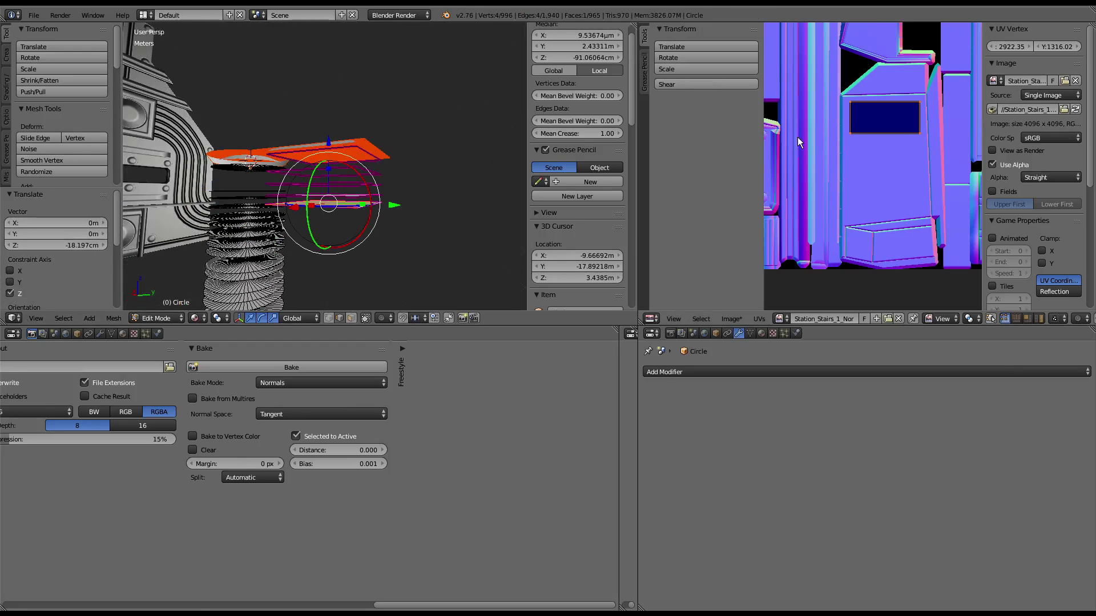
key("g")
left_click(943, 171)
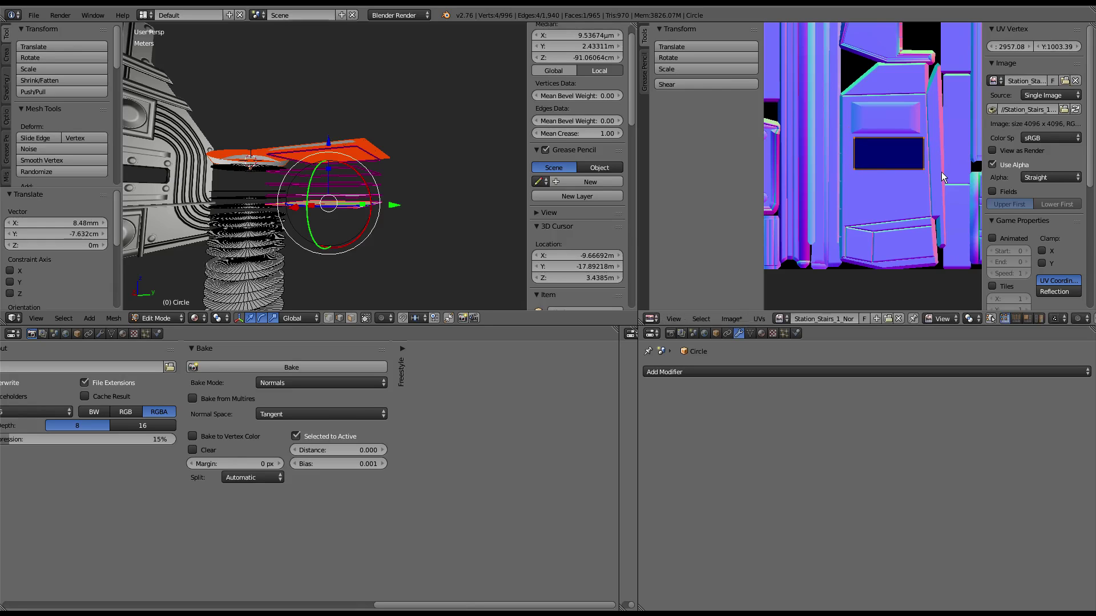
middle_click_drag(943, 171, 933, 127, "ctrl")
key("g")
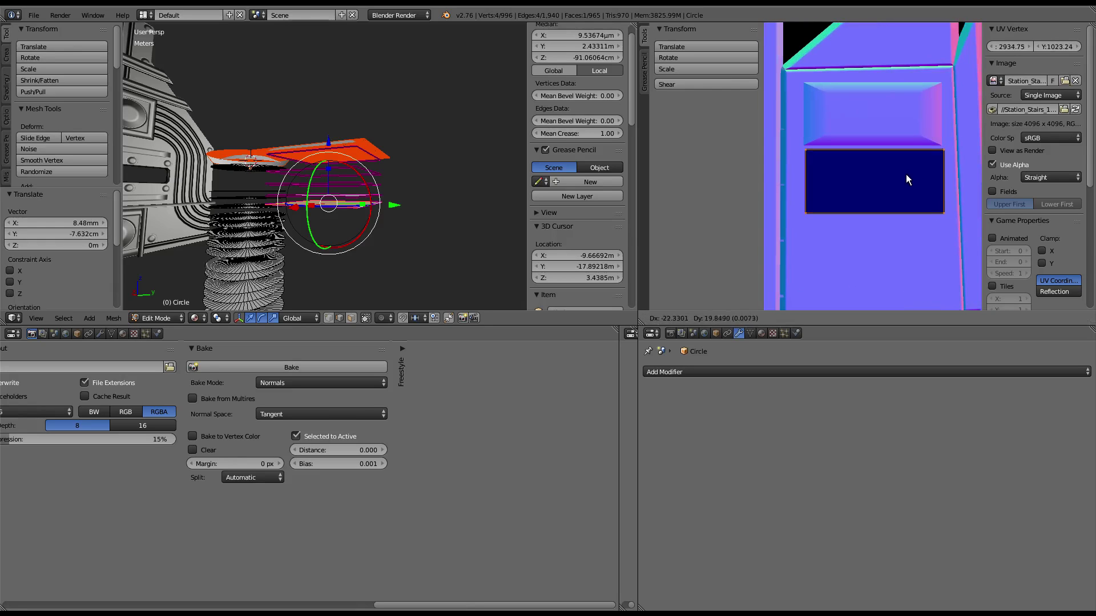
left_click(905, 174)
Step: Add a third plate copy lower down, drop its UVs lower in the slot, and bake
key("shift+d")
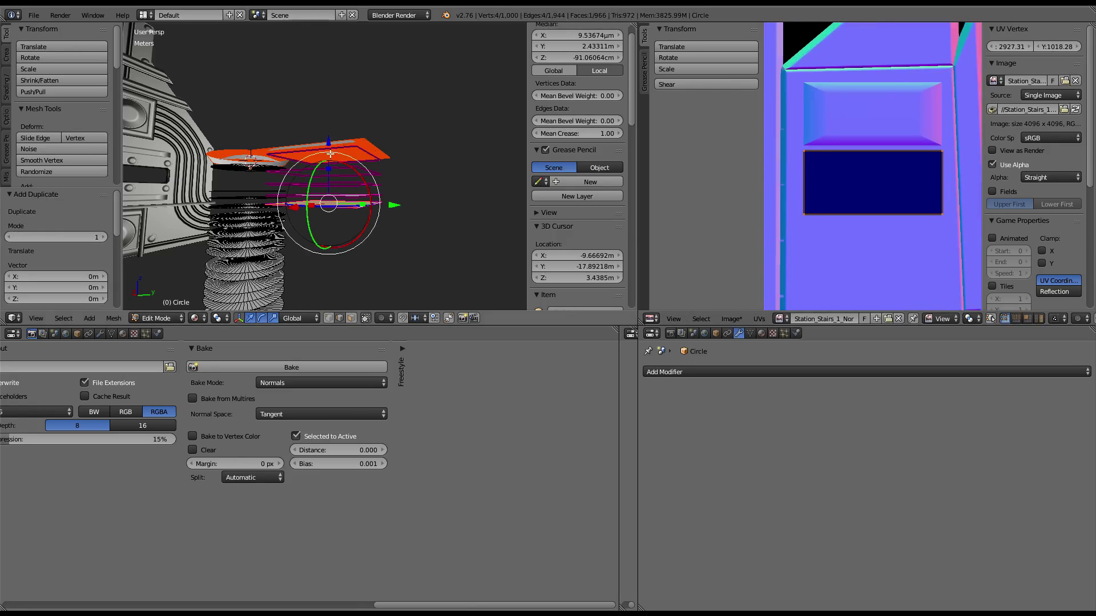
key("z")
left_click(332, 152)
key("g")
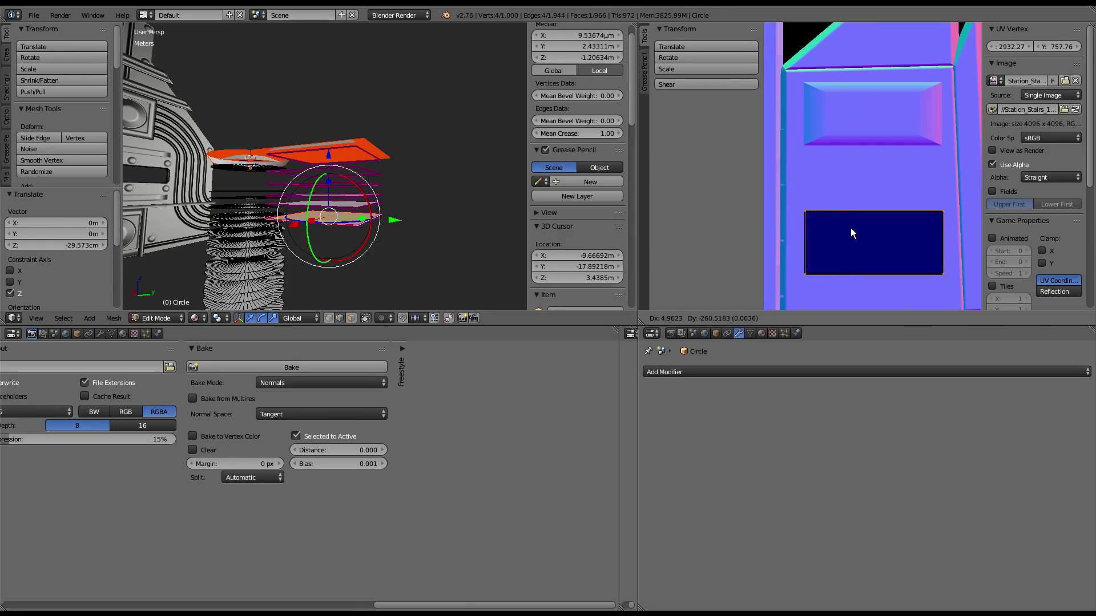
left_click(850, 228)
left_click(302, 368)
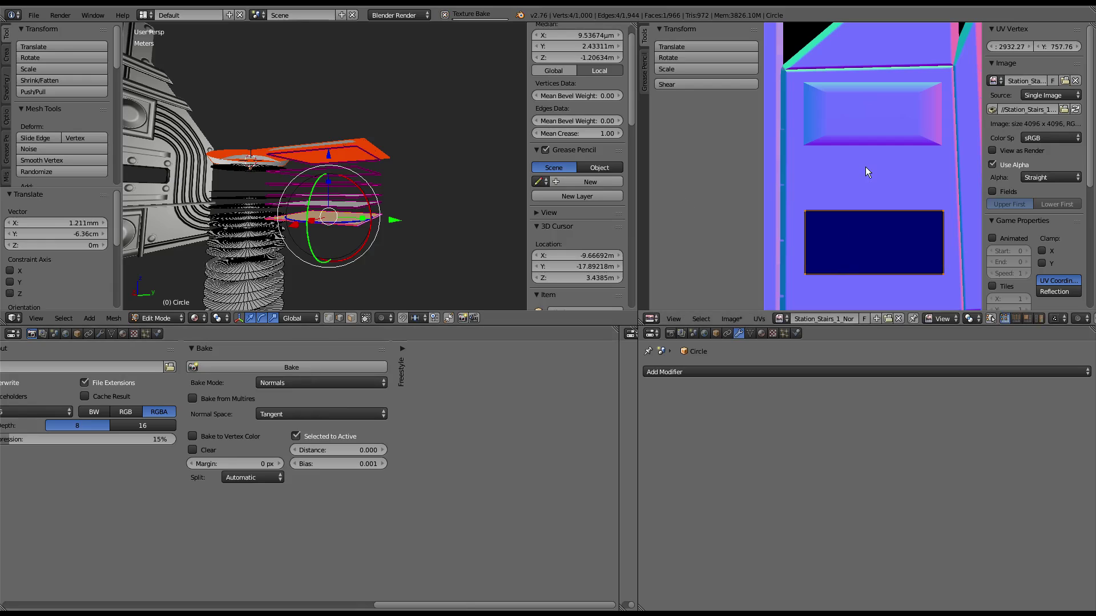
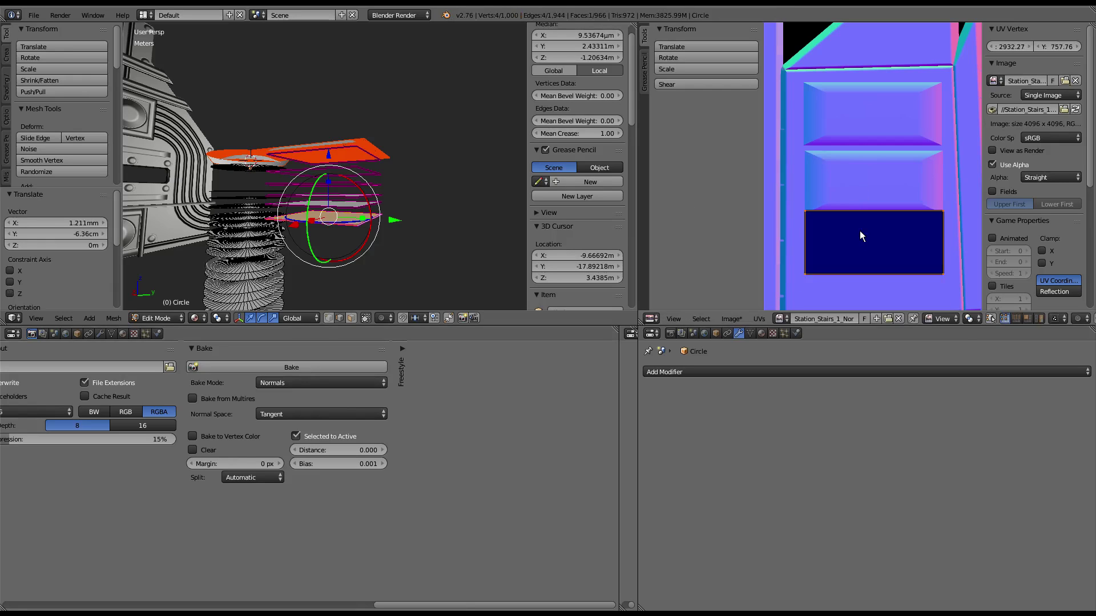
Step: Inspect the stairs from below, then reload the baked normal map from disk
scroll(257, 148, "down", 5)
mouse_move(257, 147)
middle_mouse_down()
mouse_move(313, 94)
mouse_move(323, 109)
mouse_move(289, 103)
middle_mouse_up()
scroll(312, 99, "up", 3)
scroll(954, 102, "down", 4)
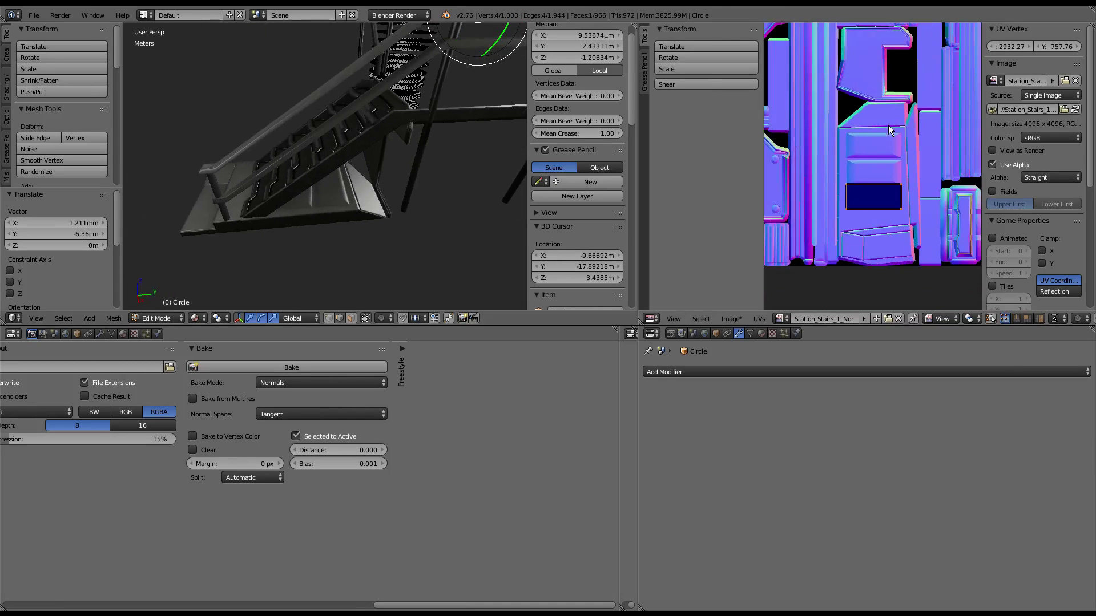
scroll(888, 125, "up", 1)
left_click(737, 320)
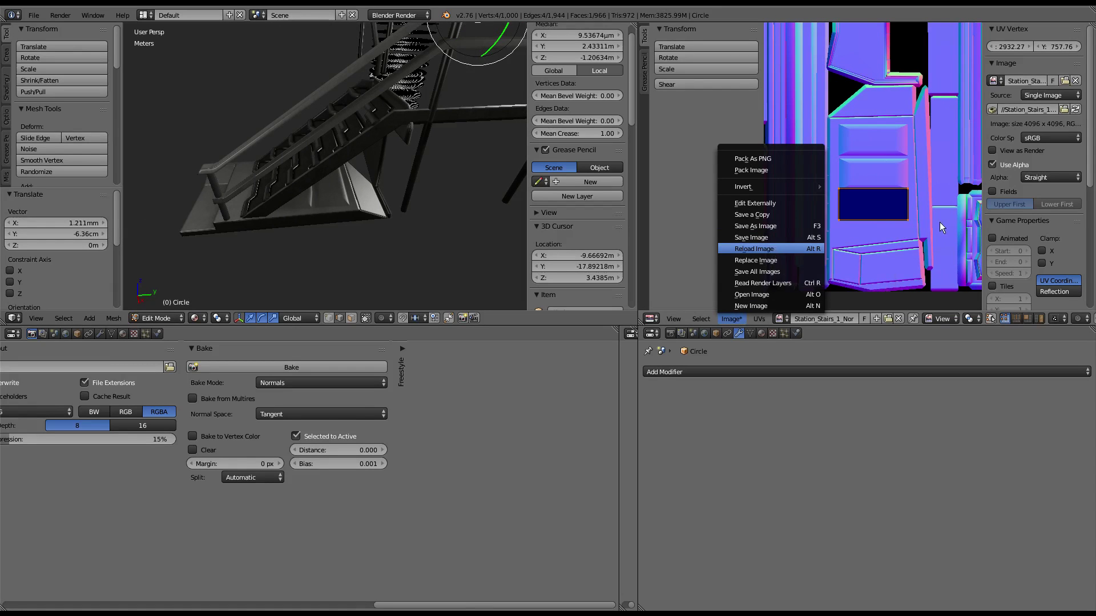
left_click(771, 251)
Step: Select the whole mesh and maximize the image editor to show its UV faces
middle_click_drag(343, 143, 389, 131)
key("a")
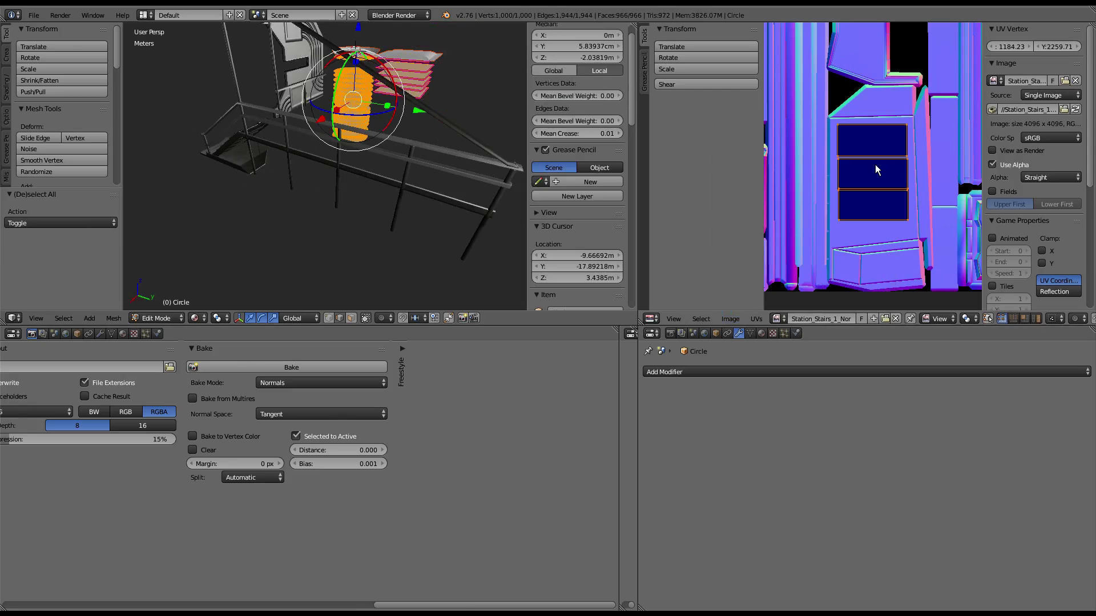
key("ctrl+Up")
scroll(692, 299, "up", 1)
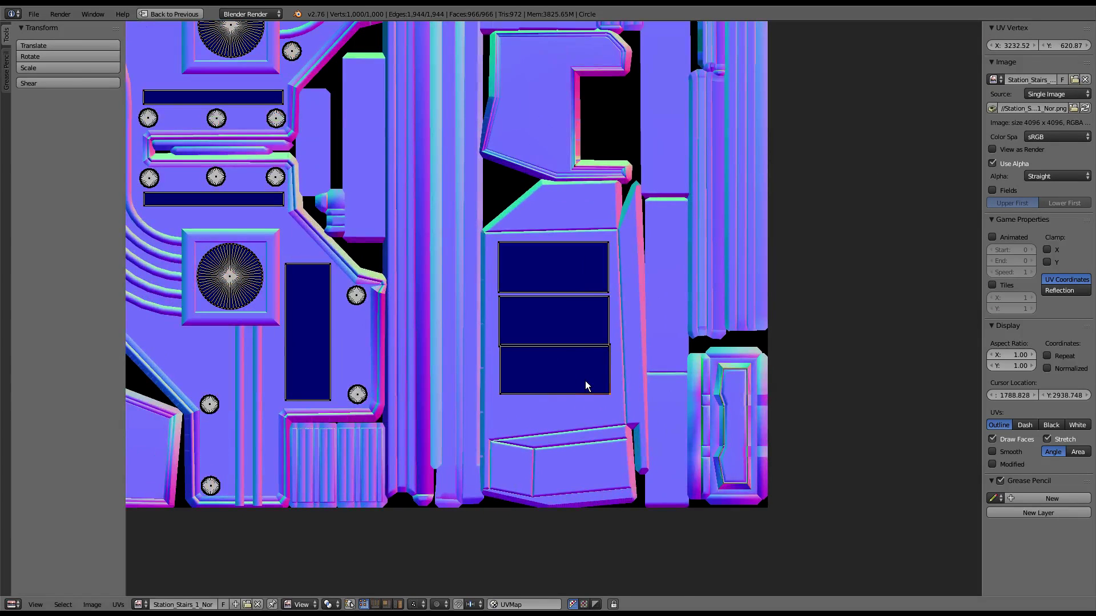
Step: Move the bottom UV face higher up and return to the split layout
scroll(687, 280, "up", 3)
key("g")
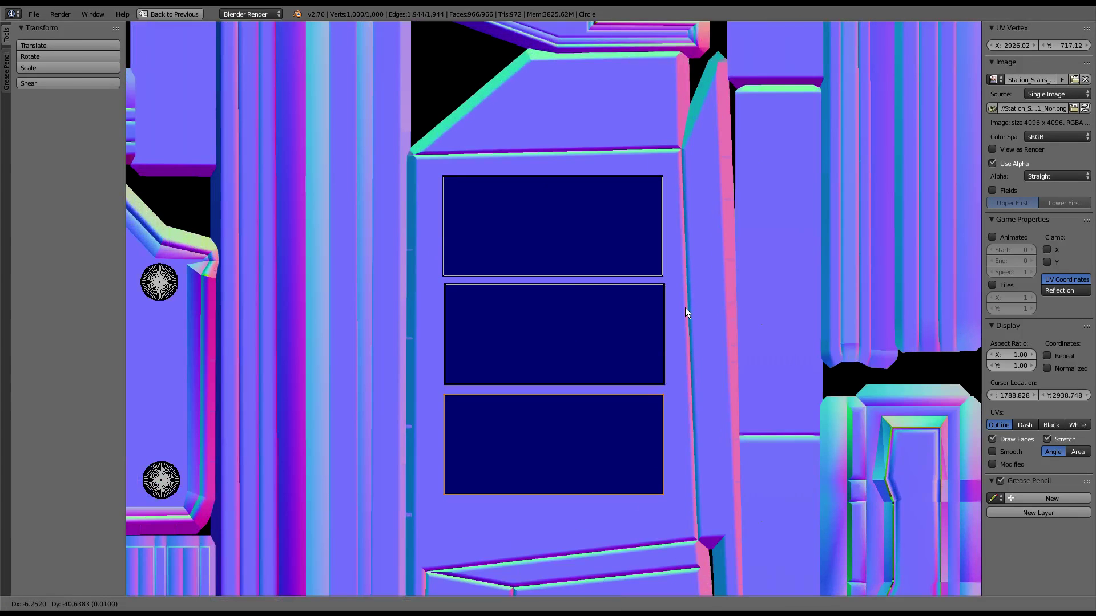
left_click(686, 307)
scroll(686, 306, "down", 5)
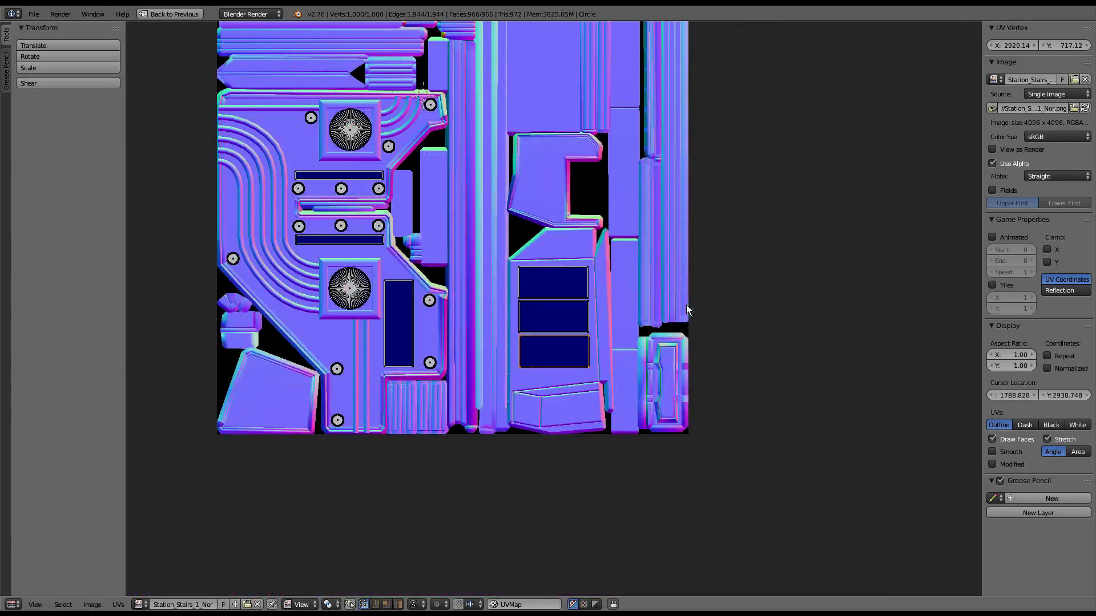
key("ctrl+Up")
Step: Duplicate a single Circle face and lower the copy about 55 cm along Z
mouse_move(400, 148)
middle_mouse_down()
mouse_move(359, 164)
mouse_move(320, 120)
mouse_move(458, 101)
middle_mouse_up()
scroll(351, 160, "up", 5)
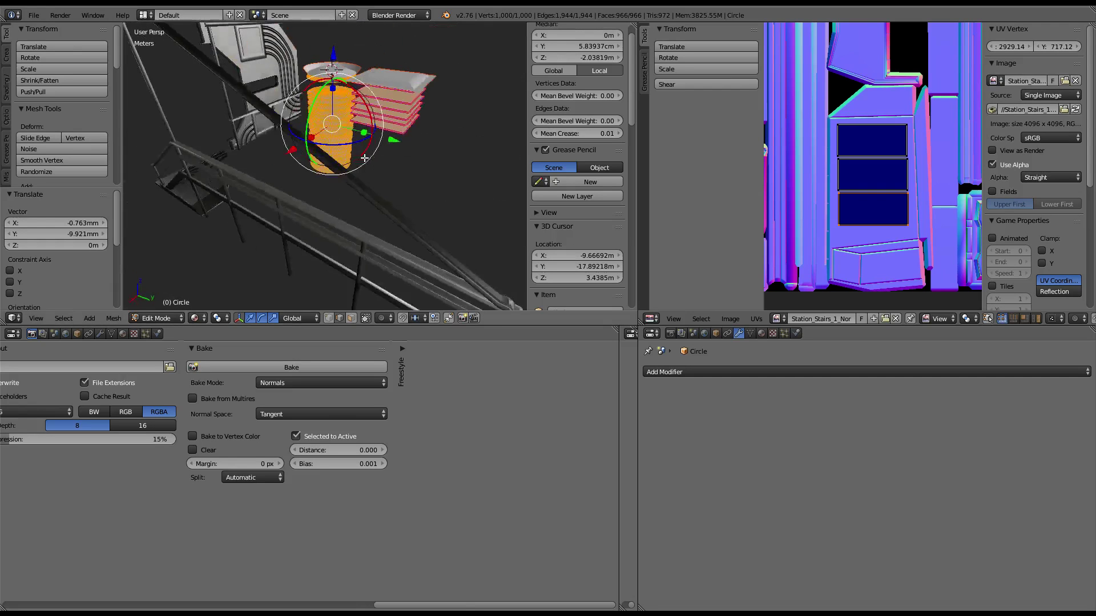
scroll(887, 148, "down", 1)
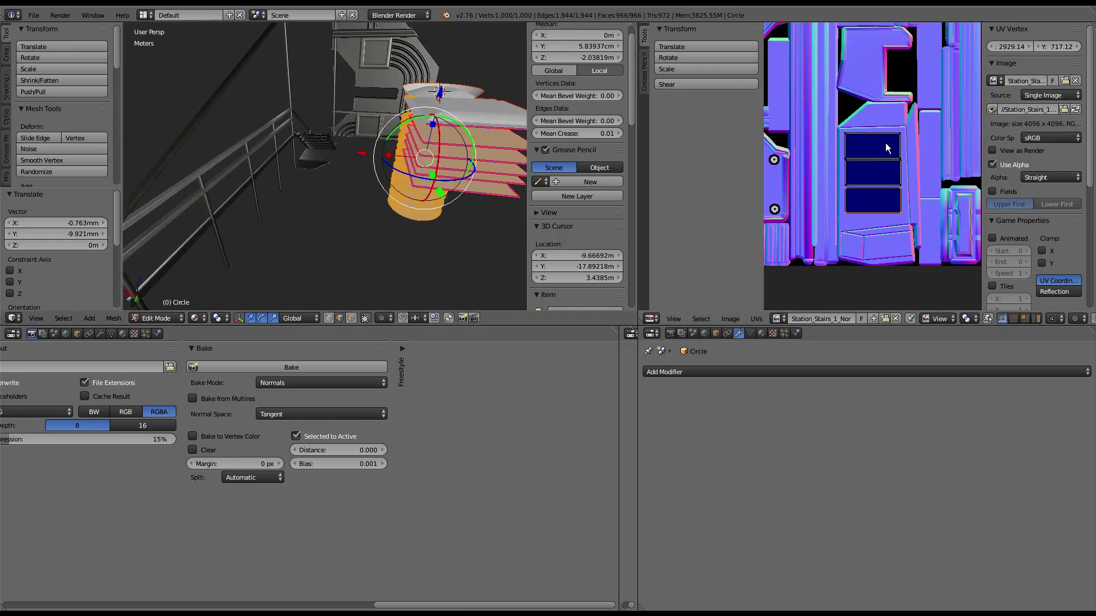
right_click(484, 189)
key("shift+d")
key("Escape")
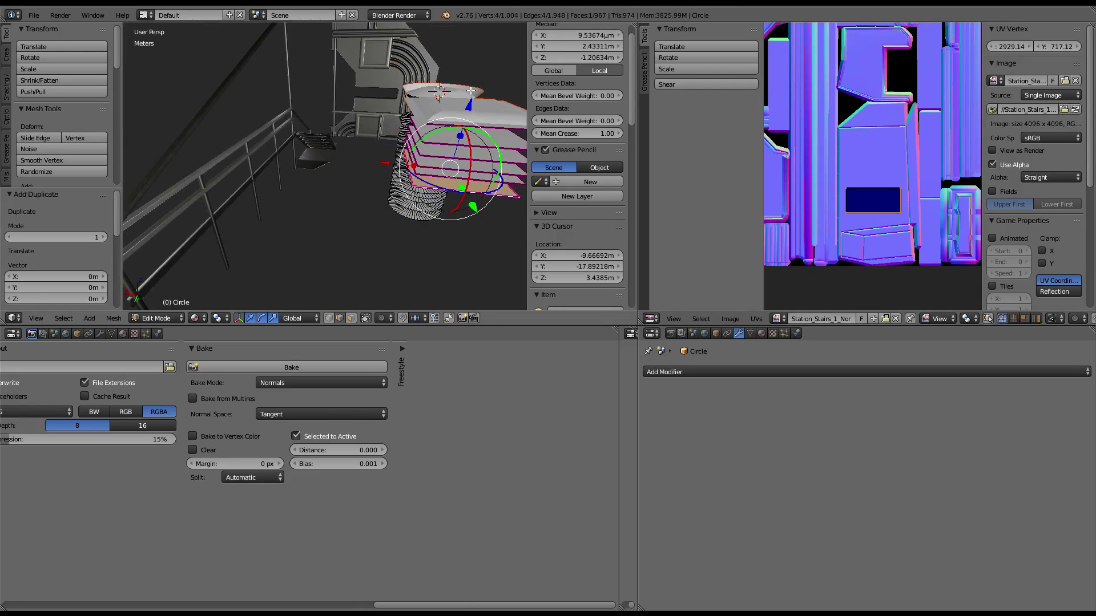
left_click_drag(471, 91, 465, 112)
Step: Place the dark-blue UV face on the right-hand island, rotated 90°
key("ctrl+Up")
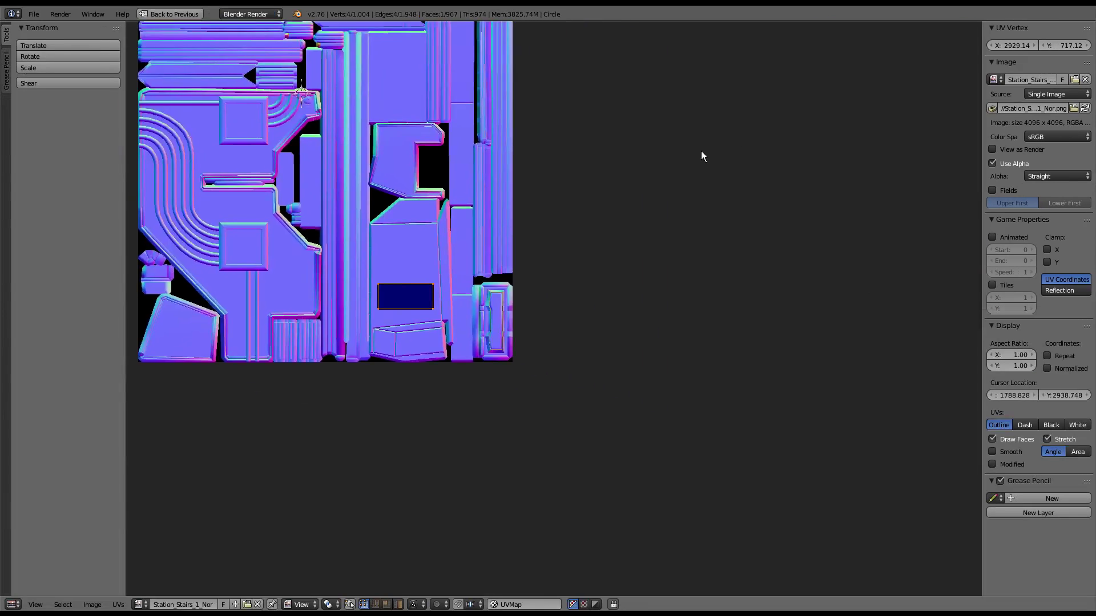
scroll(448, 166, "up", 2)
middle_click_drag(448, 166, 648, 135)
scroll(542, 189, "up", 2)
key("a")
key("g")
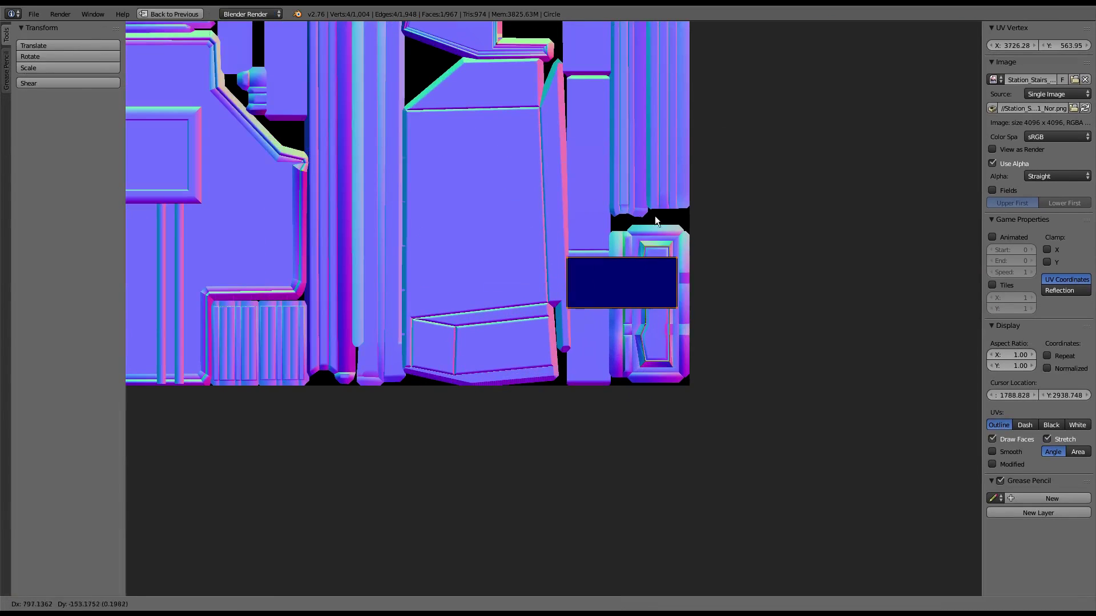
left_click(663, 217)
type("r90")
key("Return")
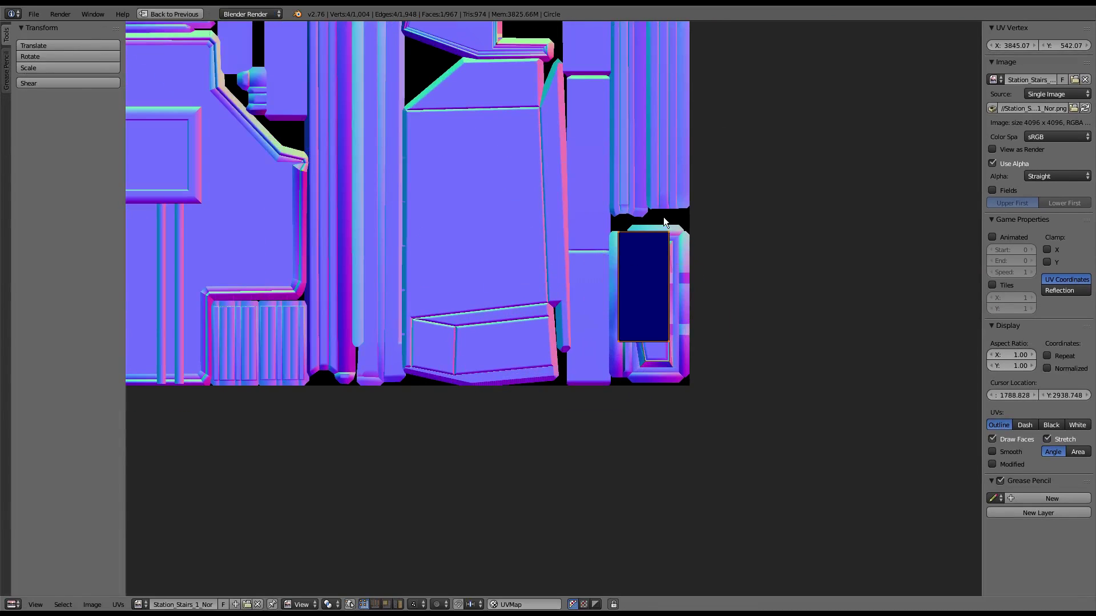
Step: Reposition the dark-blue face further down-right and stretch it vertically into a tall bar
scroll(663, 217, "up", 1)
key("g")
scroll(781, 228, "up", 1)
left_click(674, 243)
key("s")
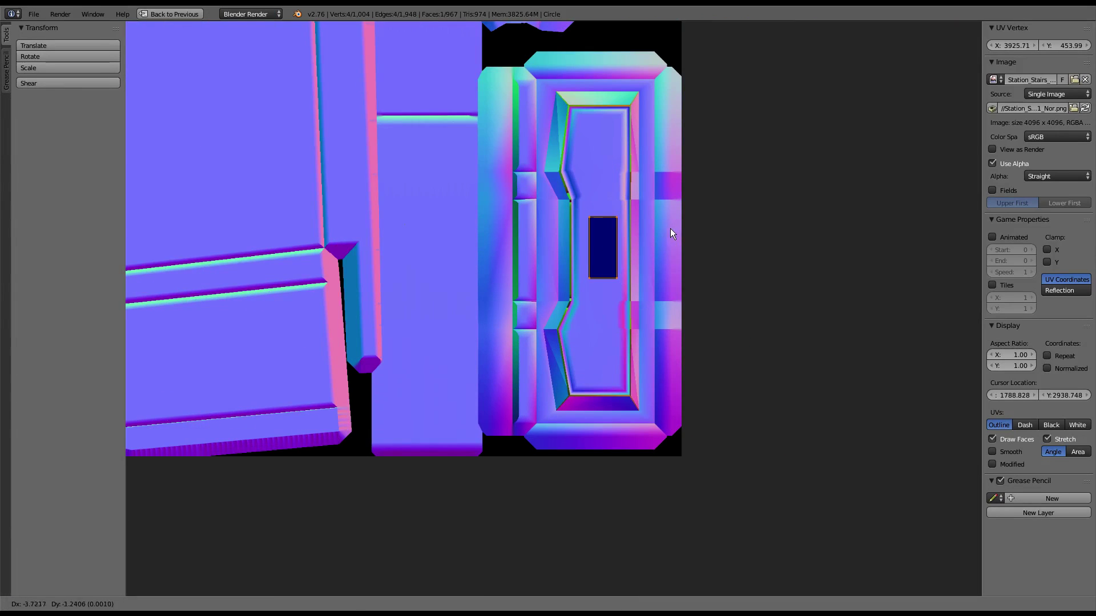
key("y")
left_click(596, 484)
Step: Reposition the bar, narrow it along X and lengthen it along Y
key("g")
left_click(657, 386)
key("s")
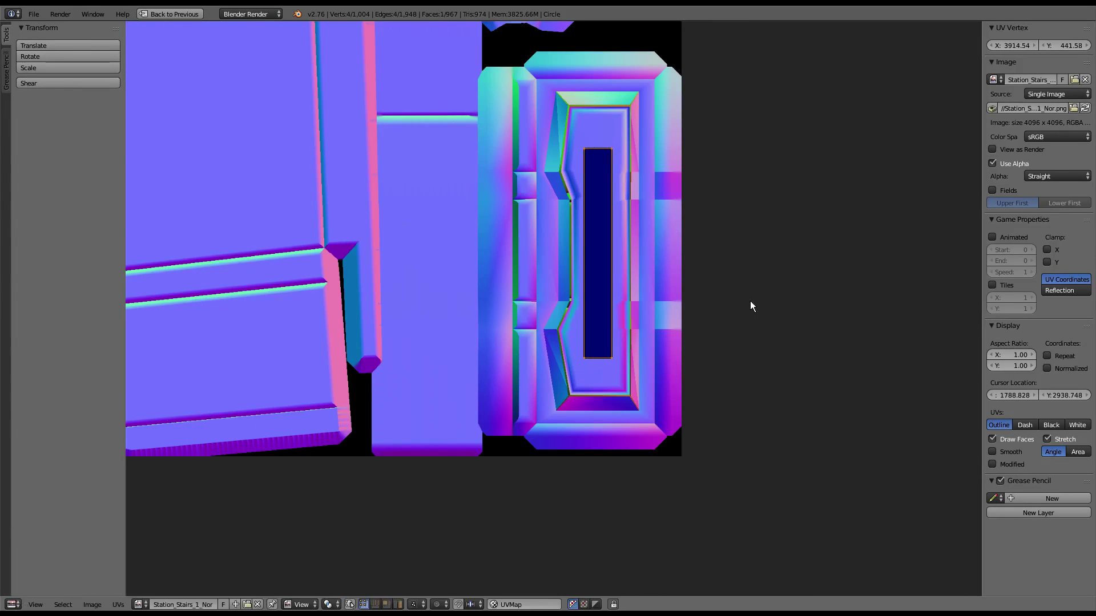
key("x")
left_click(730, 225)
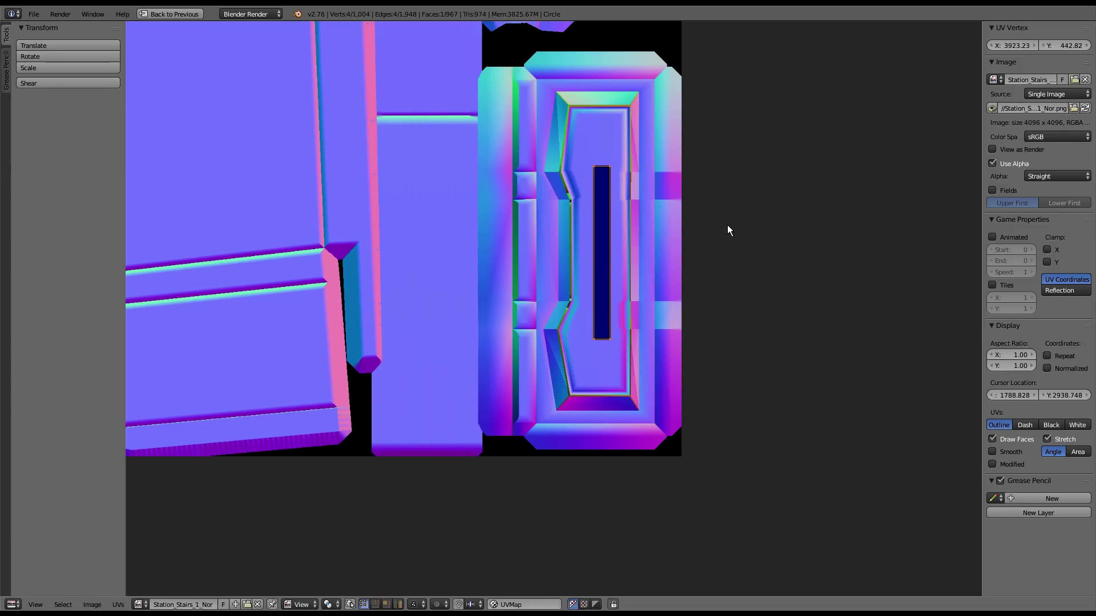
key("s")
key("y")
left_click(598, 408)
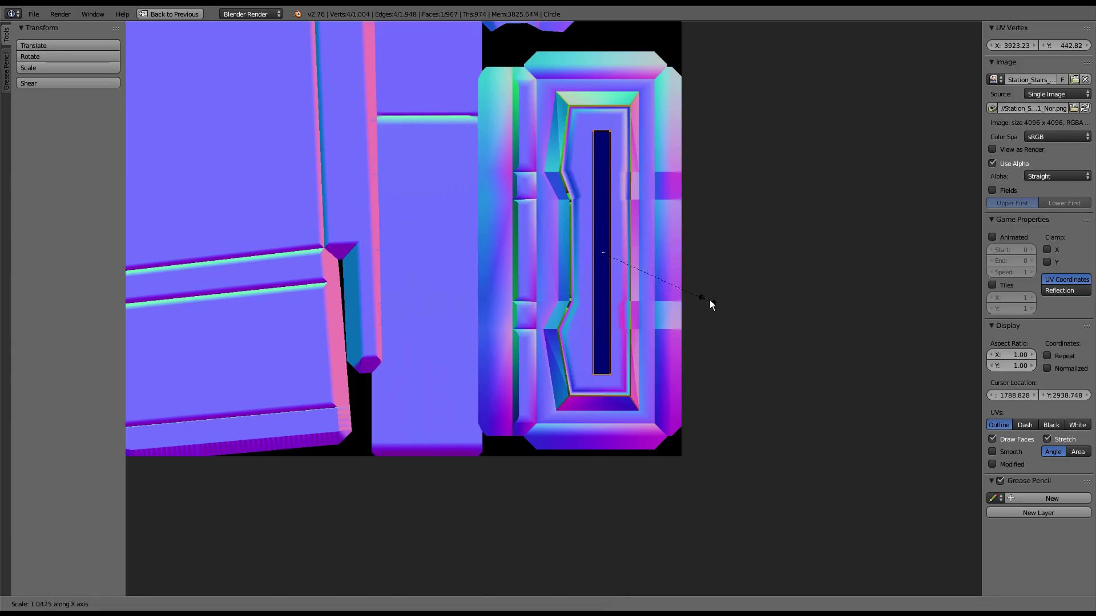
key("ctrl+Up")
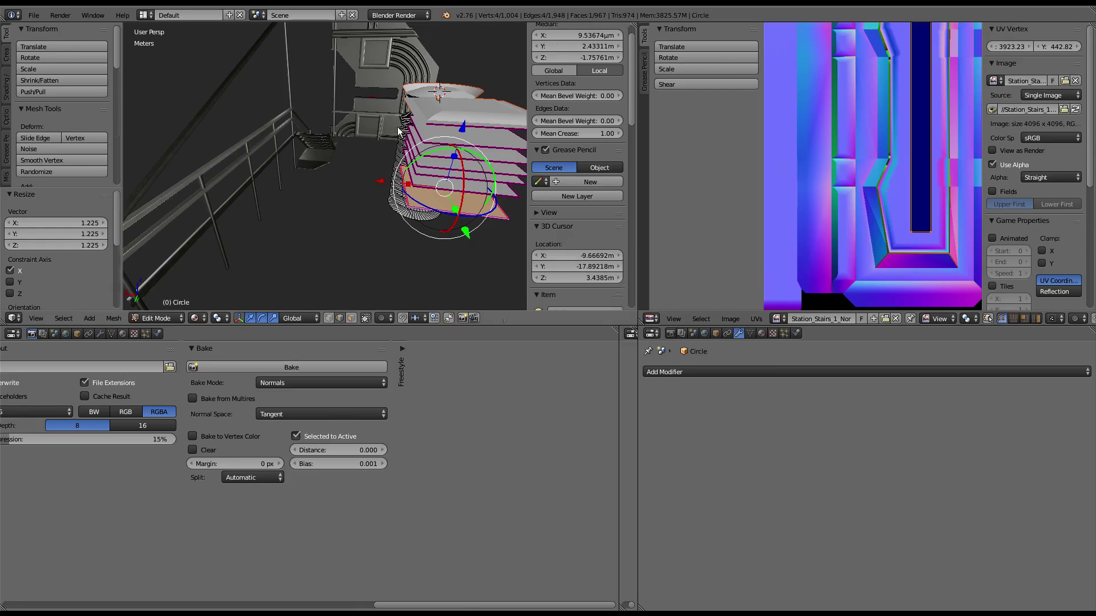
Step: Rebake the normal map in Object Mode, reload Station_Stairs_1, and return to Edit Mode
key("Tab")
left_click(338, 364)
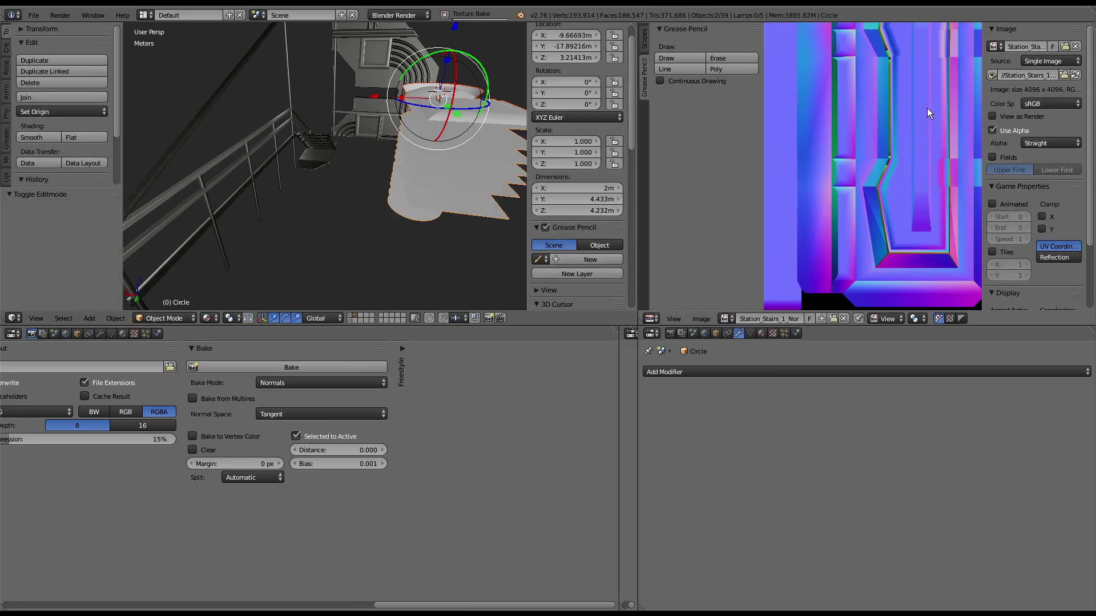
mouse_move(258, 146)
middle_mouse_down()
mouse_move(400, 156)
mouse_move(321, 111)
mouse_move(387, 146)
mouse_move(358, 87)
mouse_move(375, 53)
mouse_move(392, 178)
mouse_move(326, 157)
mouse_move(354, 171)
middle_mouse_up()
left_click(702, 319)
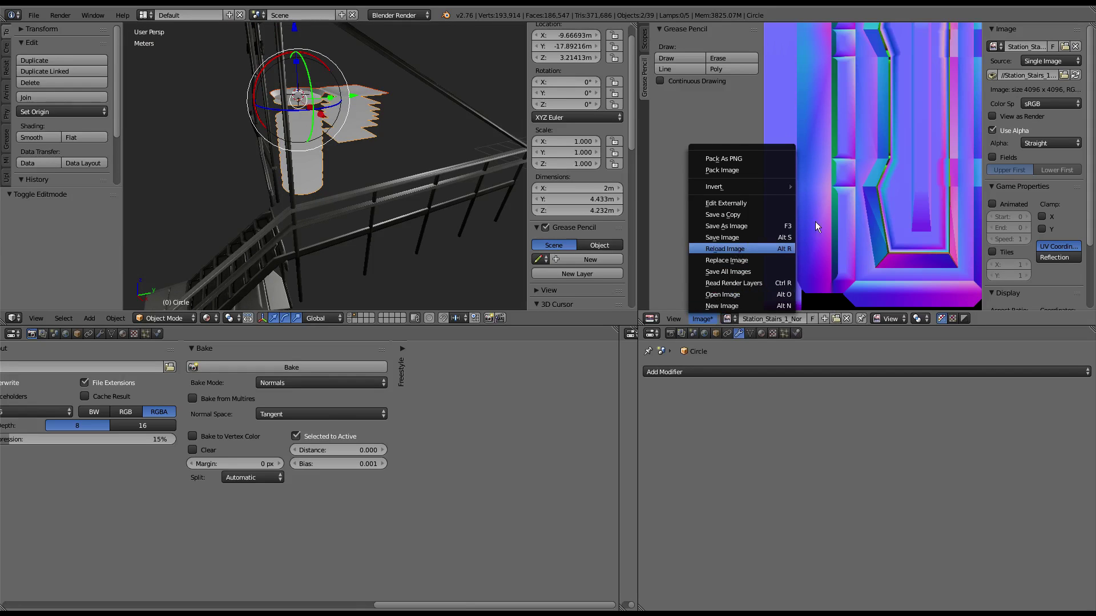
left_click(736, 249)
key("Tab")
Step: Maximize the image editor and move the bar onto the central strip
key("shift+space")
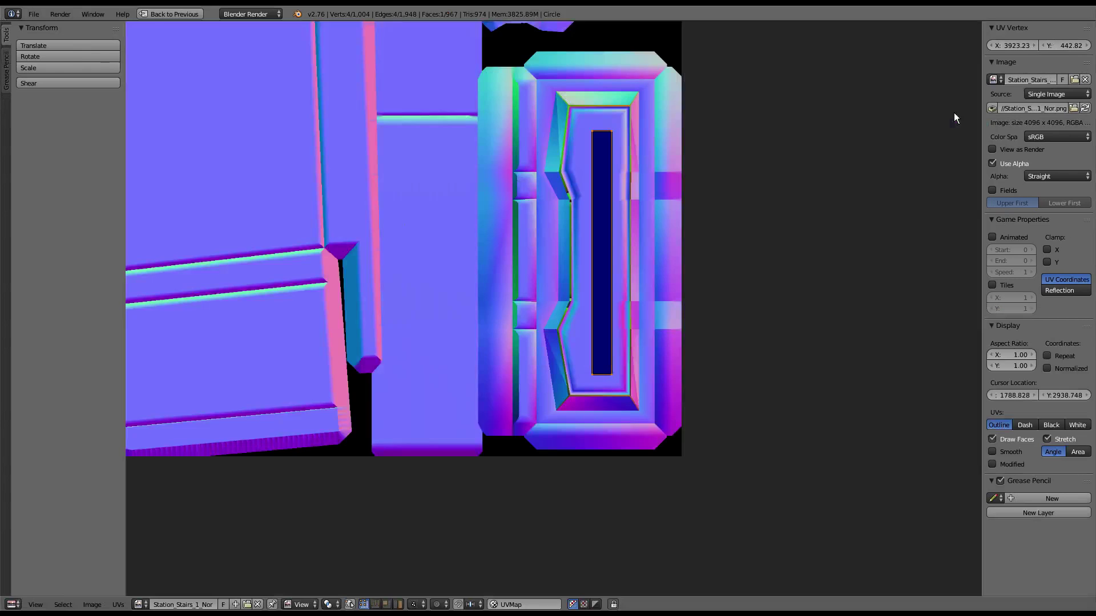
scroll(954, 112, "down", 2)
middle_click_drag(710, 186, 776, 269)
scroll(775, 275, "down", 1)
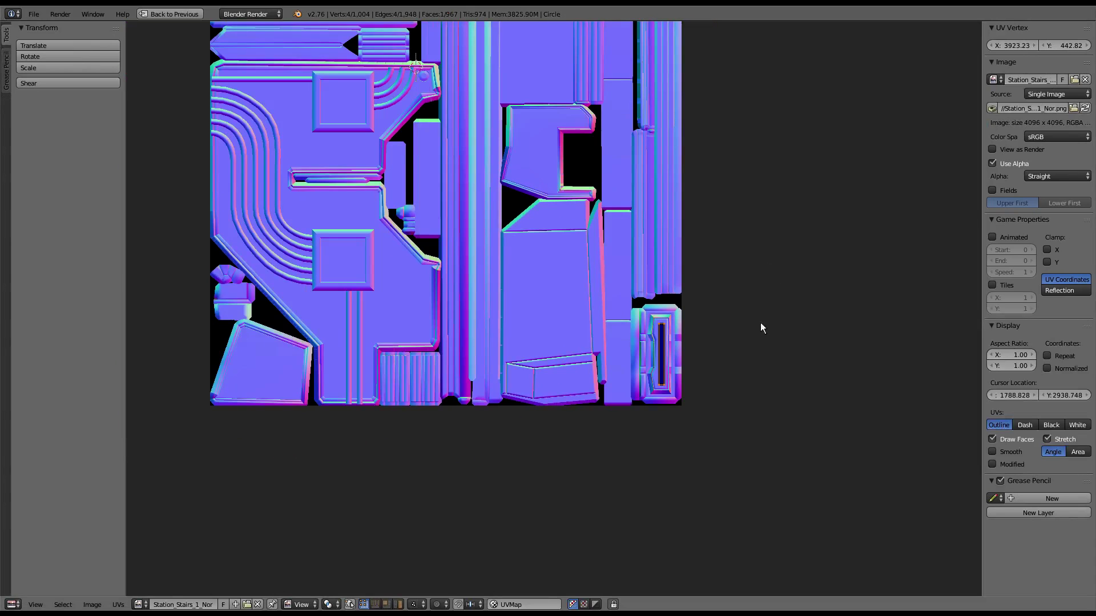
middle_click_drag(758, 316, 838, 373)
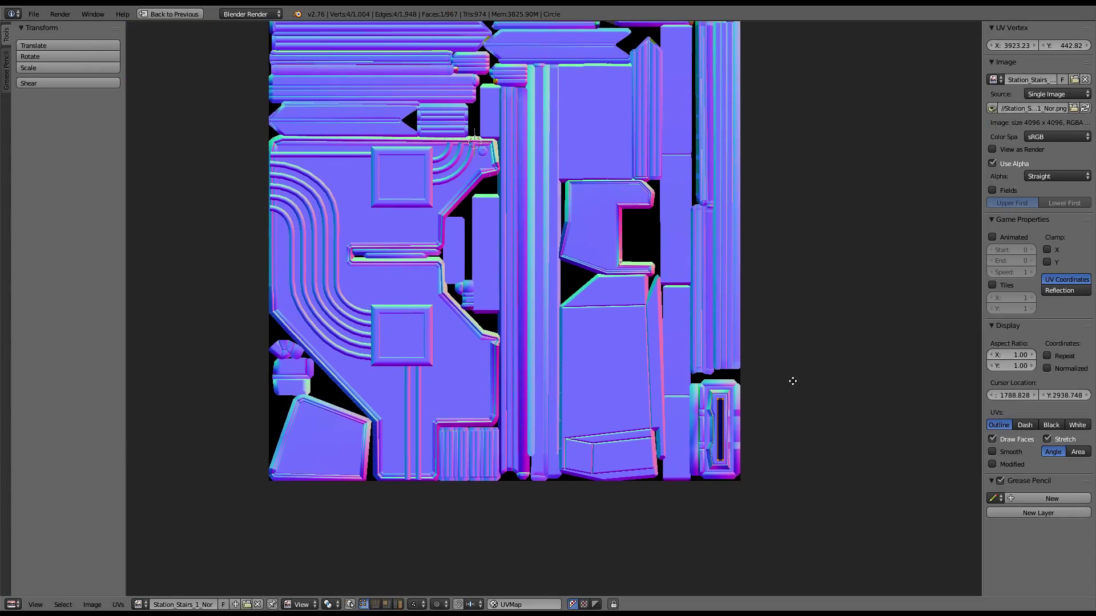
key("g")
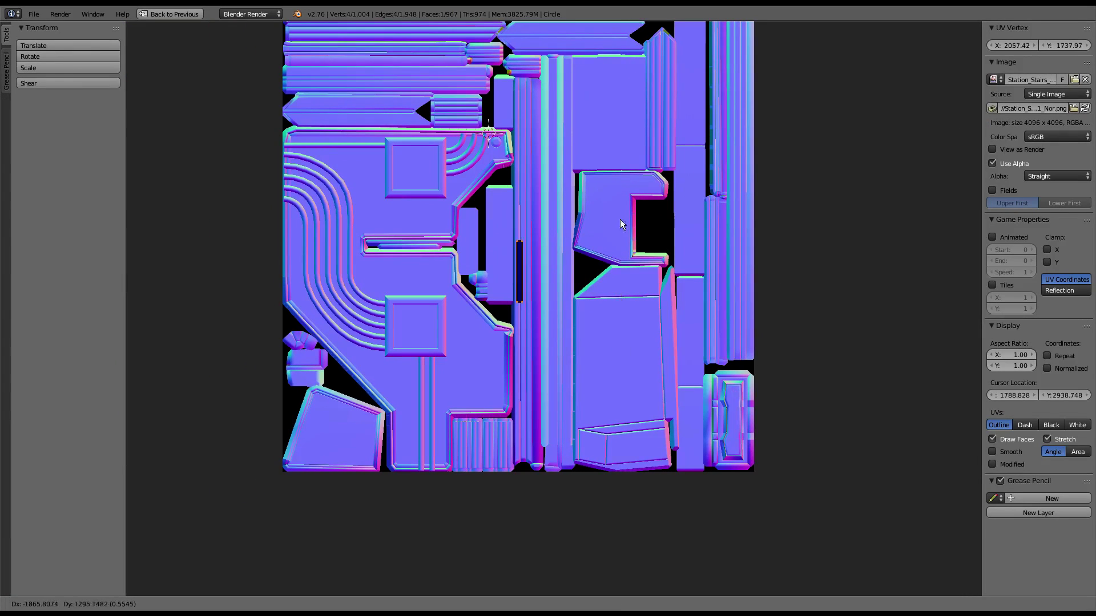
left_click(612, 168)
Step: Shift the bar down-right into the narrow strip beside the central island
scroll(580, 149, "down", 1)
scroll(597, 183, "down", 1)
scroll(611, 226, "up", 2)
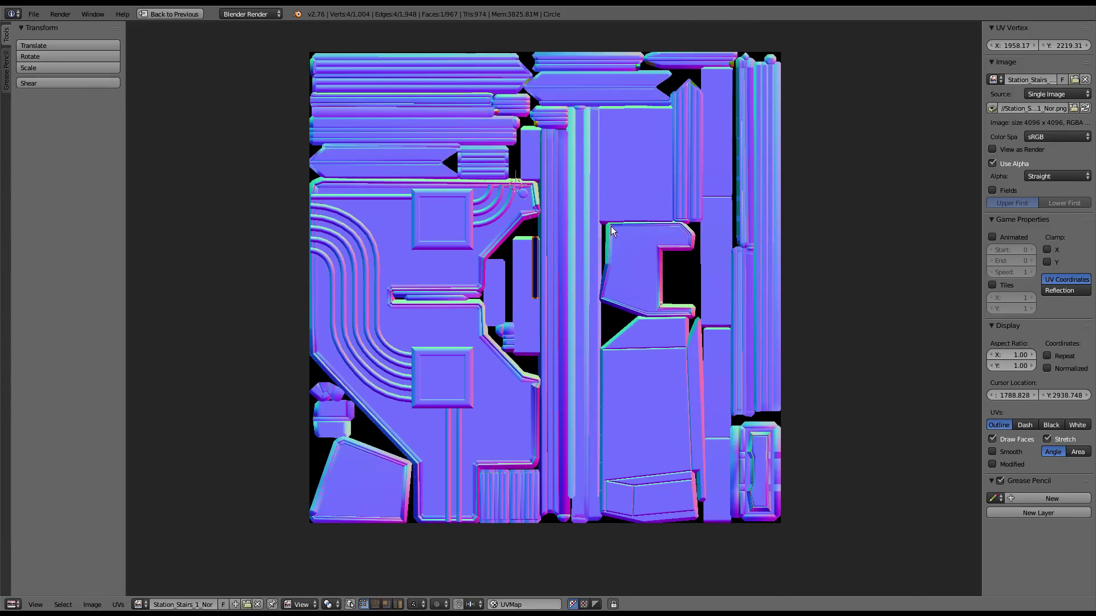
scroll(638, 234, "up", 2)
scroll(638, 234, "down", 1)
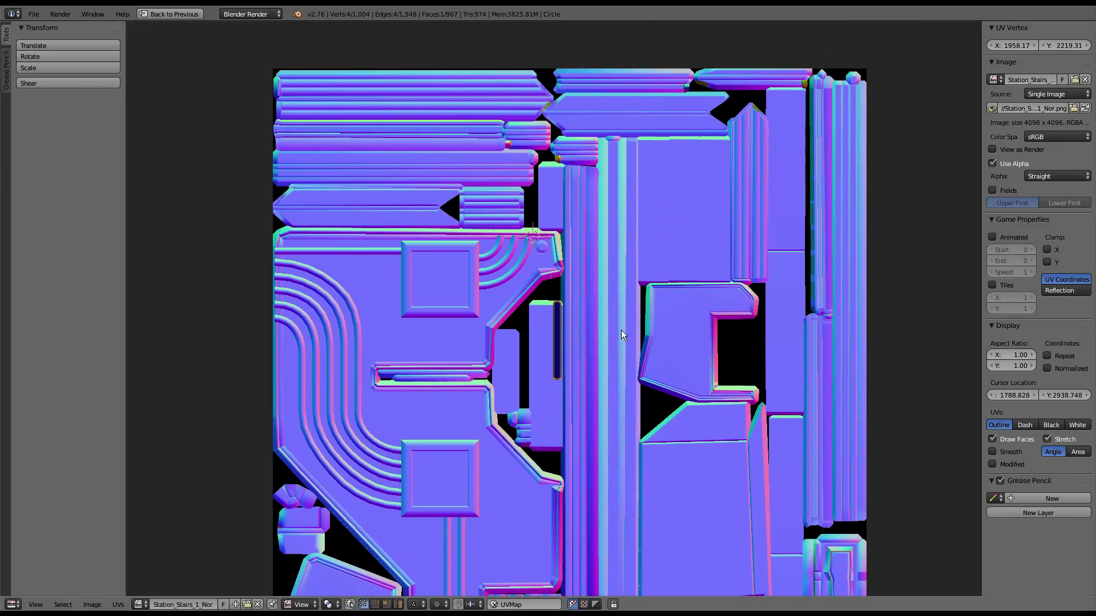
middle_click_drag(616, 165, 556, 140)
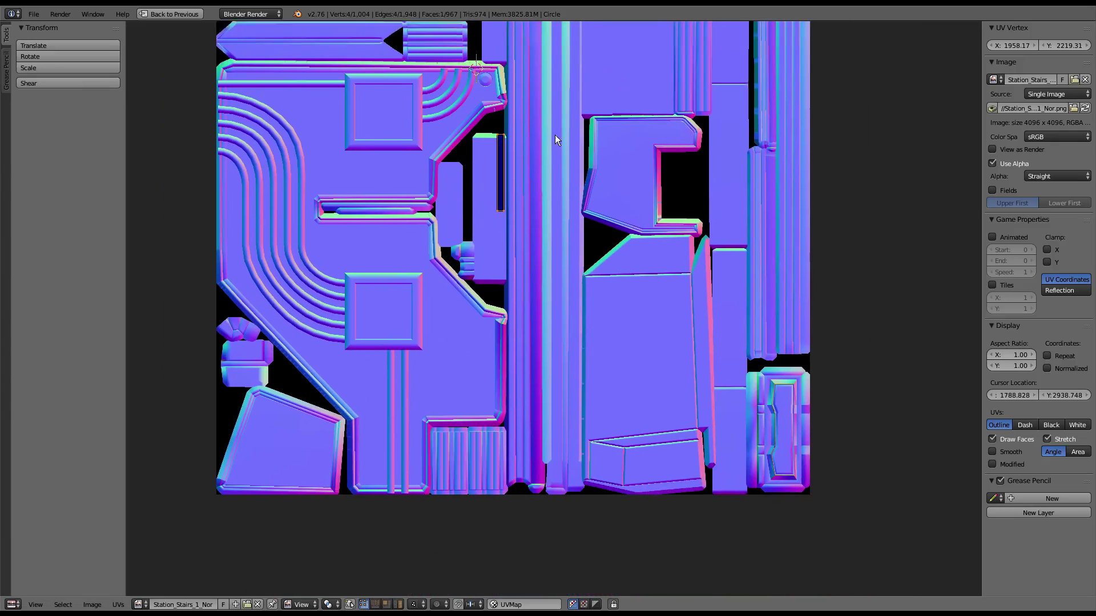
key("g")
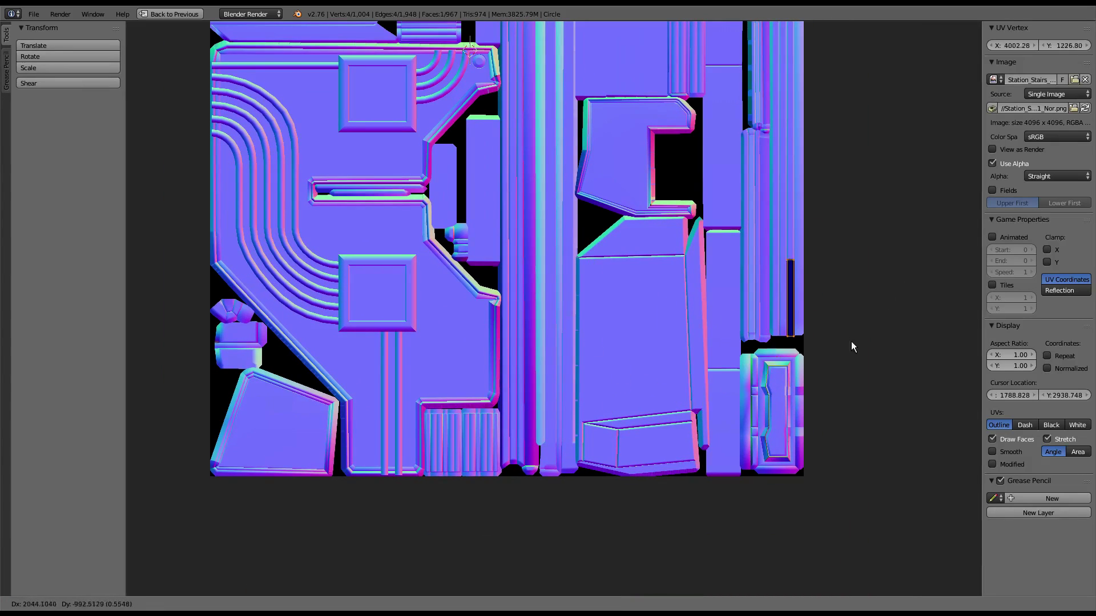
left_click(803, 325)
Step: Widen the bar slightly along X, restore the layout, and bake the normal map again
key("s")
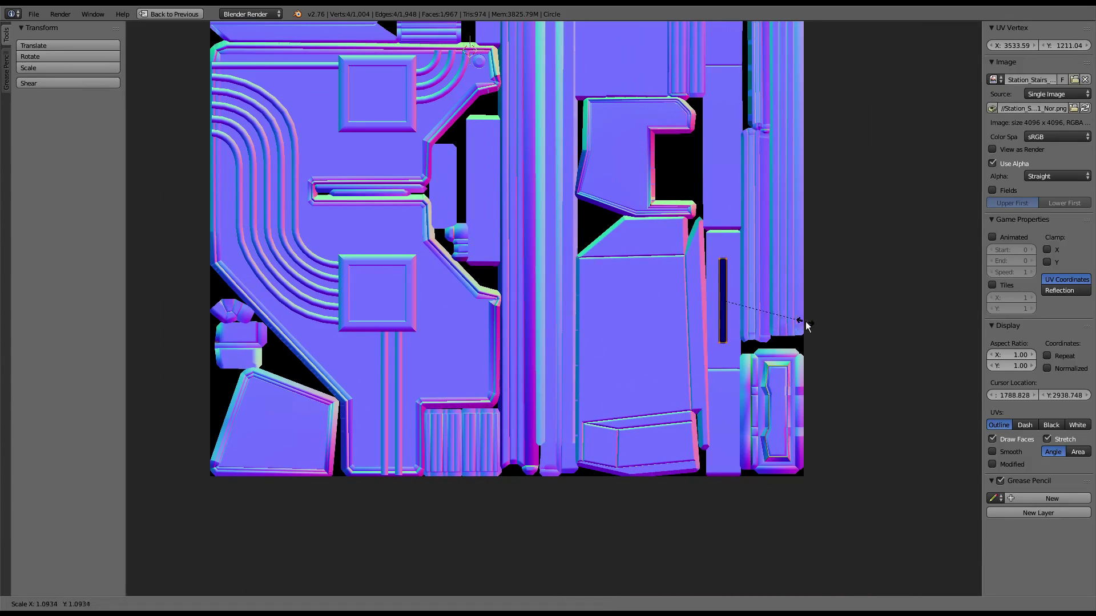
scroll(827, 320, "up", 2)
key("x")
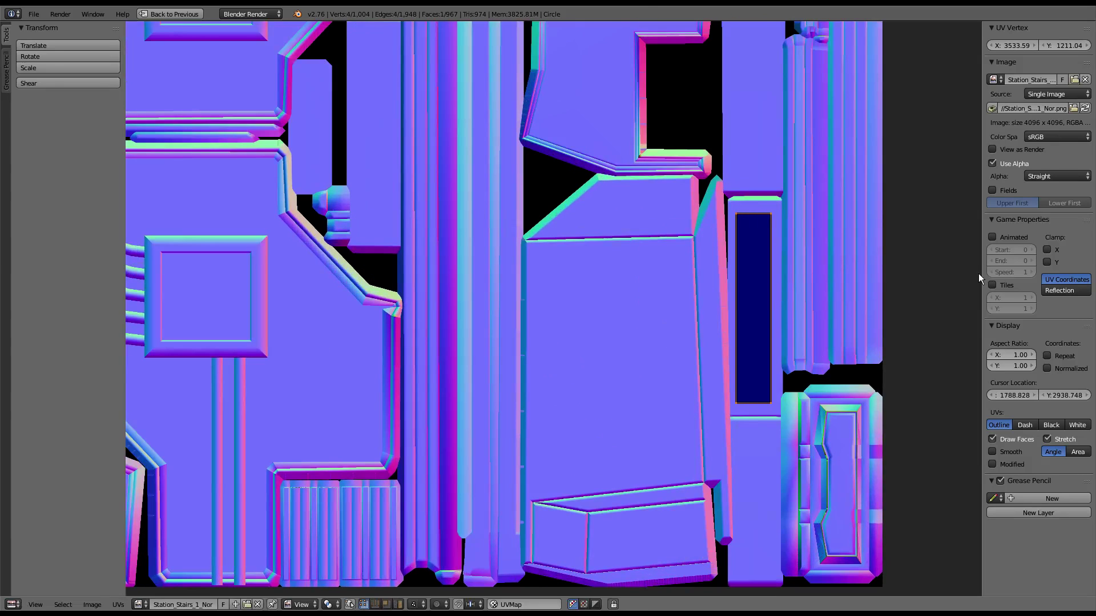
key("ctrl+Up")
left_click(369, 371)
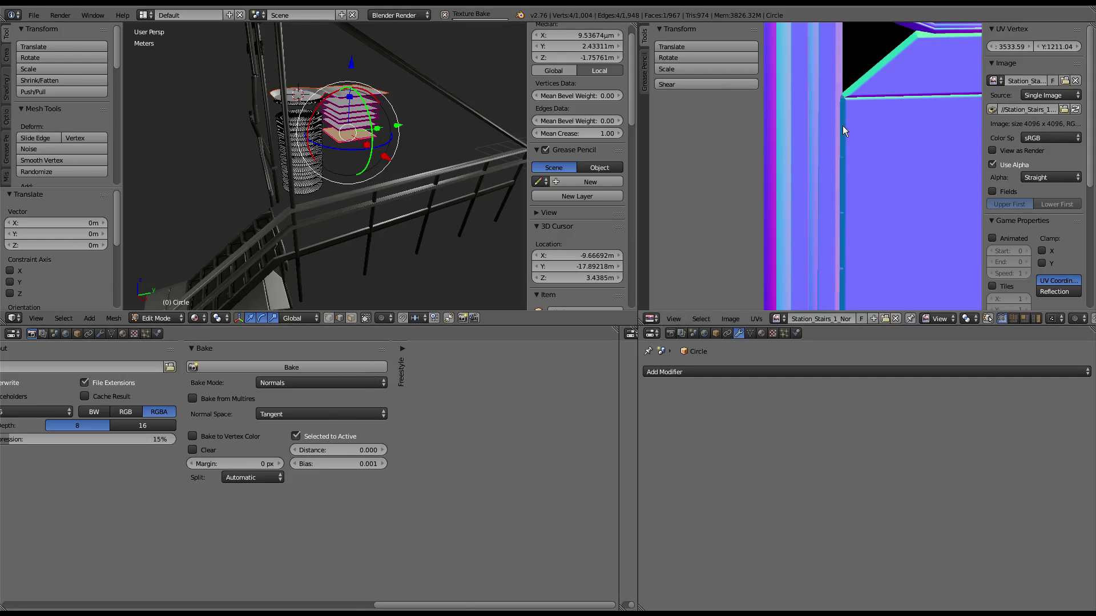
Step: Inspect the stairs in a full-screen 3D view, then restore the layout facing the circle discs
scroll(862, 132, "down", 4)
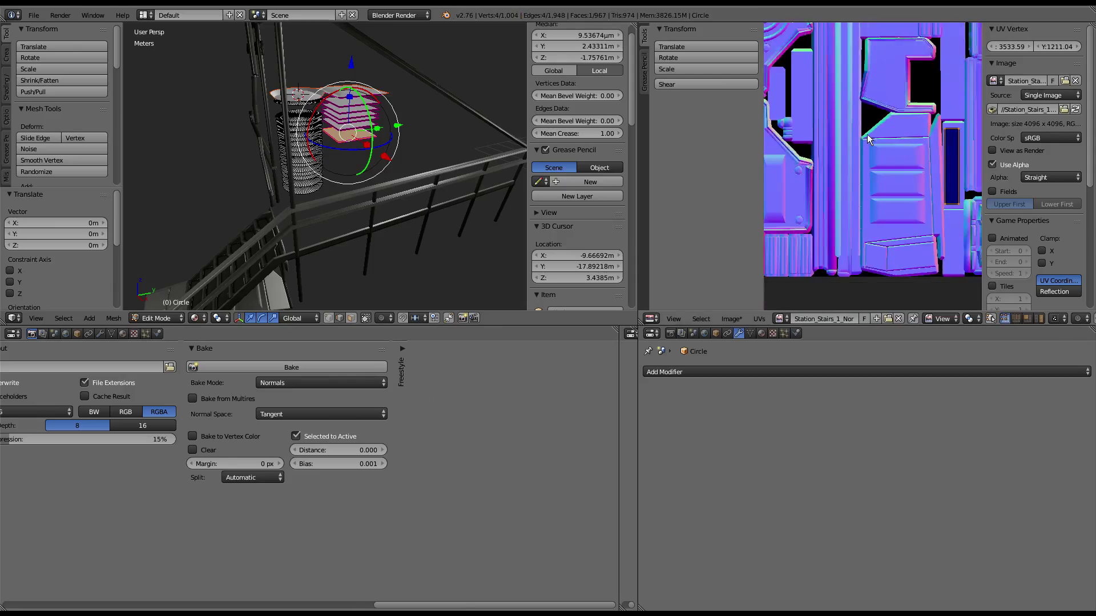
scroll(886, 144, "down", 4)
key("ctrl+Up")
mouse_move(447, 158)
middle_mouse_down()
mouse_move(439, 193)
mouse_move(598, 130)
mouse_move(585, 112)
mouse_move(624, 110)
mouse_move(636, 162)
mouse_move(538, 240)
mouse_move(659, 175)
mouse_move(585, 157)
mouse_move(535, 171)
mouse_move(563, 315)
mouse_move(635, 320)
mouse_move(536, 284)
mouse_move(600, 328)
mouse_move(610, 120)
mouse_move(573, 190)
mouse_move(690, 249)
middle_mouse_up()
key("ctrl+space")
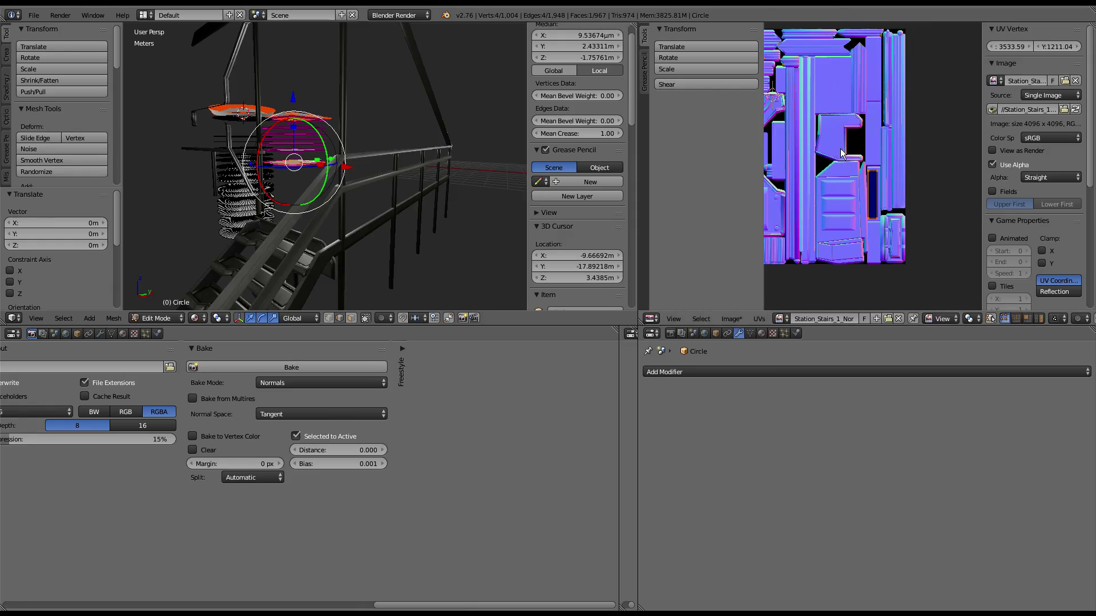
mouse_move(434, 114)
middle_mouse_down()
mouse_move(413, 69)
mouse_move(396, 210)
mouse_move(419, 249)
middle_mouse_up()
Step: Select the whole circle disc and make a duplicate copy lowered along Z
right_click(419, 248)
key("l")
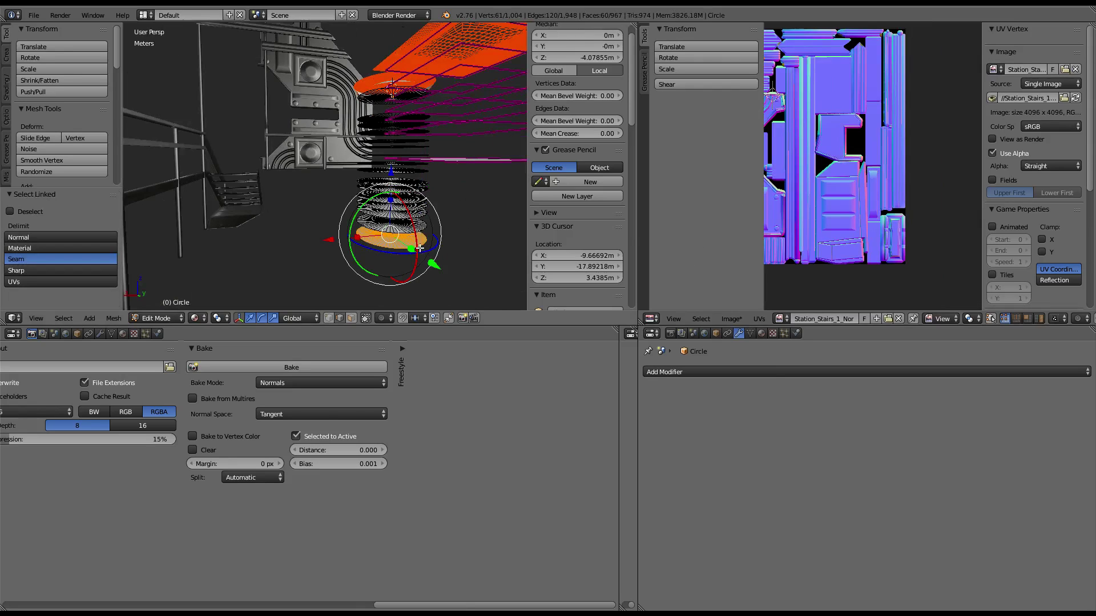
middle_click_drag(906, 138, 959, 149)
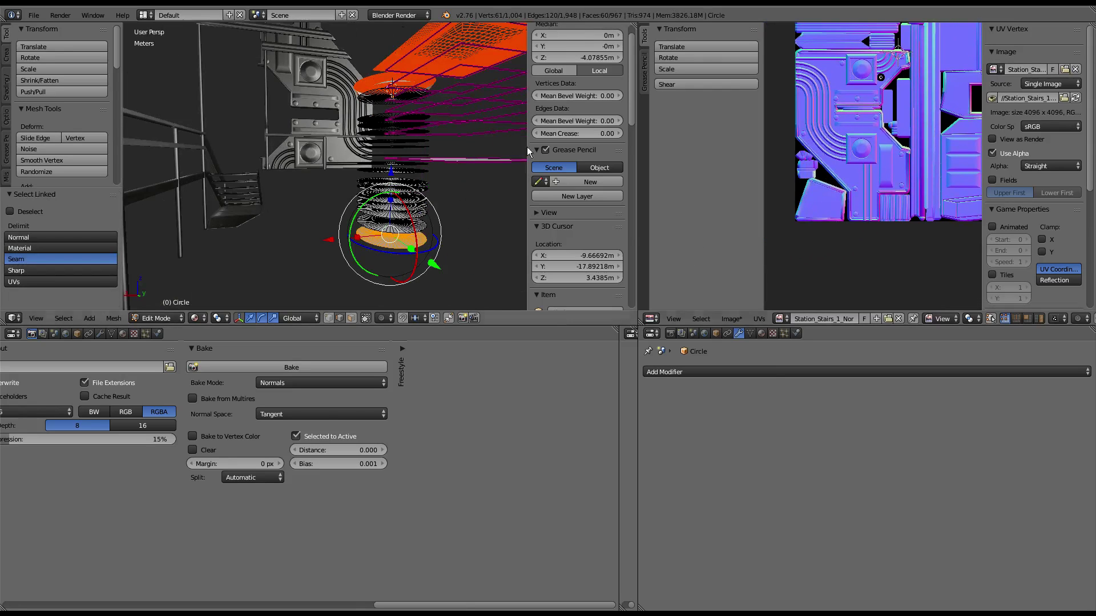
key("shift+d")
key("Escape")
key("g")
key("z")
key("Return")
key("a")
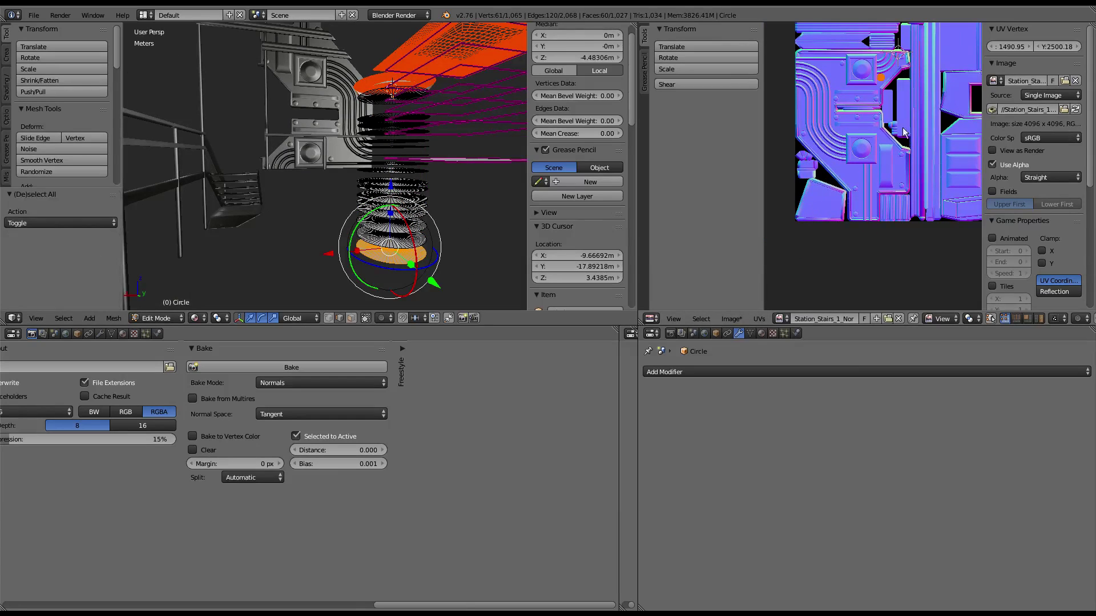
Step: Place the first copy's UV circle onto a panel of the normal atlas
key("g")
left_click(860, 244)
scroll(833, 227, "up", 3)
scroll(845, 217, "up", 3)
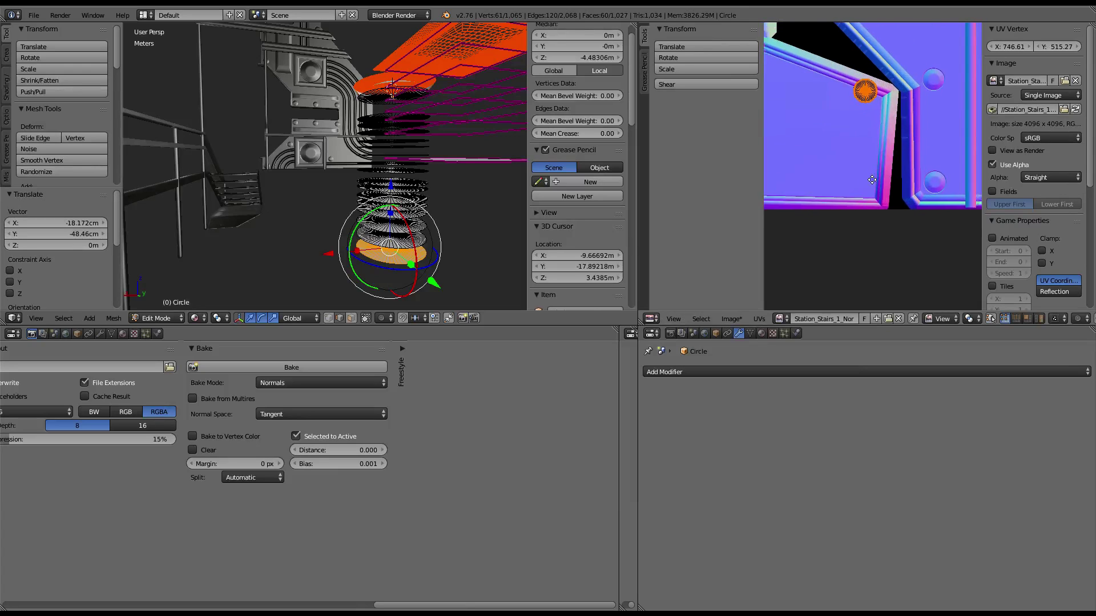
middle_click_drag(871, 179, 867, 197)
key("g")
left_click(891, 215)
Step: Add a second disc copy about 77 cm lower and move its UVs to a new atlas spot
key("g")
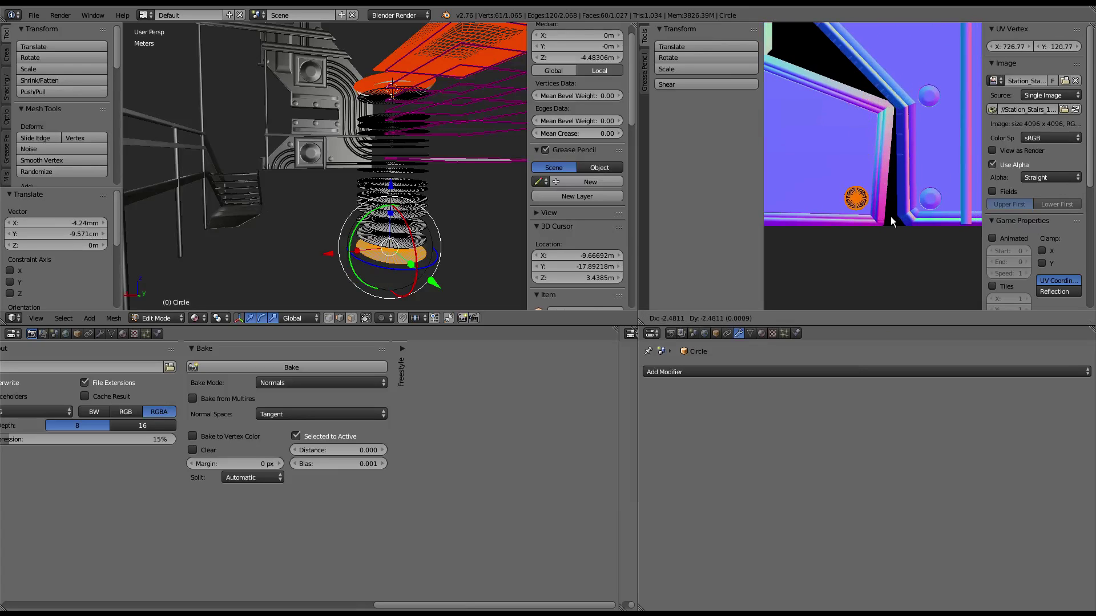
left_click(890, 217)
key("shift+d")
key("Escape")
key("g")
key("z")
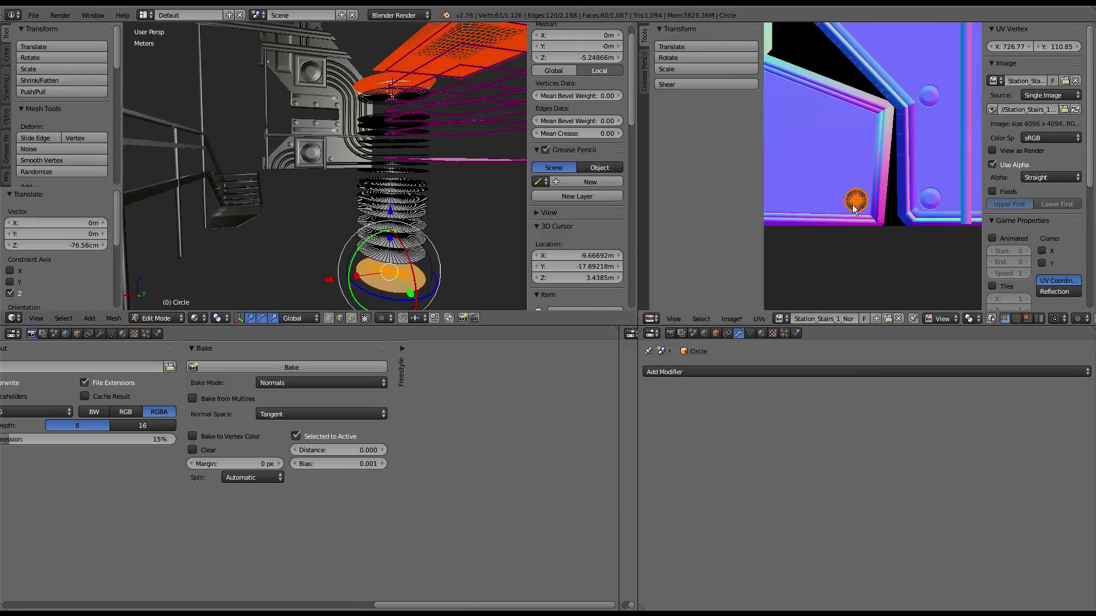
key("Return")
key("g")
left_click(884, 131)
middle_click_drag(840, 140, 876, 162)
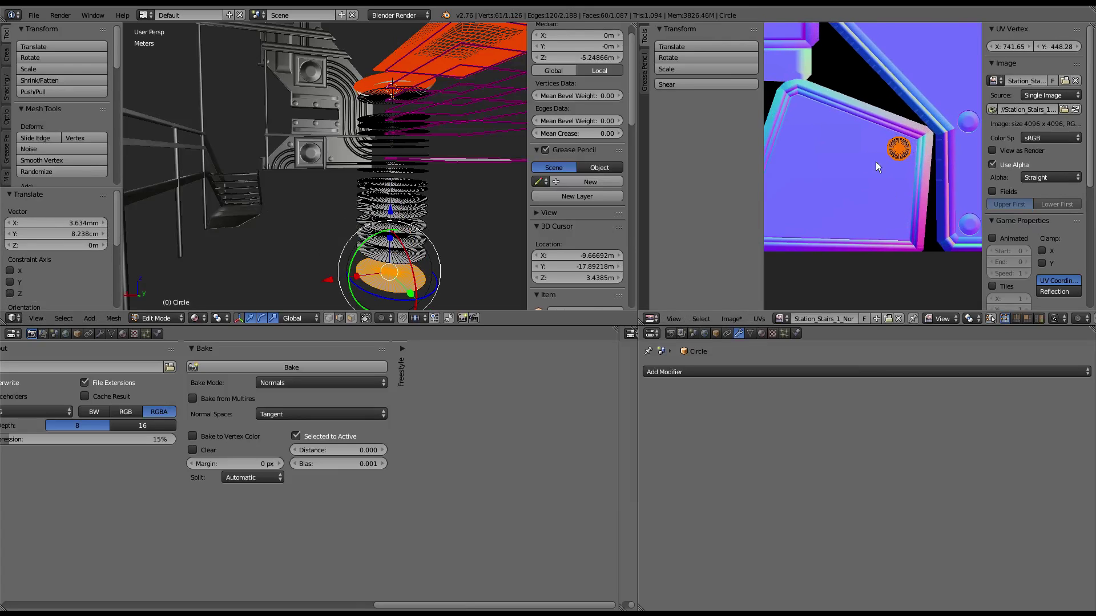
Step: Add a disc copy about 63 cm lower with its UVs near the panel's top corner
key("shift+d")
key("z")
key("Return")
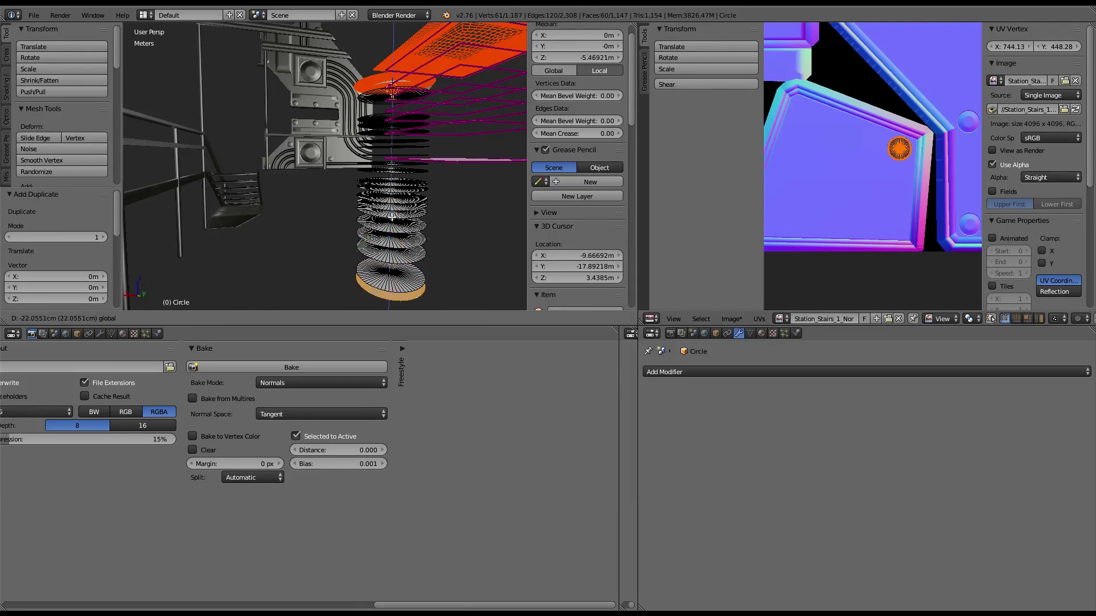
scroll(865, 165, "up", 1)
key("g")
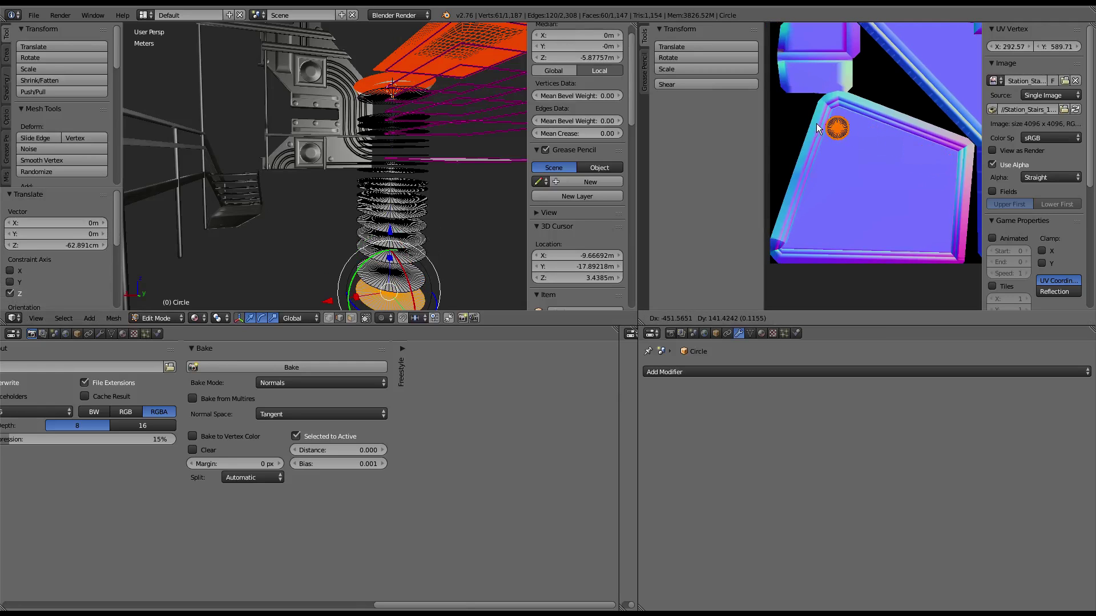
left_click(824, 118)
middle_click_drag(511, 160, 359, 80)
Step: Add a disc copy about 44 cm lower with its UVs at the panel's lower left
key("shift+d")
right_click(359, 80)
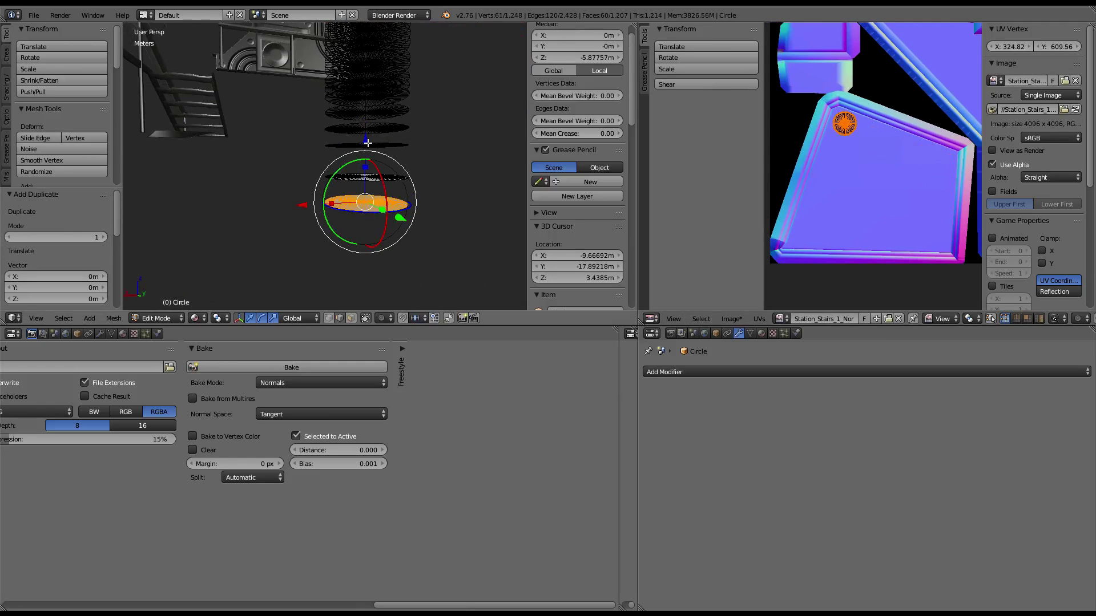
key("g")
key("z")
left_click(368, 163)
key("g")
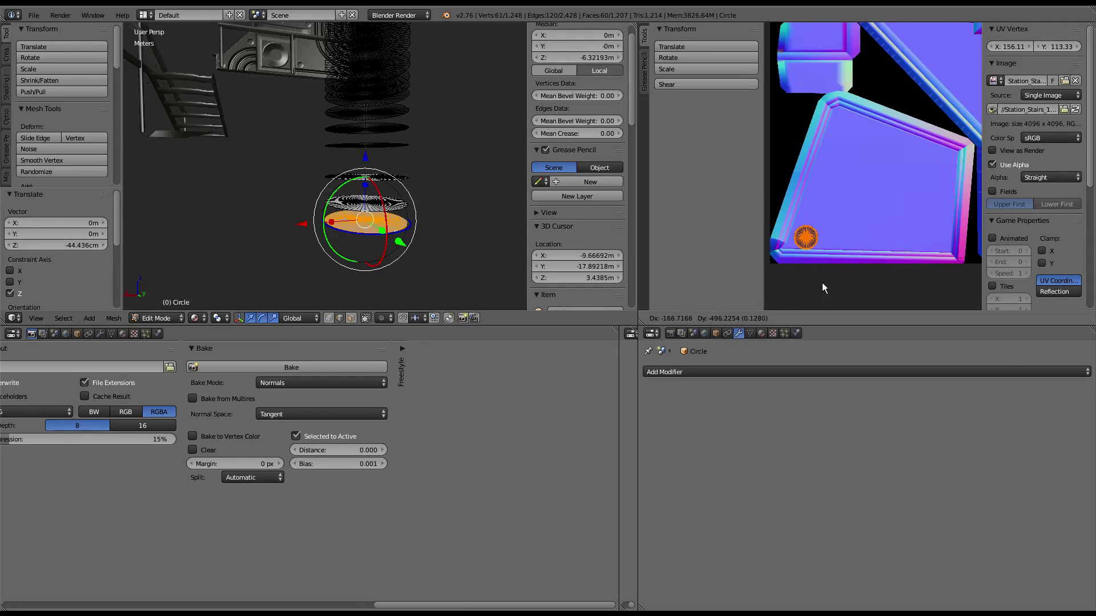
left_click(824, 280)
scroll(841, 160, "down", 4)
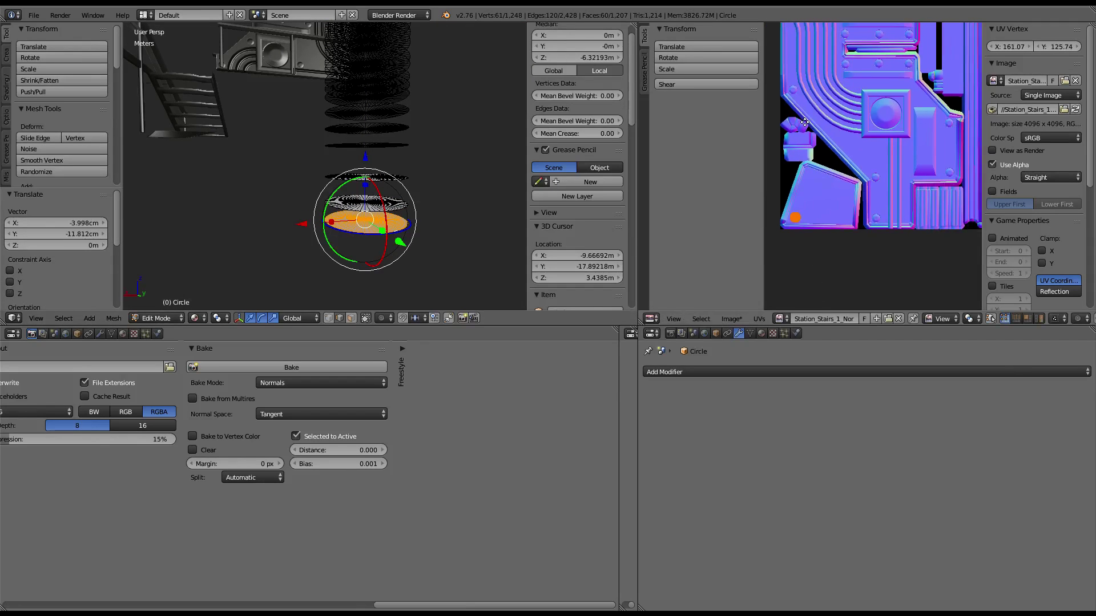
scroll(881, 162, "down", 1)
scroll(881, 162, "down", 1)
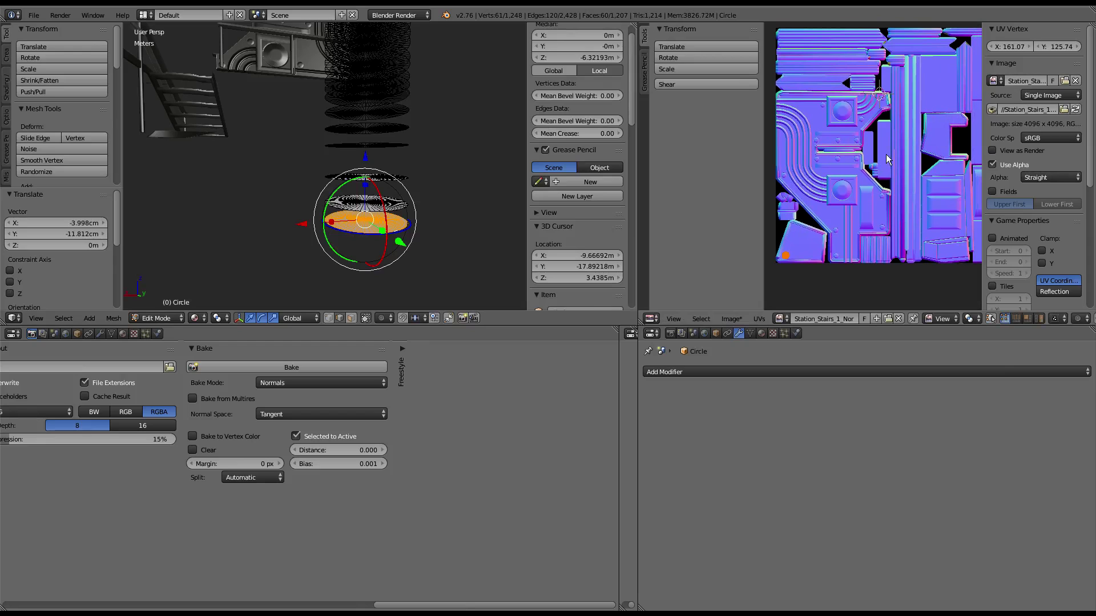
Step: Add a disc copy about 61 cm lower with its UVs on the bevelled panel
key("g")
key("z")
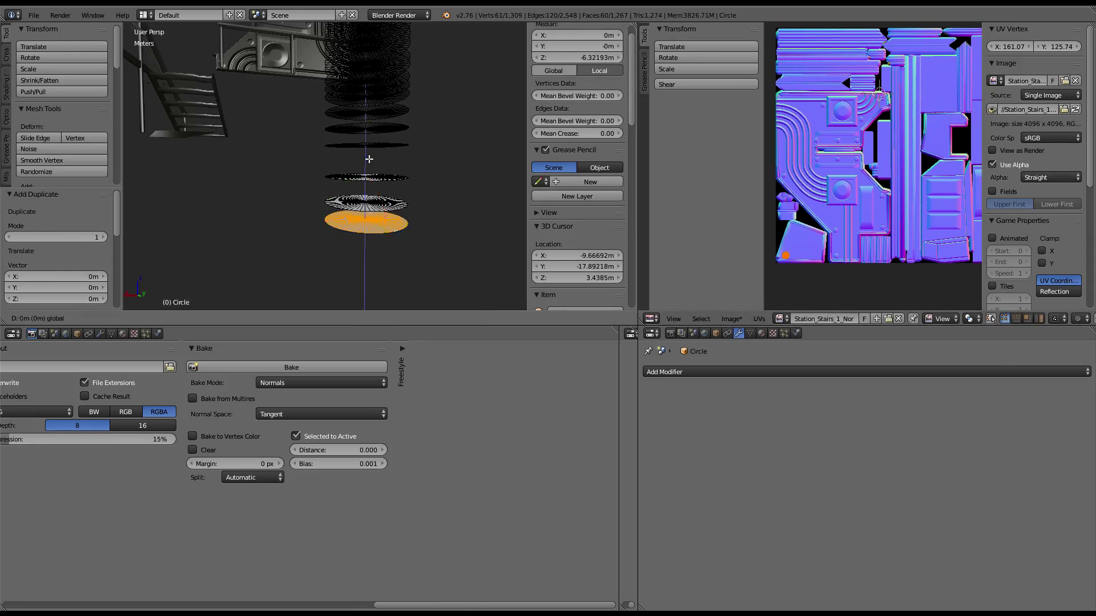
left_click(376, 165)
key("g")
left_click(895, 168)
scroll(895, 168, "up", 3)
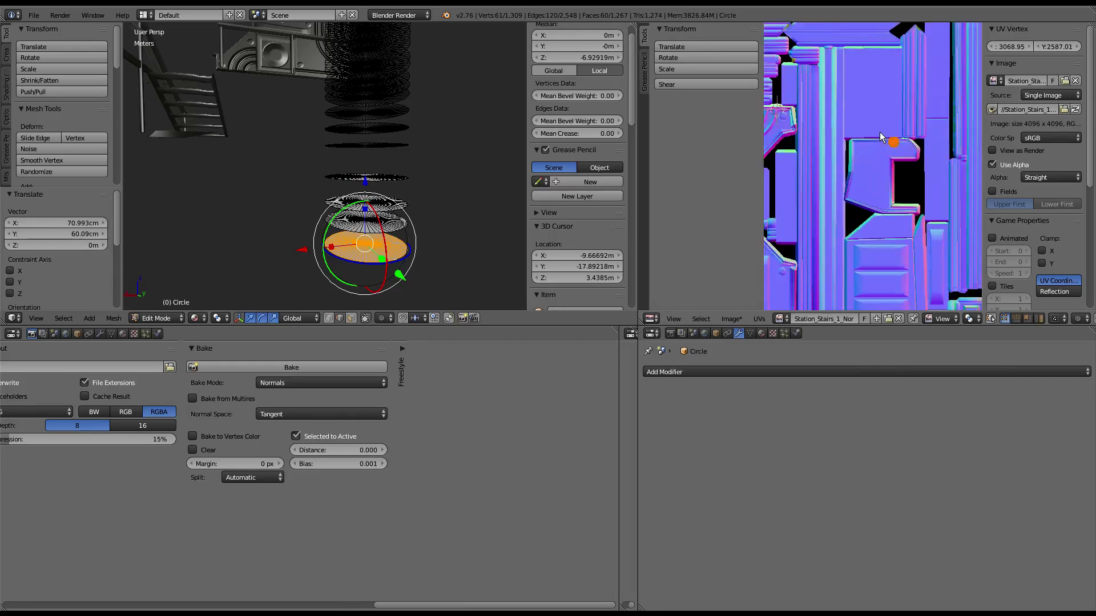
scroll(926, 131, "up", 3)
scroll(821, 166, "up", 3)
key("g")
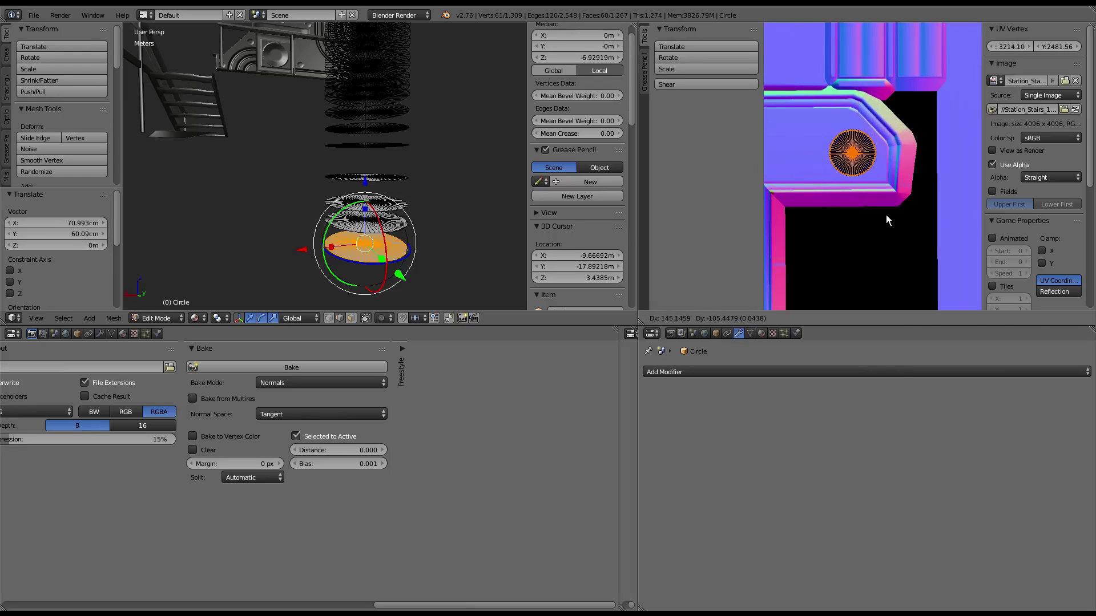
left_click(883, 215)
scroll(883, 215, "down", 4)
Step: Add a disc copy about 59 cm lower with its UVs on the panel's lower ledge
key("shift+d")
key("z")
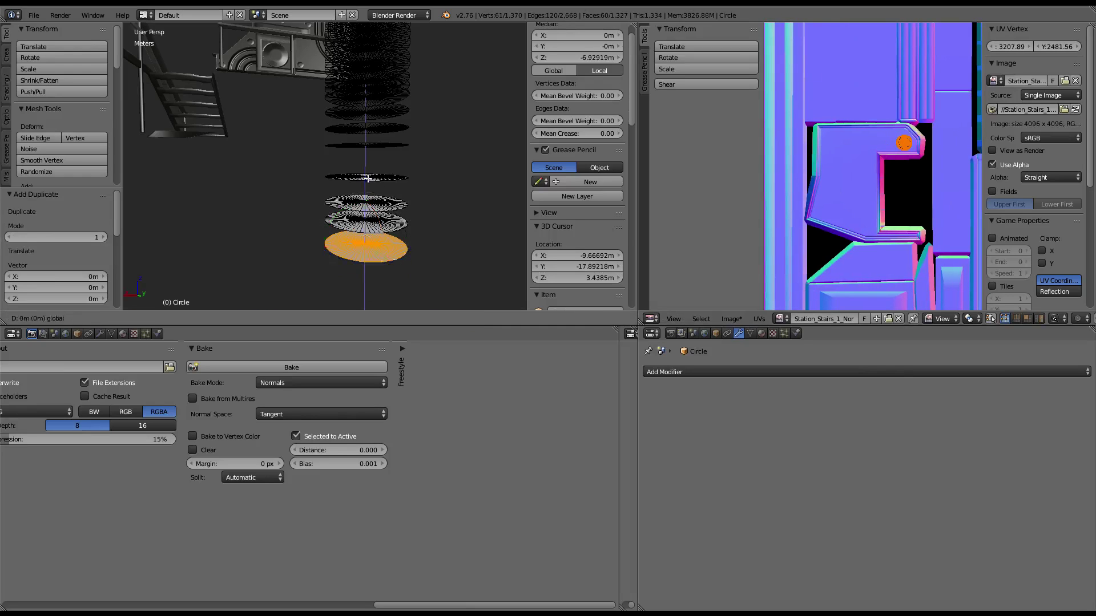
left_click(377, 171)
key("g")
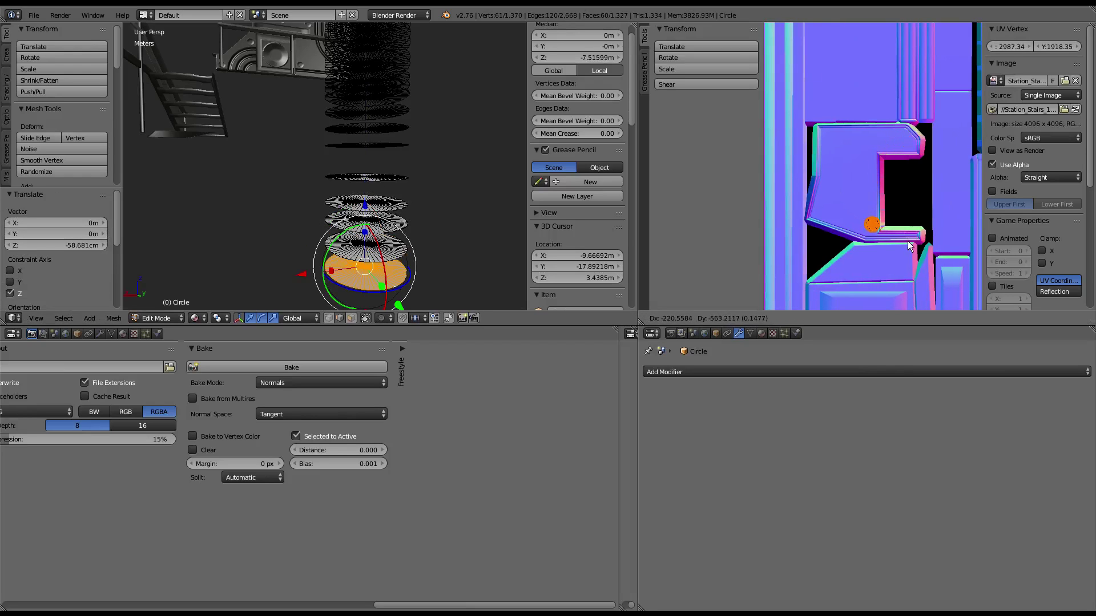
left_click(902, 245)
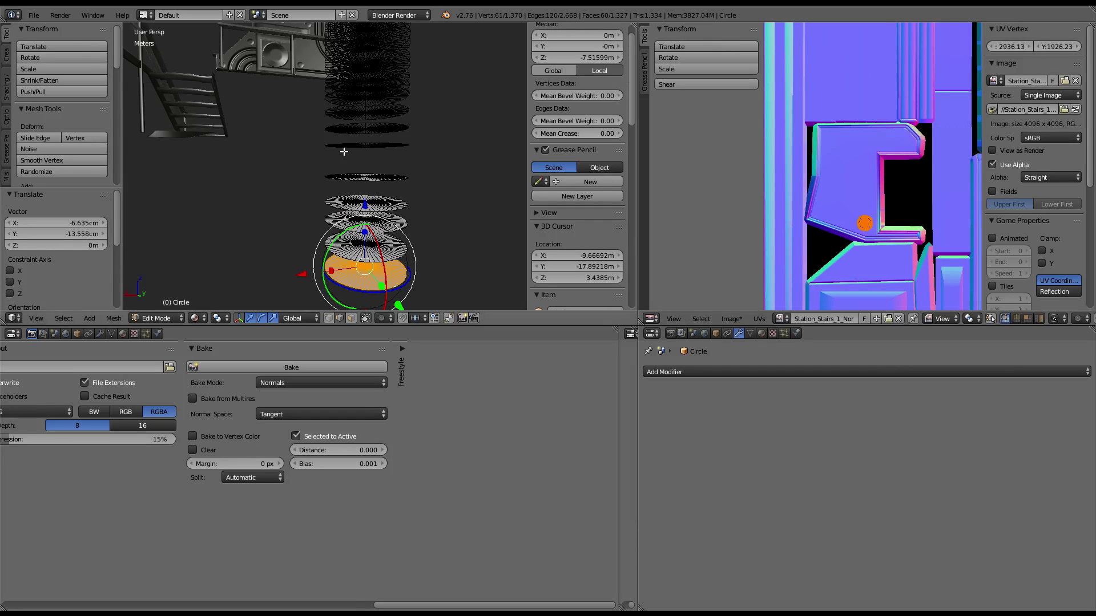
Step: Add a disc copy about 39 cm lower with its UVs at the panel's left edge
key("shift+d")
key("g")
key("z")
left_click(427, 211)
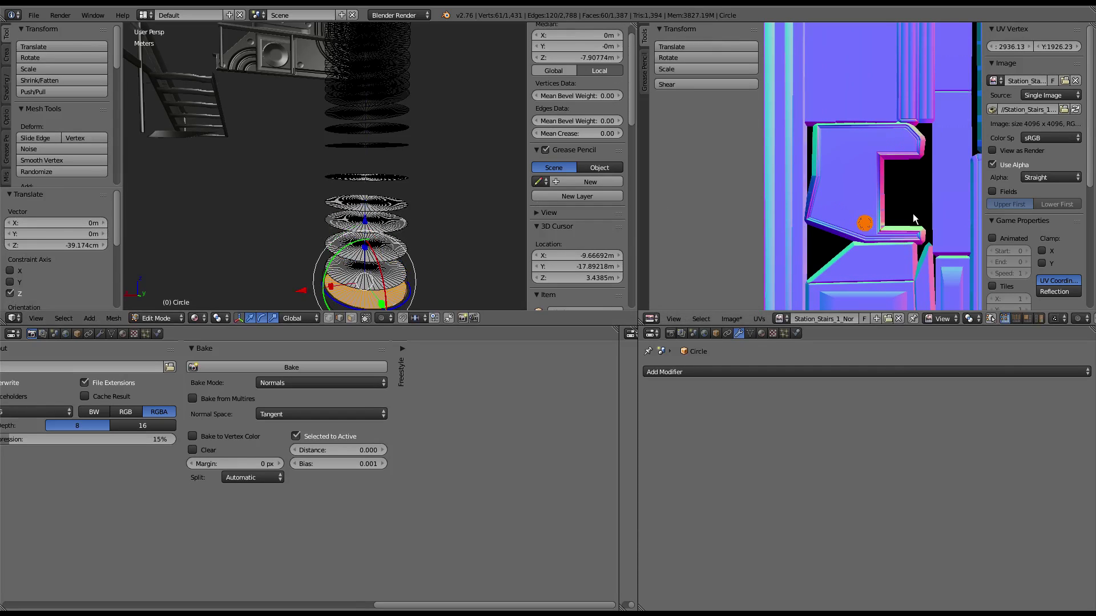
scroll(913, 212, "up", 1)
key("g")
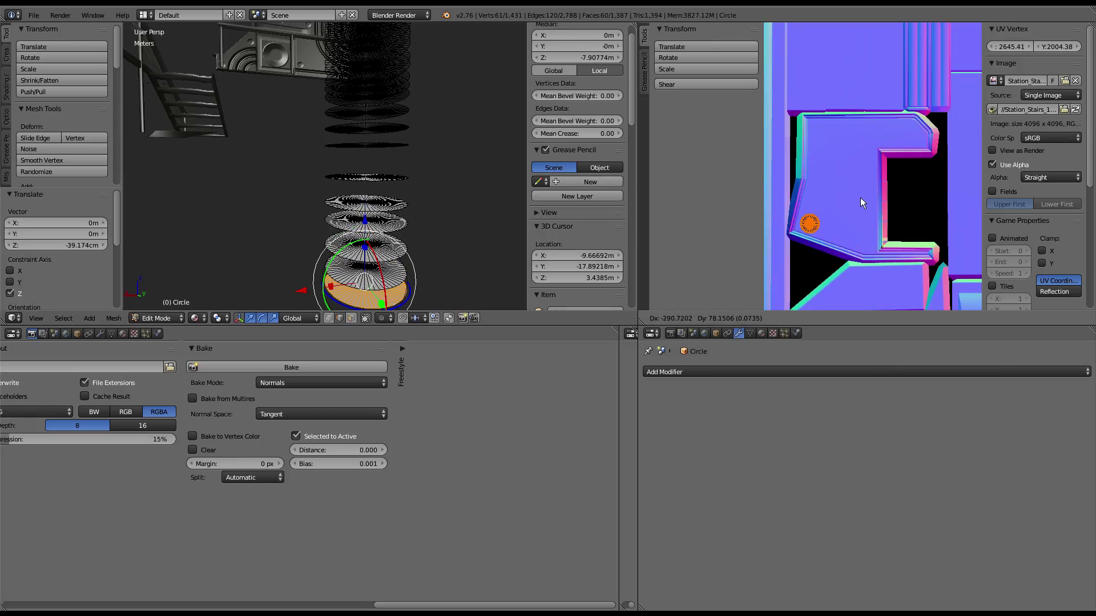
left_click(858, 197)
middle_click_drag(443, 212, 445, 157)
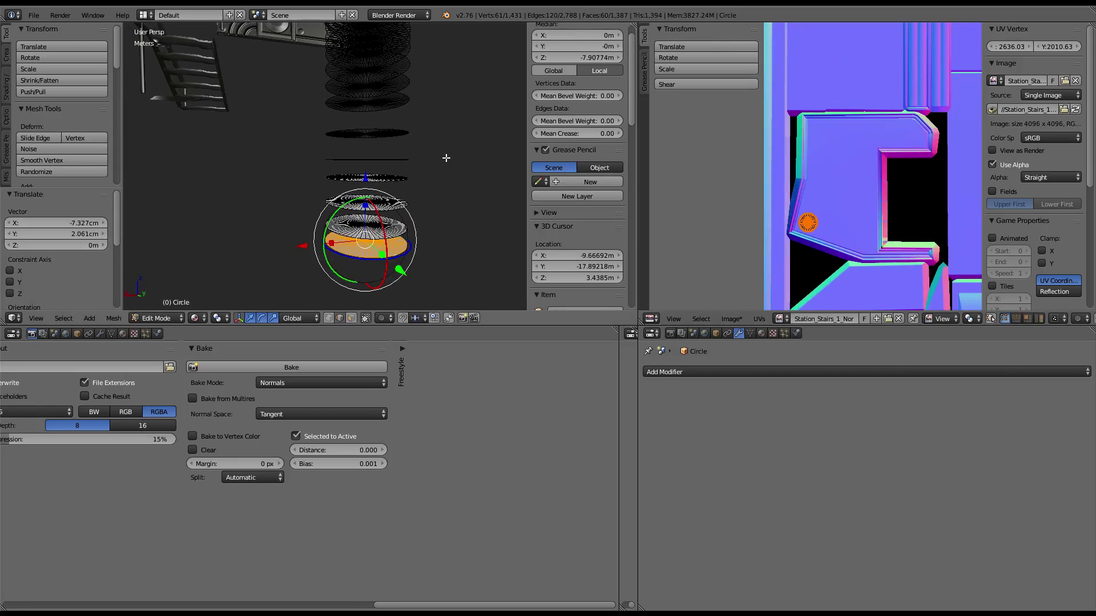
Step: Add a last disc copy about 34 cm lower, UVs at the top corner, and rebake normals
key("shift+d")
key("Escape")
key("g")
key("z")
key("Return")
key("g")
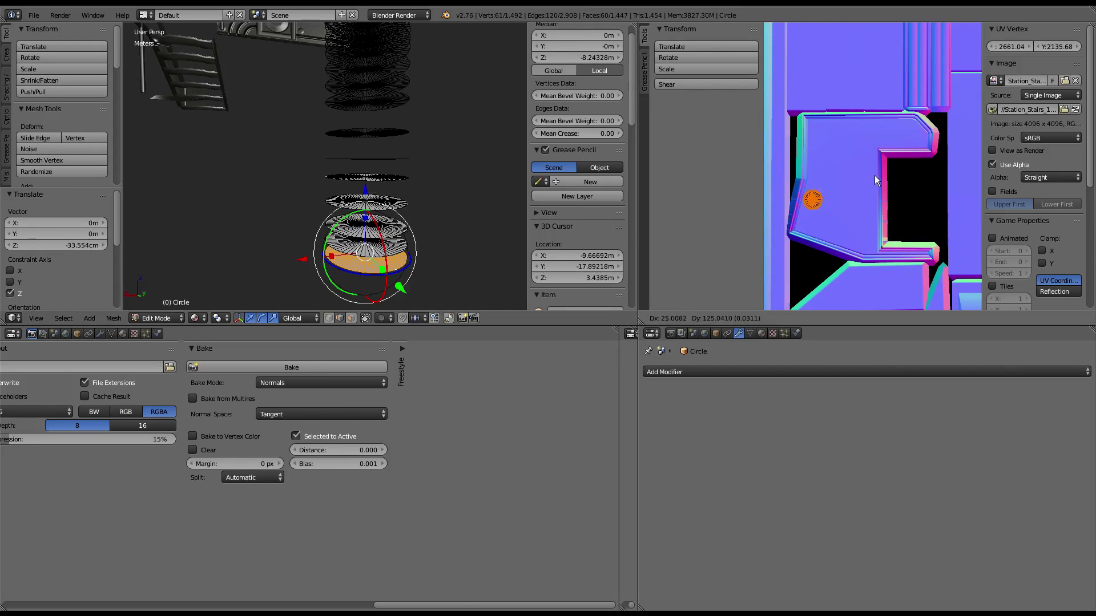
left_click(876, 118)
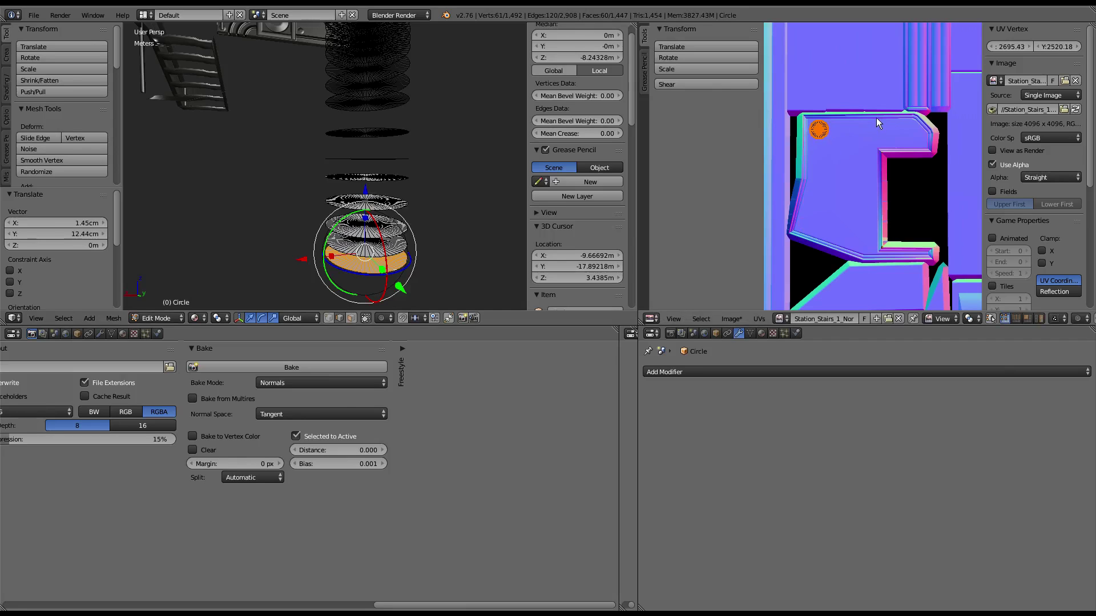
left_click(330, 366)
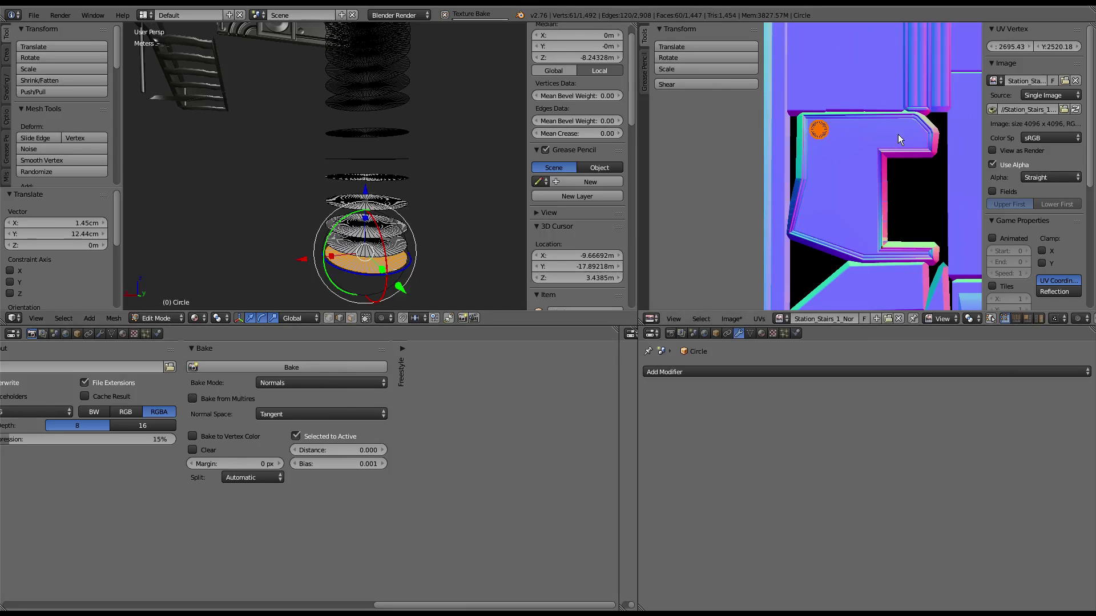
Step: Inspect the rebaked stairs, select the entire mesh and maximize the UV editor over the normal map
scroll(898, 135, "up", 3)
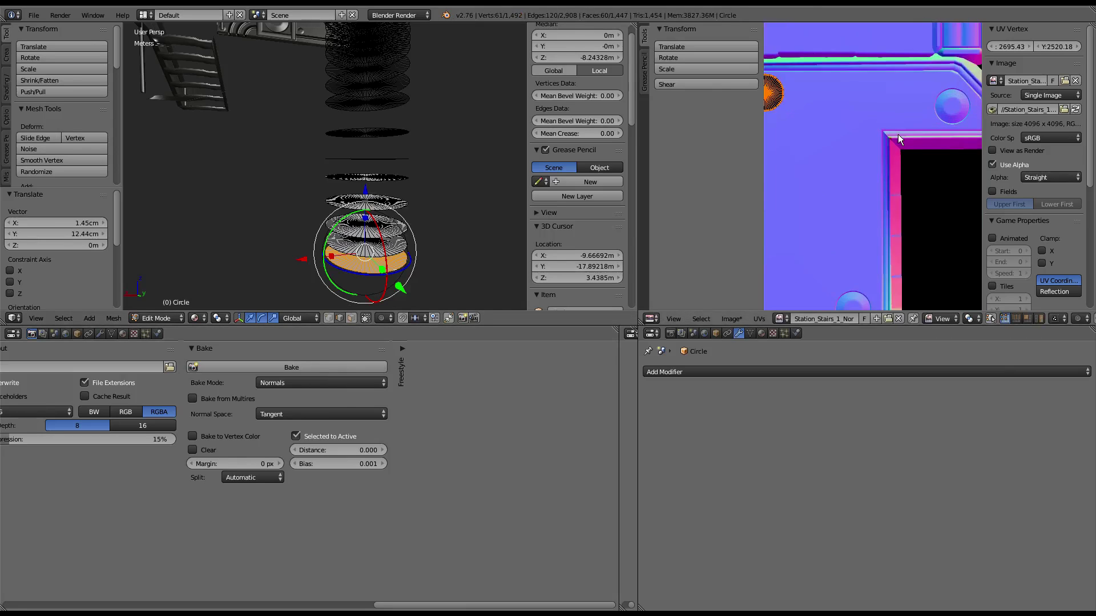
scroll(899, 135, "down", 1)
scroll(899, 135, "down", 3)
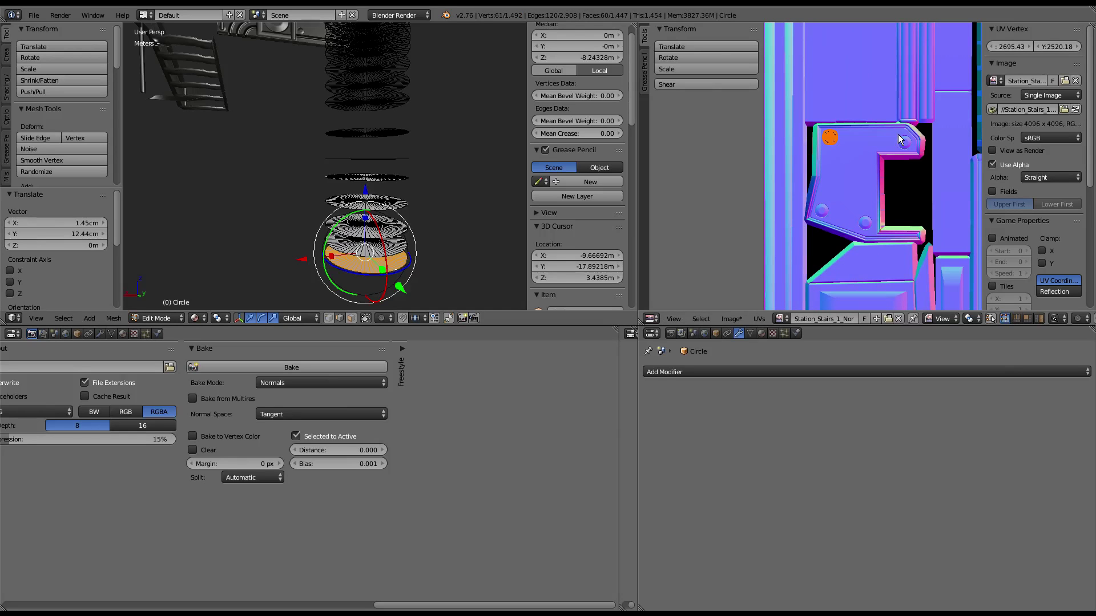
mouse_move(365, 172)
middle_mouse_down()
mouse_move(372, 146)
mouse_move(387, 164)
middle_mouse_up()
mouse_move(387, 154)
middle_mouse_down()
mouse_move(328, 189)
mouse_move(817, 183)
middle_mouse_up()
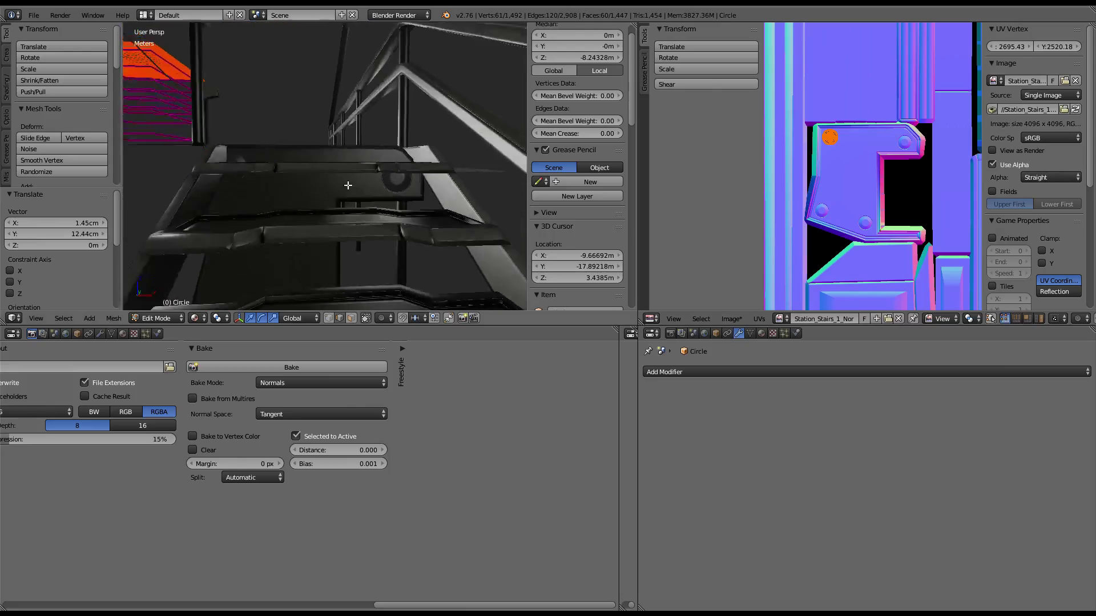
scroll(817, 182, "down", 2)
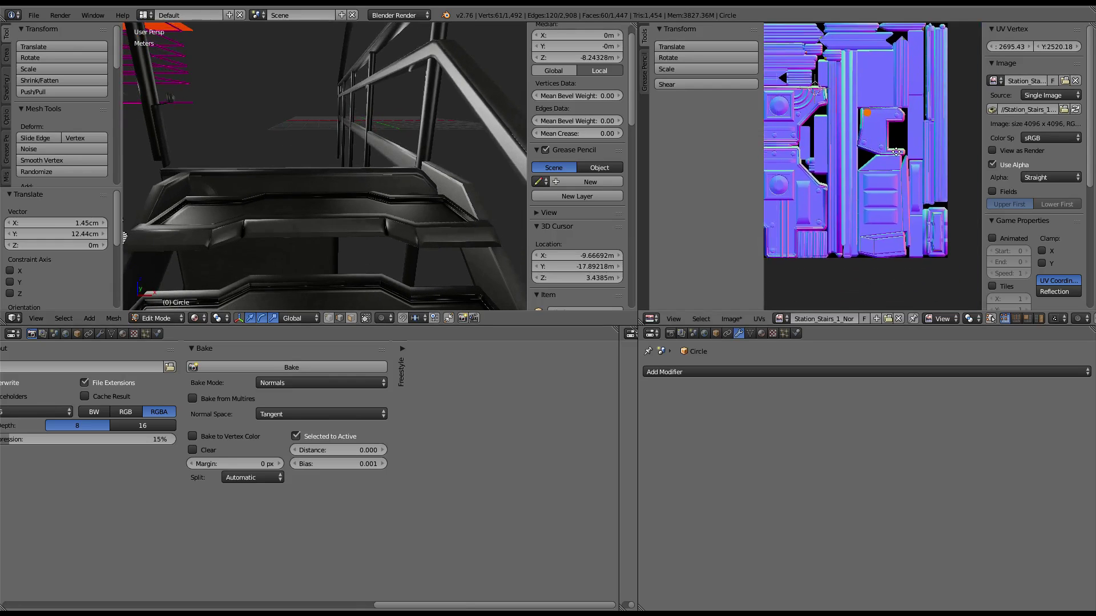
scroll(956, 146, "down", 1)
scroll(977, 151, "up", 2)
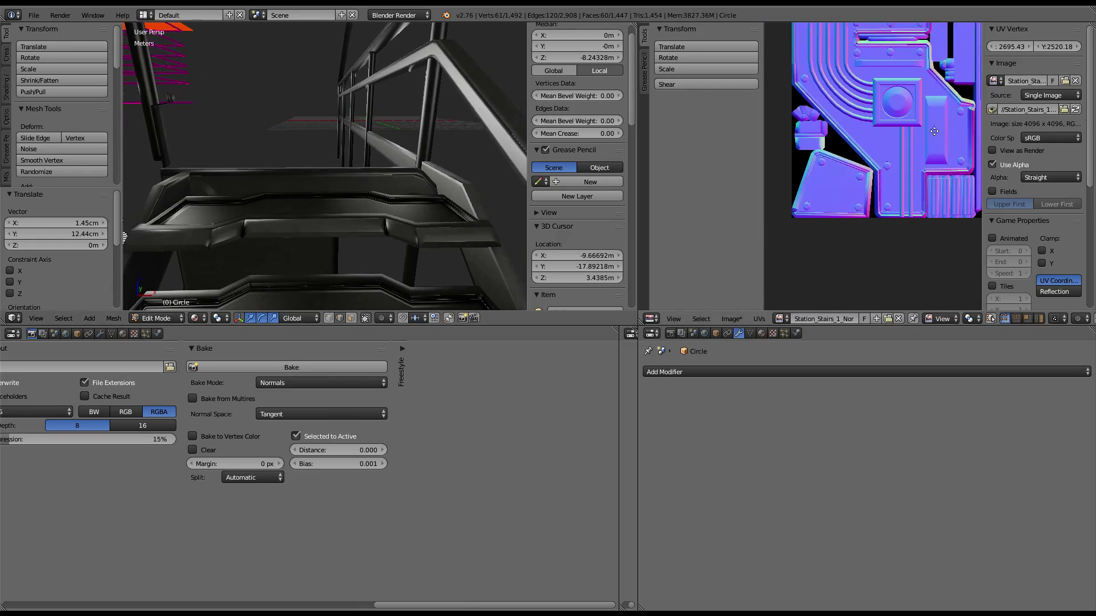
scroll(916, 135, "up", 3)
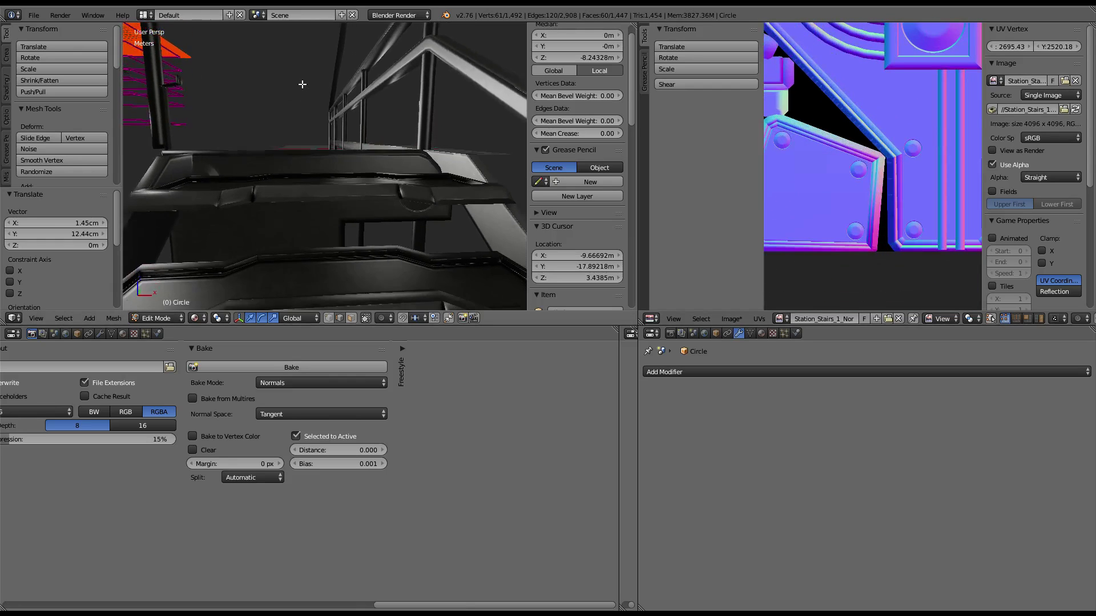
mouse_move(268, 96)
middle_mouse_down()
mouse_move(841, 145)
mouse_move(924, 129)
middle_mouse_up()
scroll(899, 136, "down", 1)
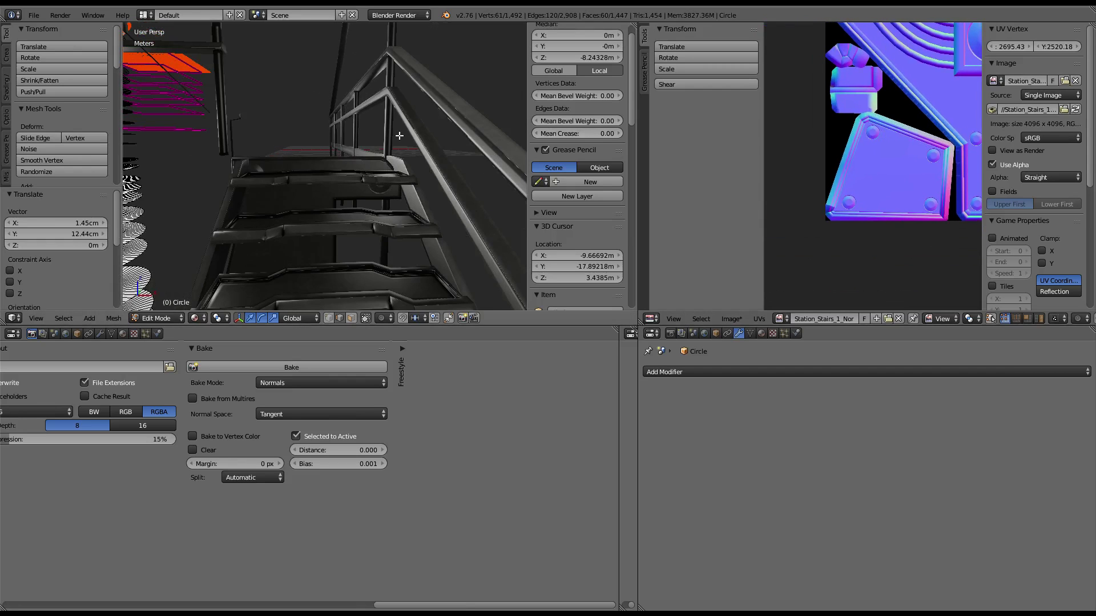
key("a")
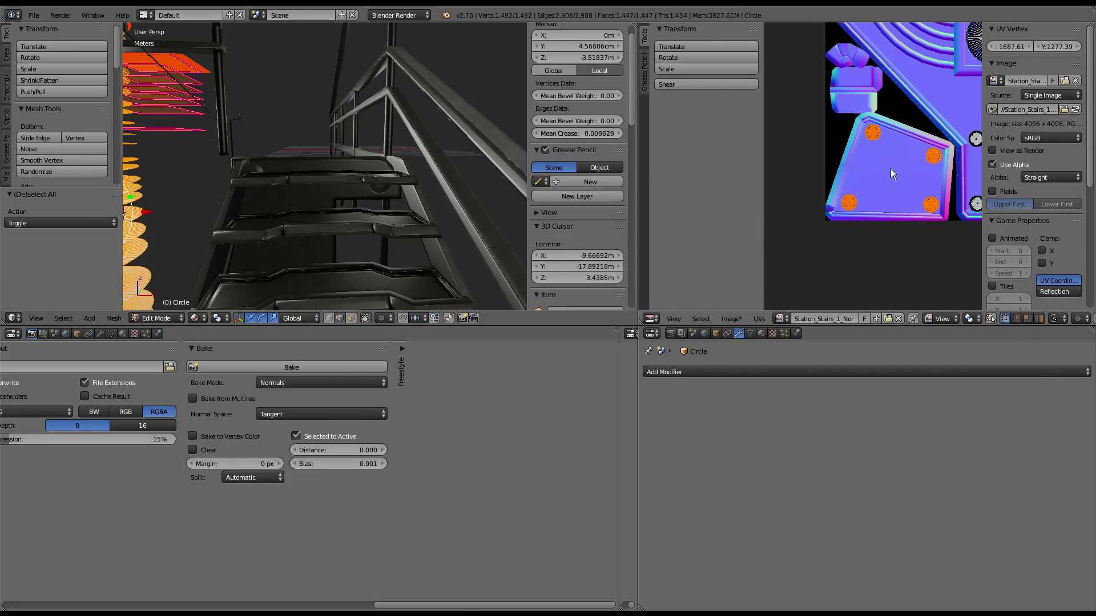
key("shift+space")
Step: Align the top-left bolt UV circle and the next one over their baked bolt discs
scroll(536, 188, "up", 3)
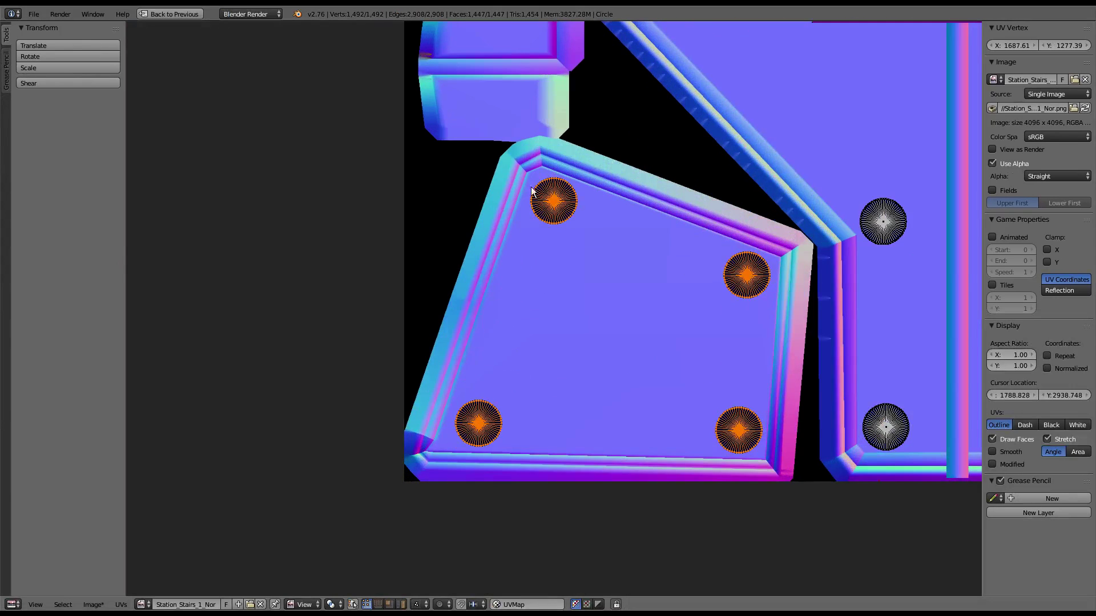
right_click(560, 192)
scroll(577, 182, "up", 3)
scroll(637, 259, "up", 2)
key("g")
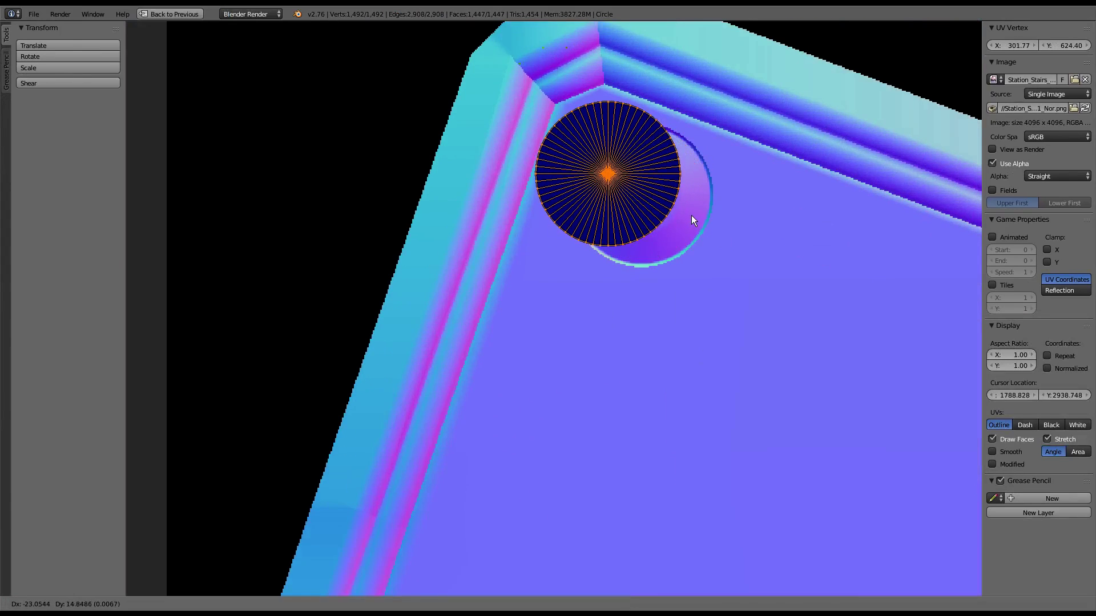
left_click(697, 211)
scroll(547, 225, "down", 3)
key("a")
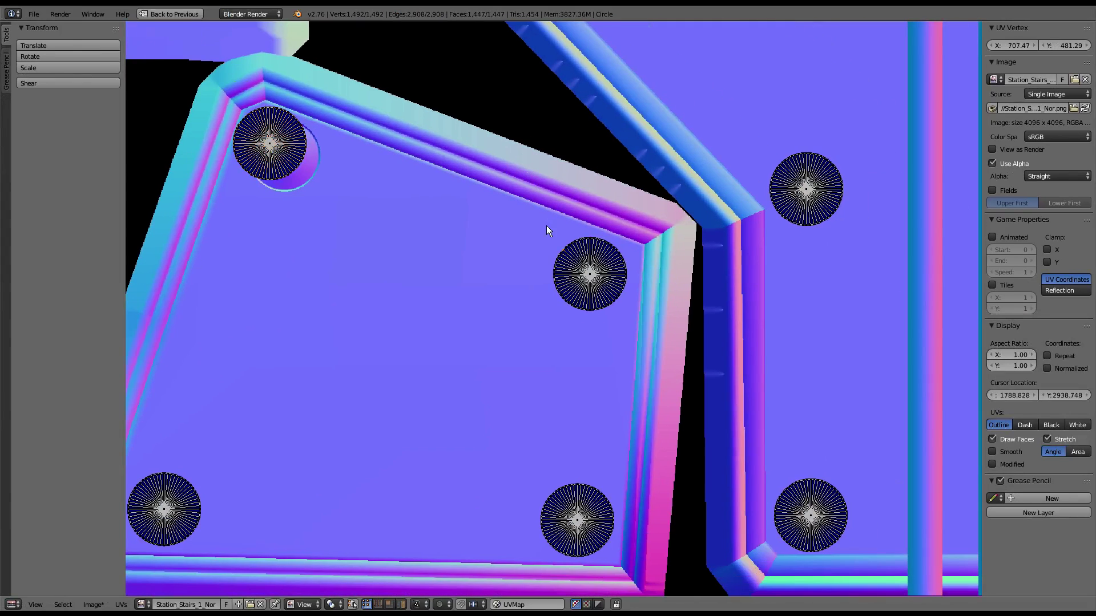
right_click(571, 291)
scroll(554, 311, "up", 2)
key("g")
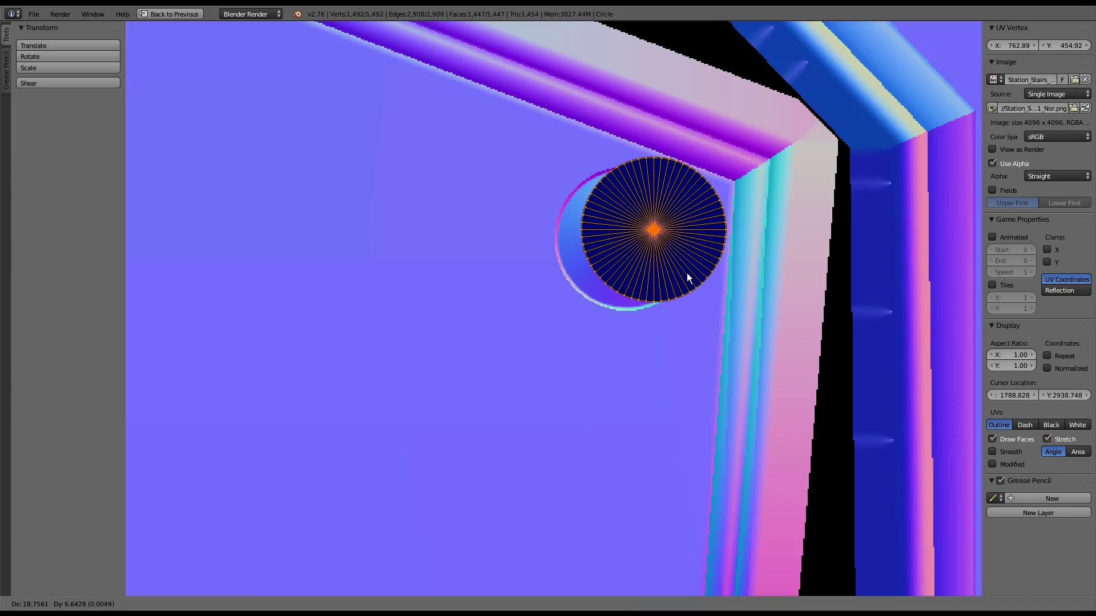
left_click(688, 278)
Step: Align the lower-right and bottom-left bolt UV circles over their baked discs
scroll(687, 278, "down", 3)
middle_click_drag(606, 409, 606, 316)
right_click(606, 316)
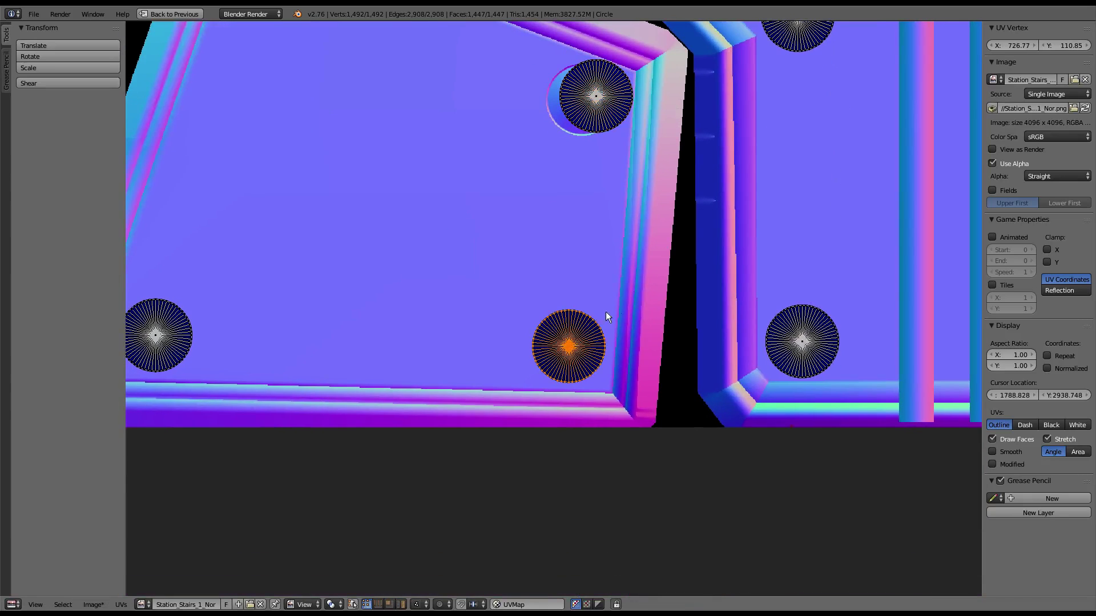
scroll(605, 313, "up", 1)
scroll(603, 319, "up", 2)
key("g")
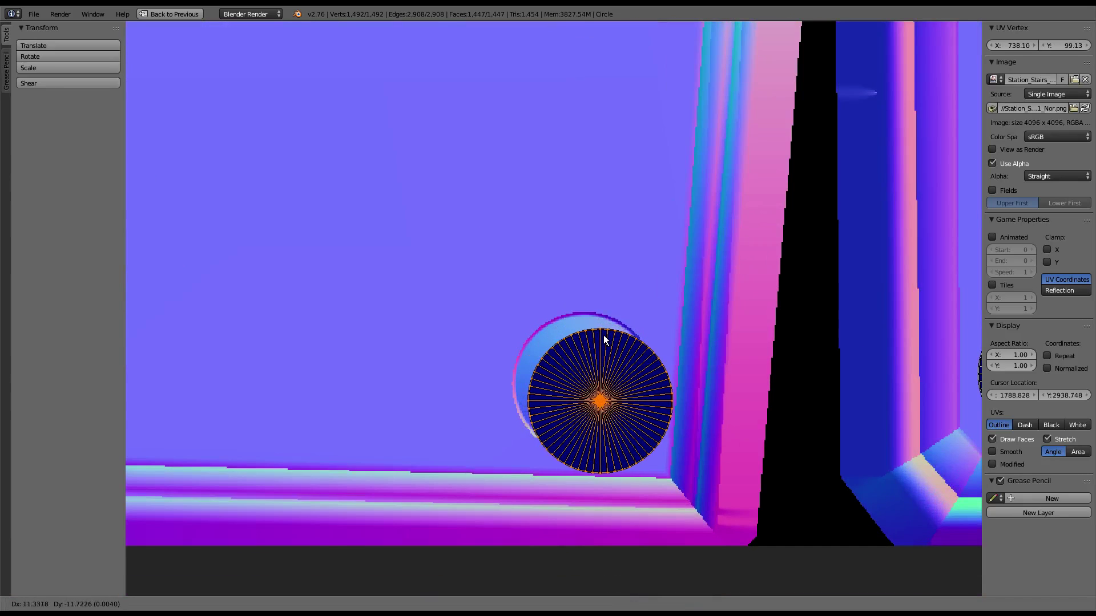
left_click(604, 335)
scroll(603, 335, "down", 2)
middle_click_drag(970, 314, 725, 355)
key("g")
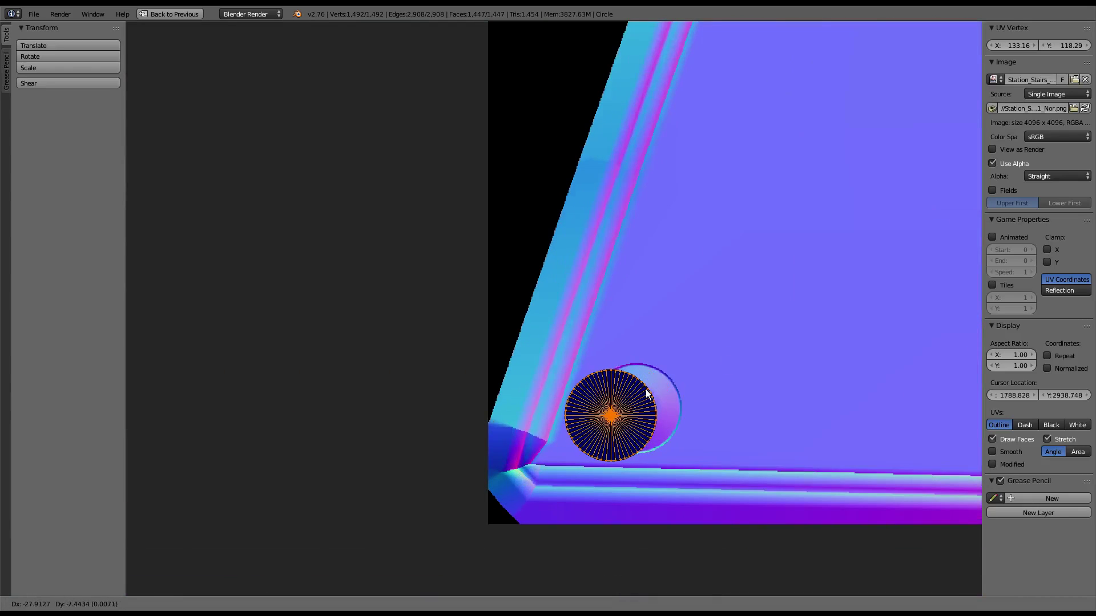
left_click(643, 398)
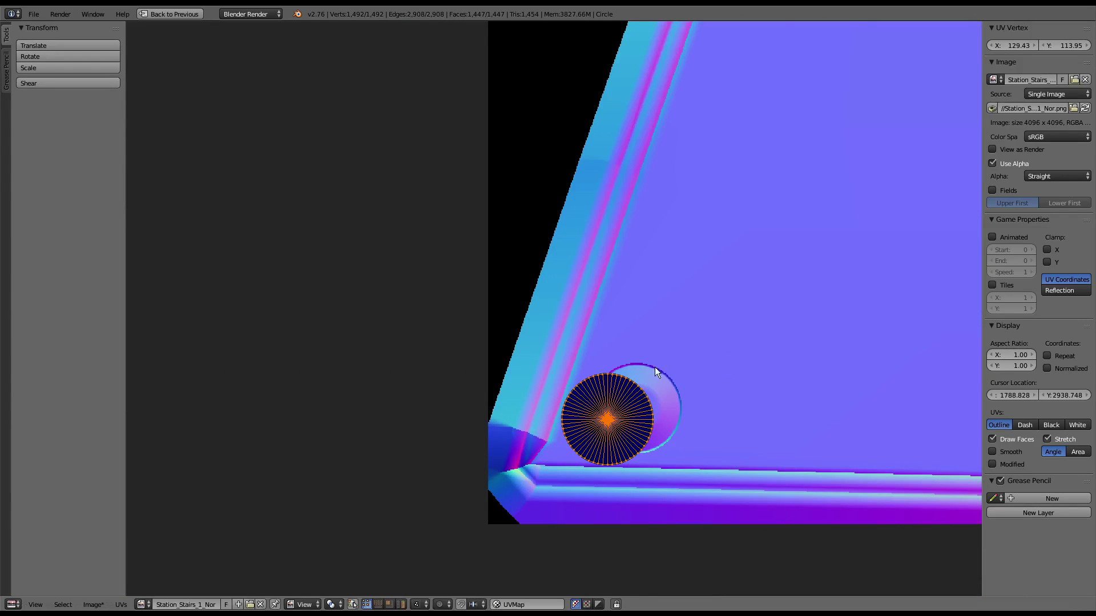
scroll(655, 368, "down", 5)
Step: On another panel island, align two more bolt UV circles with their baked discs
middle_click_drag(838, 99, 655, 155)
scroll(628, 211, "up", 2)
scroll(590, 269, "up", 3)
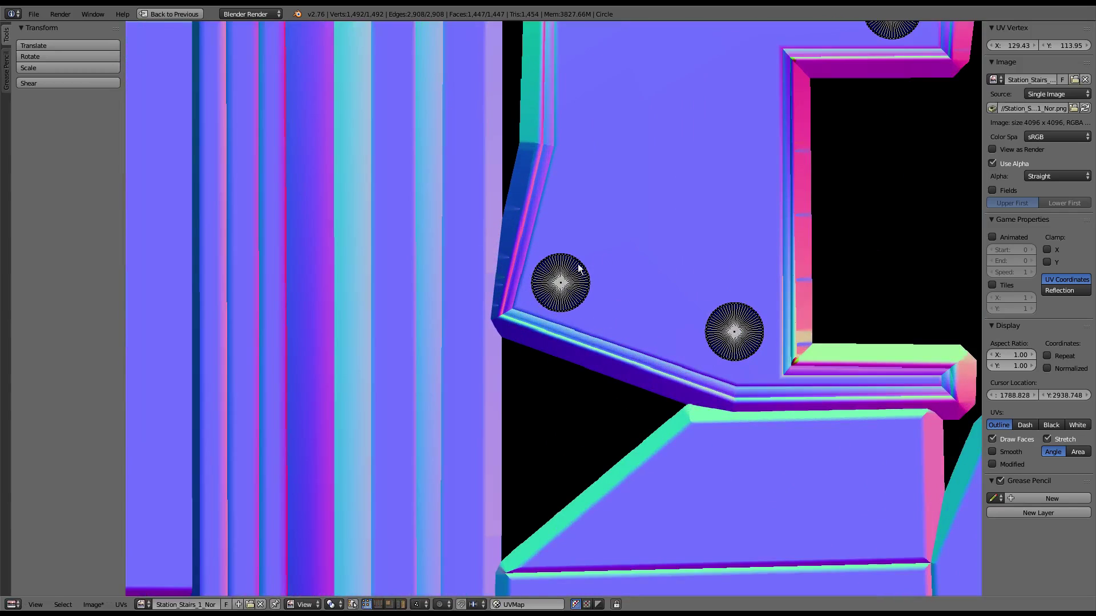
scroll(642, 254, "up", 3)
key("g")
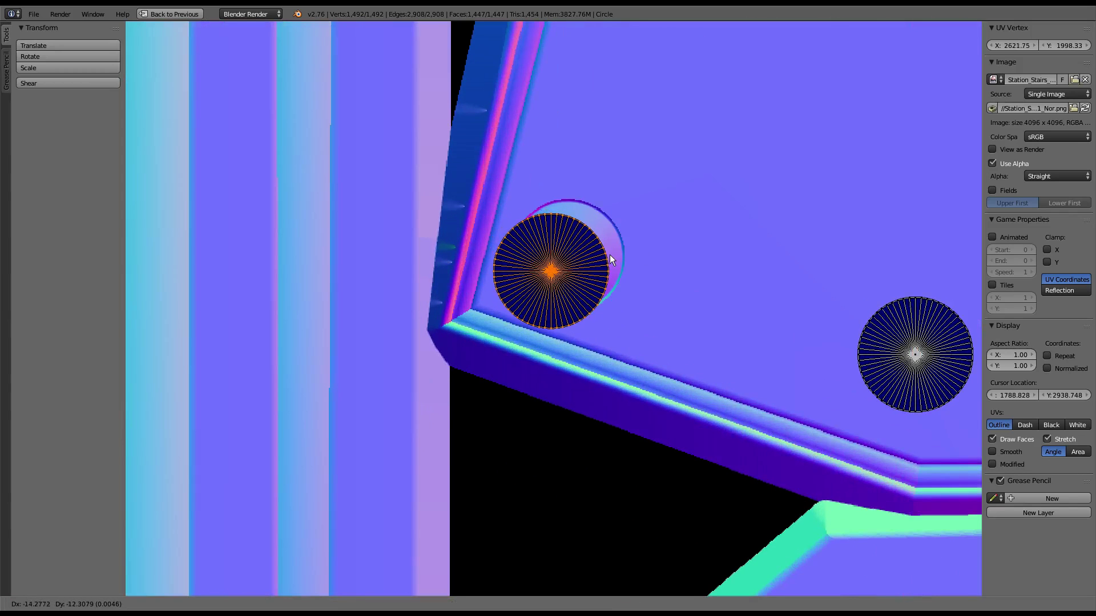
scroll(607, 254, "down", 1)
middle_click_drag(693, 239, 481, 212)
scroll(594, 194, "up", 2)
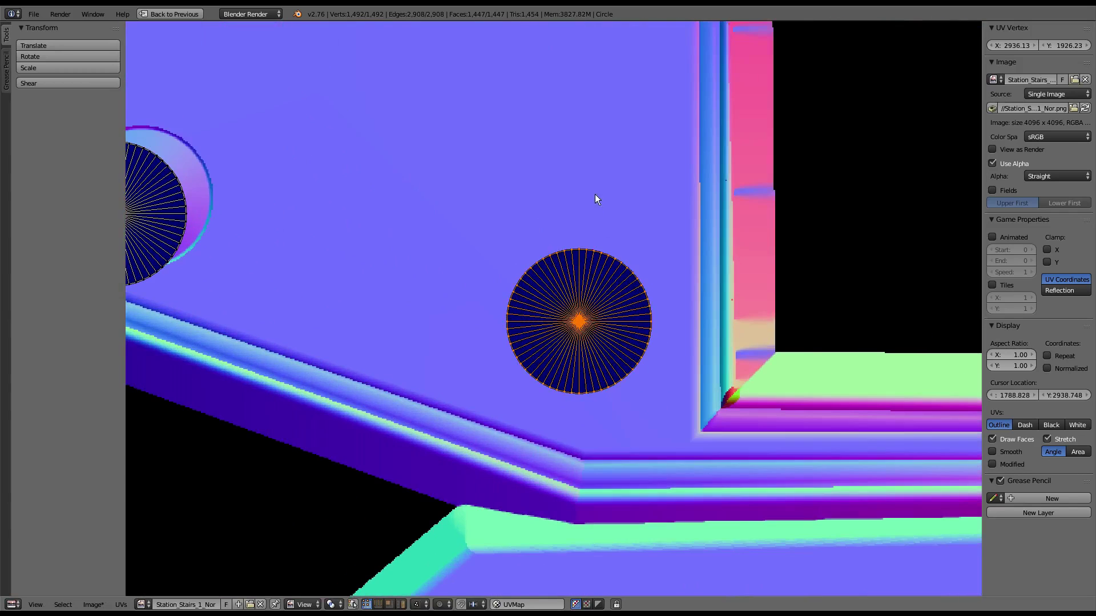
left_click(609, 261)
scroll(609, 261, "down", 4)
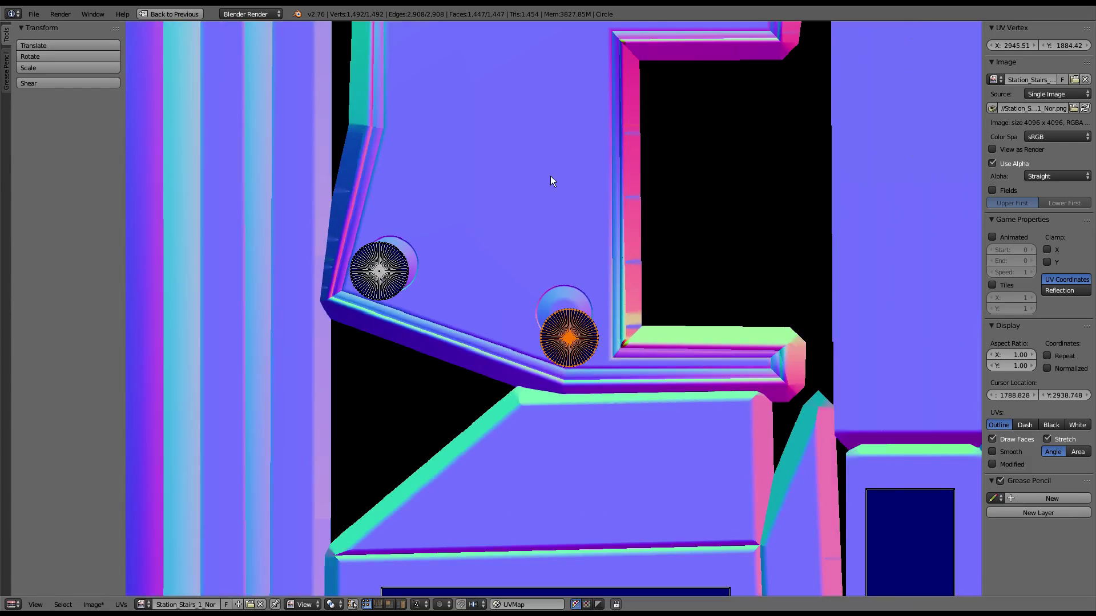
key("g")
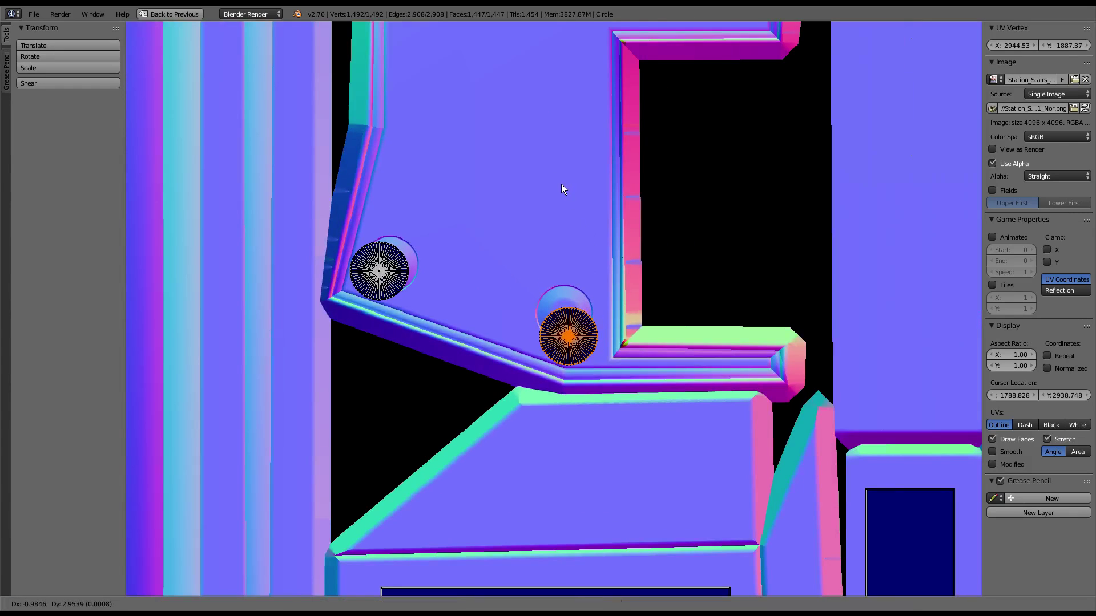
left_click(561, 184)
middle_click_drag(560, 184, 585, 481)
Step: Align the upper panel's top-left bolt circle and the rounded panel's bolt over their discs
right_click(440, 246)
scroll(507, 303, "up", 1)
scroll(531, 305, "up", 2)
key("g")
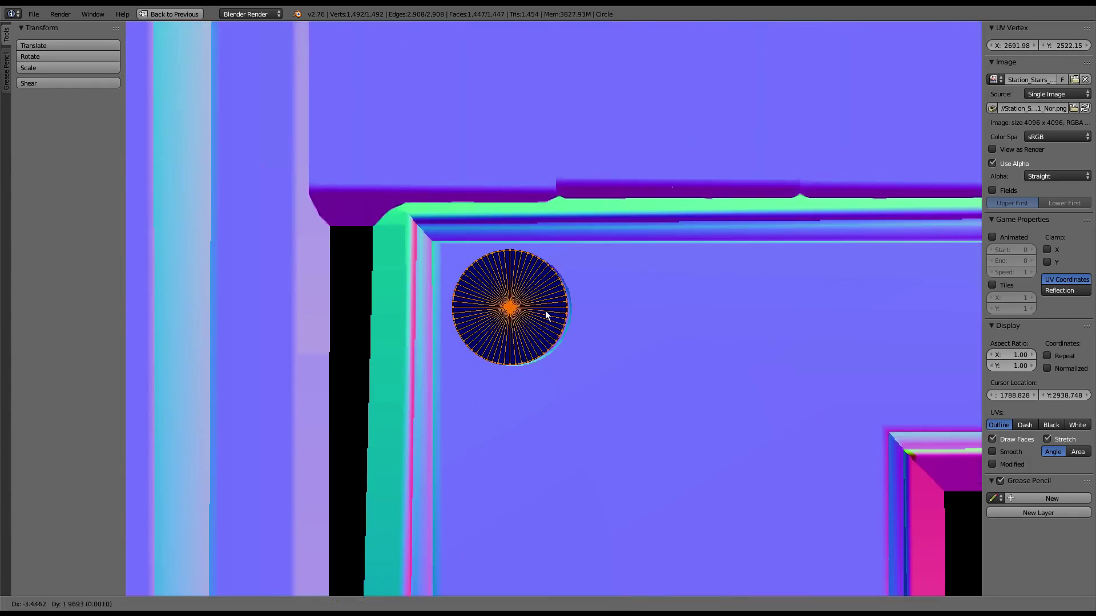
left_click(535, 308)
middle_click_drag(535, 307, 521, 320)
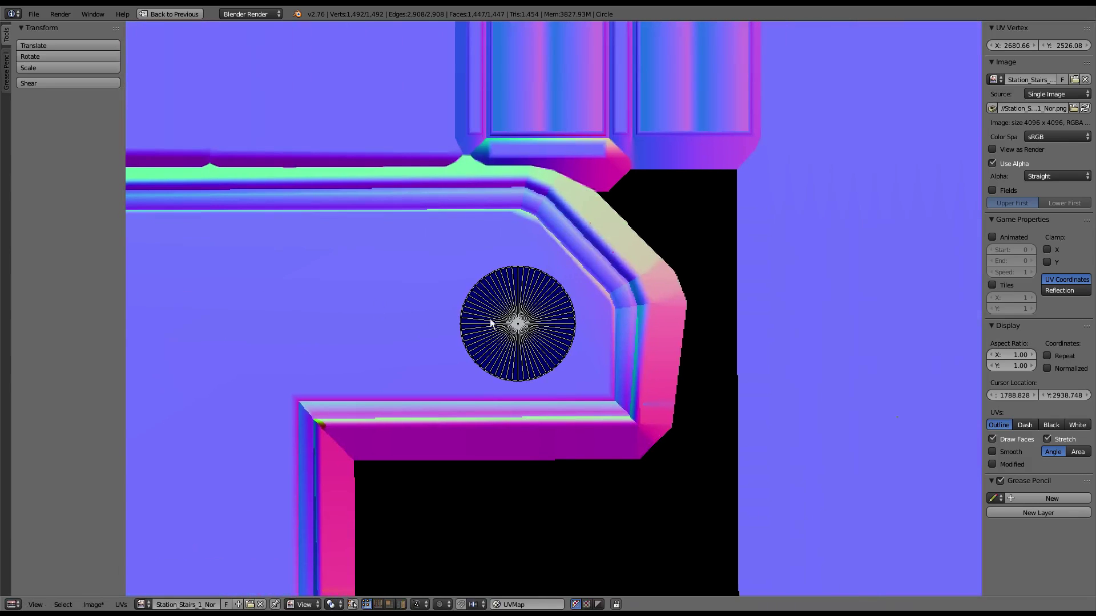
right_click(522, 320)
key("g")
left_click(554, 334)
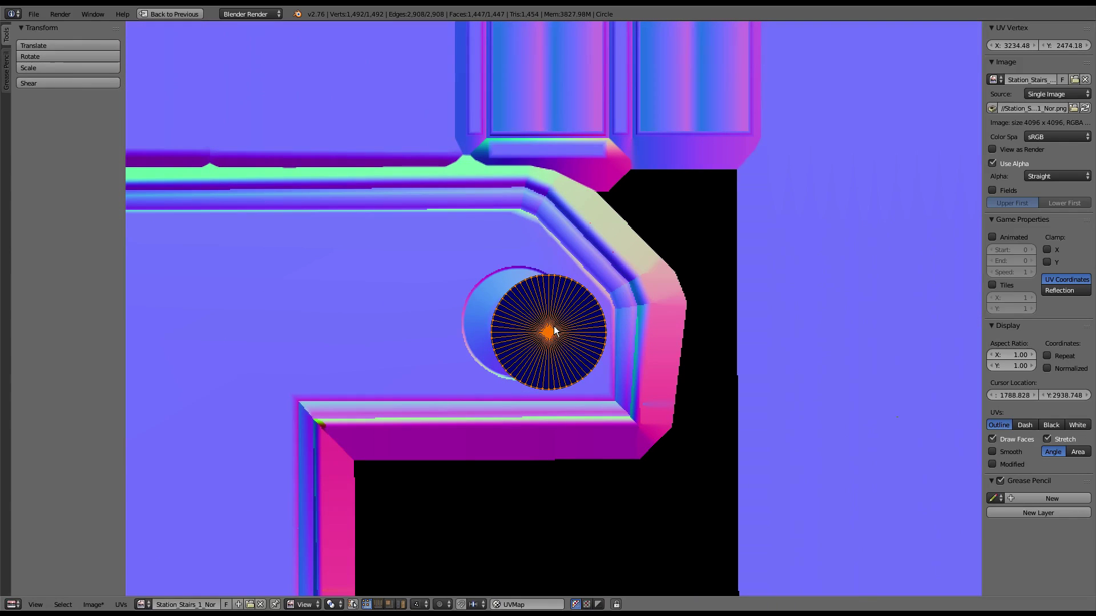
scroll(551, 330, "down", 7)
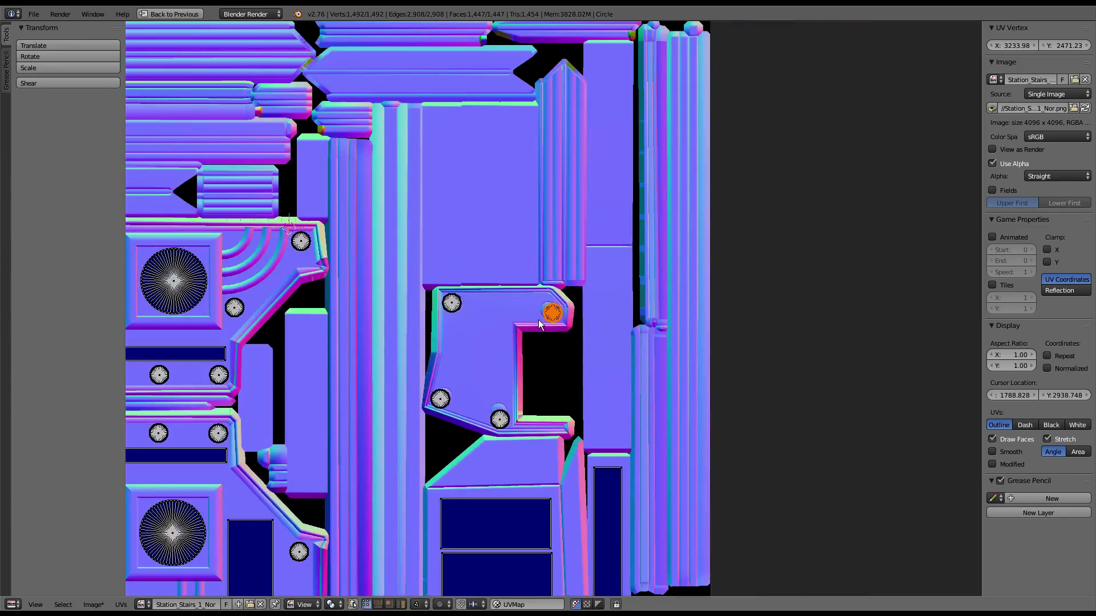
Step: Reload the normal map from disk and bake it again with the realigned bolt UVs
left_click(93, 605)
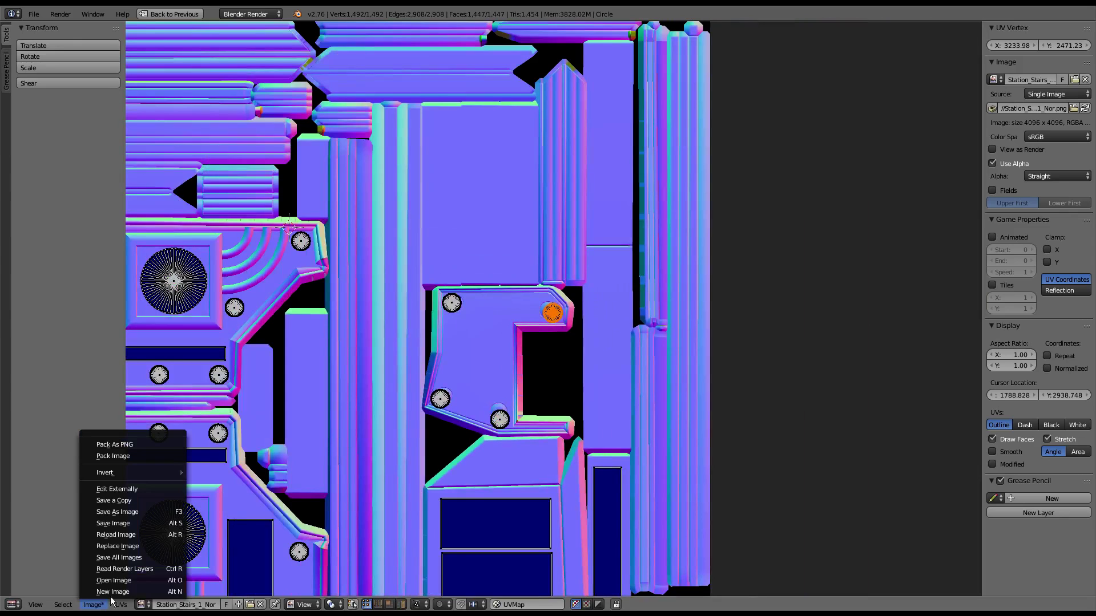
left_click(154, 534)
key("ctrl+Up")
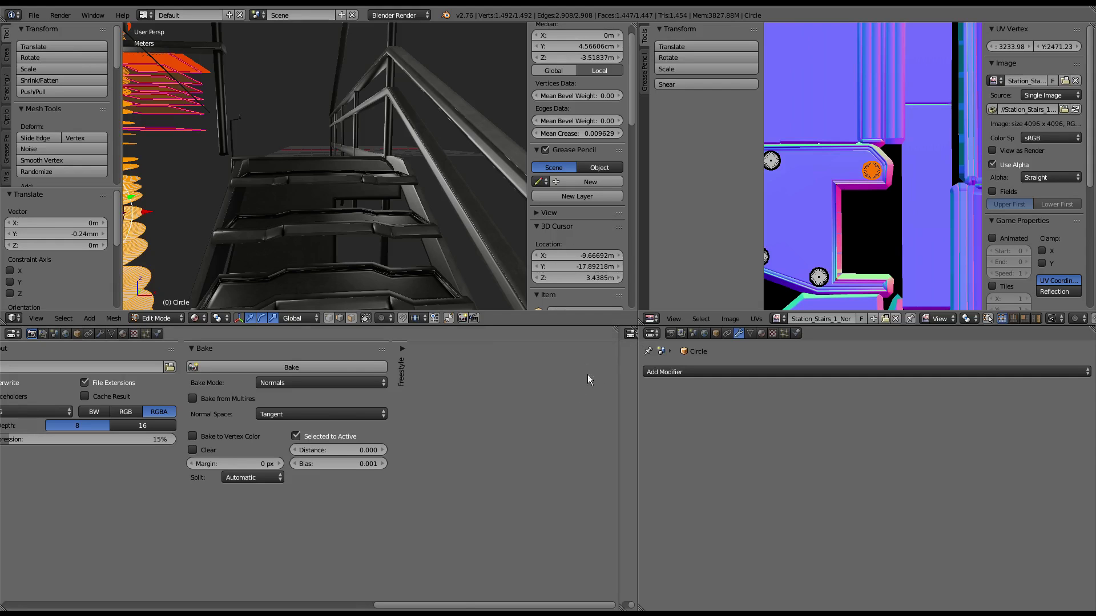
left_click(313, 367)
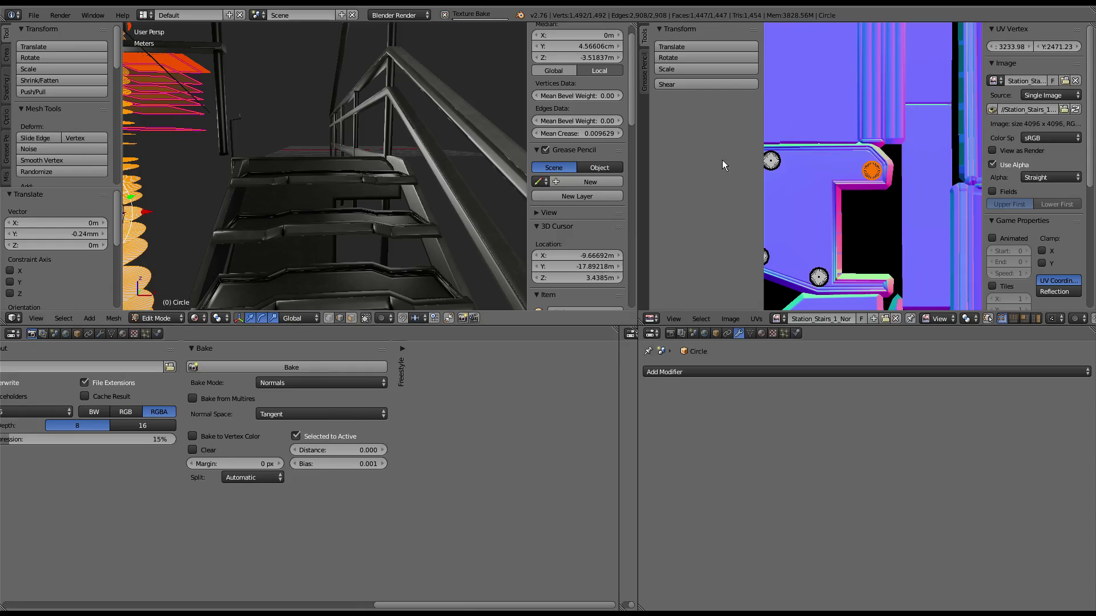
Step: Inspect the rebaked stairs in a maximised 3D view, then restore the split layout
key("ctrl+Up")
scroll(488, 213, "up", 3)
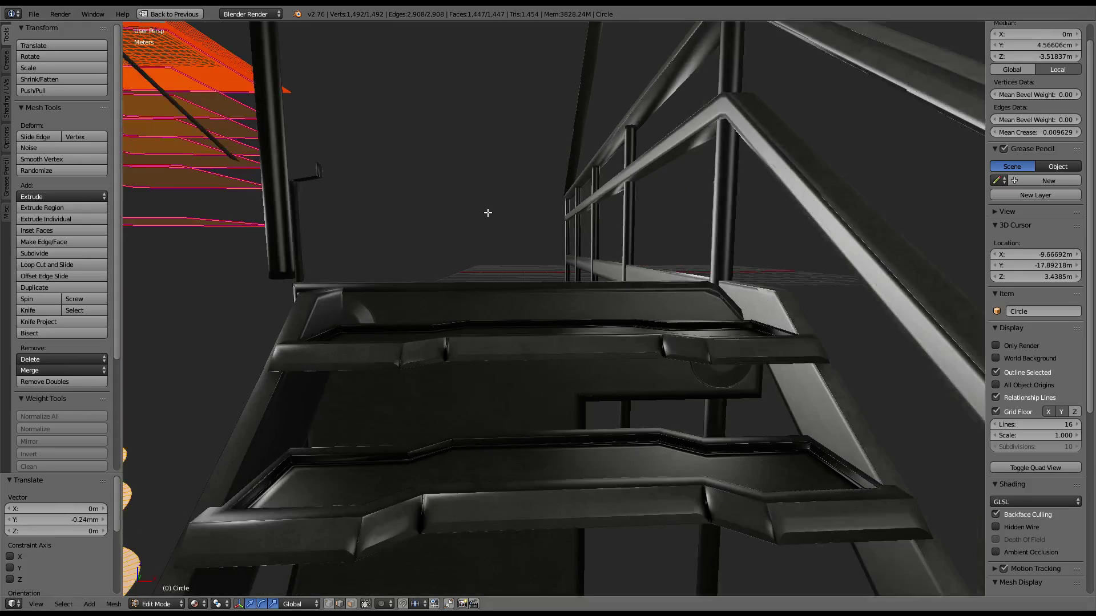
scroll(473, 196, "up", 3)
scroll(472, 196, "down", 2)
scroll(468, 189, "down", 3)
scroll(477, 200, "down", 2)
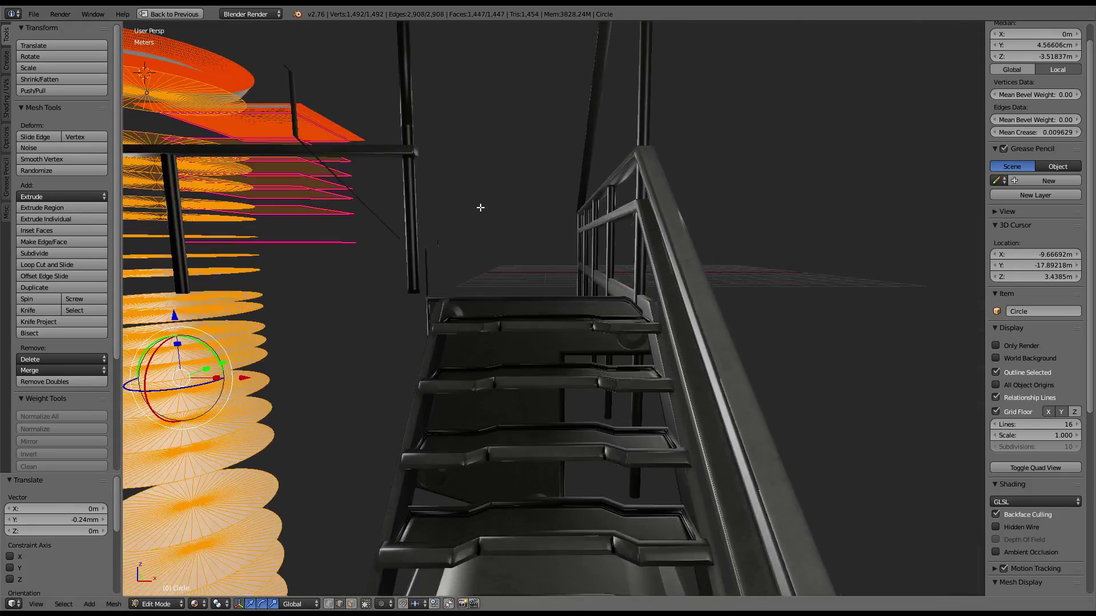
scroll(480, 207, "down", 1)
scroll(488, 223, "down", 2)
scroll(487, 215, "down", 2)
scroll(473, 179, "down", 2)
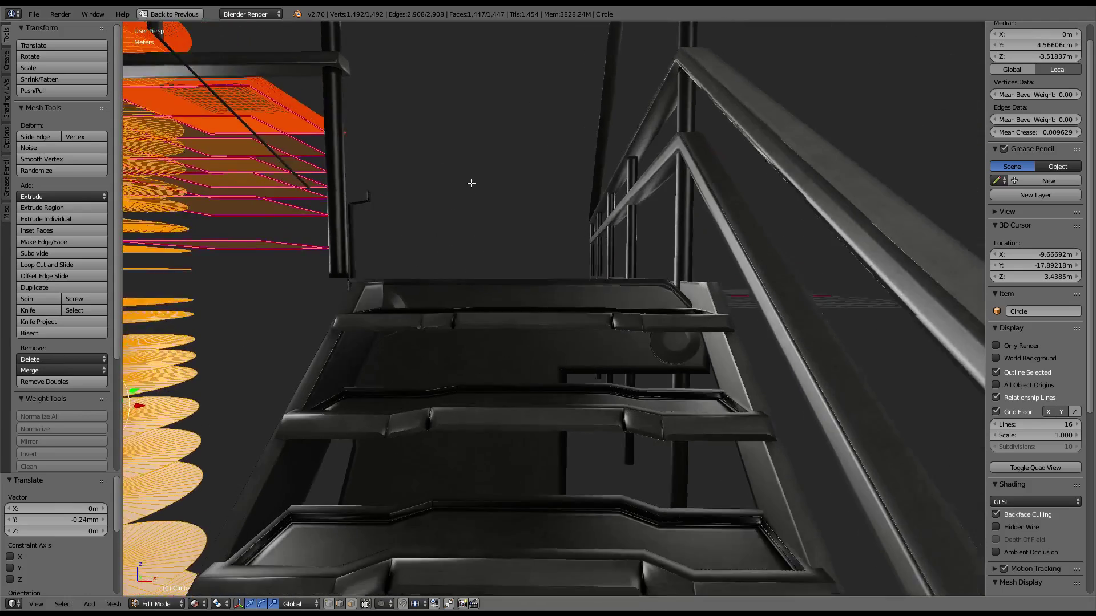
key("ctrl+Up")
scroll(856, 171, "up", 2)
Step: Shift the bolt's UV circle further right on the normal map with small nudges
scroll(856, 171, "up", 3)
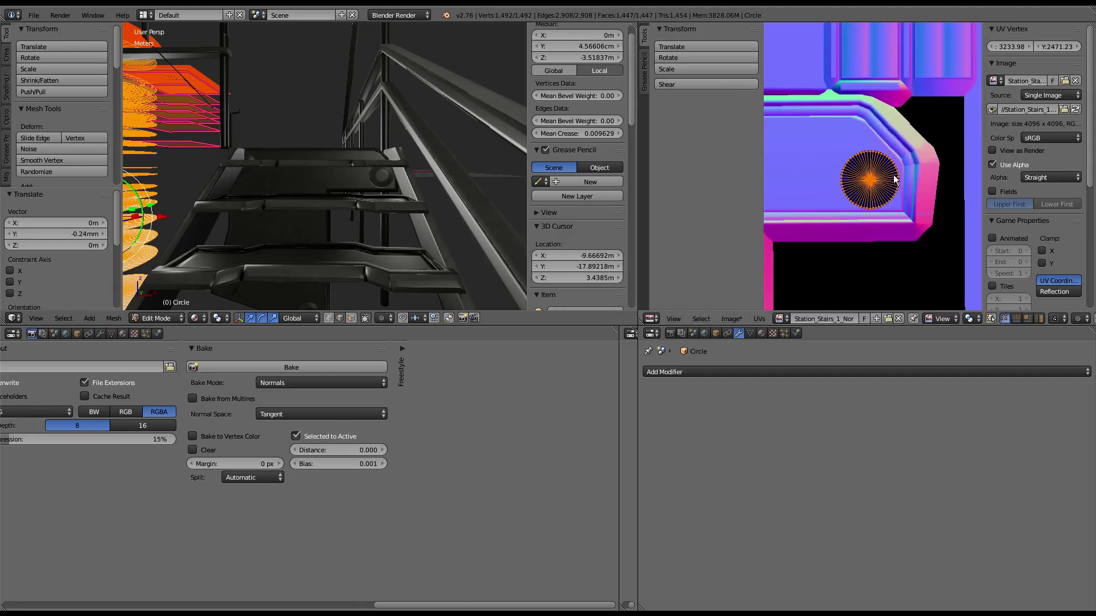
key("g")
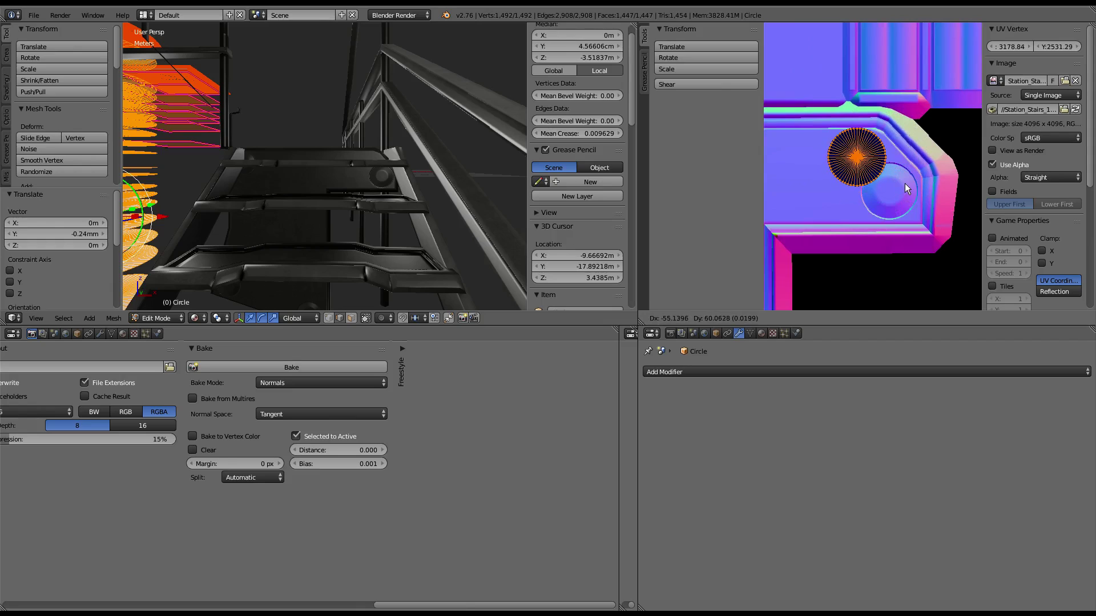
left_click(910, 187)
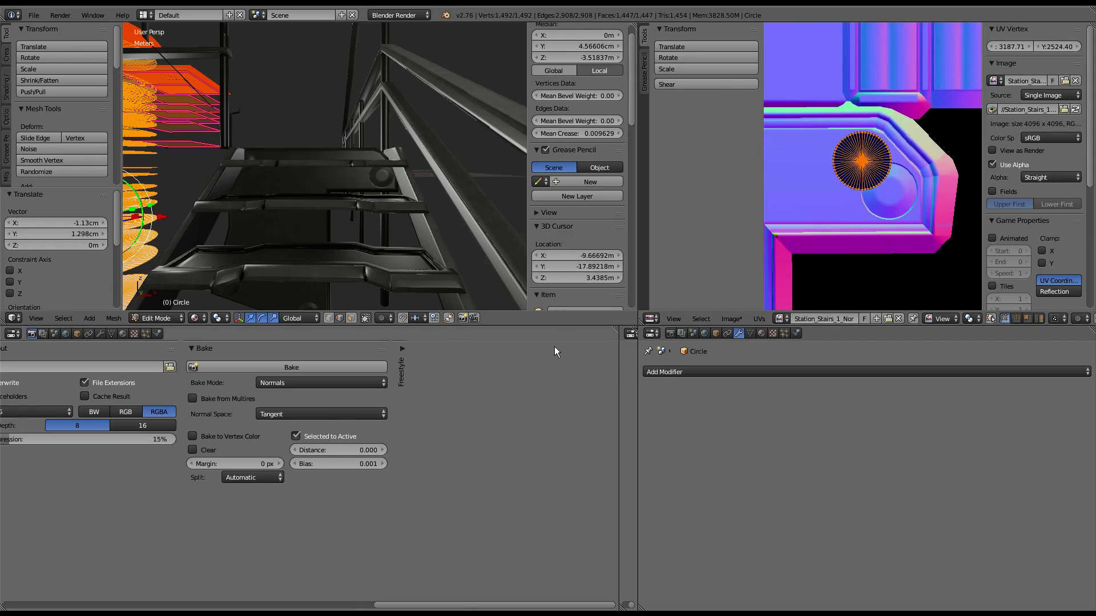
key("g")
left_click(933, 223)
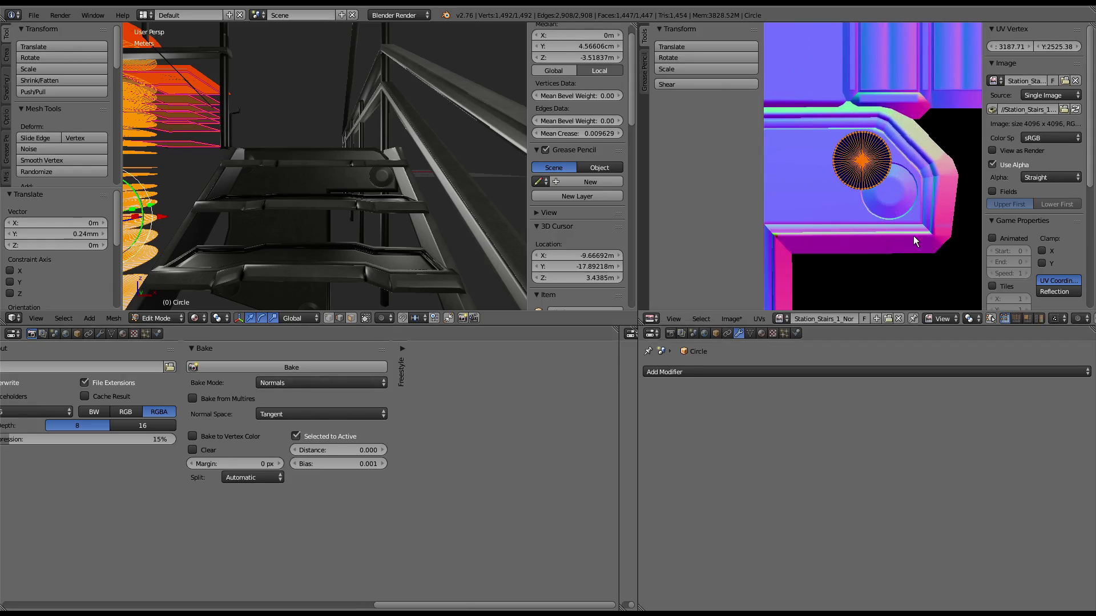
key("g")
left_click(903, 245)
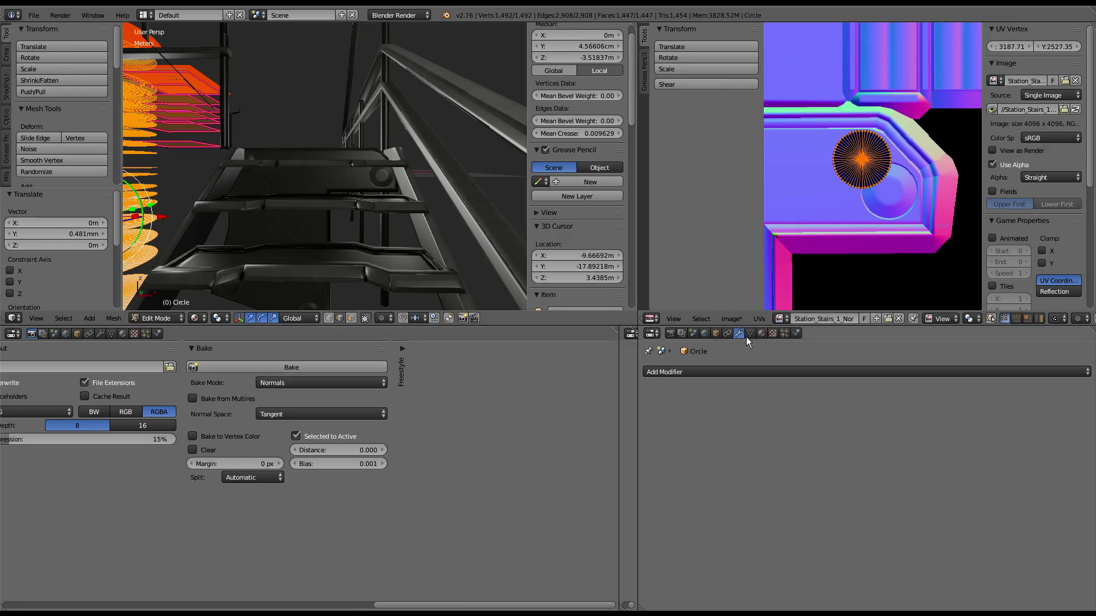
Step: Reload the normal map, rebake it, and orbit to check the bolts under the stairs
left_click(736, 320)
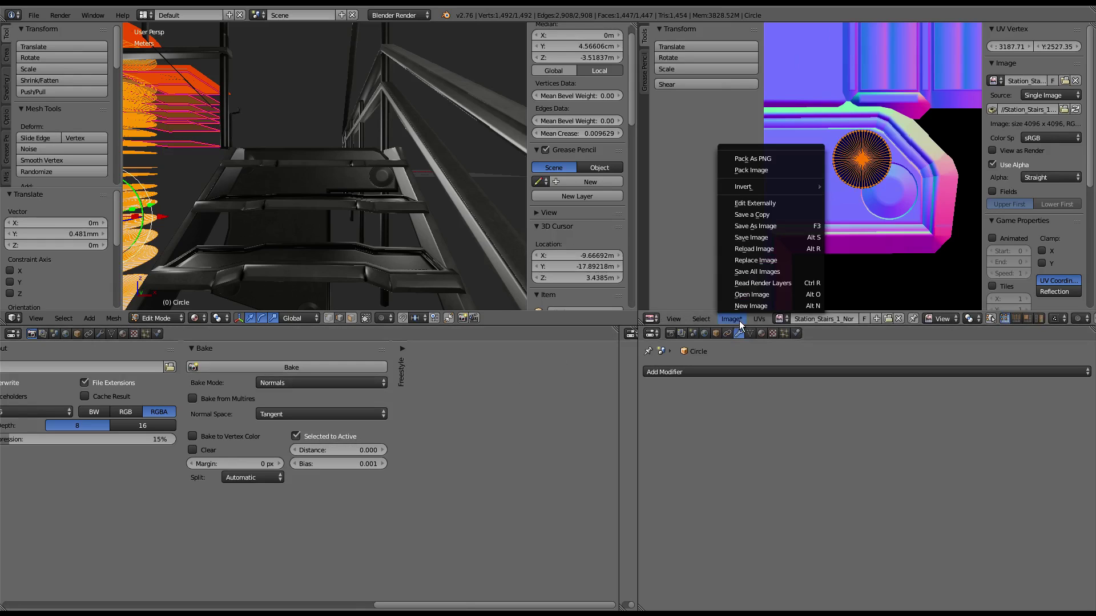
left_click(782, 249)
left_click(292, 368)
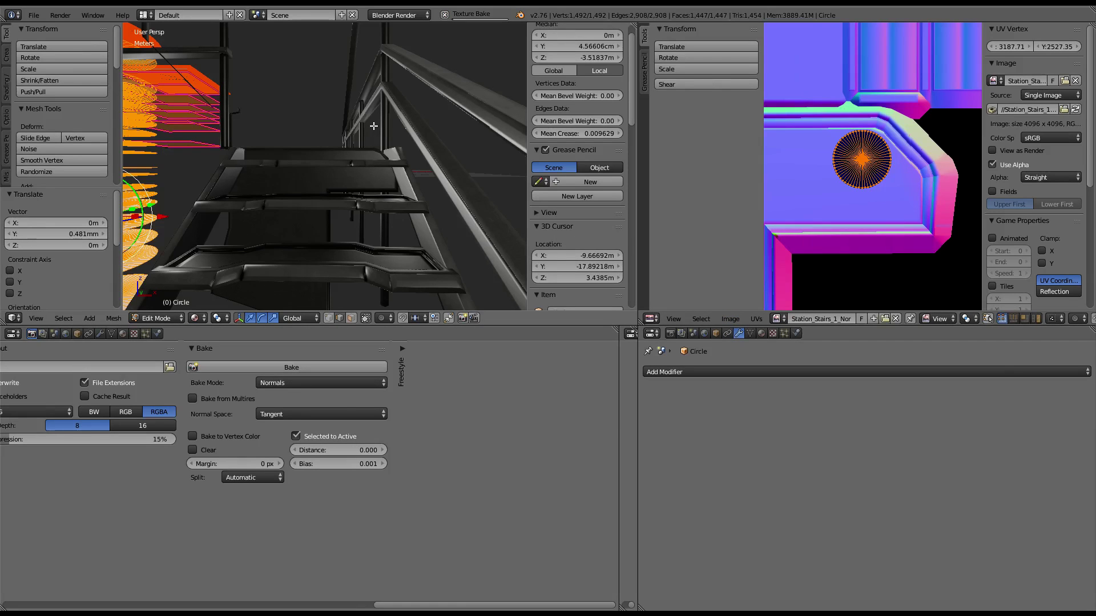
mouse_move(374, 126)
middle_mouse_down()
mouse_move(376, 155)
mouse_move(400, 171)
middle_mouse_up()
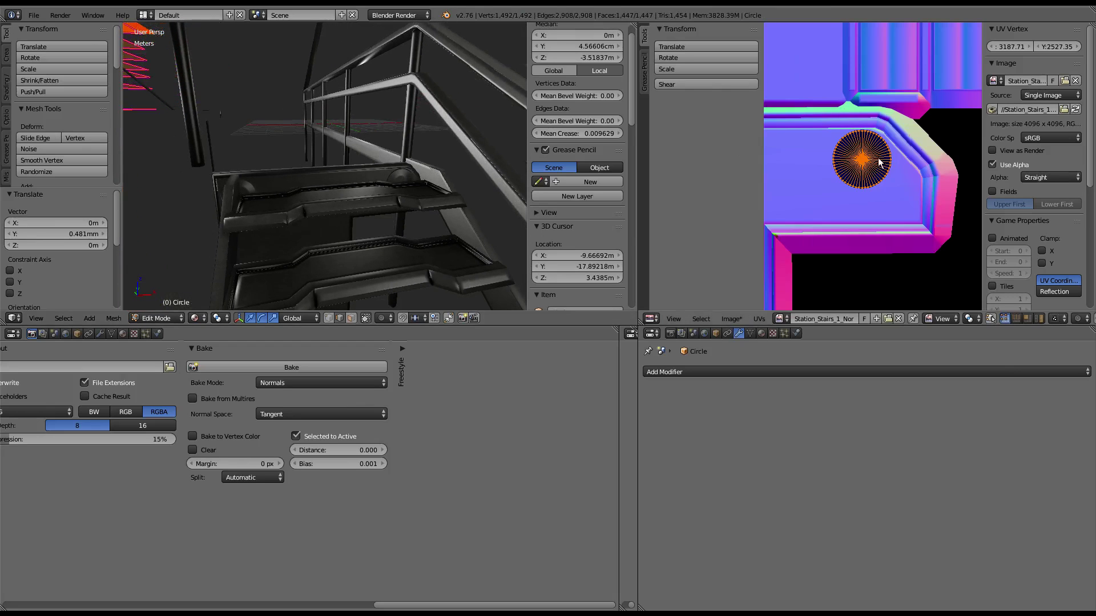
middle_click_drag(914, 171, 965, 174)
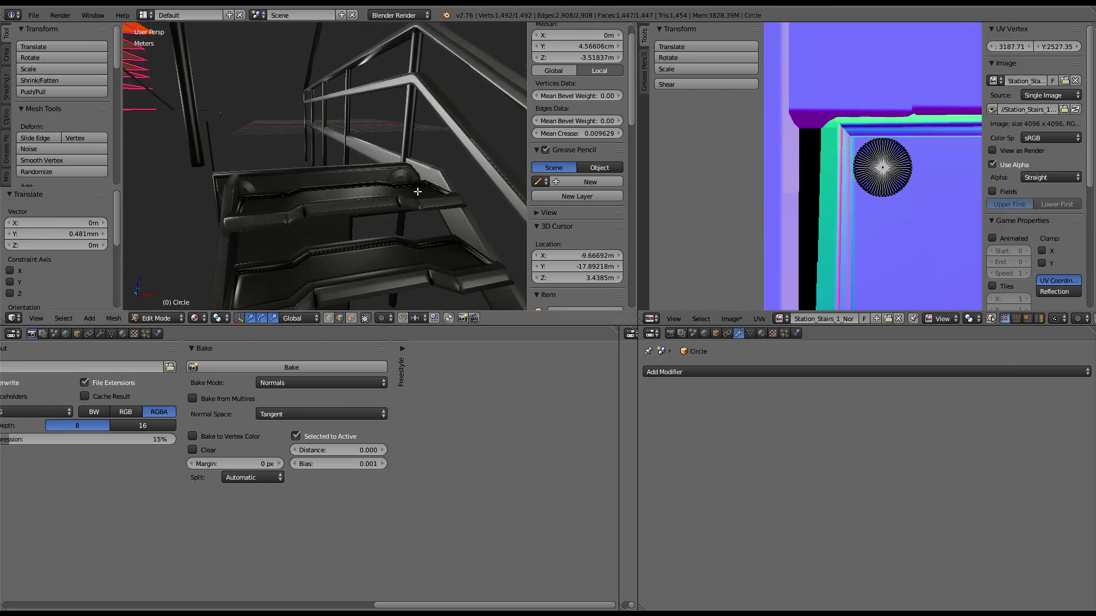
Step: Reposition the bolt UV circle again and reload the normal map to discard the old bake
key("g")
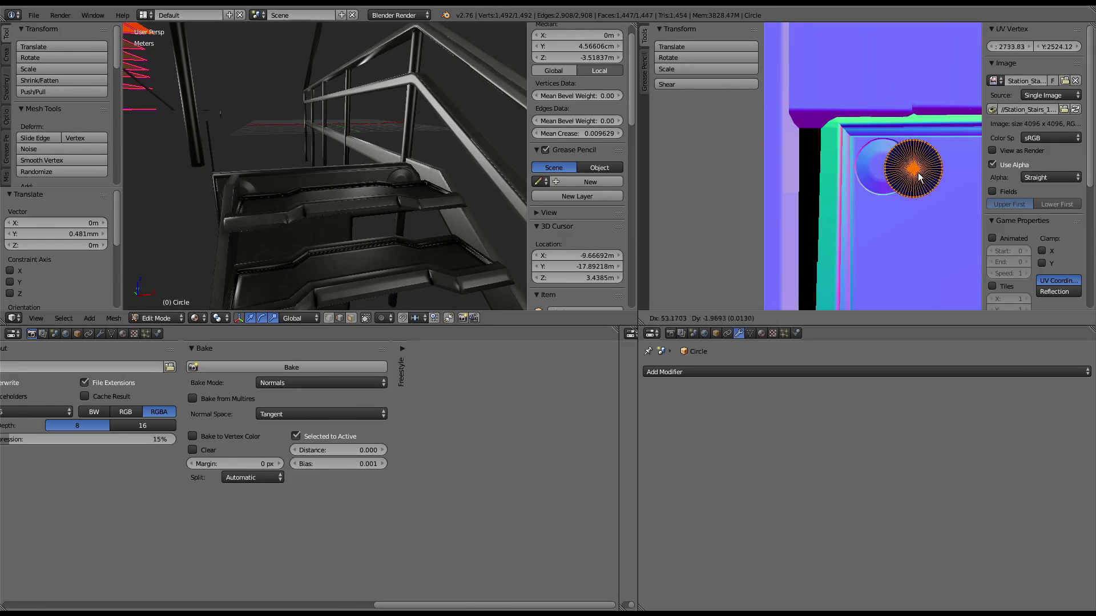
left_click(922, 176)
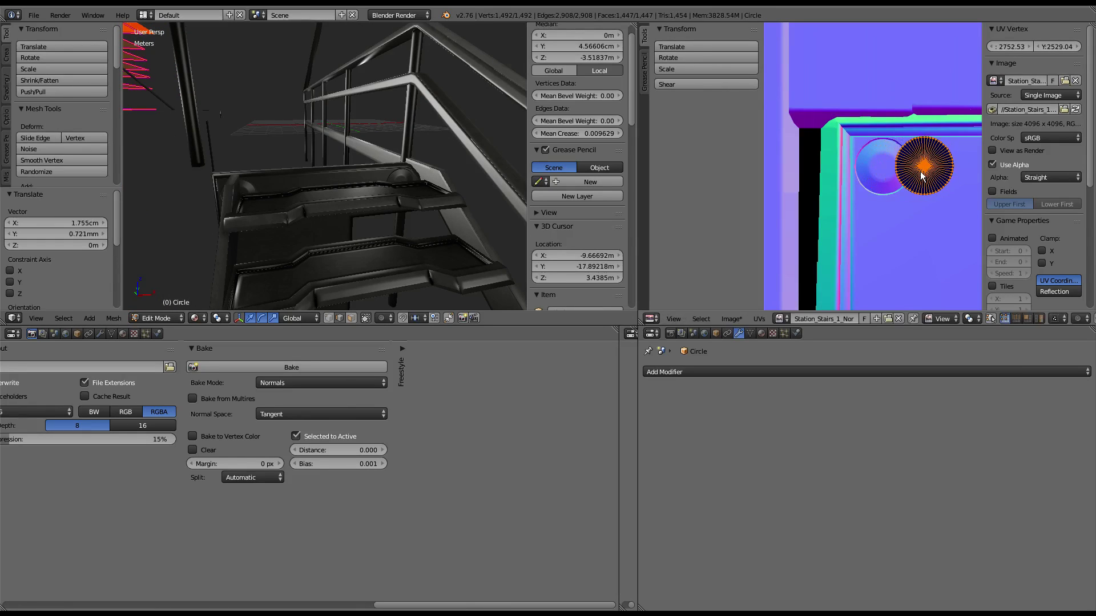
left_click(731, 319)
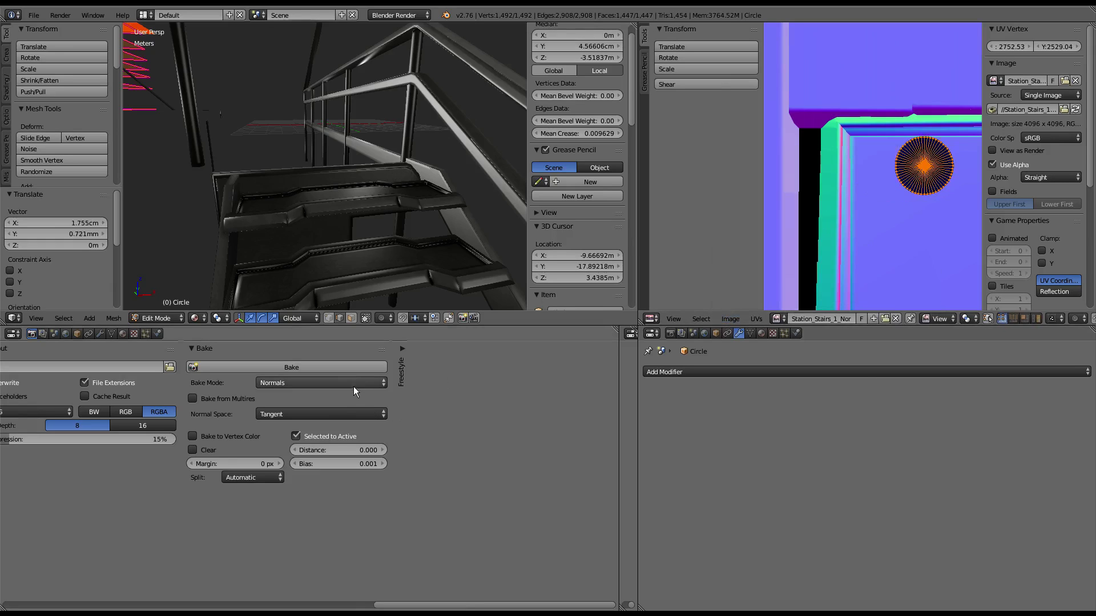
left_click(351, 372)
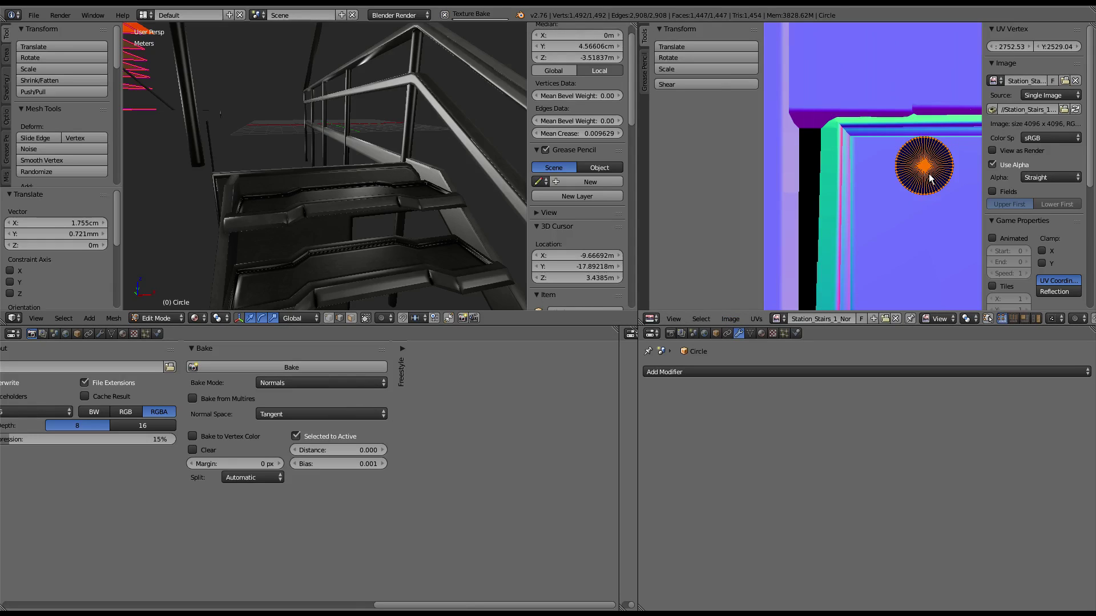
mouse_move(274, 117)
middle_mouse_down()
mouse_move(298, 171)
mouse_move(313, 106)
middle_mouse_up()
Step: Duplicate one linked plate from the stack and move the copy down in Z below the others
scroll(313, 106, "up", 5)
scroll(861, 155, "down", 2)
scroll(861, 155, "down", 2)
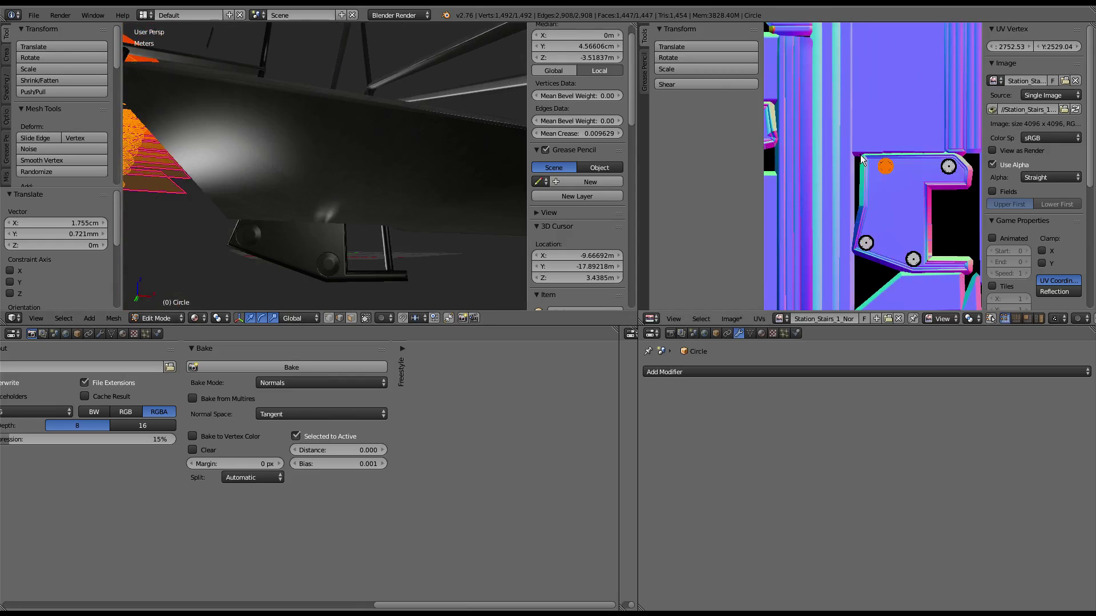
scroll(815, 166, "down", 2)
scroll(320, 171, "down", 3)
middle_click_drag(320, 171, 400, 189)
key("a")
right_click(455, 207)
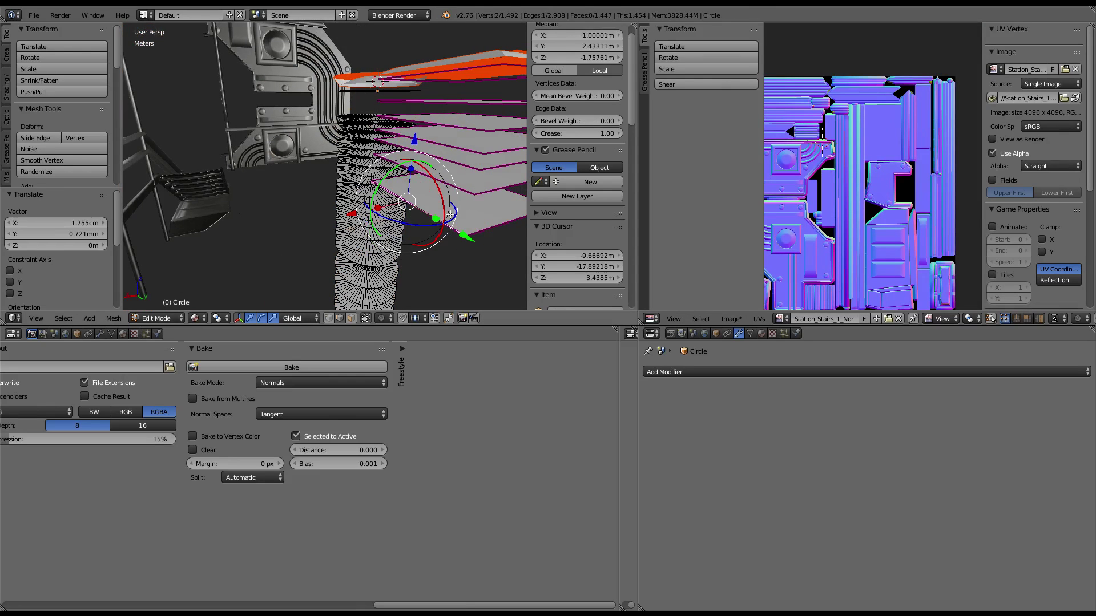
key("l")
key("shift+d")
key("Escape")
key("g")
key("z")
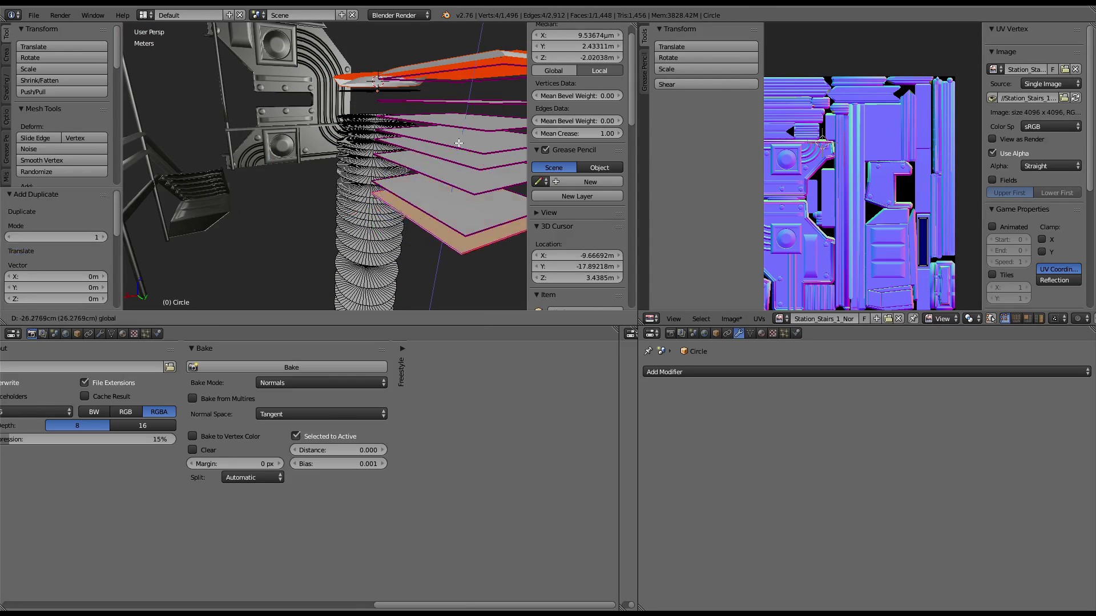
left_click(456, 240)
Step: Move the copy's UV face onto the empty slot on the normal map
scroll(920, 183, "up", 3)
key("g")
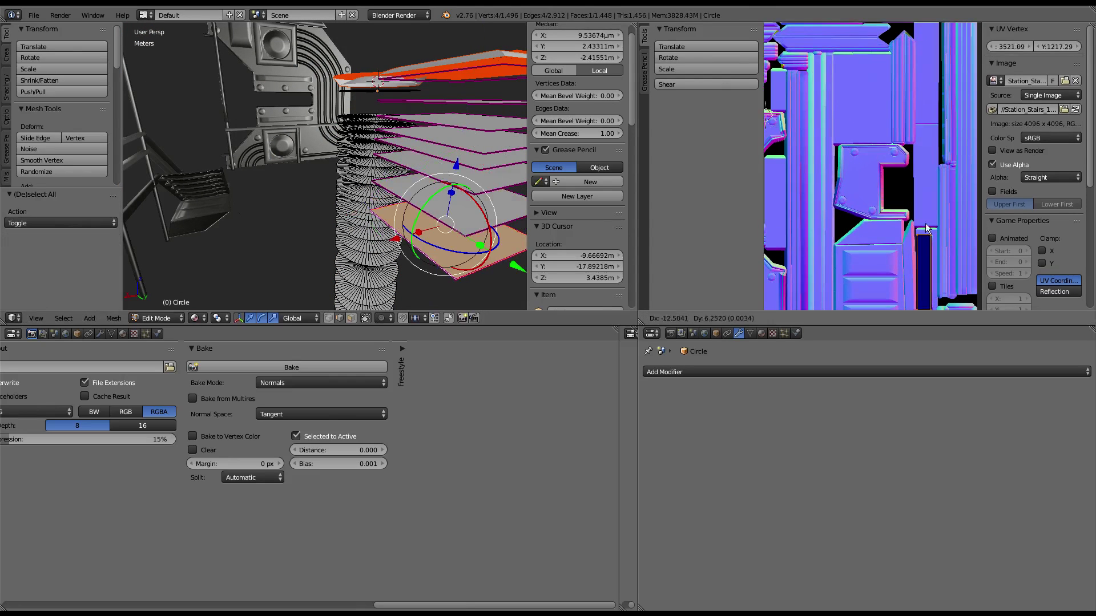
left_click(880, 164)
scroll(879, 163, "up", 2)
key("g")
left_click(901, 177)
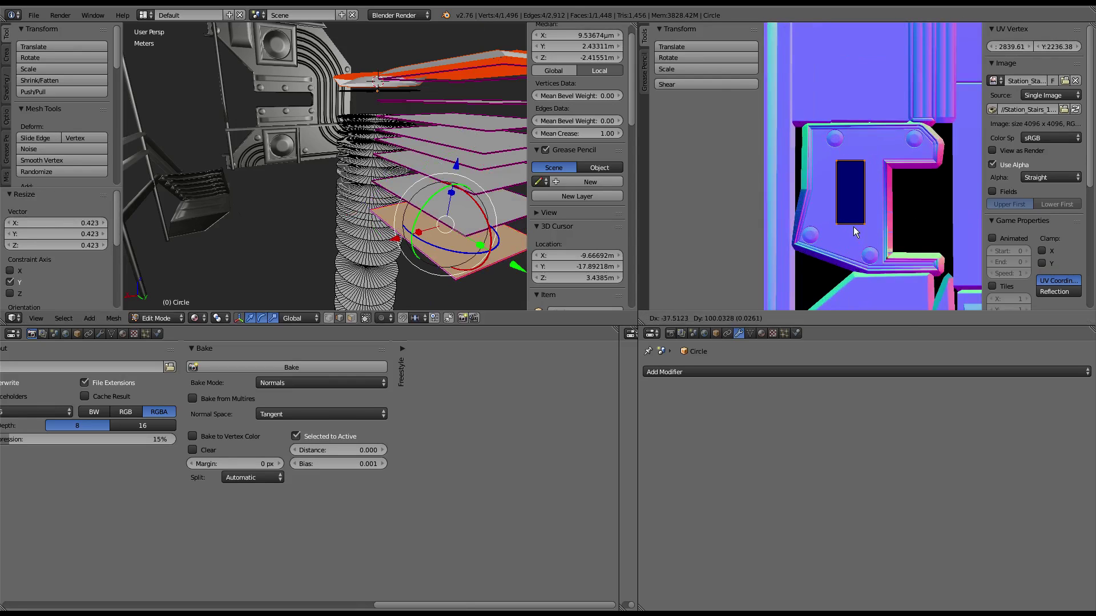
scroll(918, 190, "up", 2)
middle_click_drag(916, 186, 943, 143)
Step: Fit the UV rectangle to the slot by widening in X, shifting in Y and rescaling
key("s")
key("x")
left_click(947, 162)
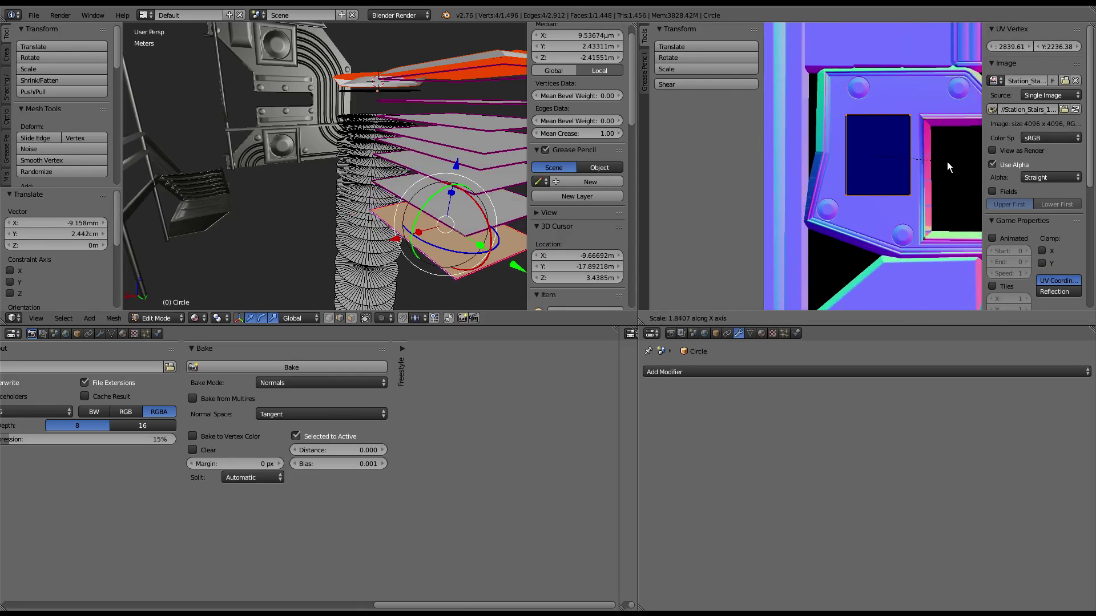
key("g")
key("y")
left_click(947, 166)
key("s")
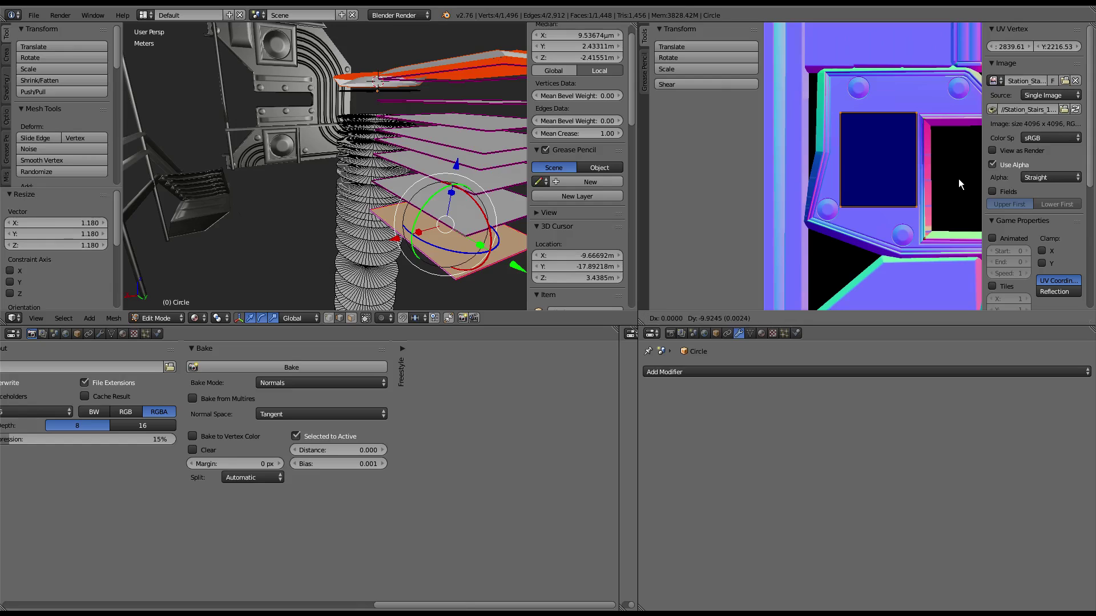
left_click(951, 177)
key("g")
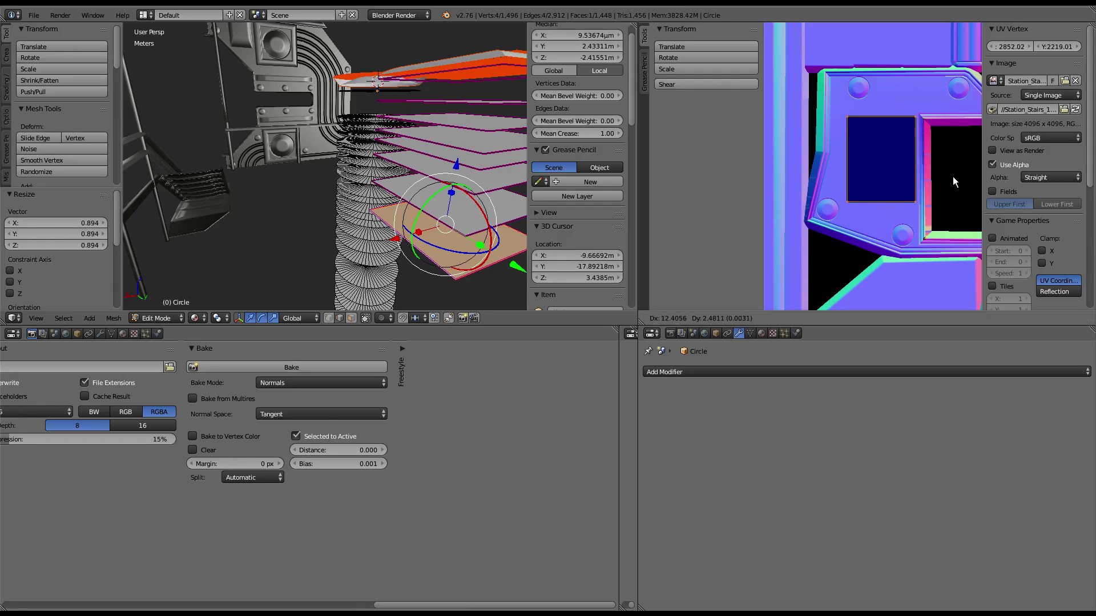
left_click(951, 174)
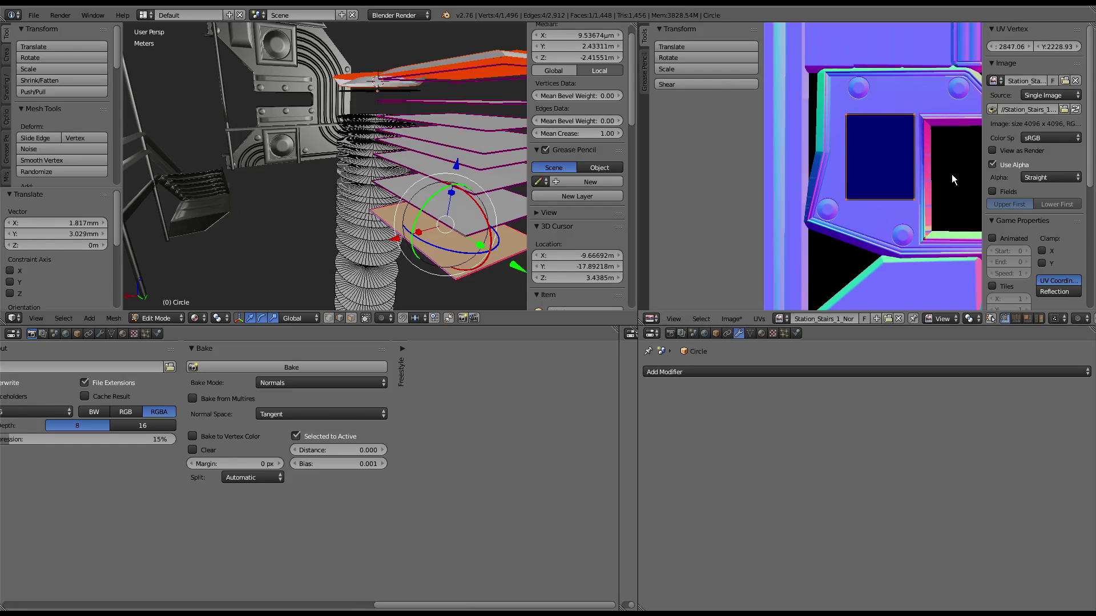
Step: Rebake the normal map and orbit around the stairs to check the new plate
left_click(331, 367)
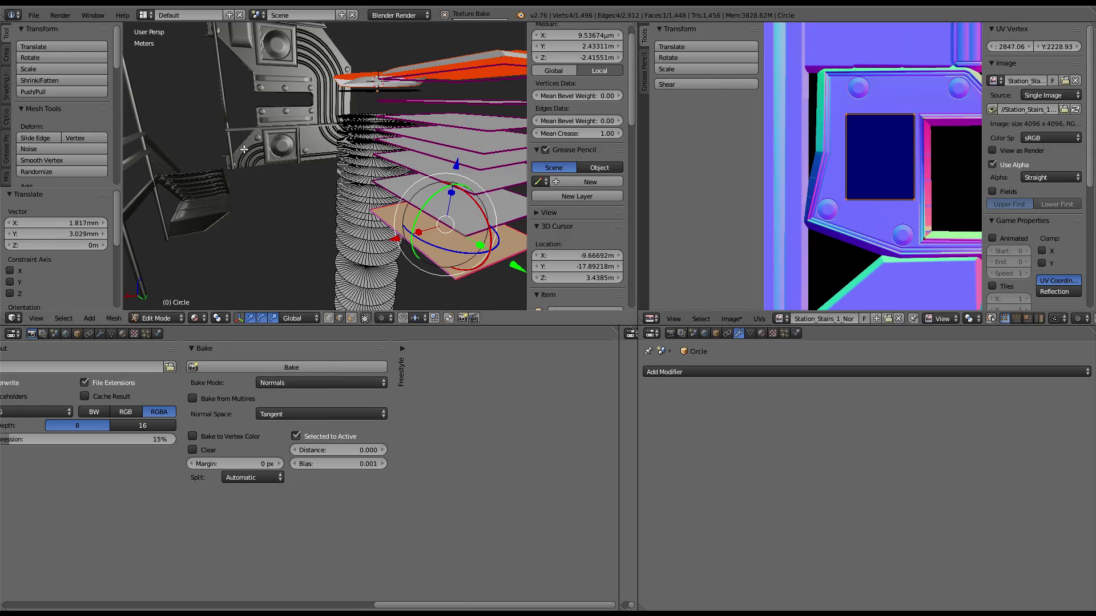
scroll(479, 155, "down", 5)
mouse_move(434, 171)
middle_mouse_down()
mouse_move(478, 155)
mouse_move(384, 90)
mouse_move(362, 210)
mouse_move(384, 154)
mouse_move(458, 98)
middle_mouse_up()
scroll(457, 169, "up", 5)
scroll(457, 170, "up", 3)
scroll(384, 90, "down", 5)
scroll(405, 79, "up", 5)
scroll(405, 79, "down", 3)
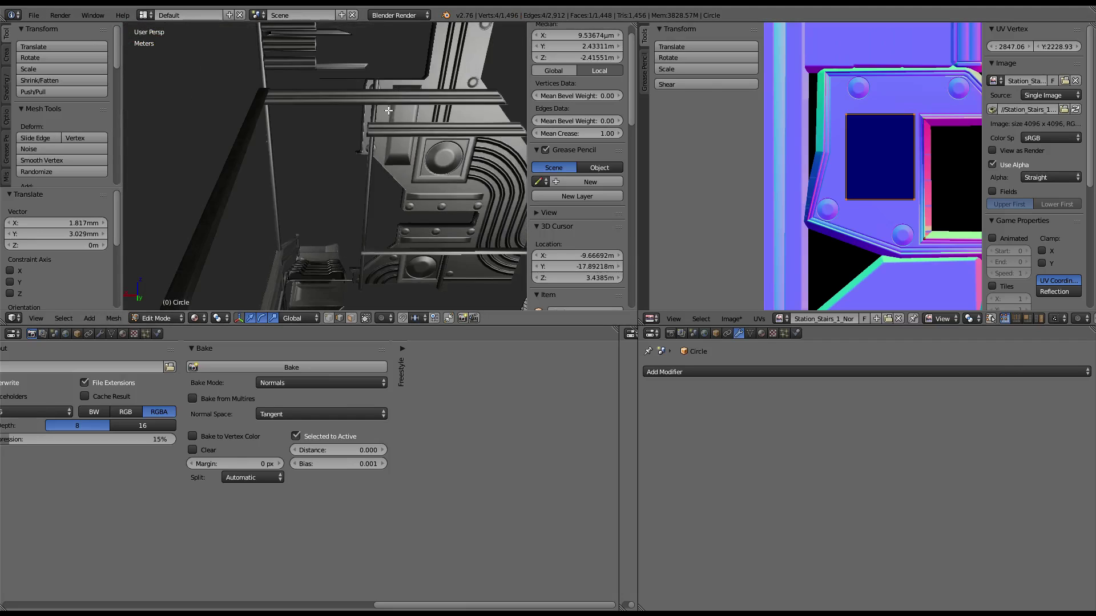
scroll(405, 79, "down", 3)
scroll(882, 130, "down", 2)
scroll(885, 151, "down", 2)
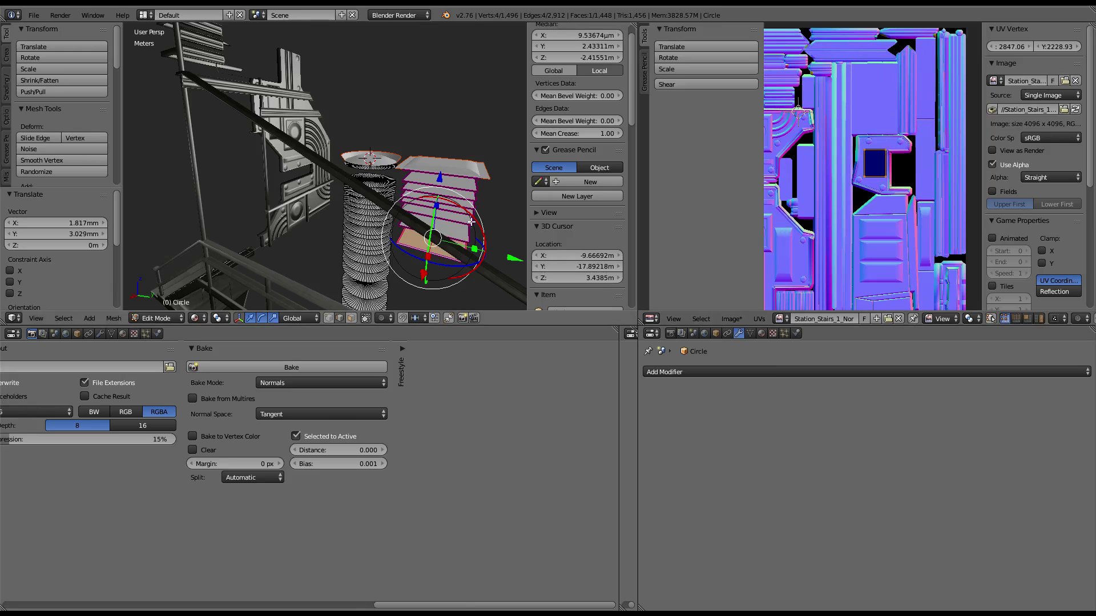
middle_click_drag(418, 147, 301, 184)
Step: In Object Mode, scale Circle.001 along the Z axis to a new height
key("Tab")
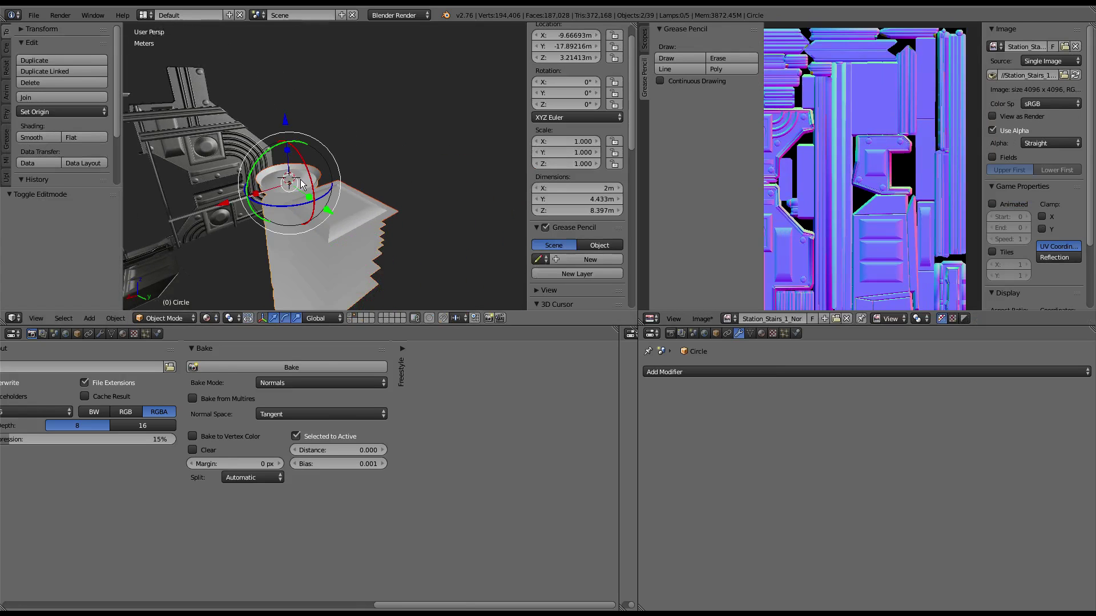
right_click(370, 165)
middle_click_drag(375, 166, 436, 129)
key("s")
key("z")
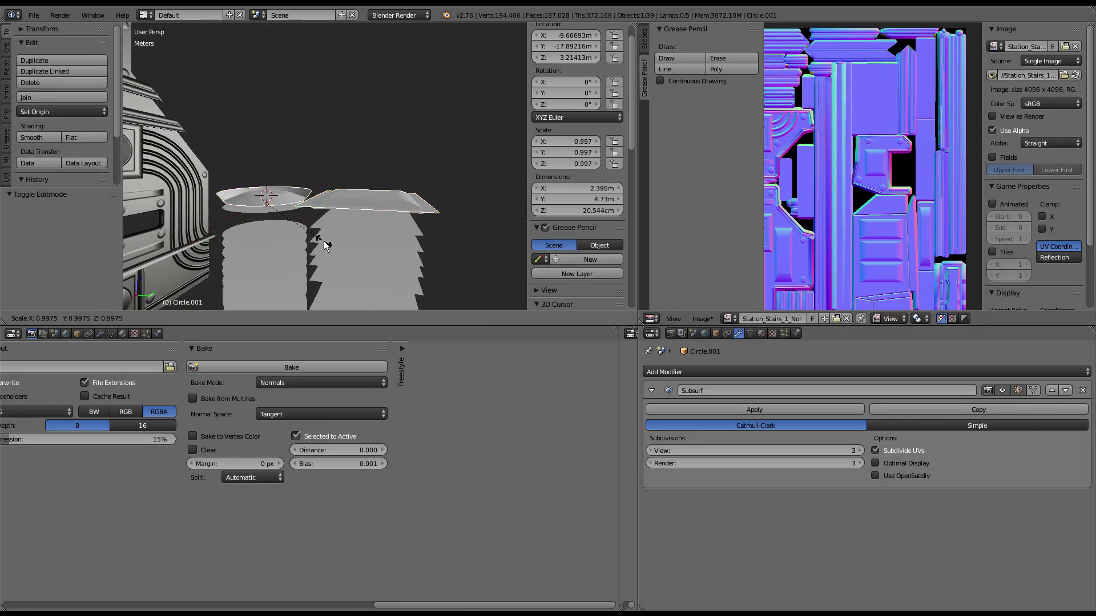
left_click(338, 101)
Step: Rebake the normal map with Circle active, then inspect it in a full-screen 3D view
right_click(386, 195, "shift")
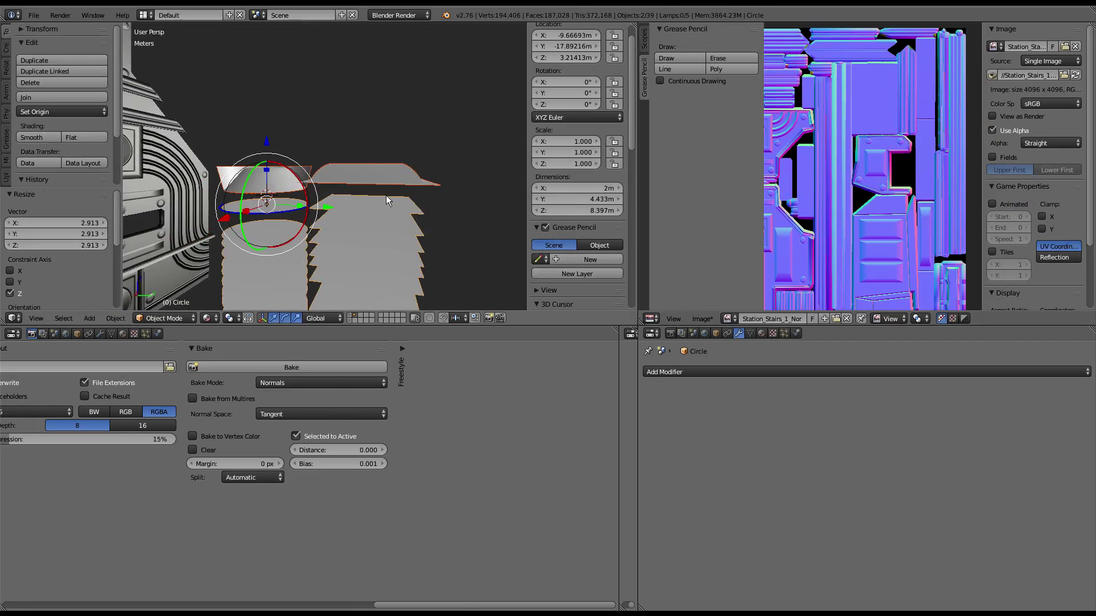
left_click(320, 371)
scroll(863, 166, "up", 2)
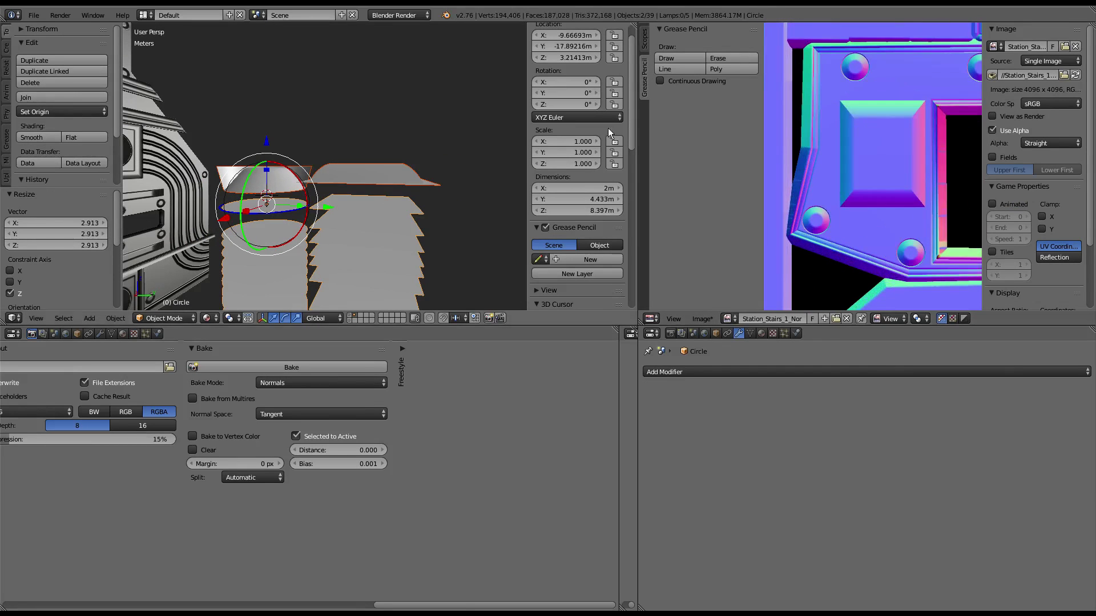
mouse_move(485, 128)
middle_mouse_down()
mouse_move(200, 125)
mouse_move(262, 98)
mouse_move(361, 232)
mouse_move(310, 188)
mouse_move(321, 184)
mouse_move(325, 73)
mouse_move(358, 84)
mouse_move(317, 94)
mouse_move(353, 198)
mouse_move(339, 163)
mouse_move(266, 142)
mouse_move(309, 146)
mouse_move(338, 178)
mouse_move(389, 156)
mouse_move(333, 144)
mouse_move(316, 120)
mouse_move(307, 138)
middle_mouse_up()
scroll(347, 176, "up", 3)
scroll(348, 173, "down", 5)
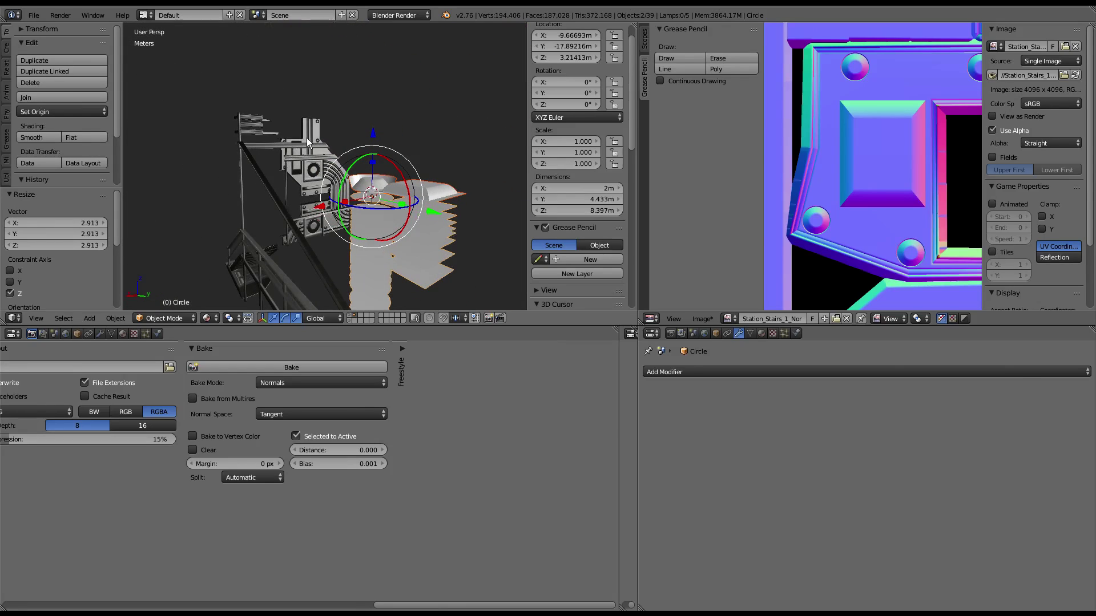
key("shift+space")
mouse_move(322, 48)
middle_mouse_down()
mouse_move(350, 166)
mouse_move(485, 115)
mouse_move(639, 300)
mouse_move(630, 188)
mouse_move(609, 275)
mouse_move(629, 238)
mouse_move(645, 286)
mouse_move(584, 272)
mouse_move(534, 184)
mouse_move(717, 179)
mouse_move(509, 180)
mouse_move(436, 204)
mouse_move(549, 159)
mouse_move(514, 228)
mouse_move(507, 300)
mouse_move(460, 286)
middle_mouse_up()
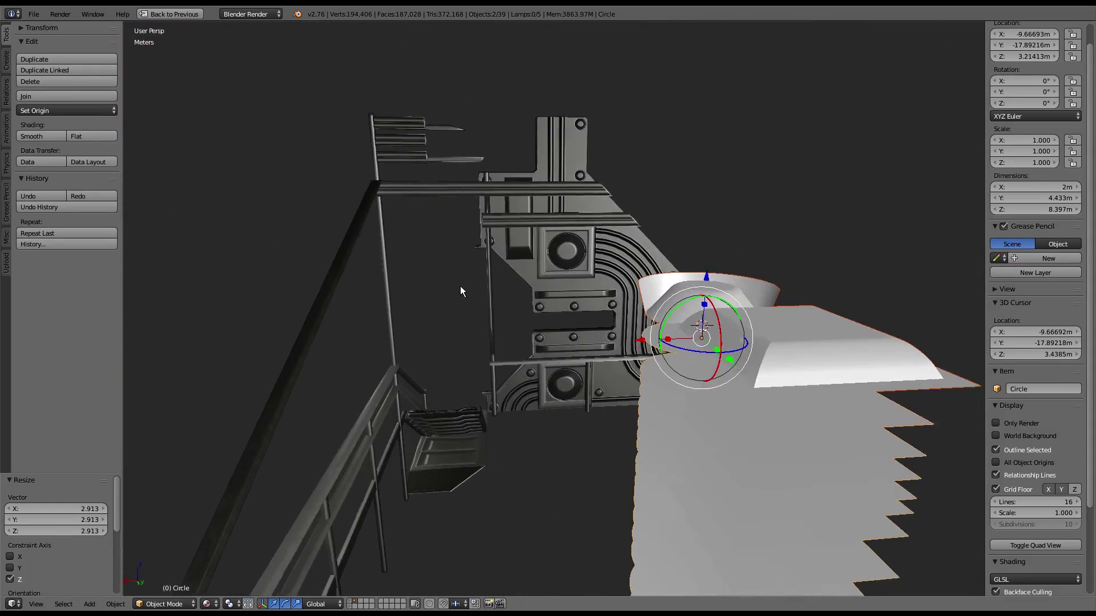
Step: Save the rebaked normal map as Station_Stairs_1_Nor.png
key("ctrl+Up")
key("ctrl+Up")
scroll(628, 209, "down", 3)
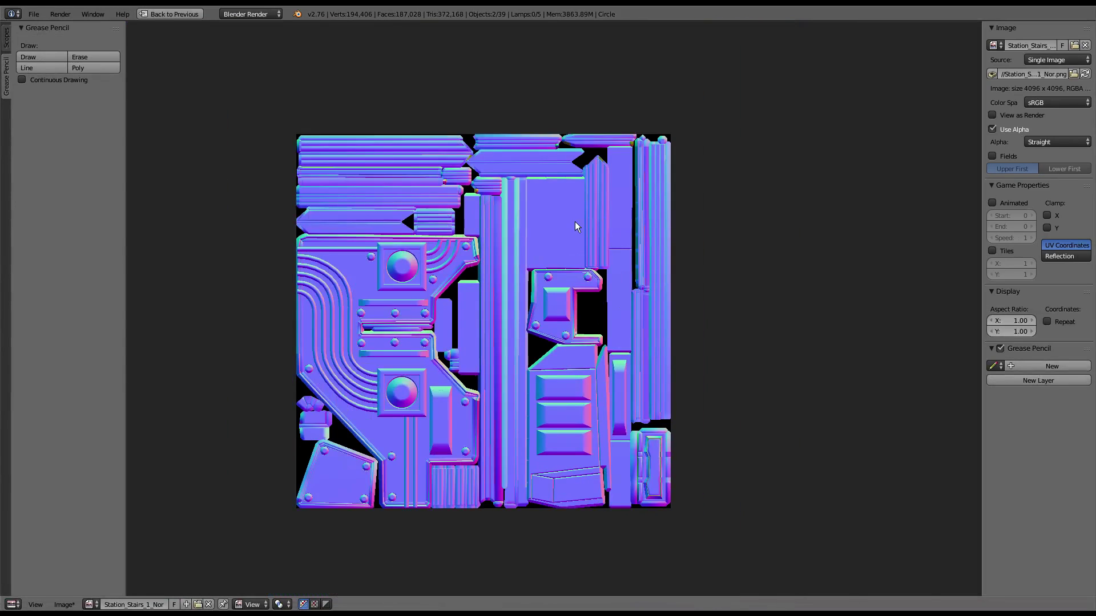
scroll(574, 222, "up", 1)
key("ctrl+Up")
left_click(709, 321)
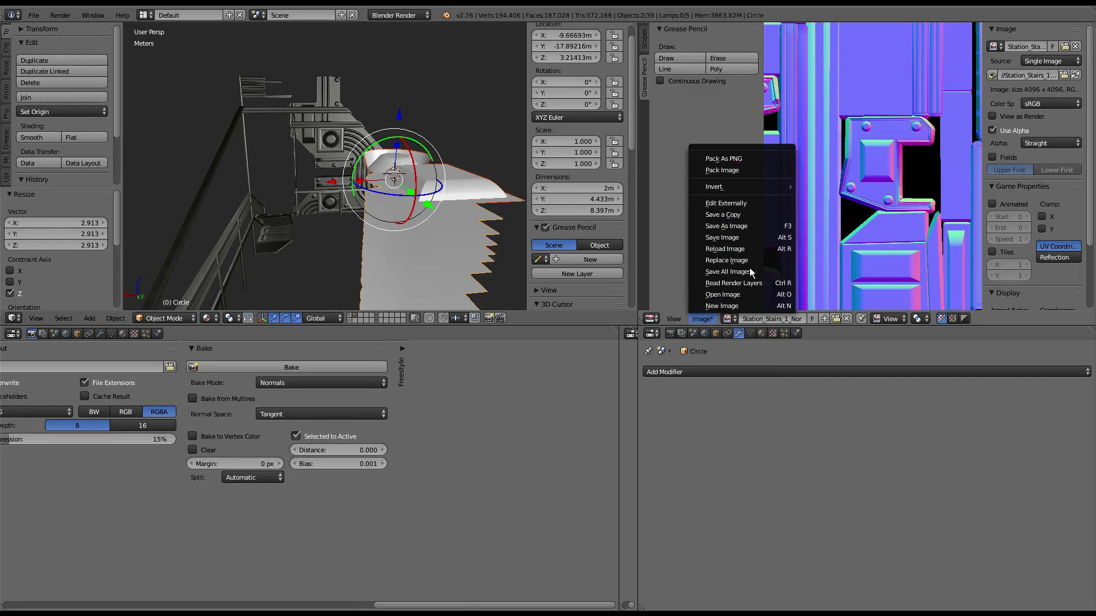
left_click(763, 226)
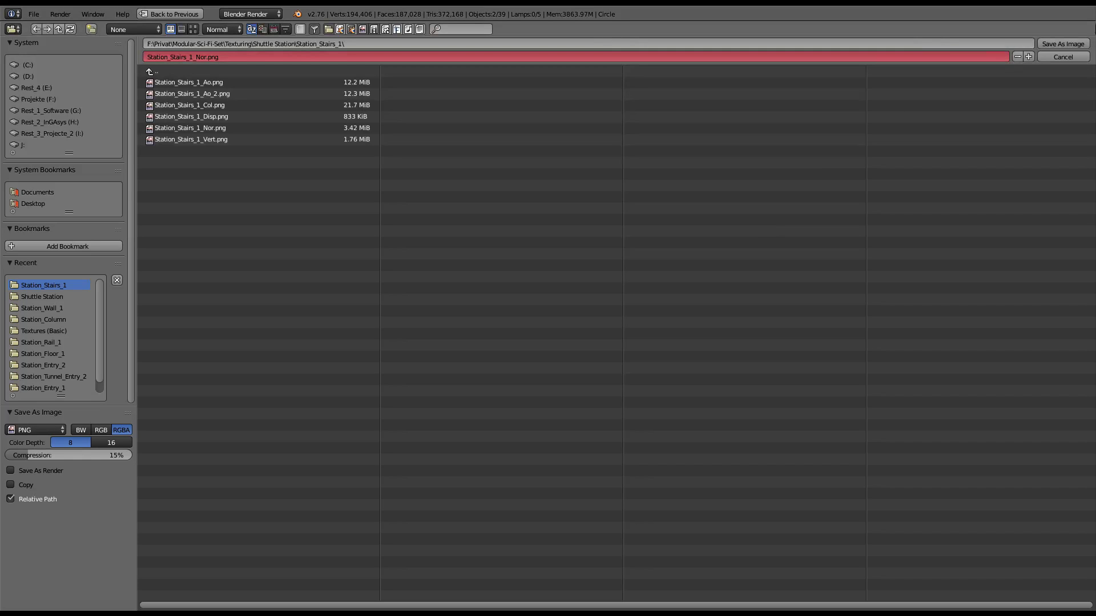
left_click(1077, 46)
Step: Enter Edit Mode with the whole mesh selected and open the image list
key("Tab")
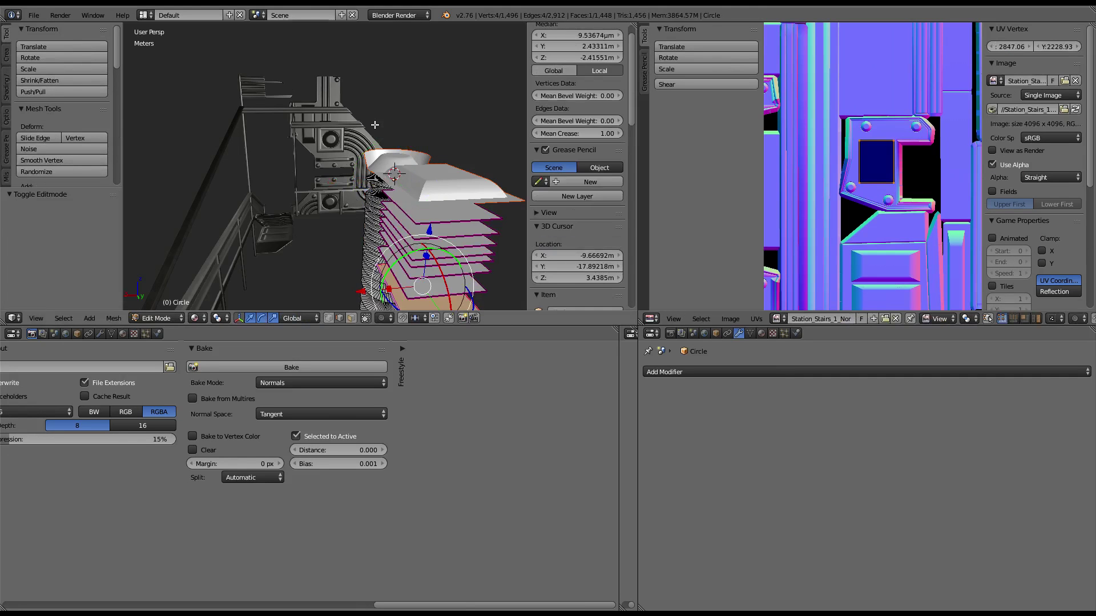
key("a")
key("a")
left_click(777, 318)
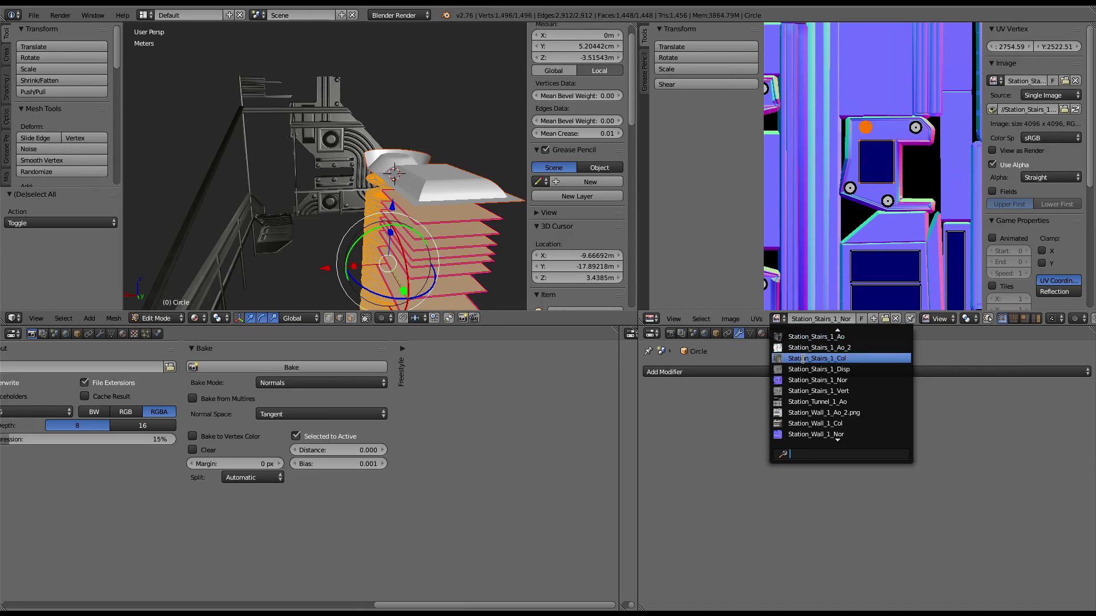
Step: Target Station_Stairs_1_Ao_2, set bake mode to Ambient Occlusion, and bake from Object Mode
left_click(805, 349)
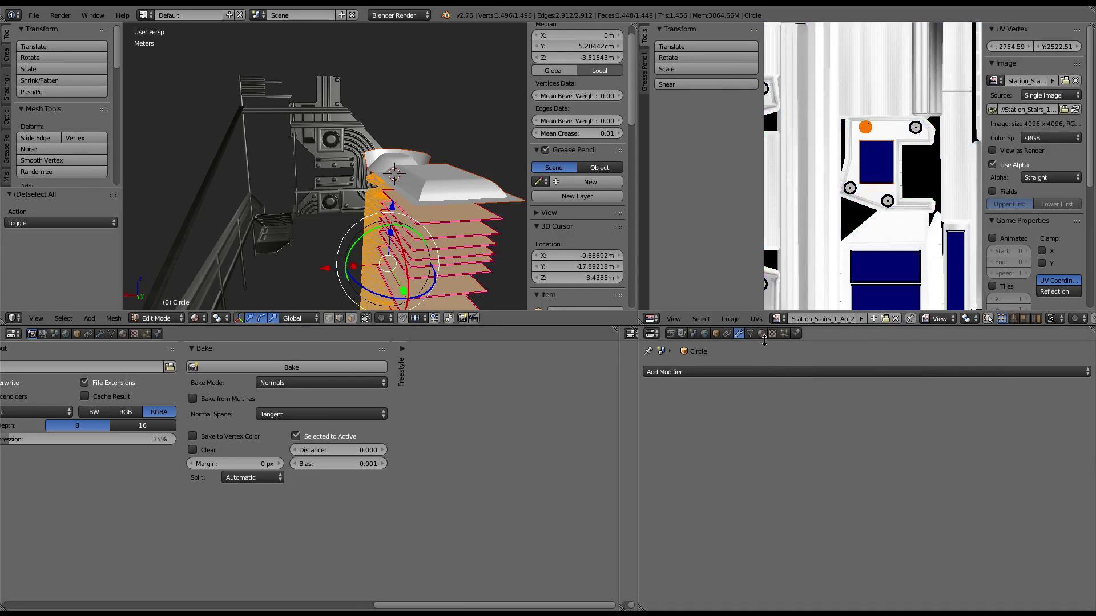
left_click(333, 383)
left_click(328, 354)
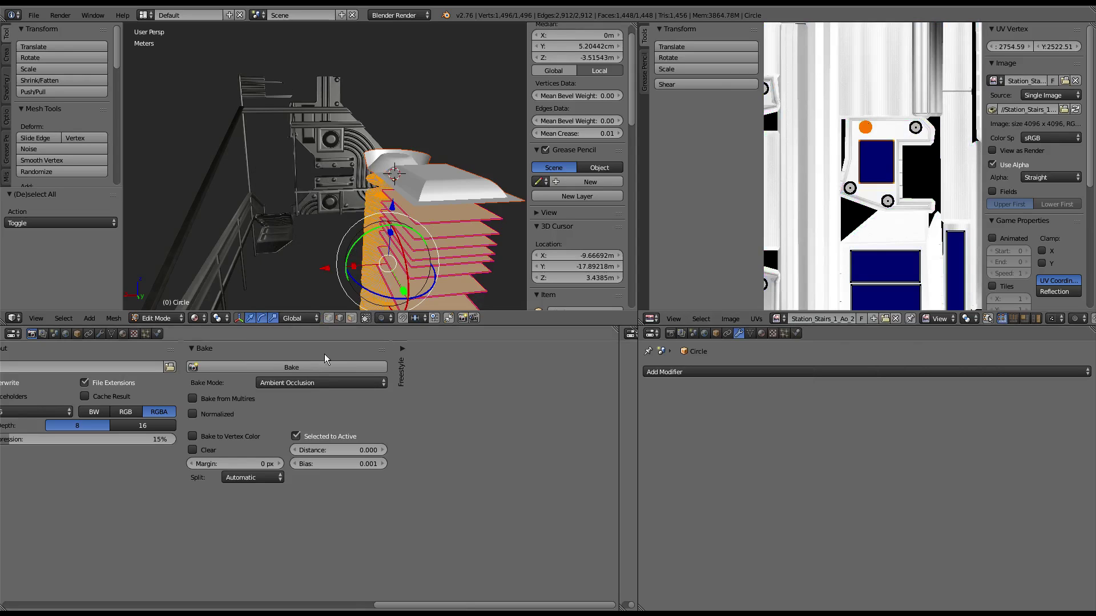
left_click(166, 318)
left_click(185, 305)
left_click(259, 366)
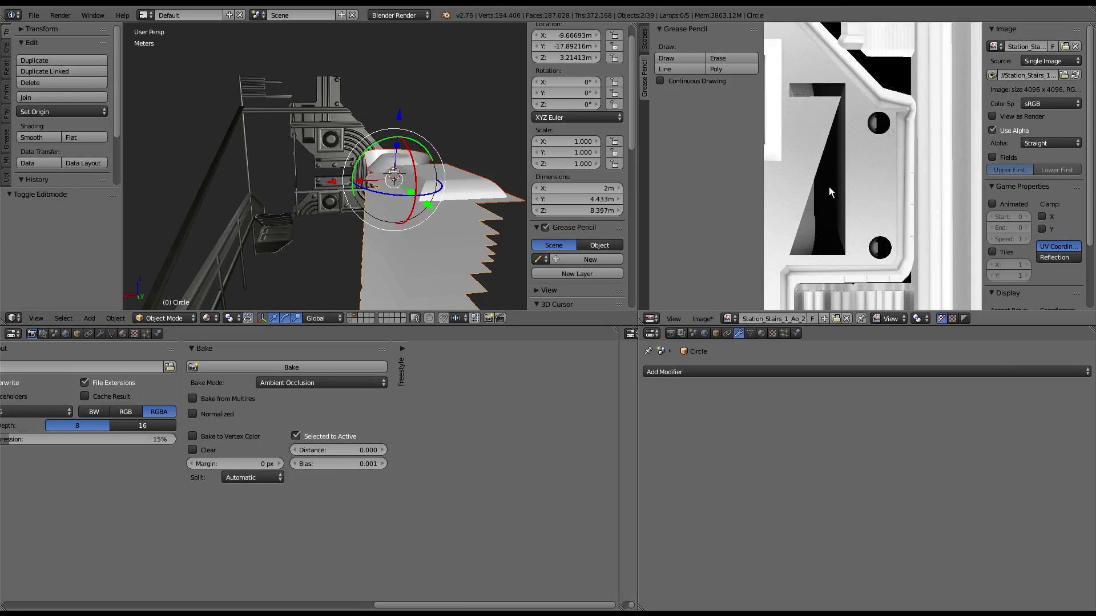
Step: Select Circle.001 then Circle, enable Normalized, and bake ambient occlusion onto Circle
right_click(446, 177)
middle_click_drag(446, 176, 448, 160)
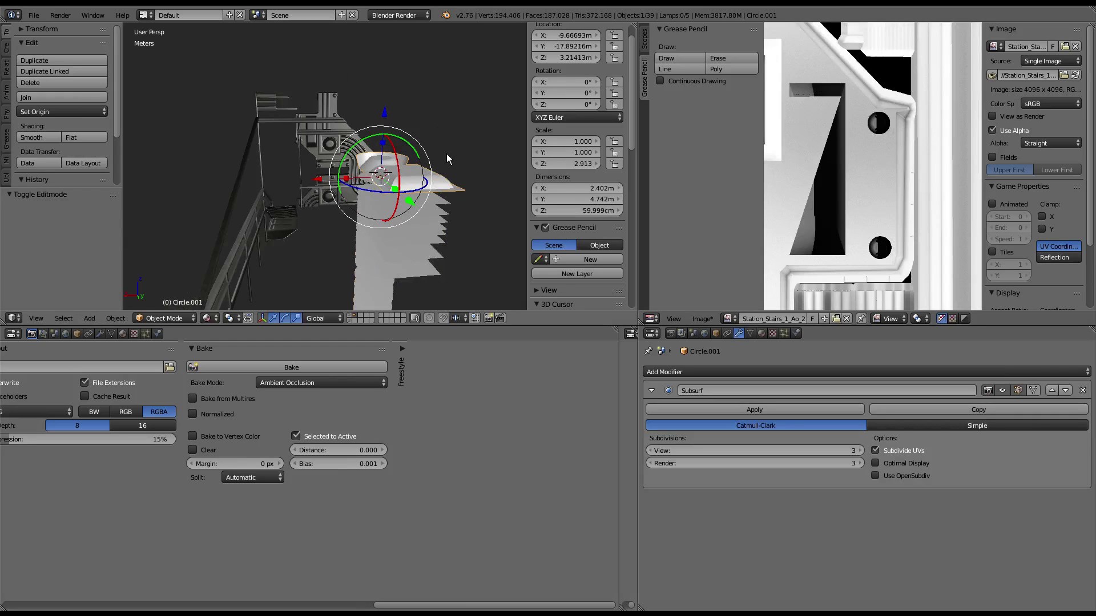
right_click(415, 228, "shift")
left_click(193, 414)
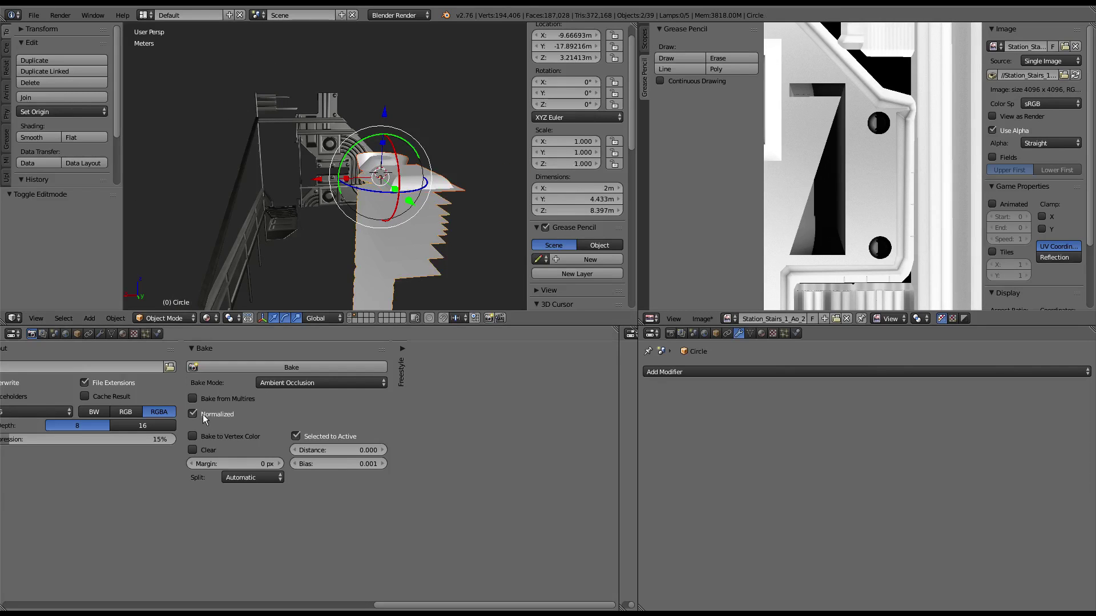
left_click(267, 369)
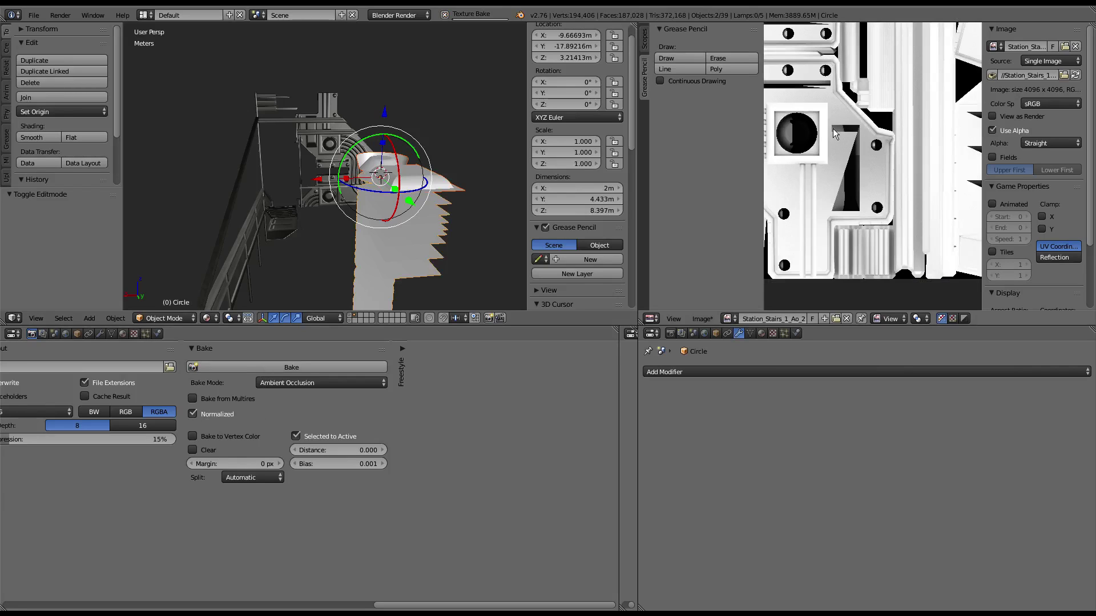
scroll(834, 129, "up", 1)
scroll(833, 129, "up", 2)
scroll(832, 140, "up", 1)
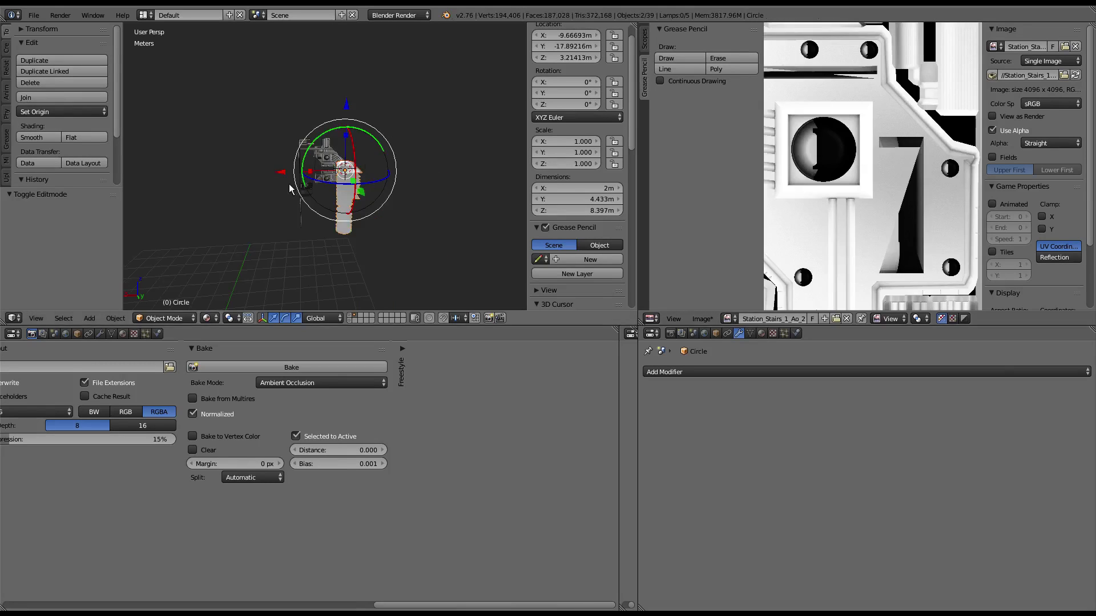
Step: Move the selected stair pieces along X away from the scene and rebake their ambient occlusion
key("g")
key("x")
left_click(495, 165)
middle_click_drag(495, 166, 379, 184)
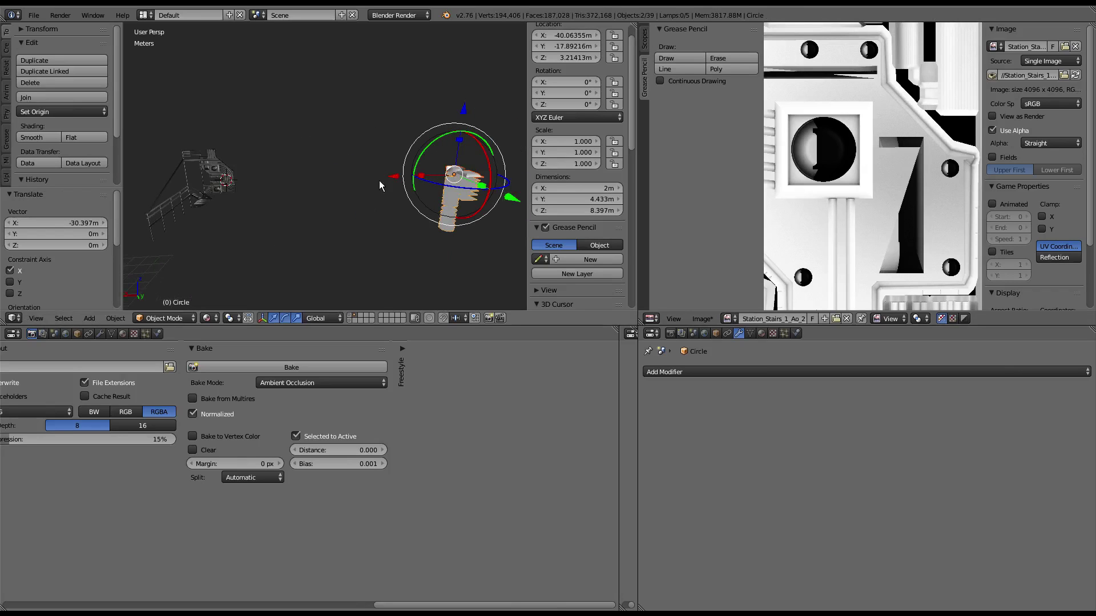
left_click(291, 367)
scroll(861, 166, "up", 2)
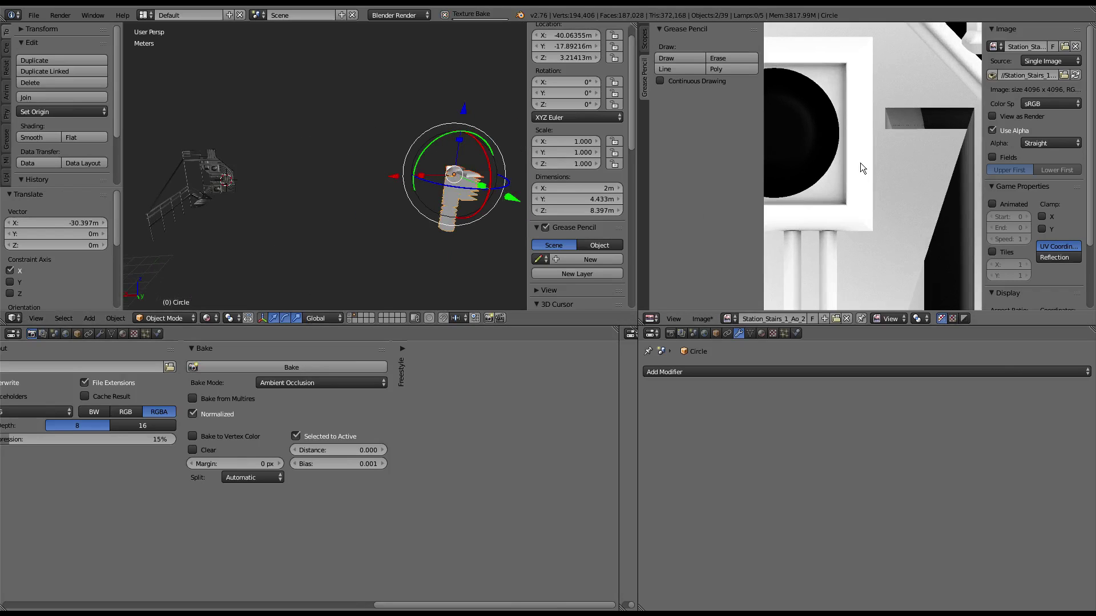
scroll(861, 162, "down", 5)
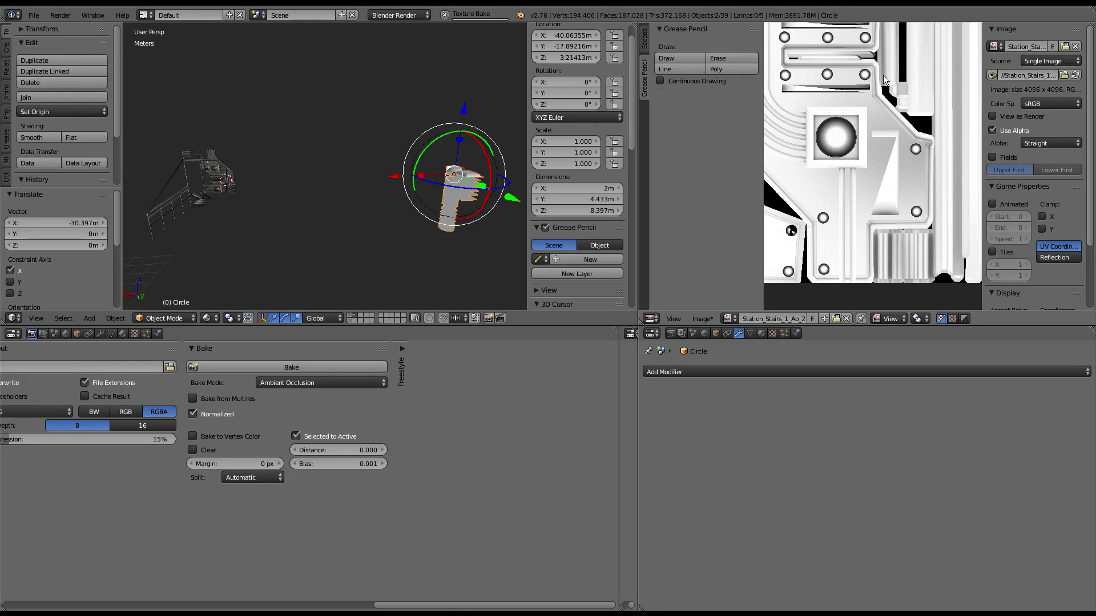
Step: Frame the stairs model and zoom in to inspect the new AO on the round socket
scroll(883, 75, "down", 2)
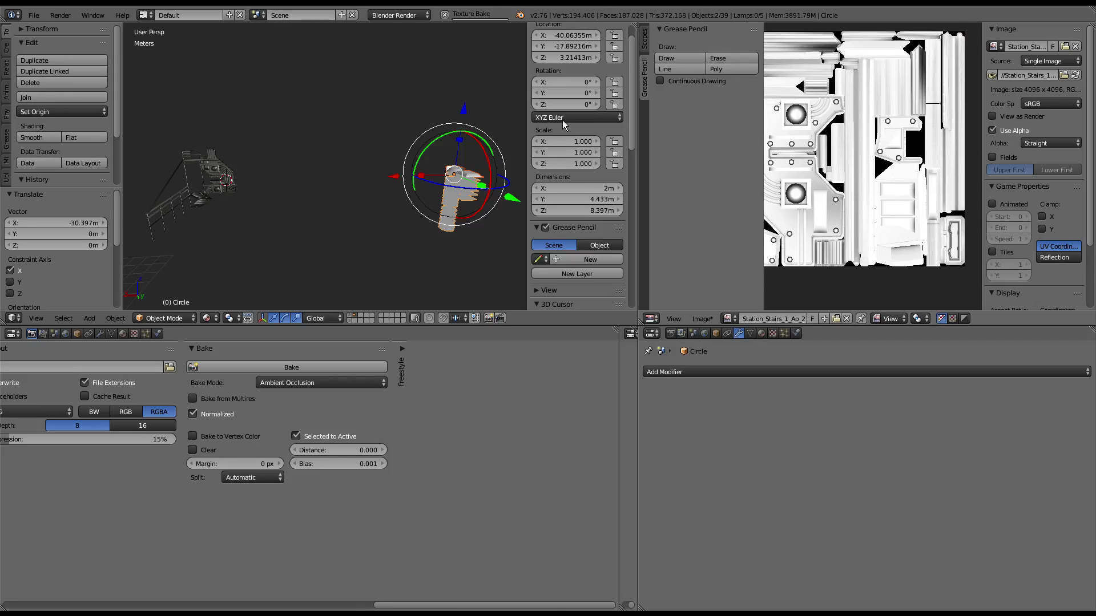
key("KP_Decimal")
scroll(385, 124, "up", 2)
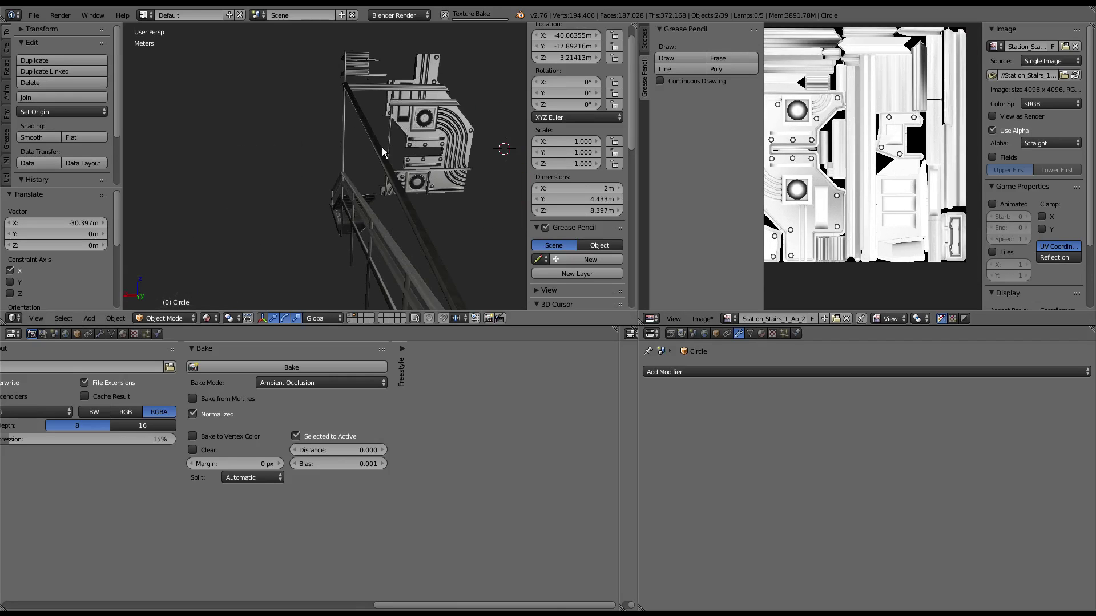
scroll(358, 153, "up", 2)
scroll(368, 141, "up", 2)
scroll(260, 149, "up", 2)
scroll(261, 148, "up", 2)
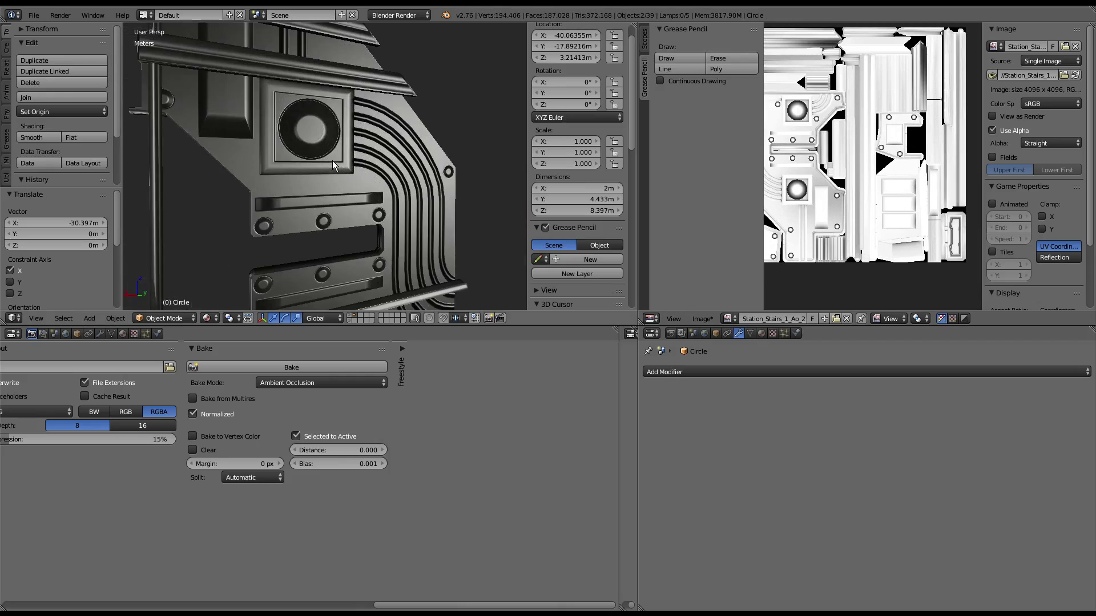
scroll(332, 160, "up", 2)
scroll(354, 195, "up", 2)
middle_click_drag(358, 197, 359, 183)
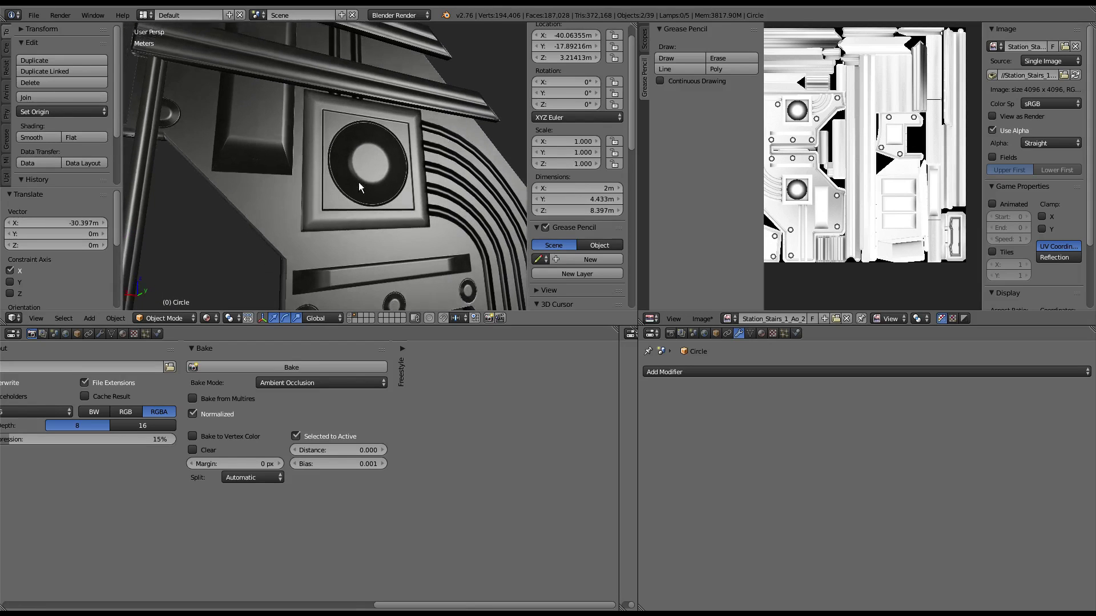
Step: Save the baked ambient occlusion image as Station_Stairs_1_Ao_2.png
left_click(702, 318)
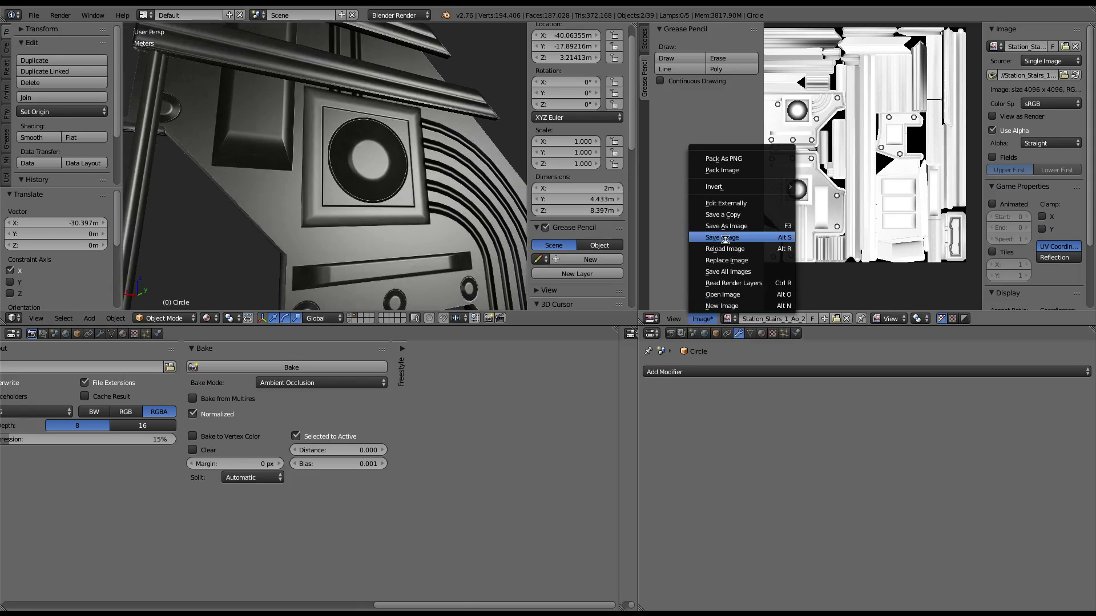
left_click(725, 237)
left_click(703, 321)
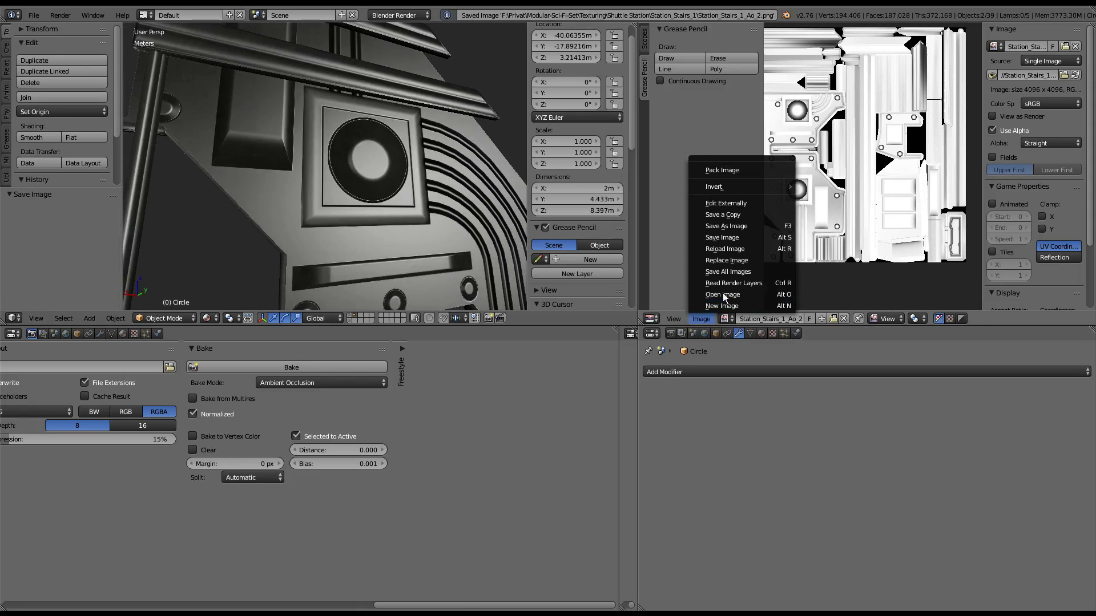
left_click(770, 247)
Step: Orbit around the panel to check its shading and bring the selected piece back into view
mouse_move(445, 172)
middle_mouse_down()
mouse_move(400, 154)
mouse_move(337, 91)
mouse_move(371, 78)
mouse_move(463, 139)
mouse_move(402, 91)
mouse_move(385, 109)
mouse_move(361, 59)
mouse_move(348, 70)
mouse_move(354, 98)
mouse_move(340, 166)
mouse_move(394, 145)
mouse_move(324, 133)
mouse_move(365, 154)
middle_mouse_up()
scroll(830, 126, "down", 2)
scroll(830, 126, "up", 2)
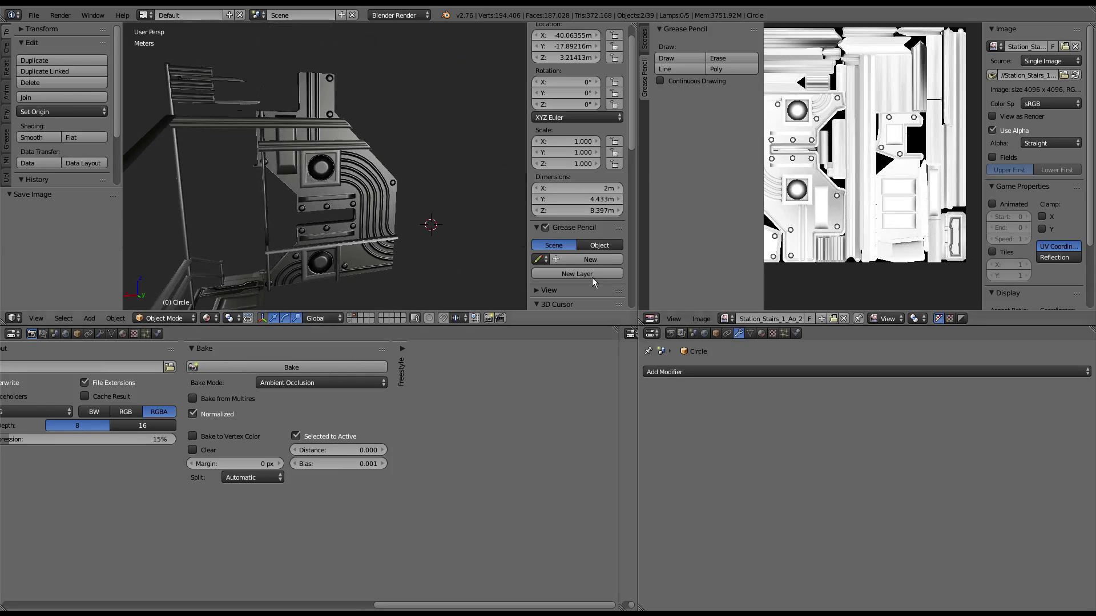
scroll(864, 143, "up", 1)
scroll(865, 143, "down", 1)
scroll(865, 142, "down", 2)
scroll(291, 153, "down", 2)
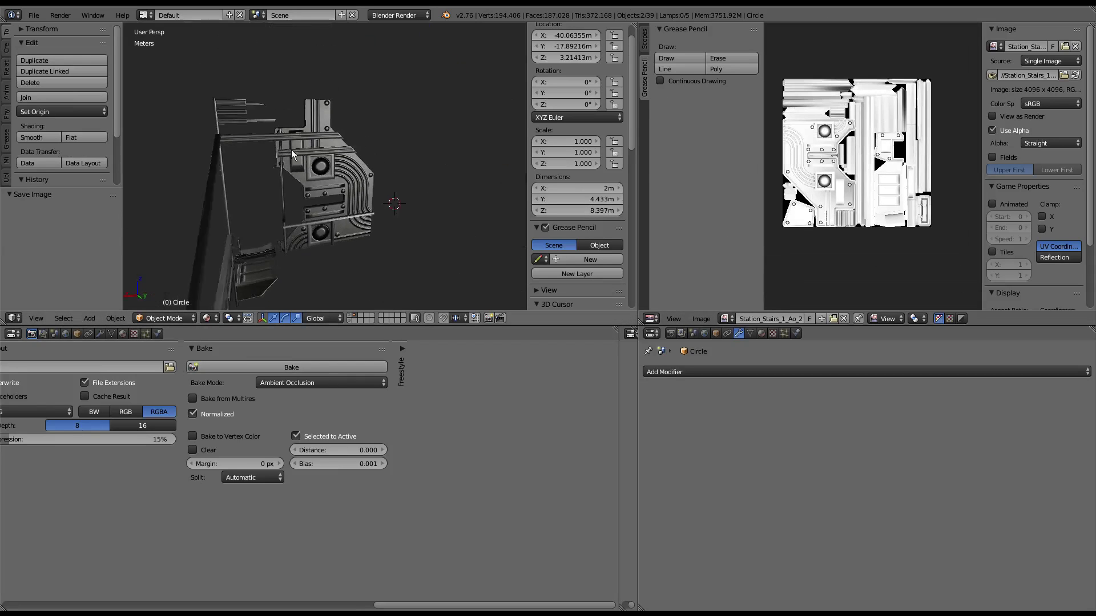
middle_click_drag(291, 153, 215, 221, "shift")
Step: Isolate the piece in Local View and extrude the Circle.001 cap's top face about 51 cm up
key("KP_Divide")
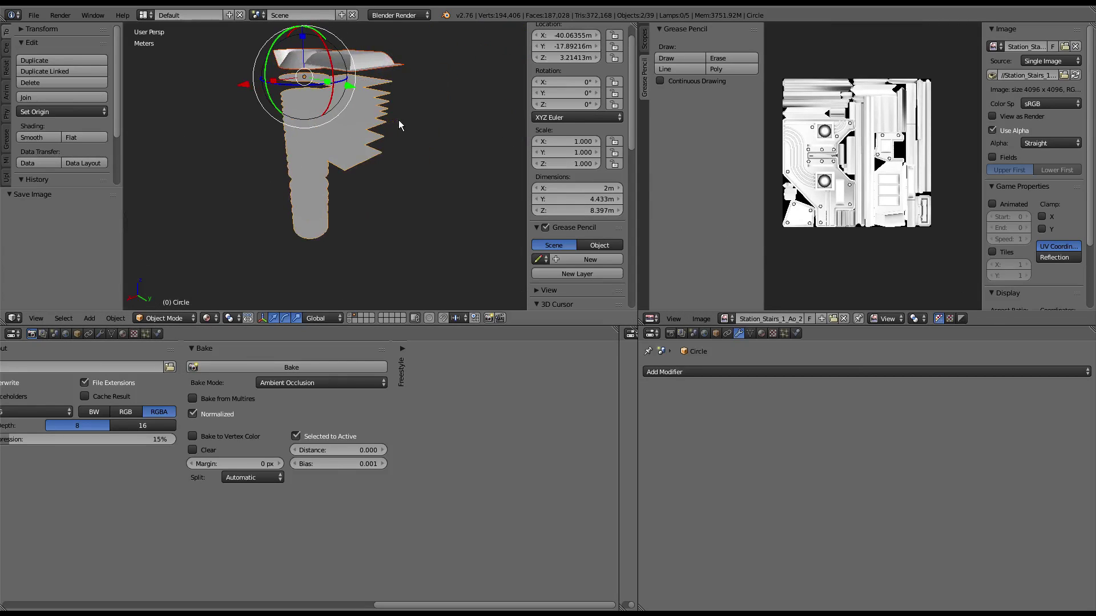
middle_click_drag(398, 120, 397, 191)
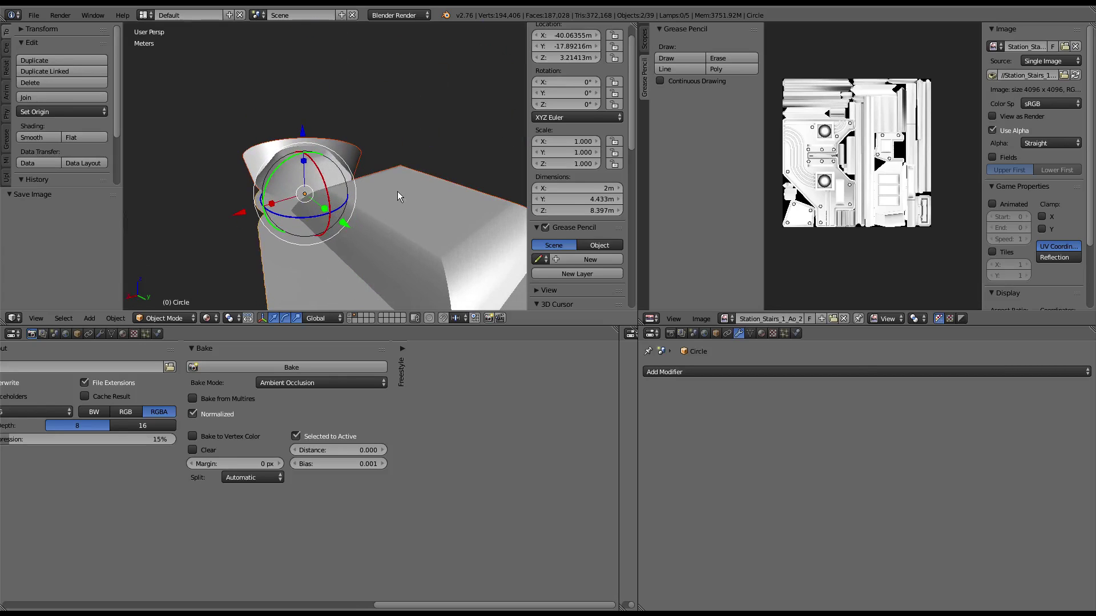
right_click(398, 194)
key("Tab")
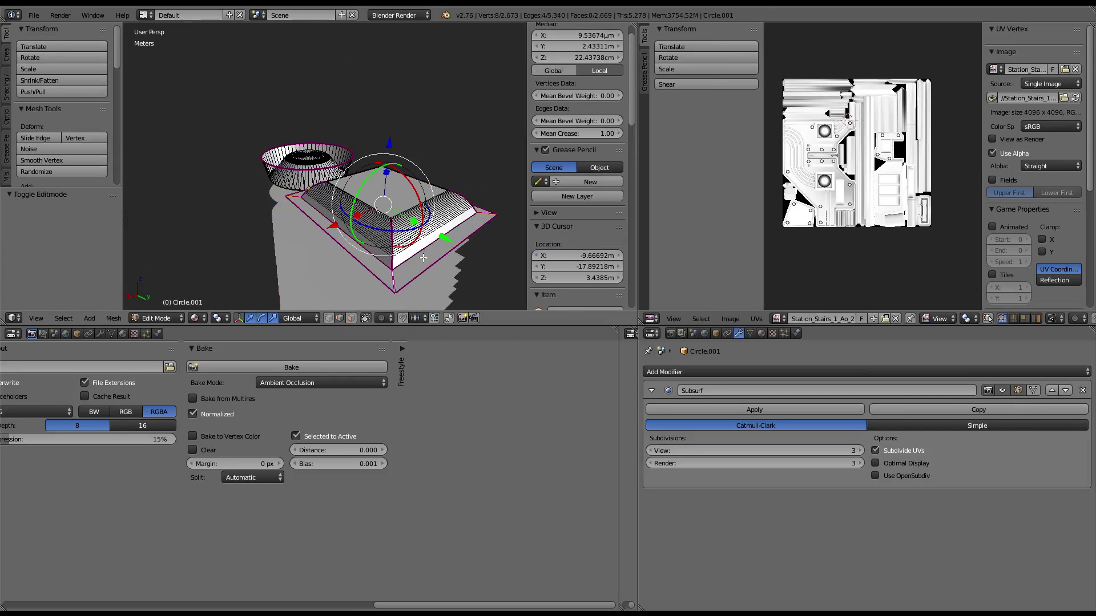
key("e")
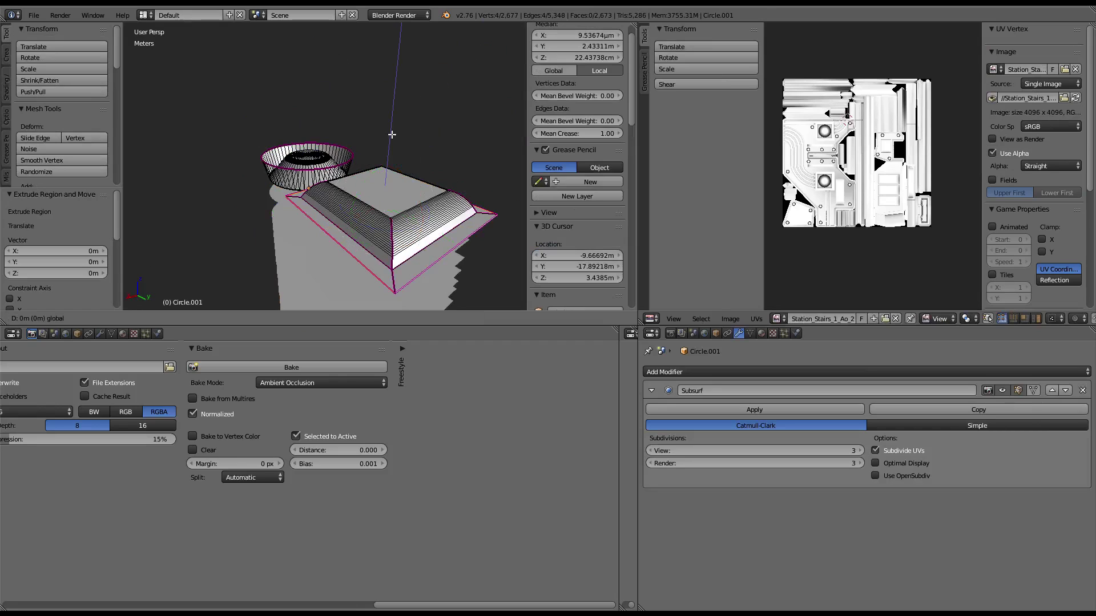
left_click(392, 120)
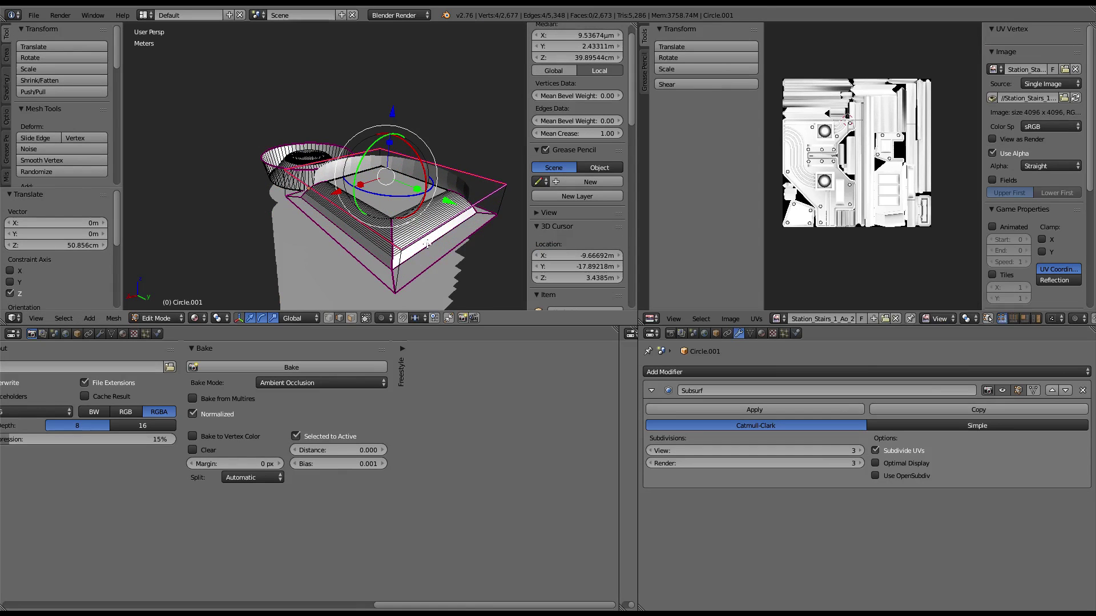
Step: Widen the extruded face to 1.347, step back with two undos, and view the cap from above
key("s")
left_click(510, 196)
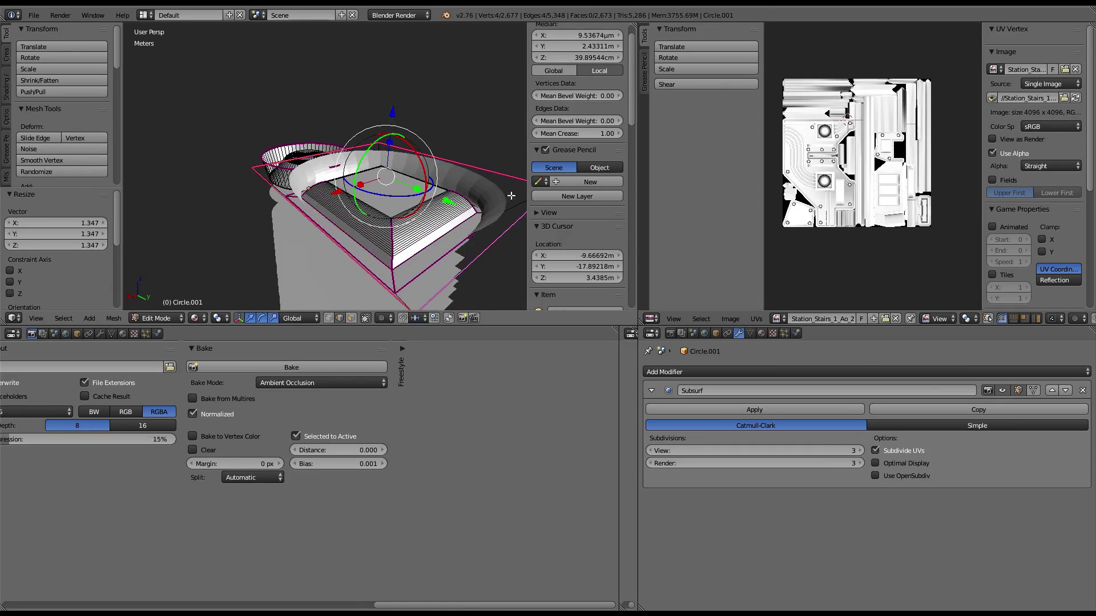
key("ctrl+z")
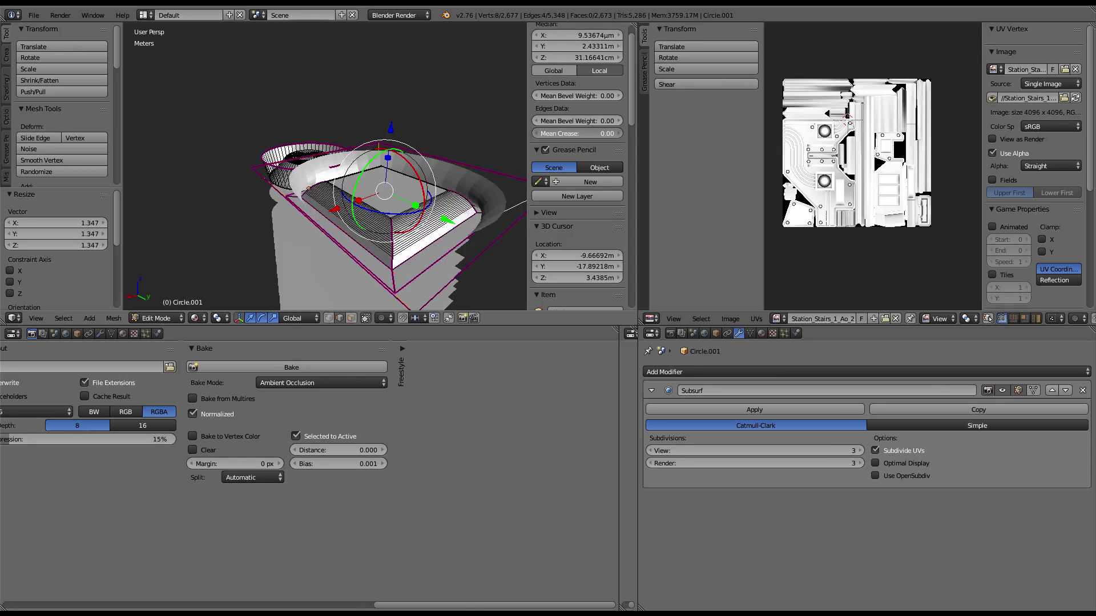
key("ctrl+z")
key("Tab")
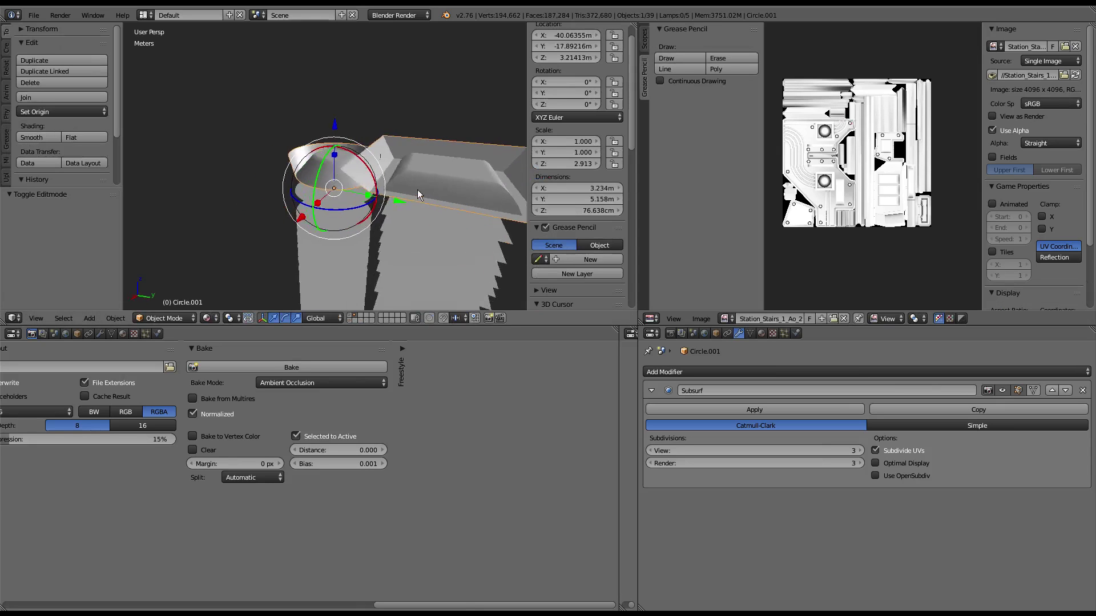
middle_click_drag(419, 195, 457, 186)
Step: Shrink the cap's outer square loop to 0.7668, then reselect the Circle piece as bake target
key("Tab")
right_click(426, 194, "alt")
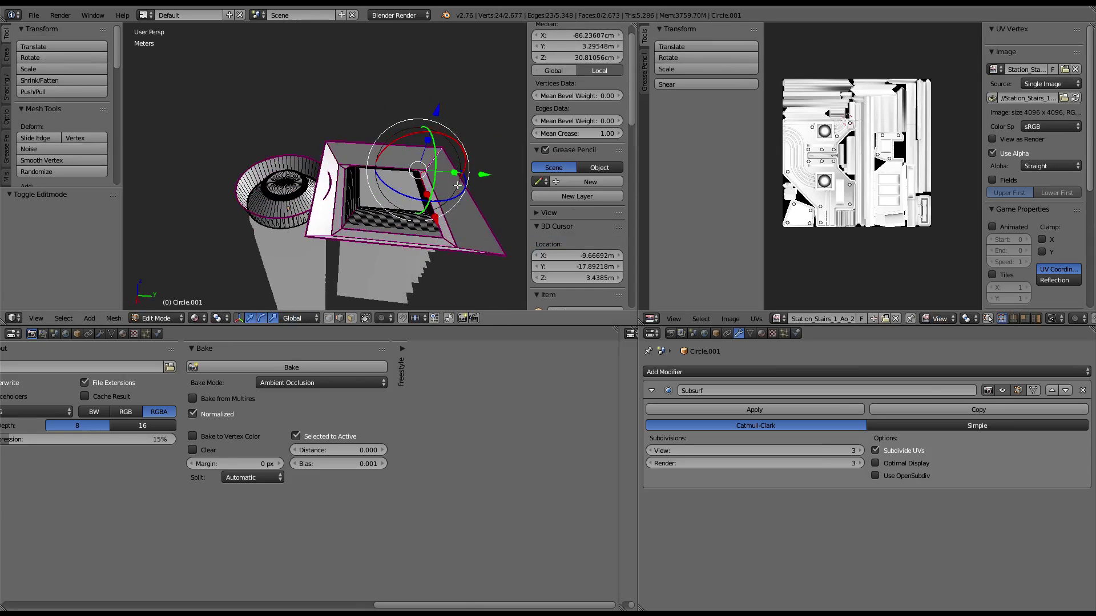
right_click(471, 177, "alt")
key("s")
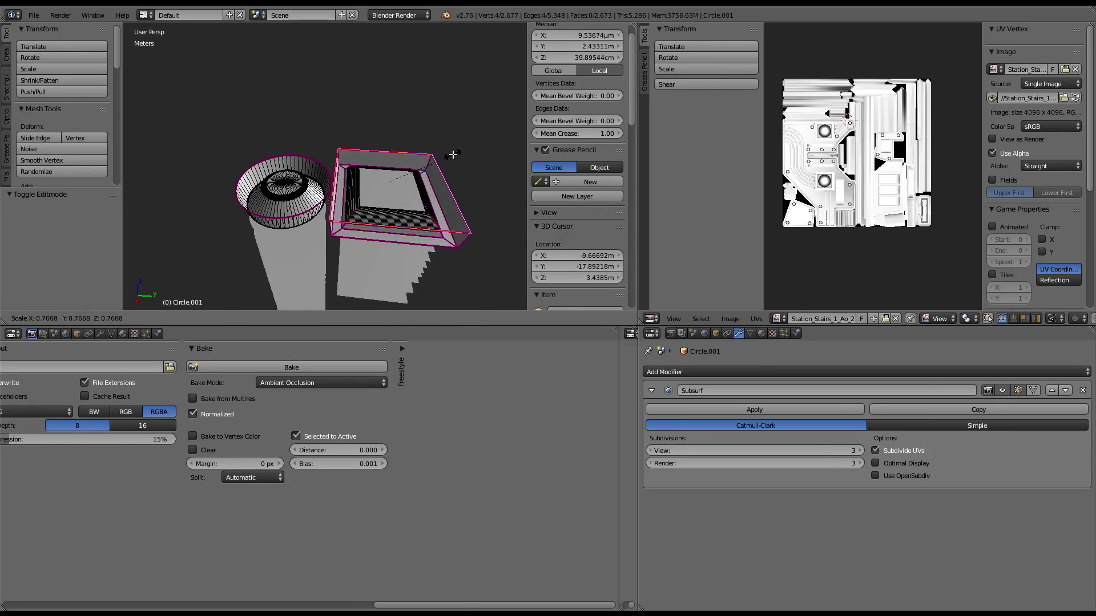
left_click(453, 155)
key("Tab")
key("g")
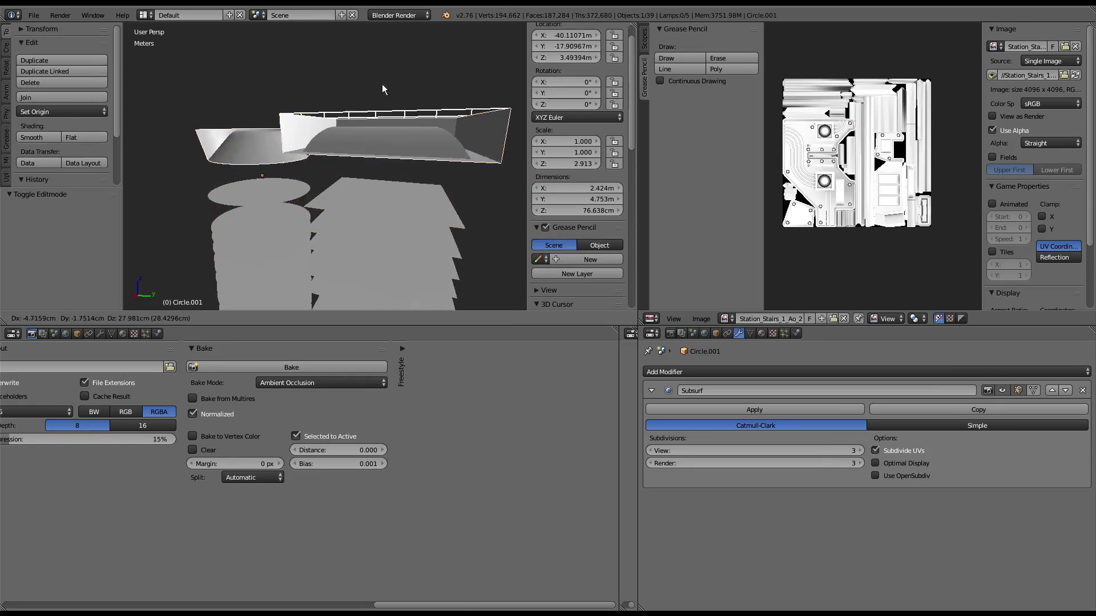
right_click(382, 84)
right_click(369, 234, "shift")
Step: Rebake the ambient occlusion and zoom in on the result
left_click(291, 367)
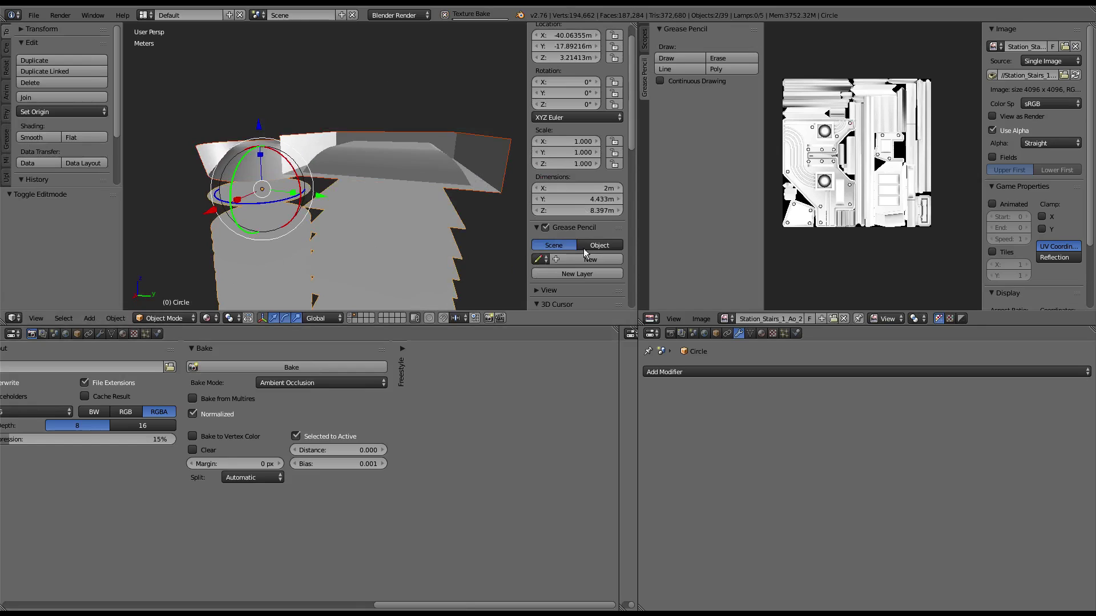
scroll(888, 114, "up", 3)
scroll(888, 113, "up", 2)
scroll(888, 116, "up", 2)
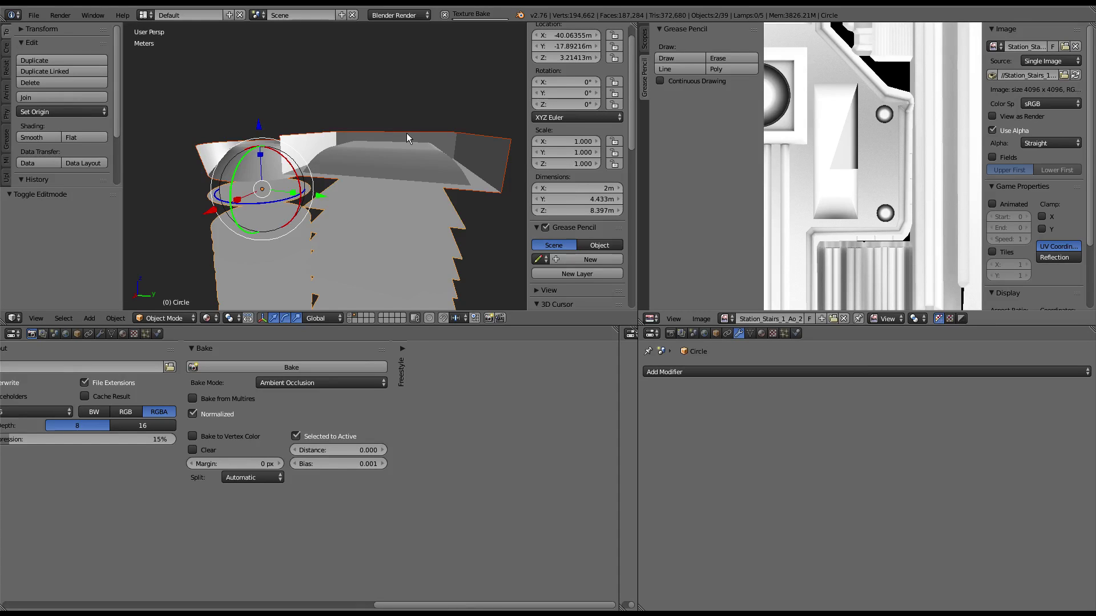
Step: Flatten the Circle.001 cap to 0.513 along Z, add Circle as target, and rebake the AO
right_click(406, 133)
key("s")
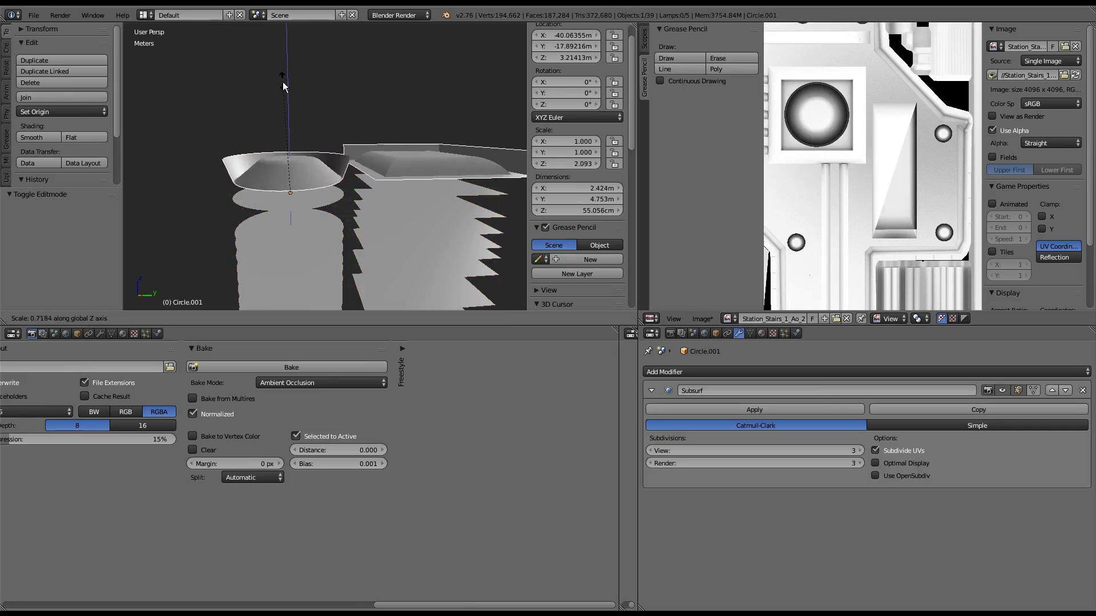
left_click(282, 111)
right_click(288, 278, "shift")
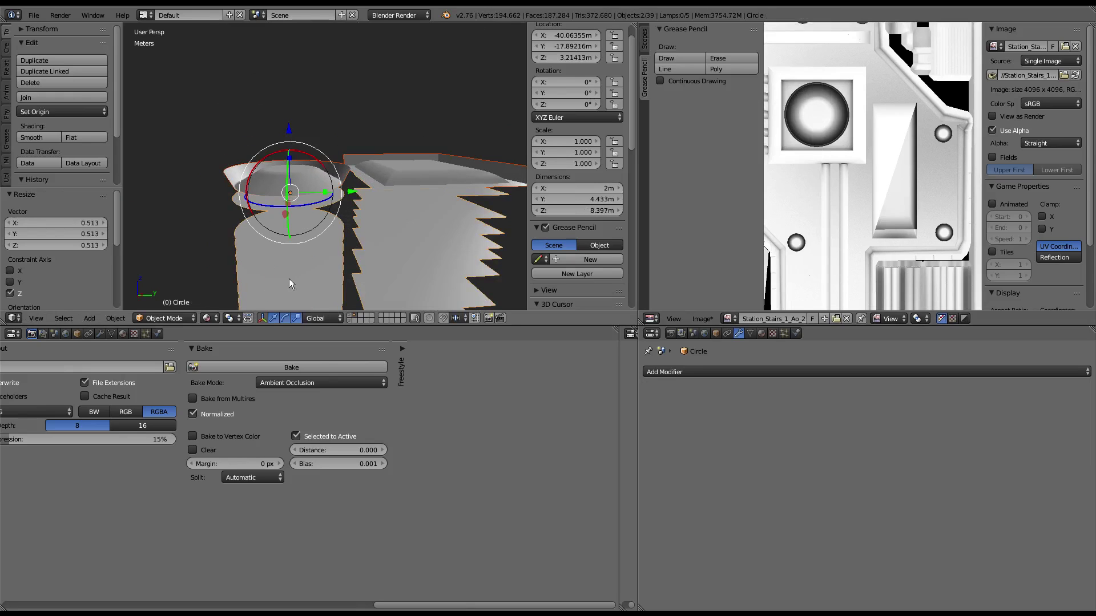
left_click(310, 368)
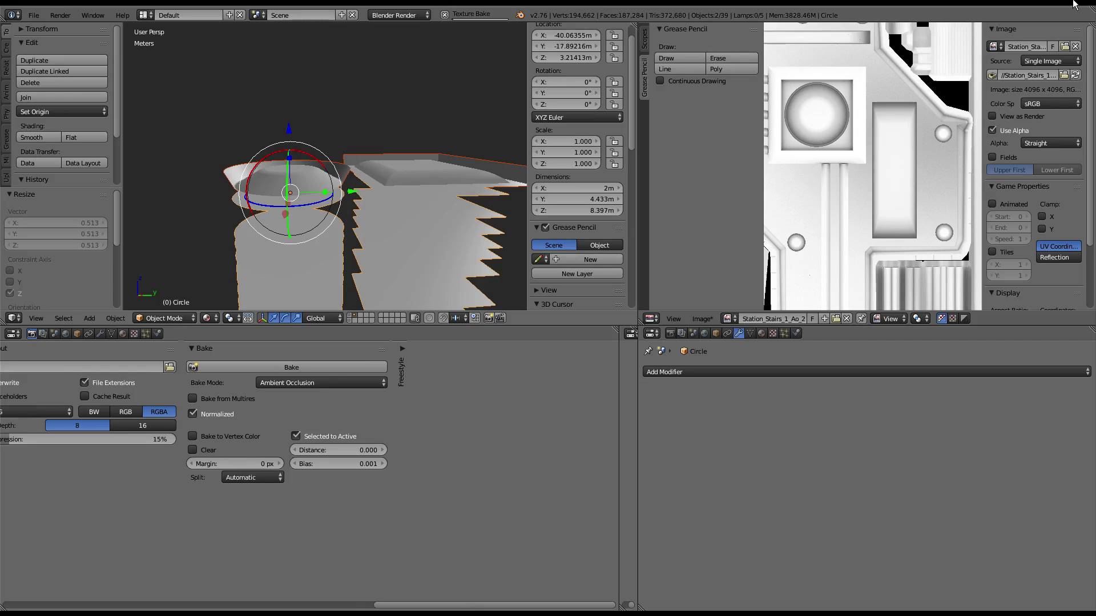
Step: Save Station_Stairs_1_Ao_2.png, then select Circle.001 and show its Subsurf modifier
scroll(832, 159, "down", 3)
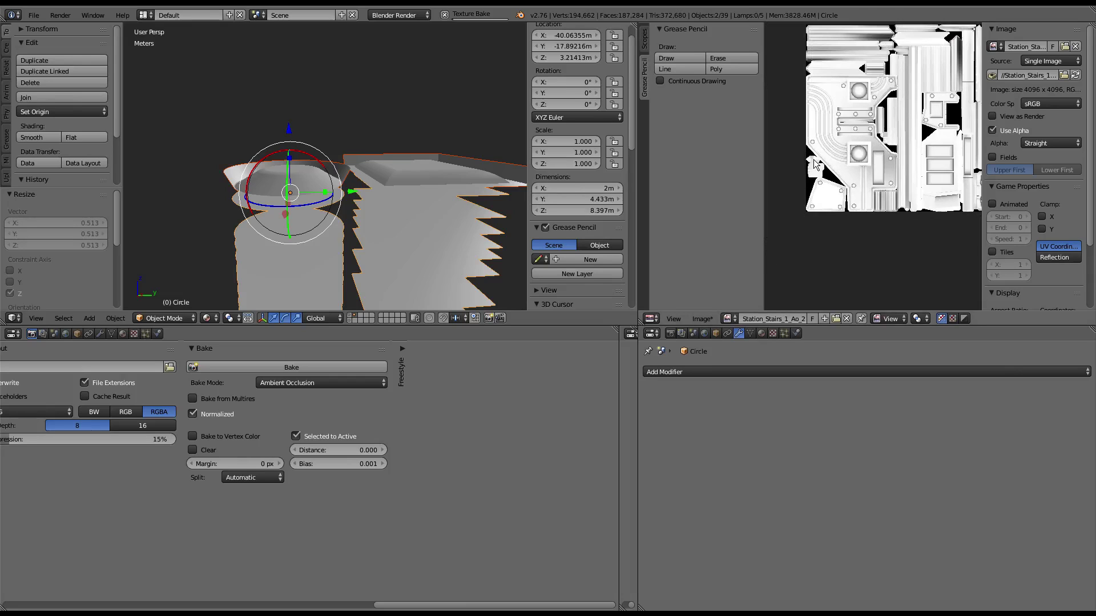
scroll(862, 183, "up", 2)
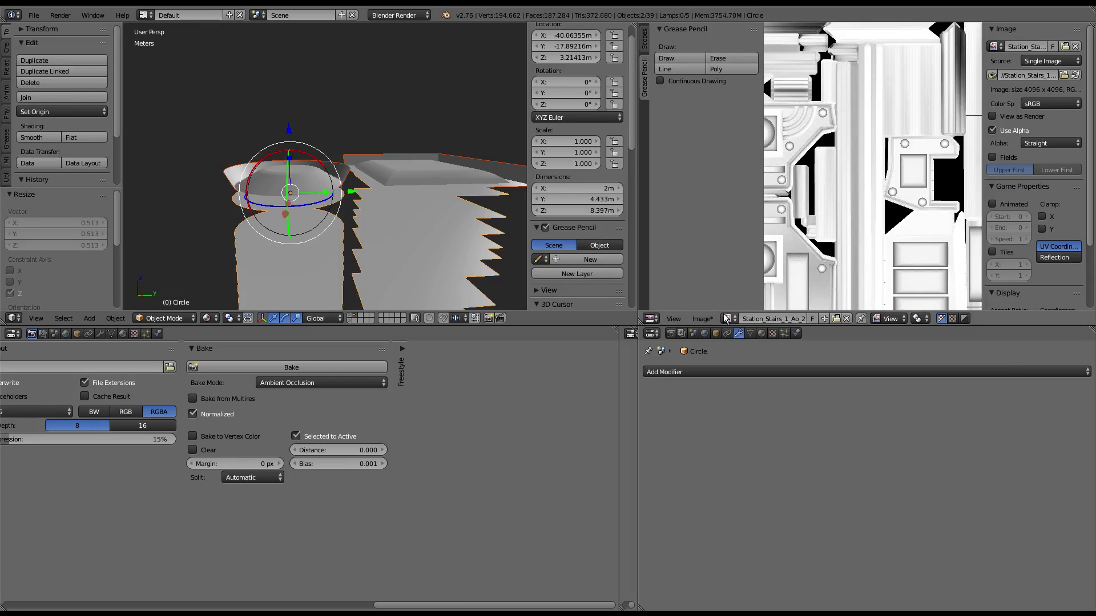
left_click(702, 318)
left_click(744, 233)
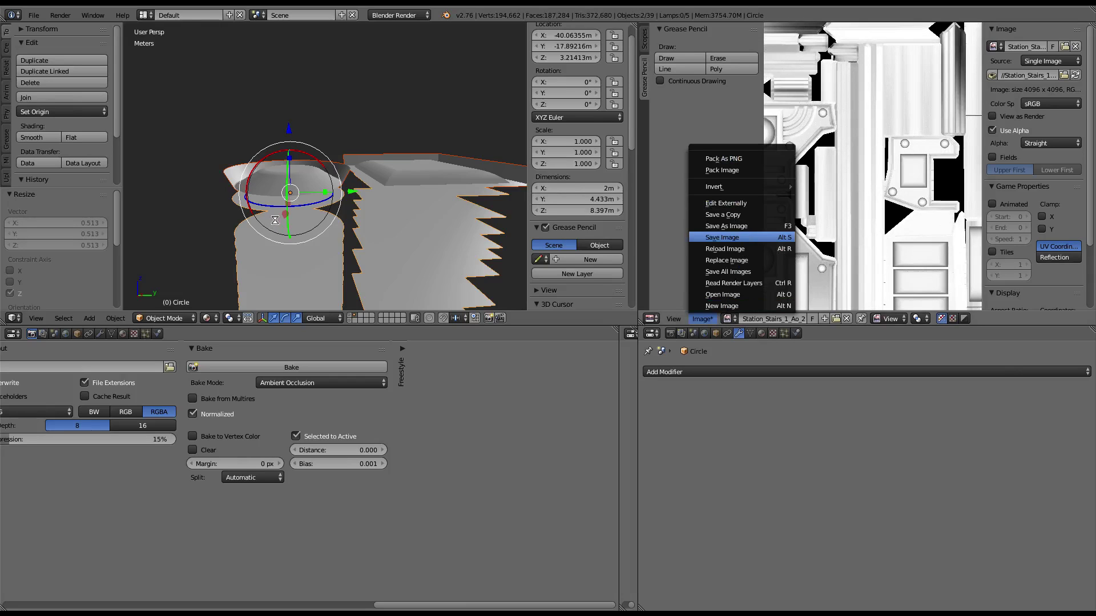
right_click(319, 165)
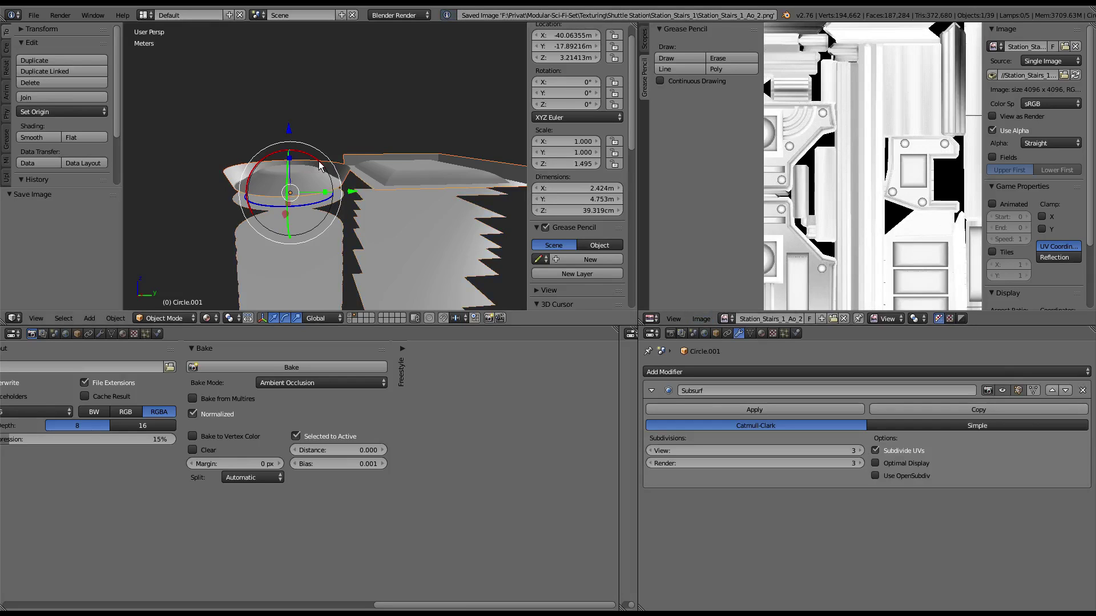
left_click(100, 333)
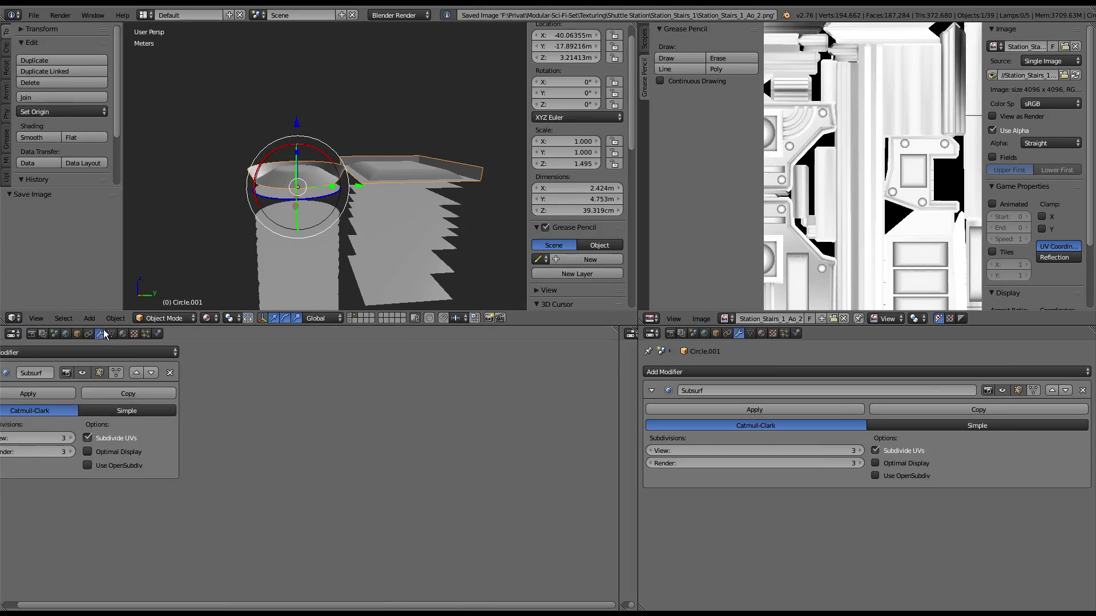
Step: Raise Circle.001's Subsurf view and render levels from 3 to 4 and apply it
key("KP_Decimal")
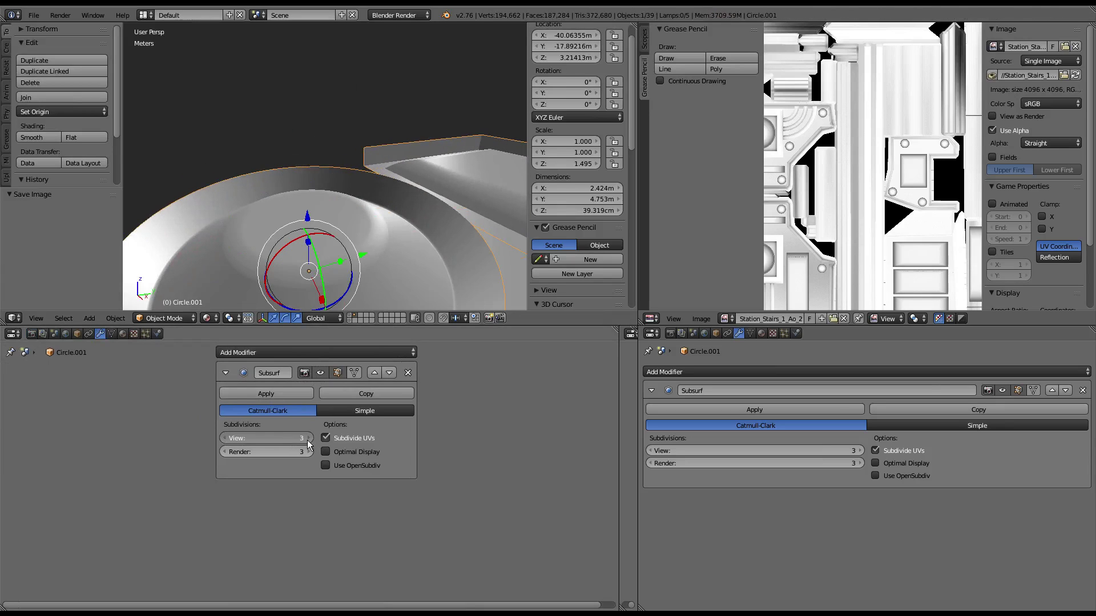
left_click(308, 438)
middle_click_drag(377, 289, 380, 230)
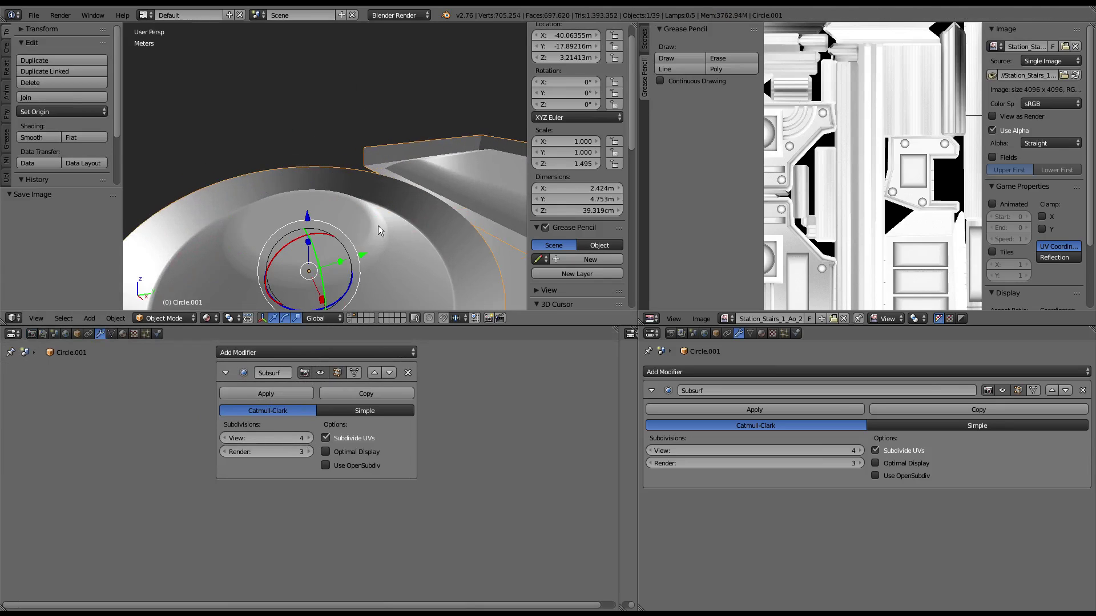
scroll(380, 229, "down", 3)
left_click(308, 452)
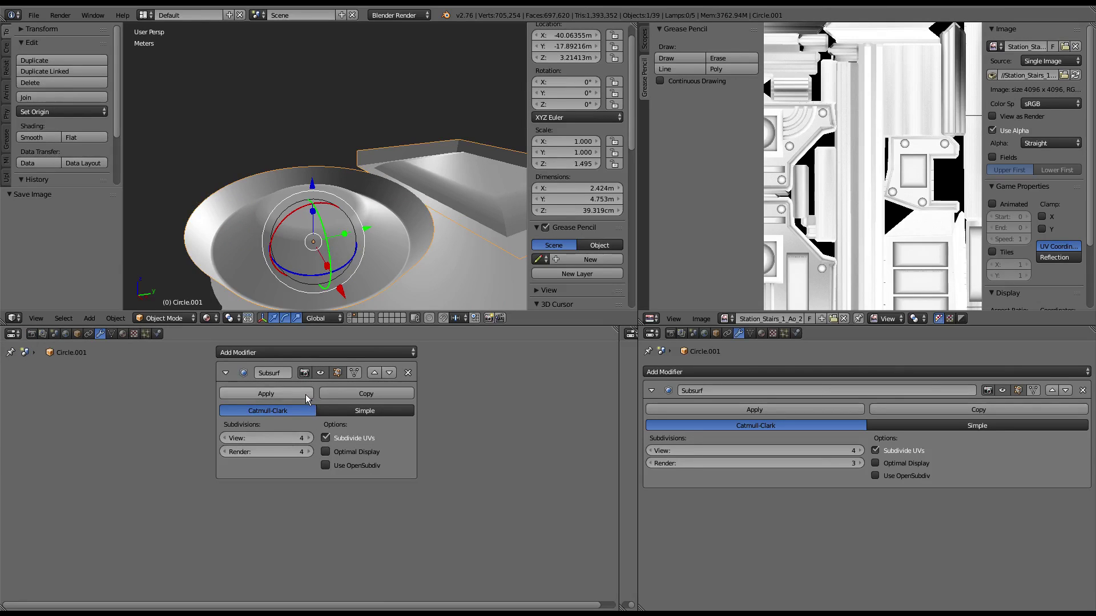
left_click(266, 393)
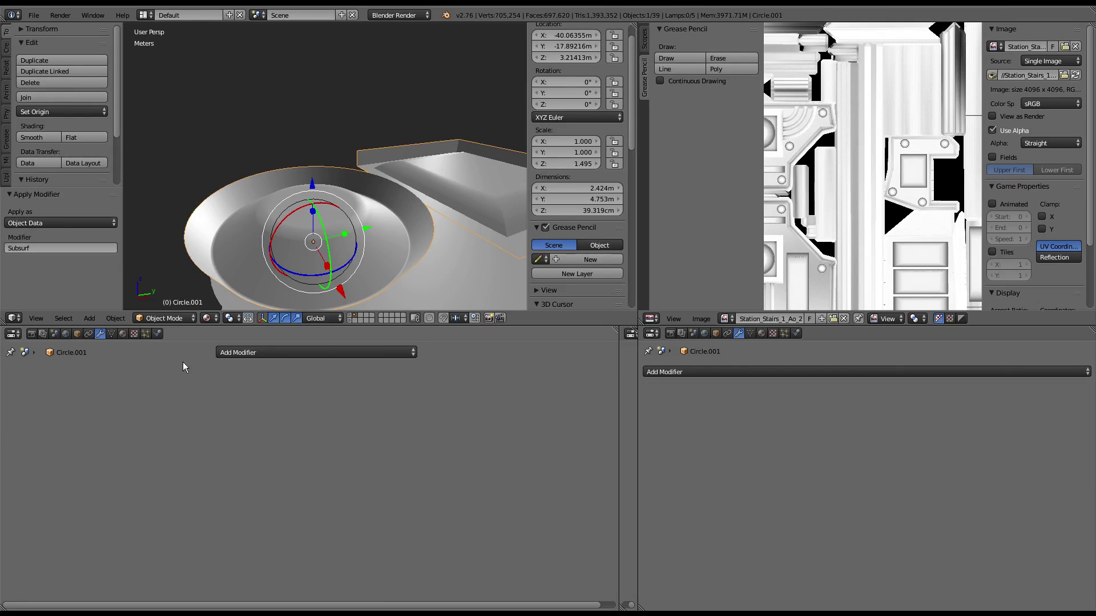
Step: Give Circle.001 a new material with Vertex Color Paint enabled and enter Vertex Paint mode
left_click(123, 333)
left_click(266, 393)
scroll(267, 365, "down", 5)
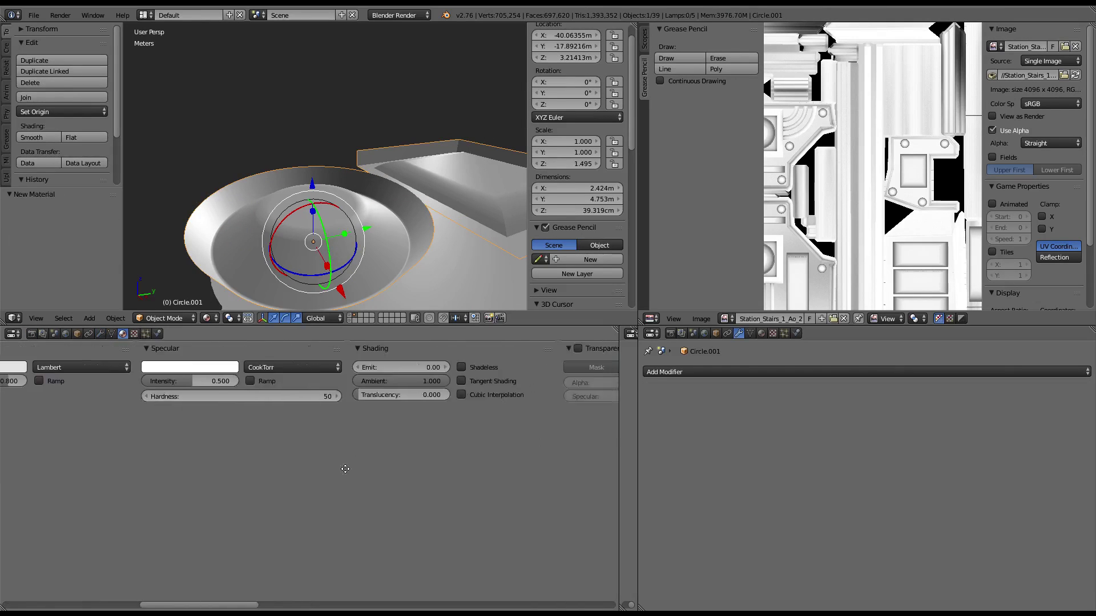
scroll(267, 354, "down", 5)
scroll(267, 343, "down", 2)
scroll(481, 386, "down", 5)
scroll(300, 364, "down", 3)
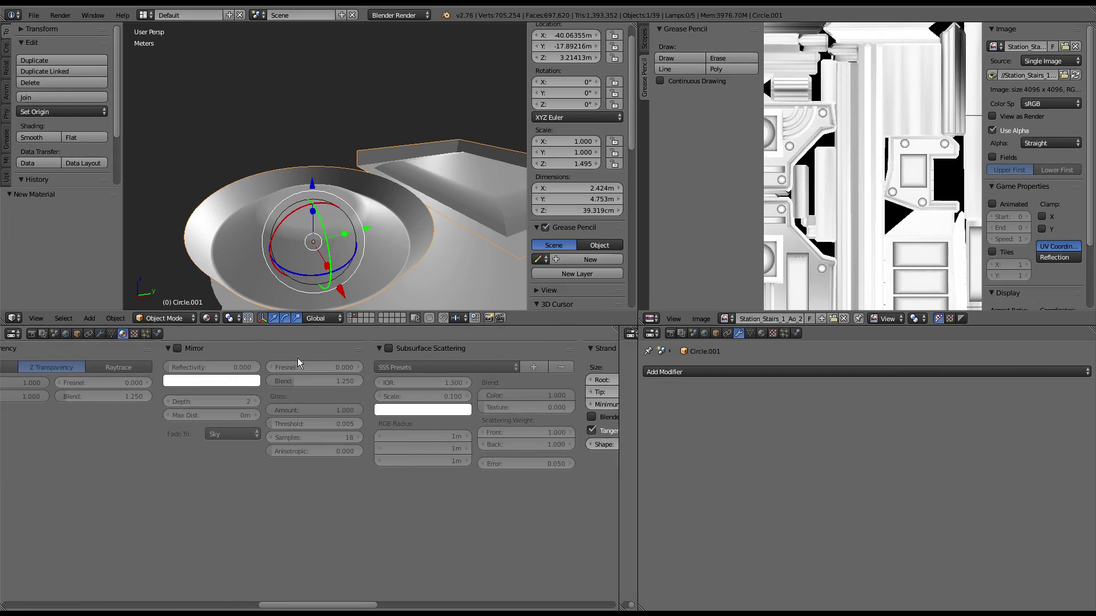
scroll(342, 371, "down", 4)
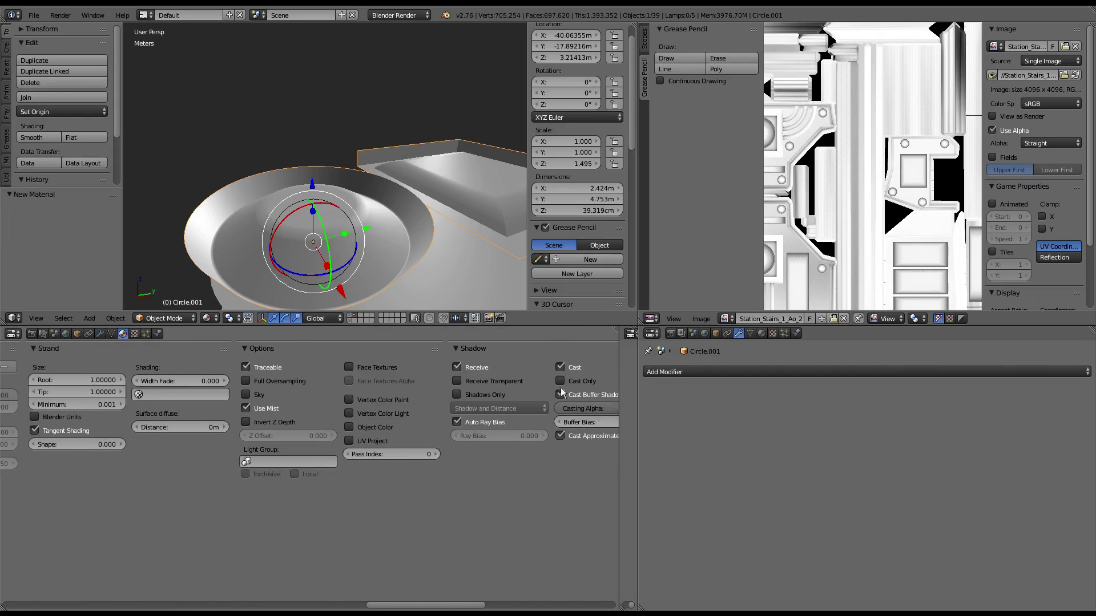
left_click(351, 400)
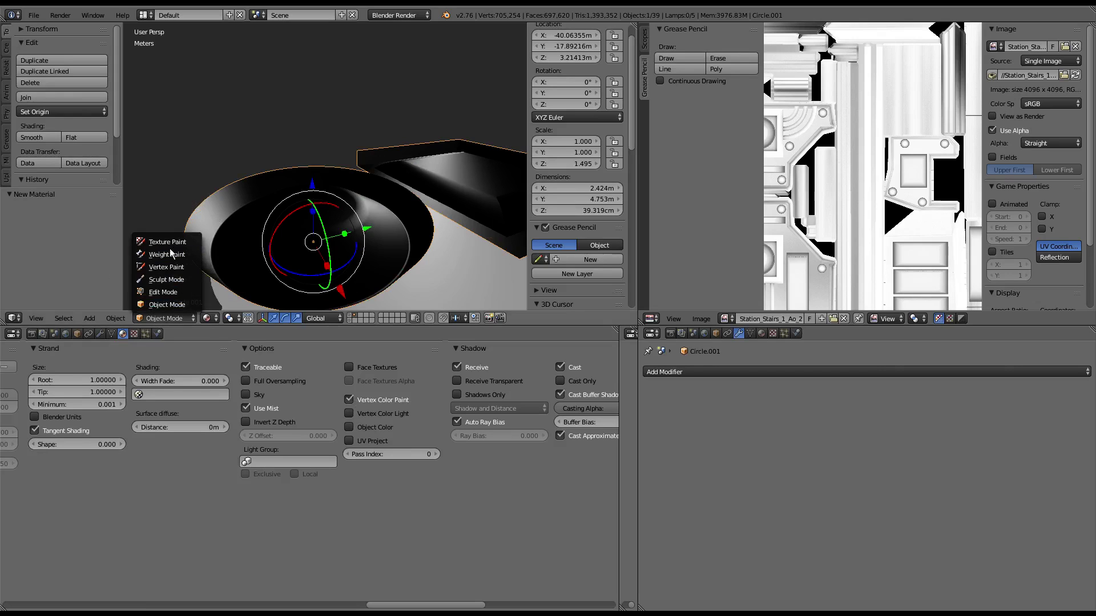
left_click(168, 267)
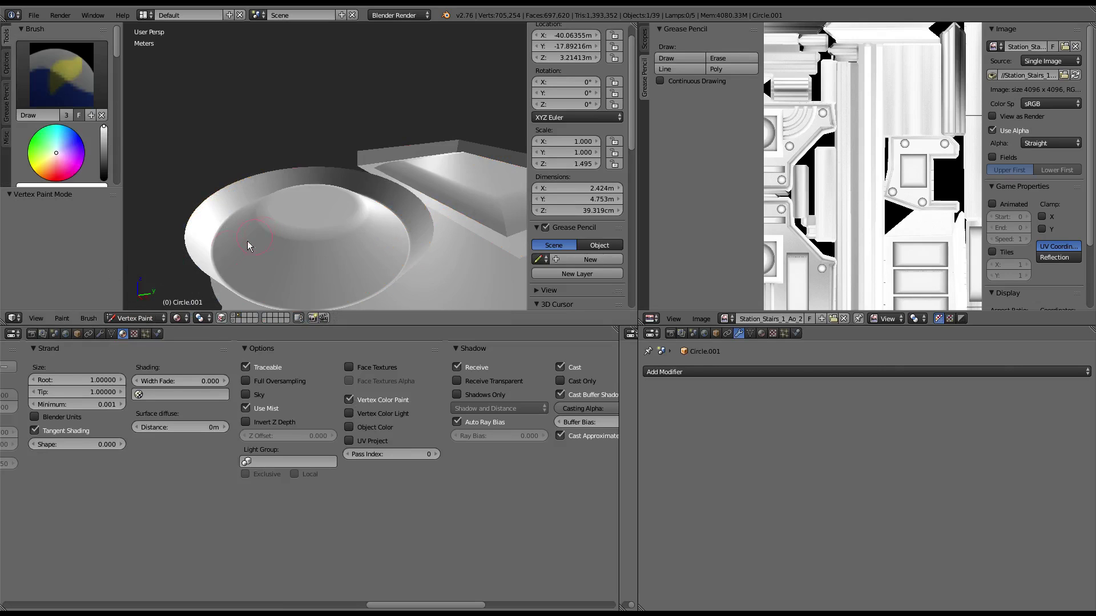
Step: Run Dirty Vertex Colors on Circle.001 twice, orbiting to check the crevice shading
left_click(63, 319)
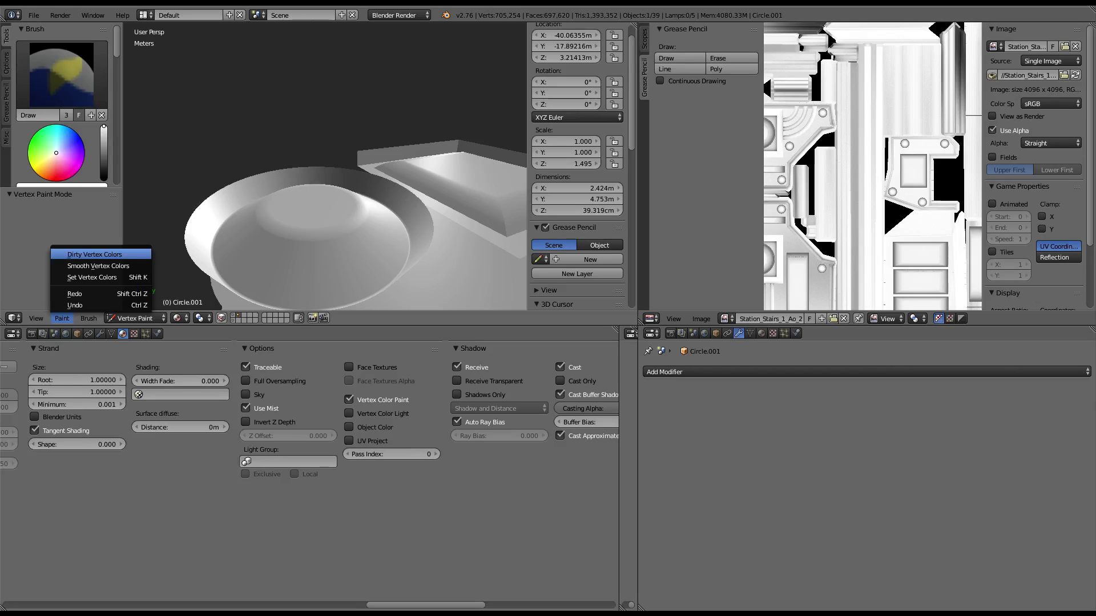
key("Return")
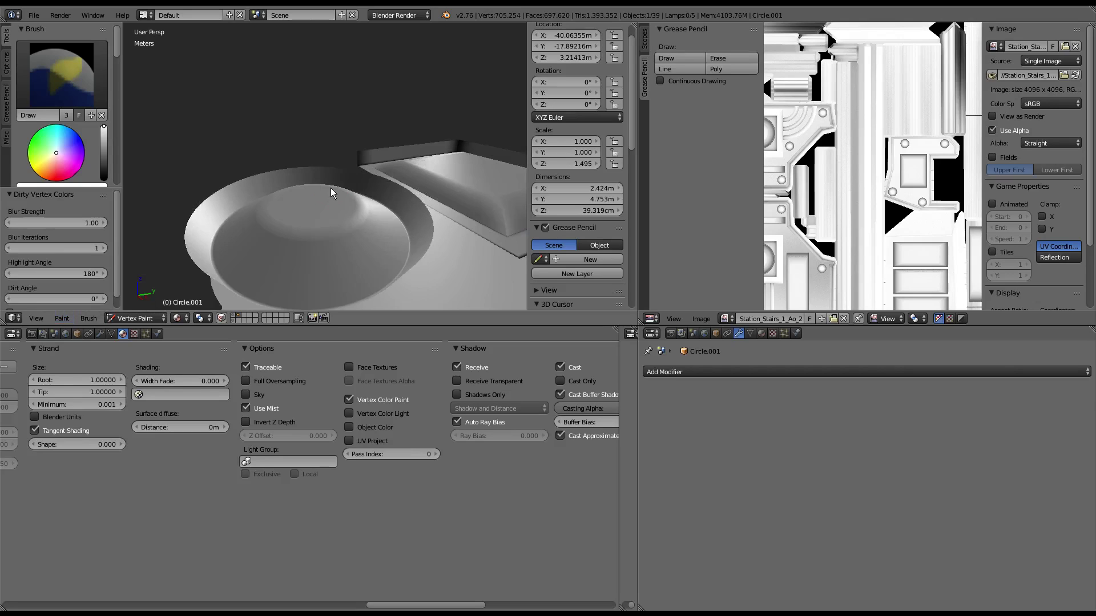
mouse_move(330, 193)
middle_mouse_down()
mouse_move(367, 206)
mouse_move(258, 200)
mouse_move(257, 191)
mouse_move(365, 177)
middle_mouse_up()
left_click(83, 321)
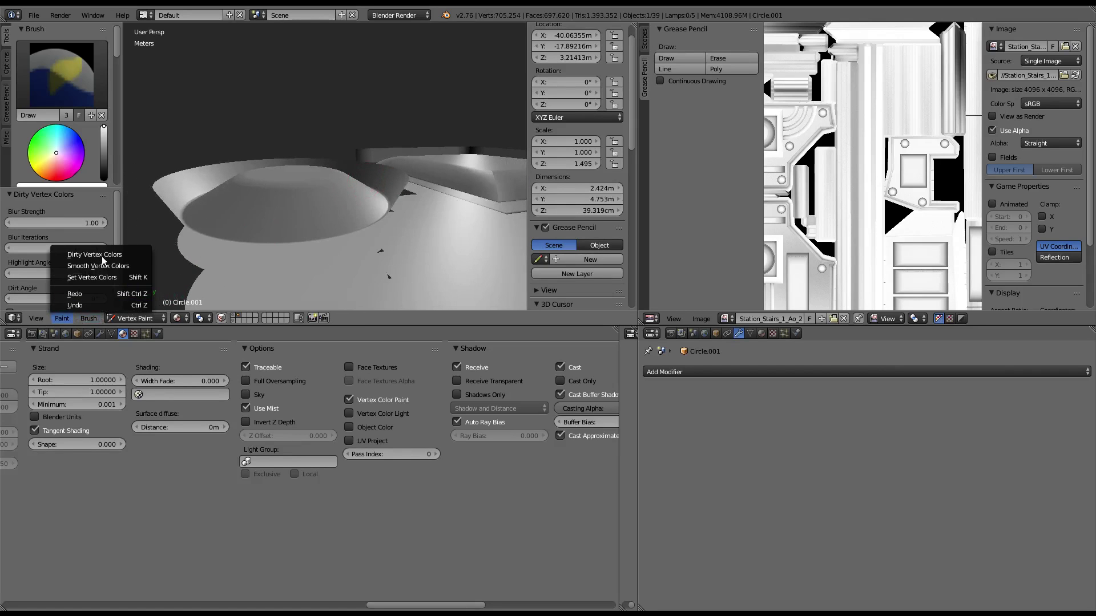
left_click(102, 257)
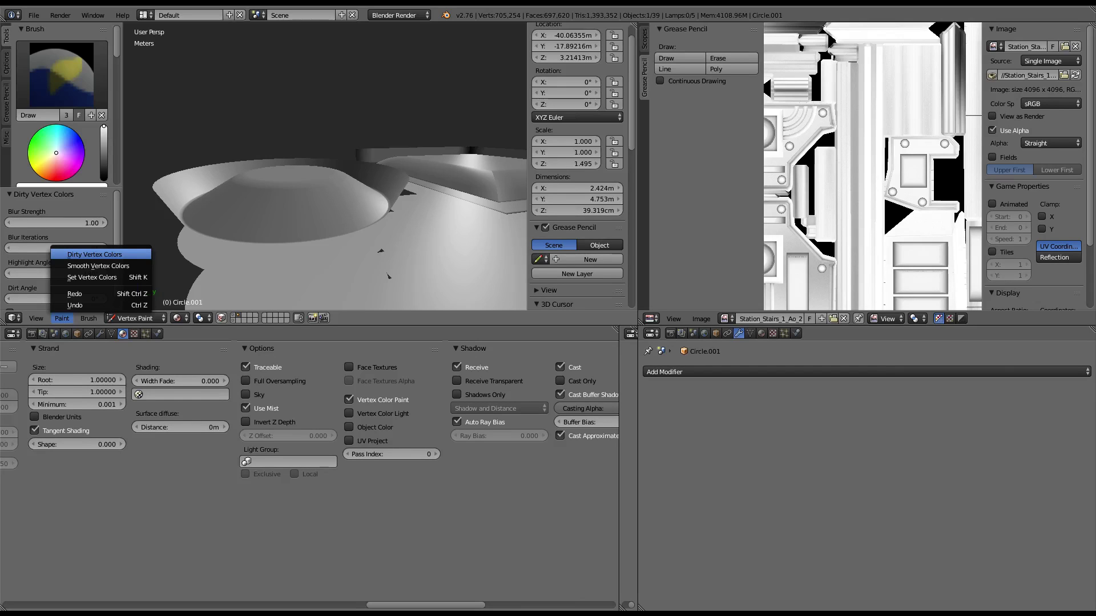
left_click(94, 254)
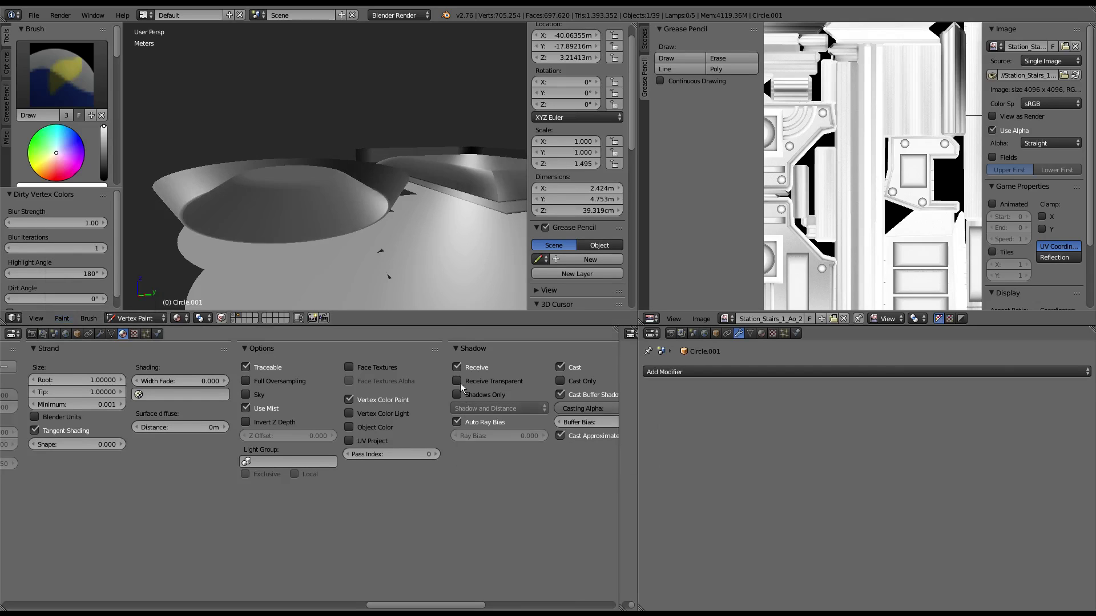
mouse_move(262, 147)
middle_mouse_down()
mouse_move(367, 195)
mouse_move(354, 174)
middle_mouse_up()
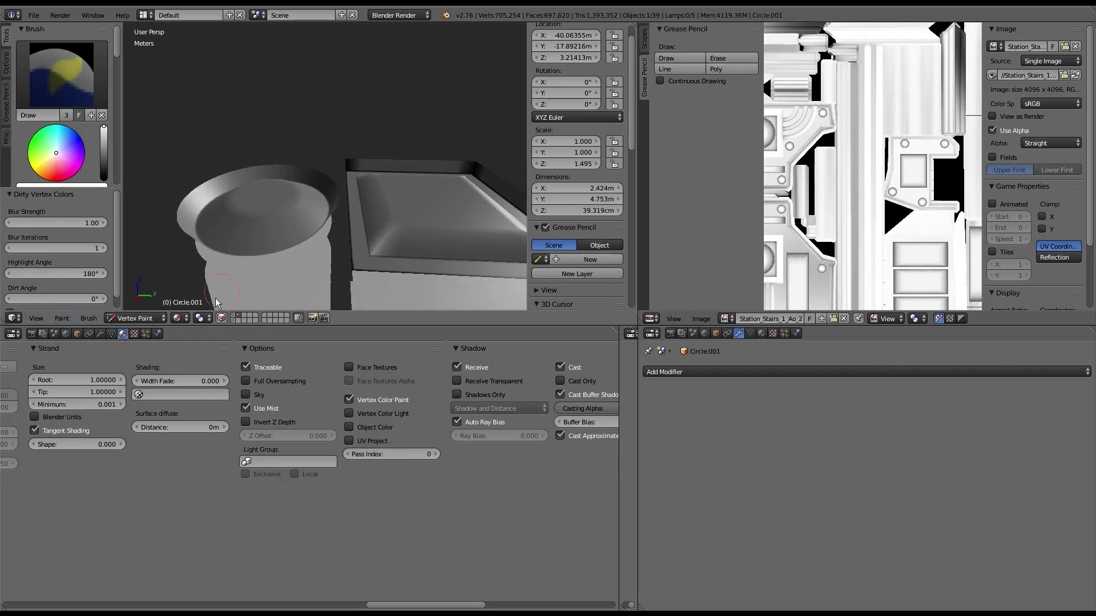
left_click(137, 318)
Step: Return to Object Mode, select the whole stairs mesh, and resave Station_Stairs_1_Ao_2
middle_click_drag(342, 229, 366, 245)
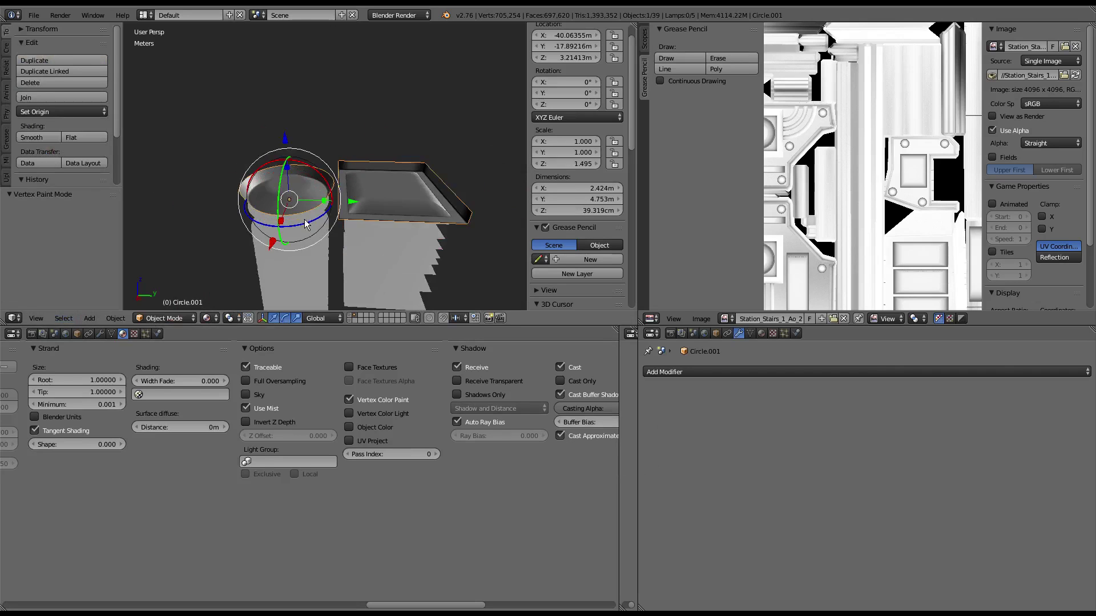
key("Tab")
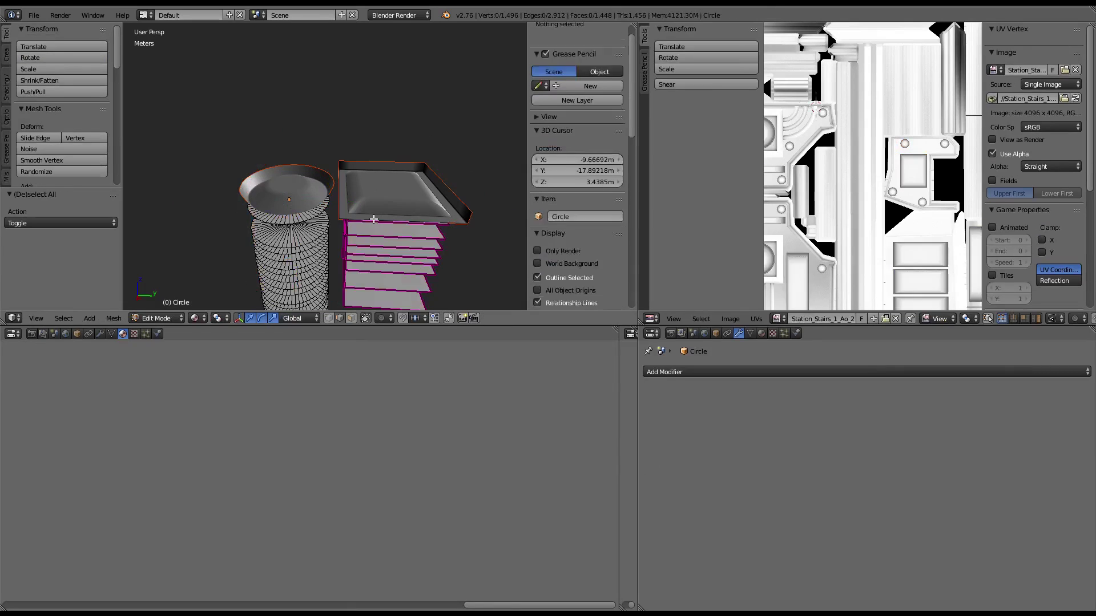
key("a")
left_click(730, 319)
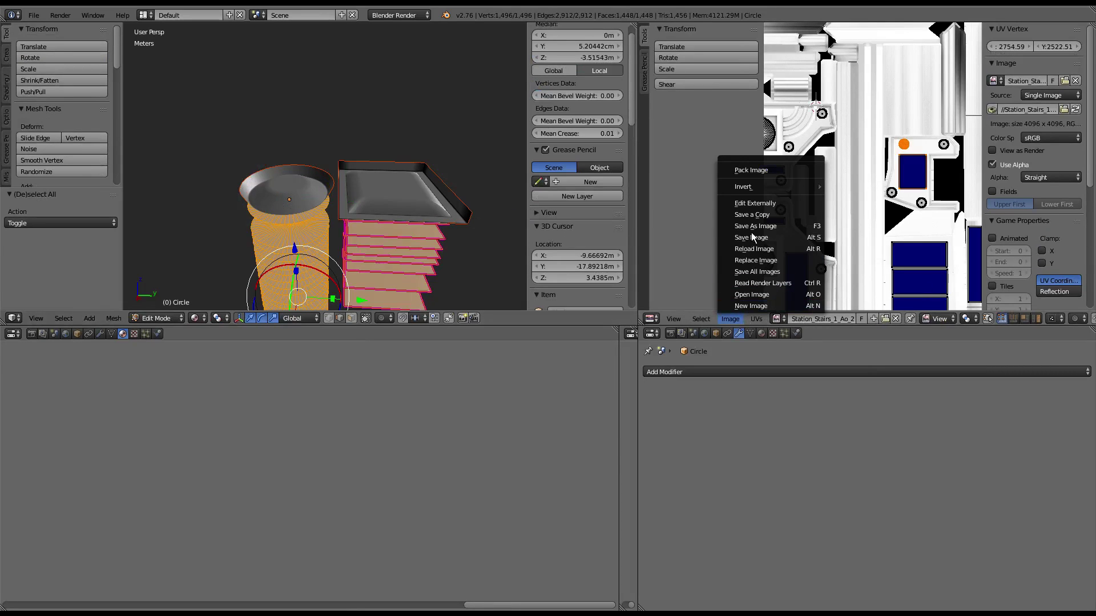
key("Return")
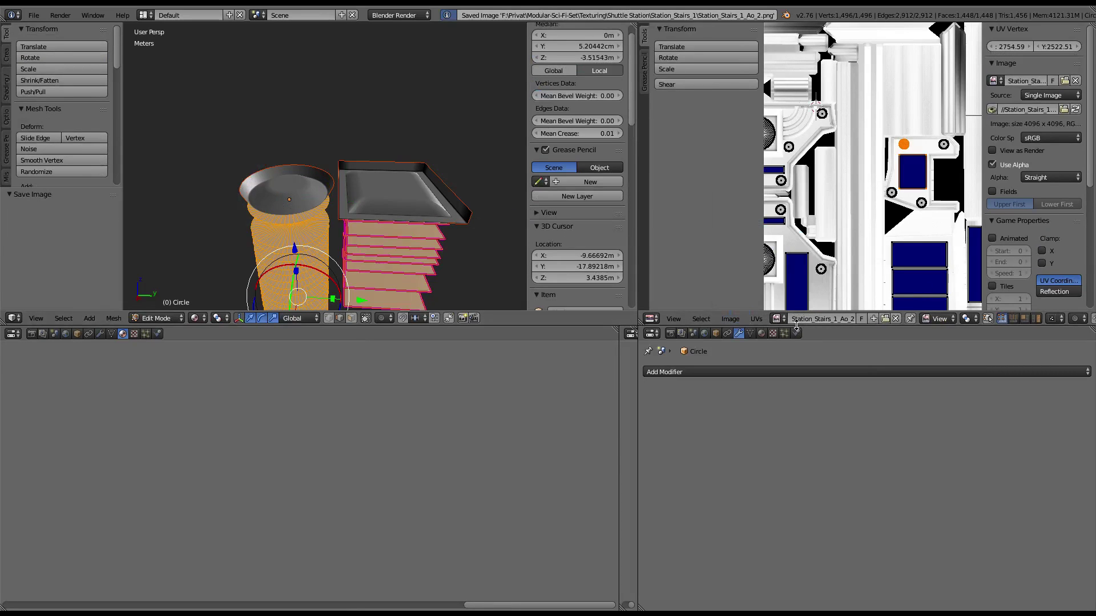
Step: Show the Station_Stairs_1_Vert image in the image editor
left_click(778, 318)
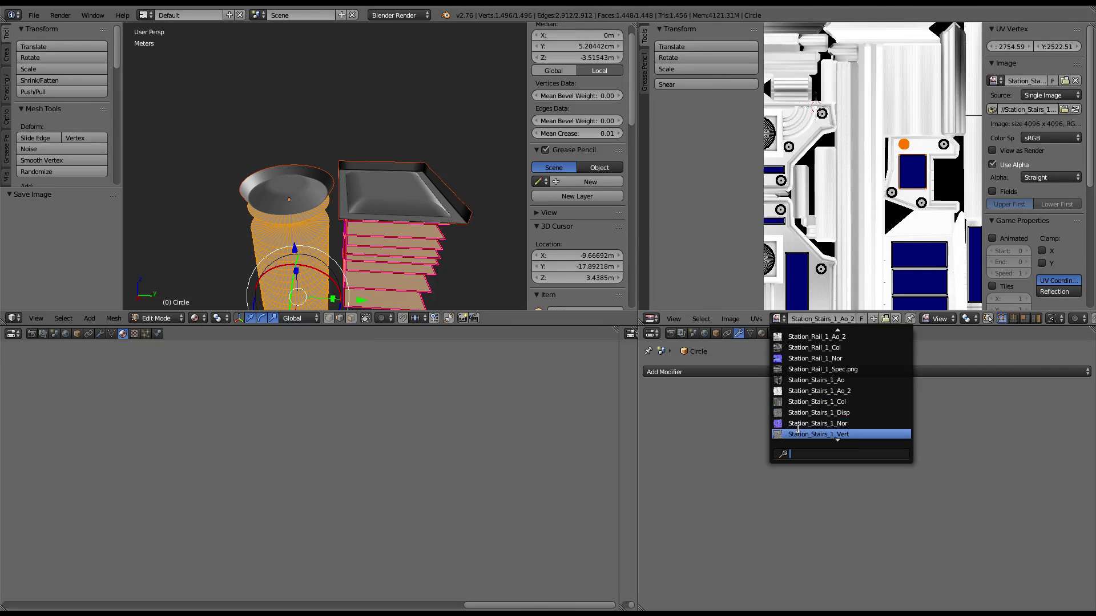
left_click(801, 434)
left_click(139, 323)
Step: Switch the bake mode to Vertex Colors and bake into the Station_Stairs_1_Vert image
left_click(157, 301)
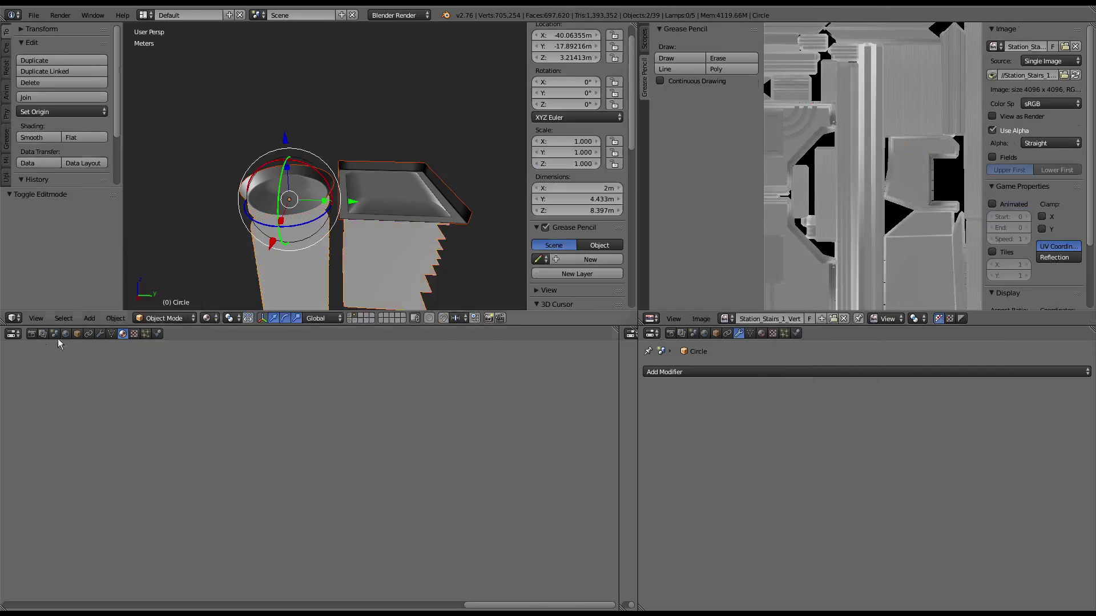
left_click(31, 333)
left_click(193, 398)
left_click(320, 385)
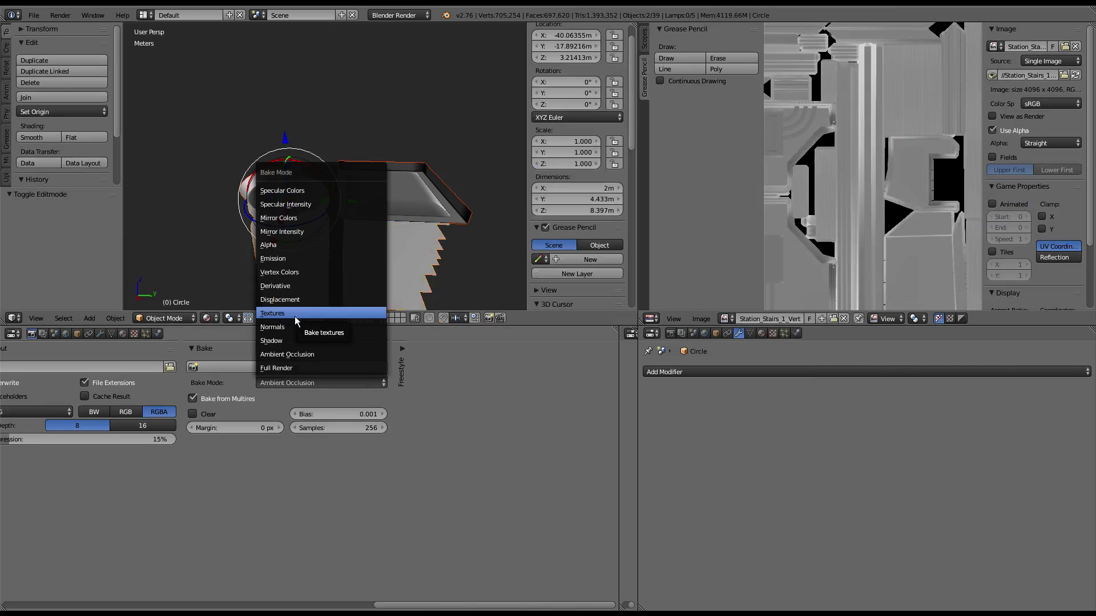
left_click(296, 274)
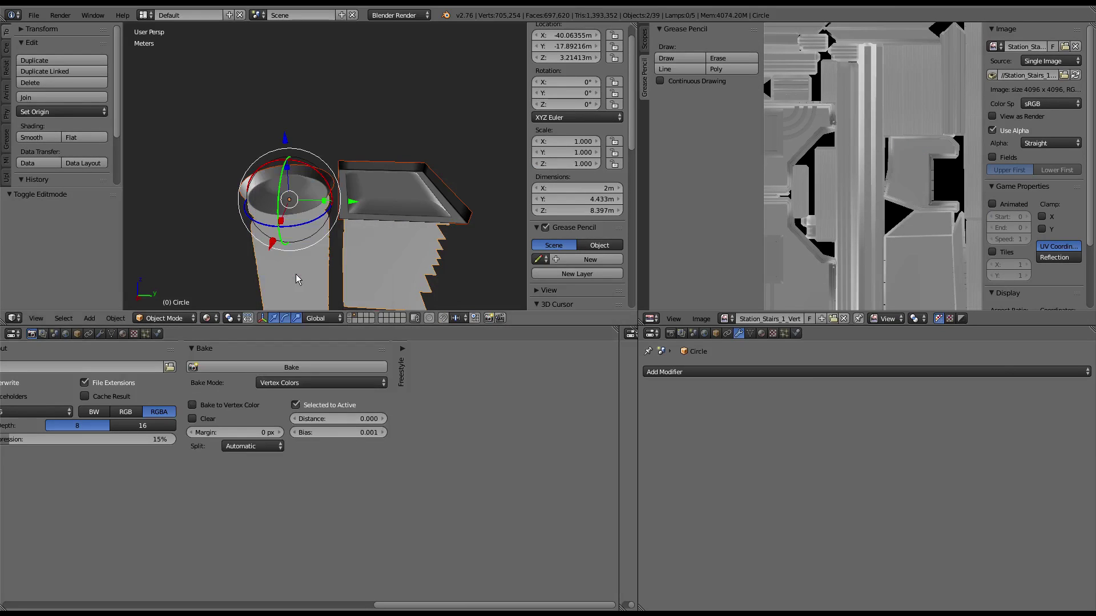
left_click(296, 368)
mouse_move(813, 208)
middle_mouse_down()
mouse_move(931, 158)
mouse_move(837, 109)
middle_mouse_up()
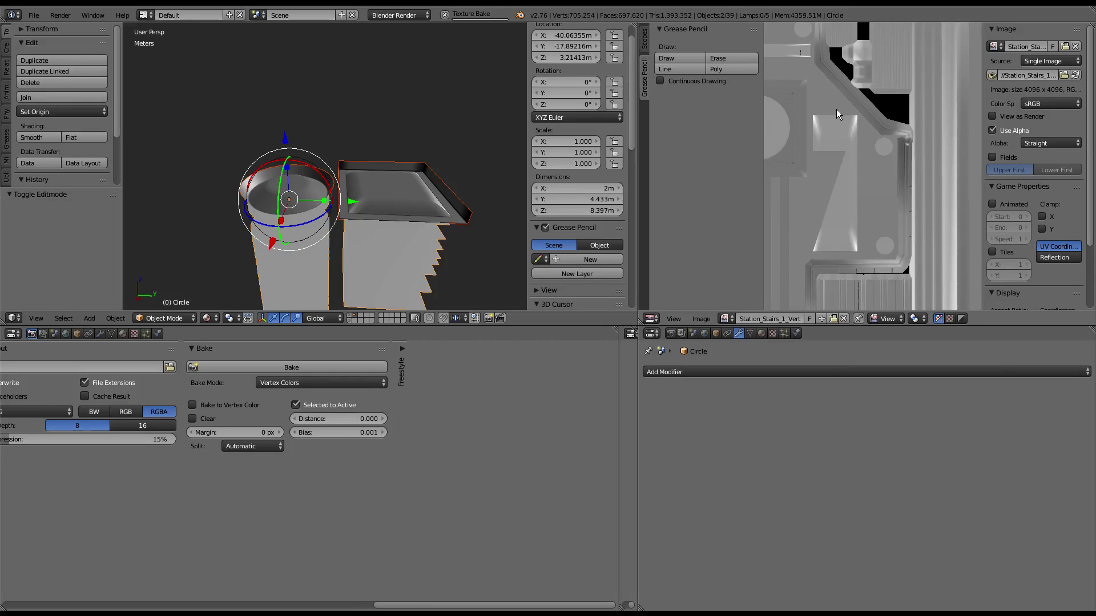
scroll(837, 109, "down", 3)
scroll(837, 113, "down", 1)
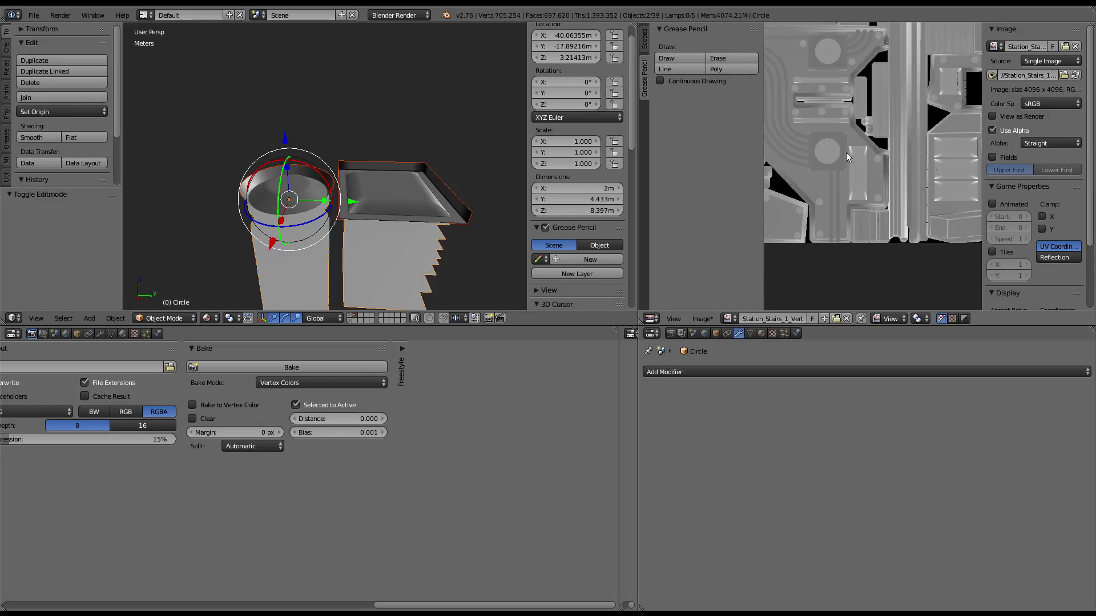
Step: Save the vertex-colour bake as Station_Stairs_1_Vert.png
left_click(696, 321)
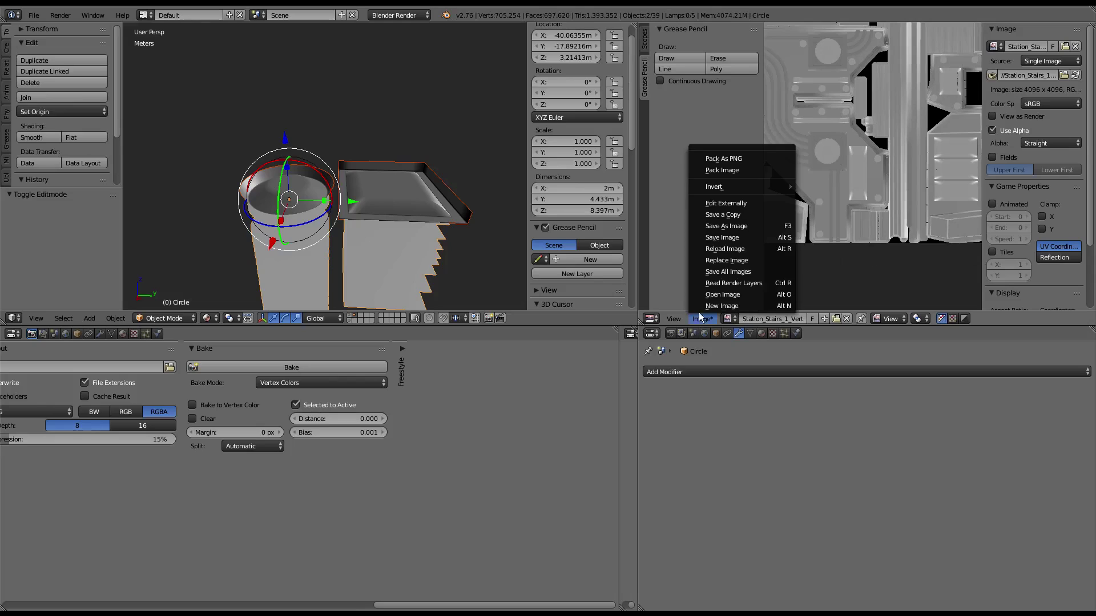
left_click(731, 239)
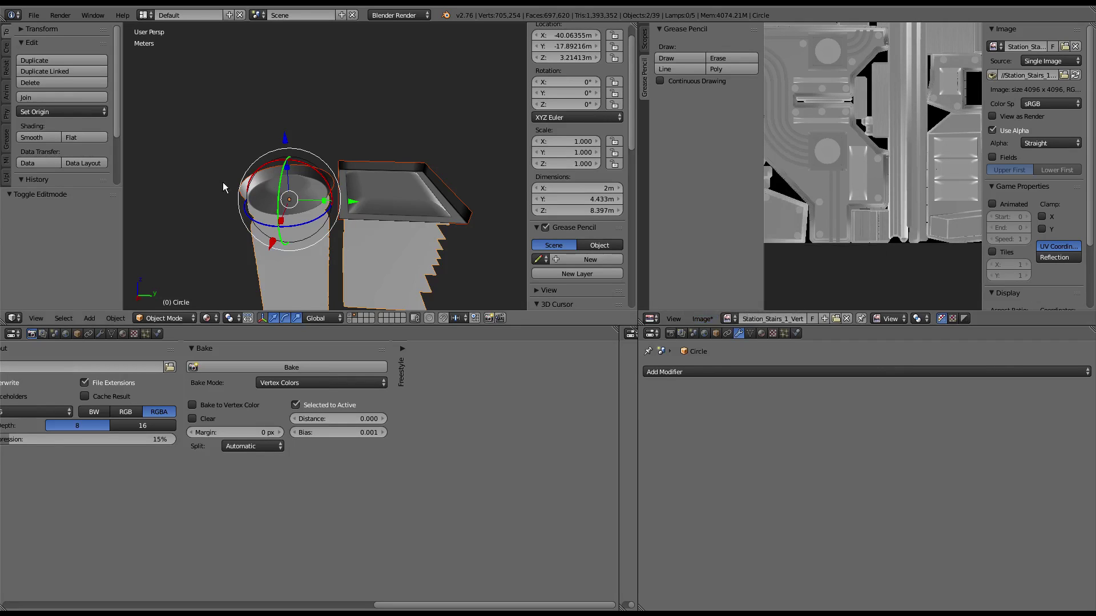
left_click(707, 319)
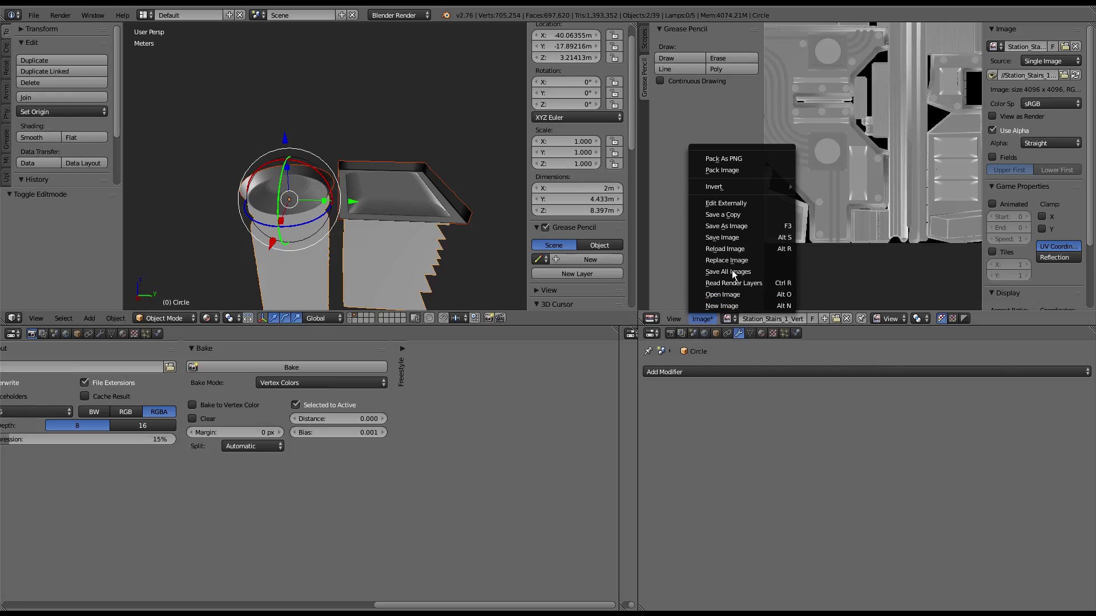
left_click(739, 230)
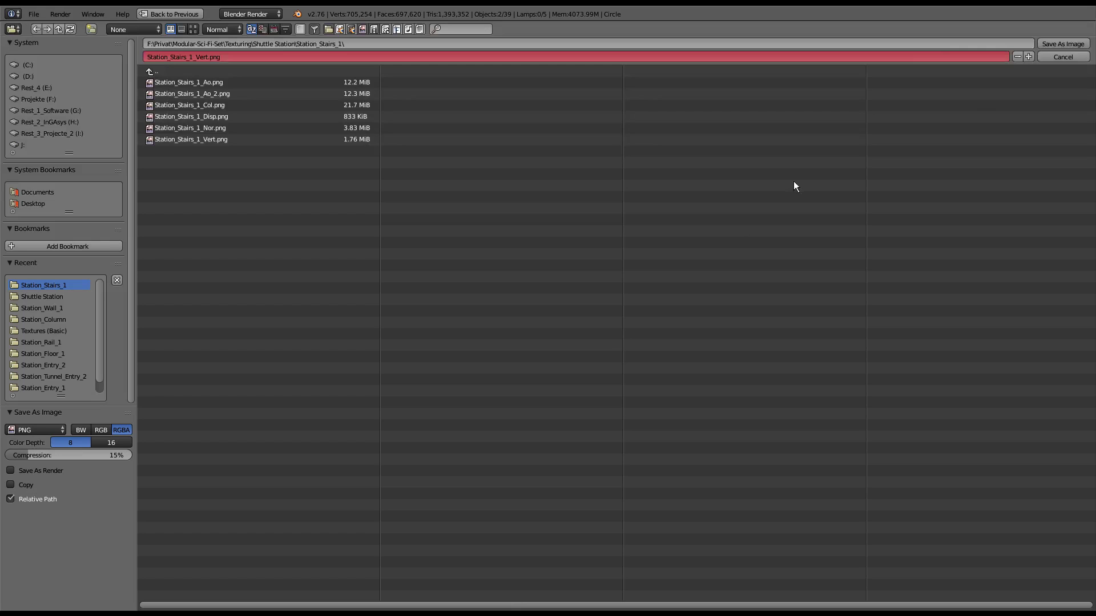
left_click(1061, 40)
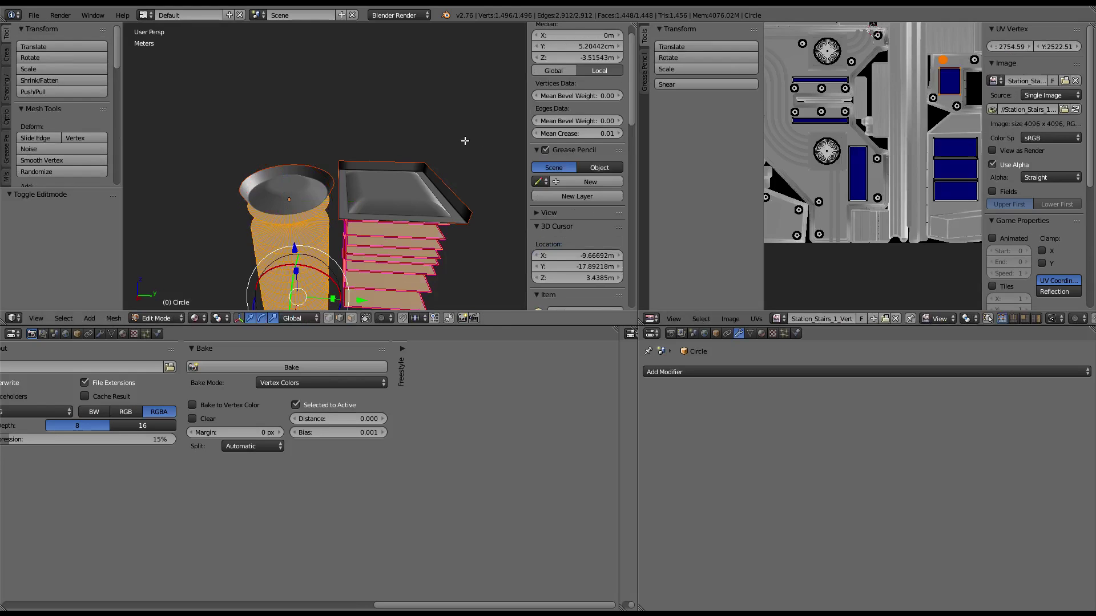
Step: Load the Station_Stairs_1_Disp image in the editor and return to Object Mode
key("a")
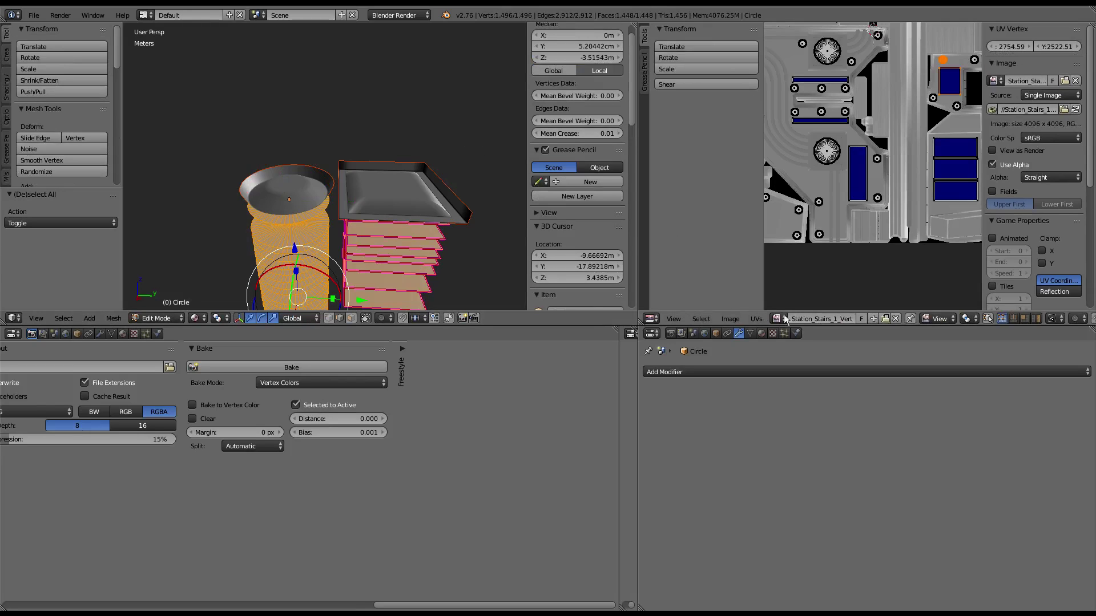
left_click(777, 319)
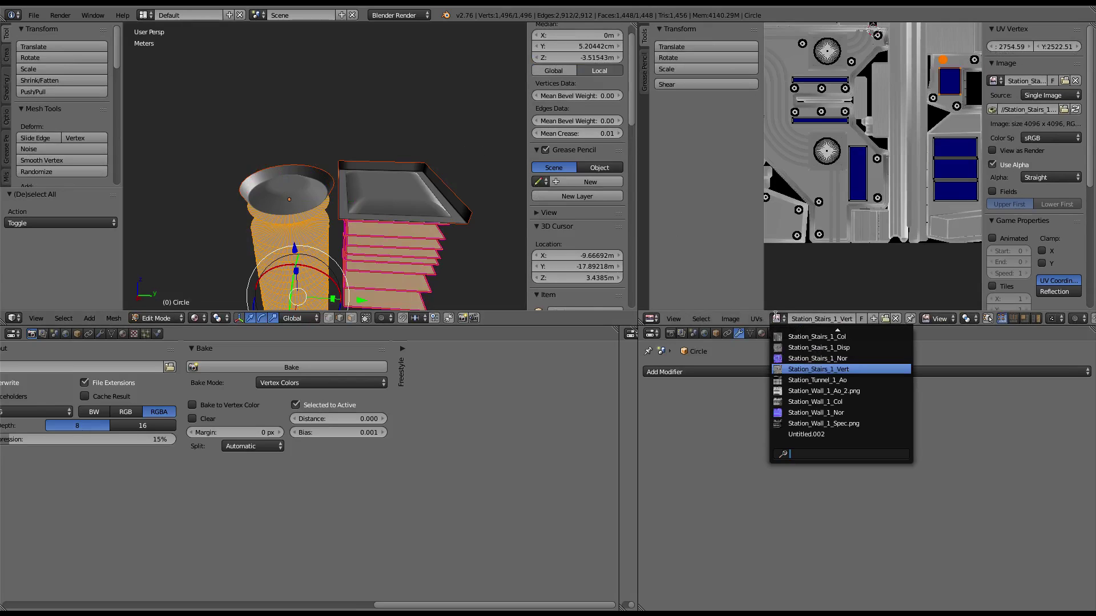
left_click(793, 347)
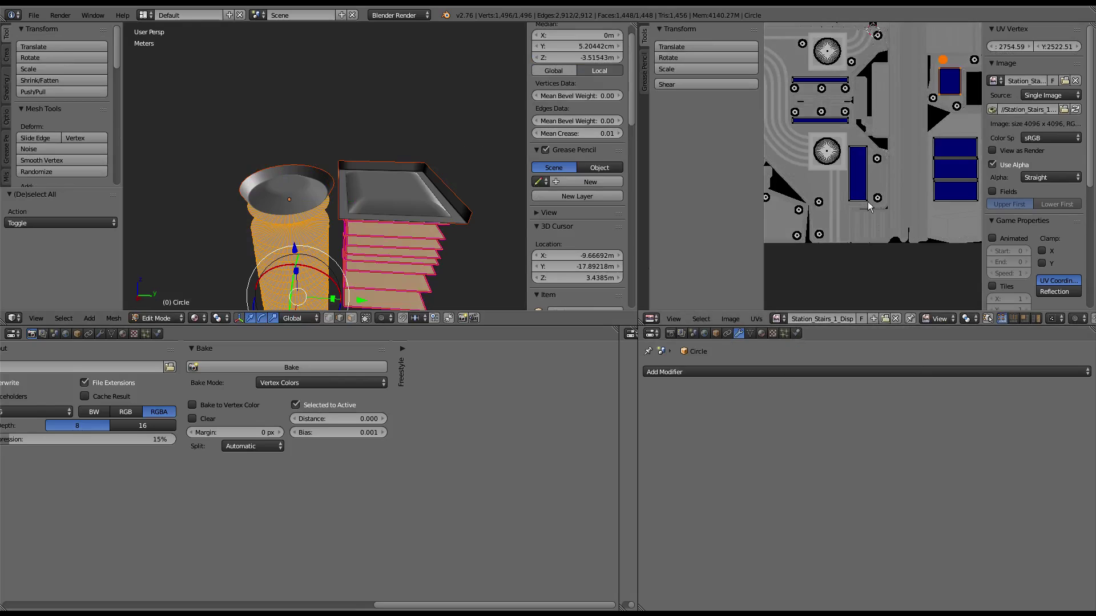
key("Tab")
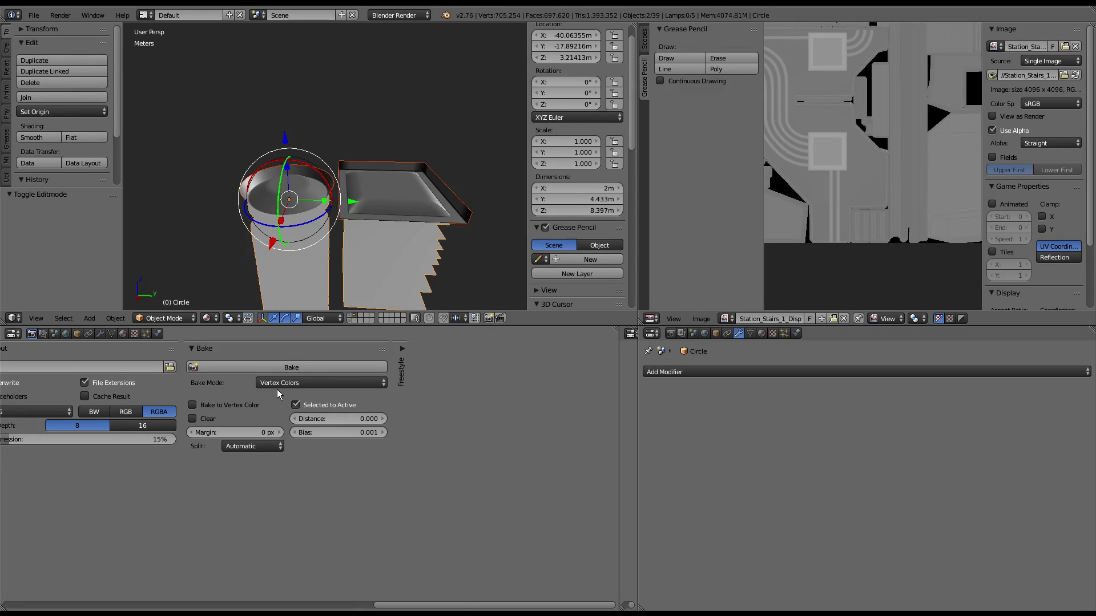
Step: Set the bake mode to Displacement, turn off Bake from Multires, and bake
left_click(279, 385)
left_click(279, 300)
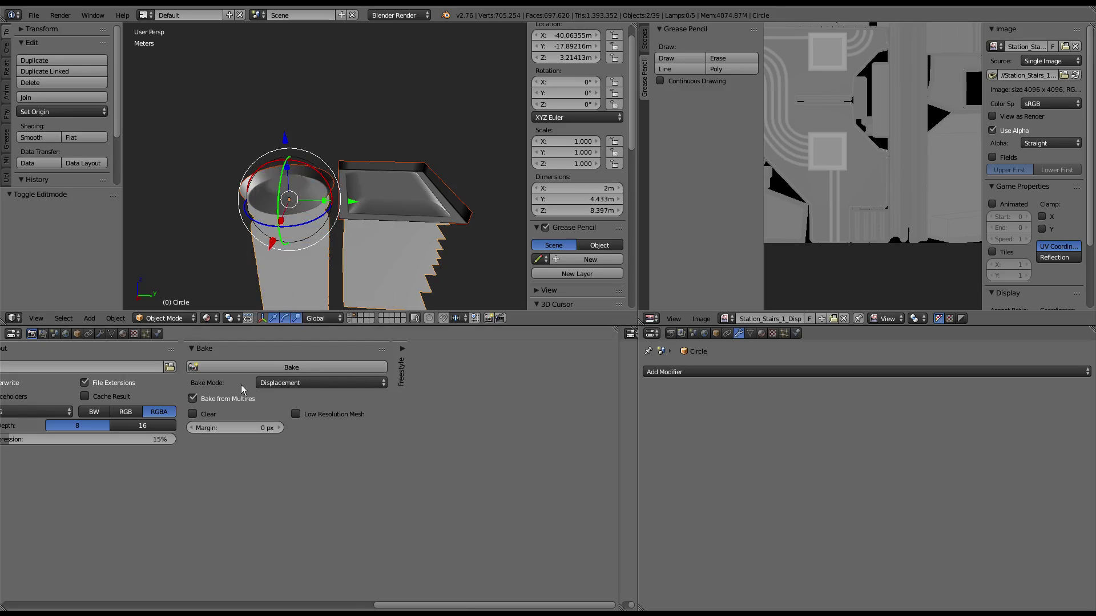
left_click(214, 398)
left_click(323, 360)
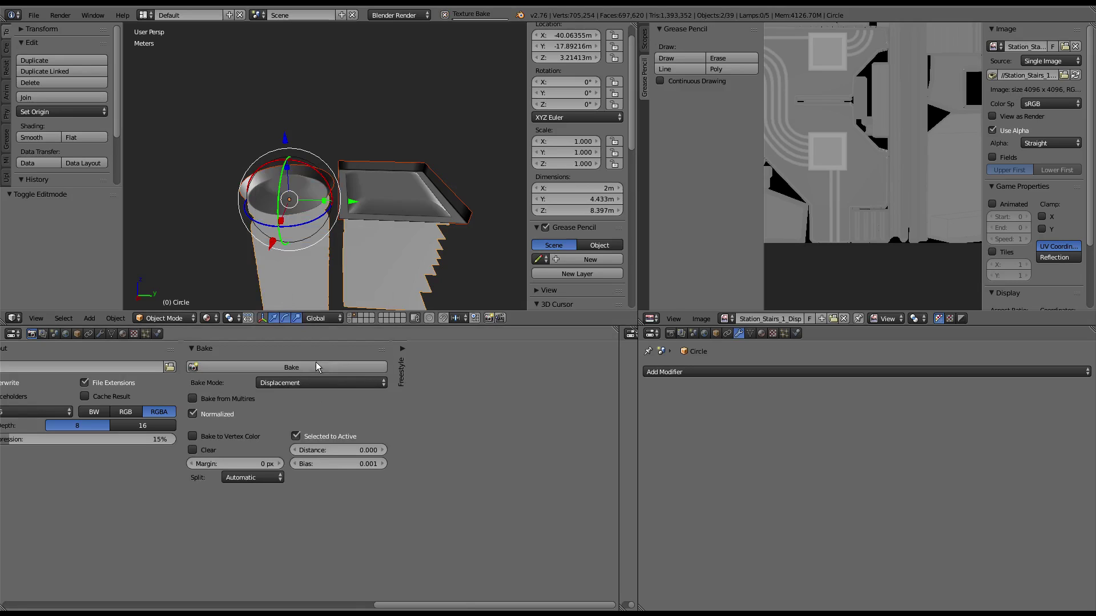
scroll(846, 211, "up", 2)
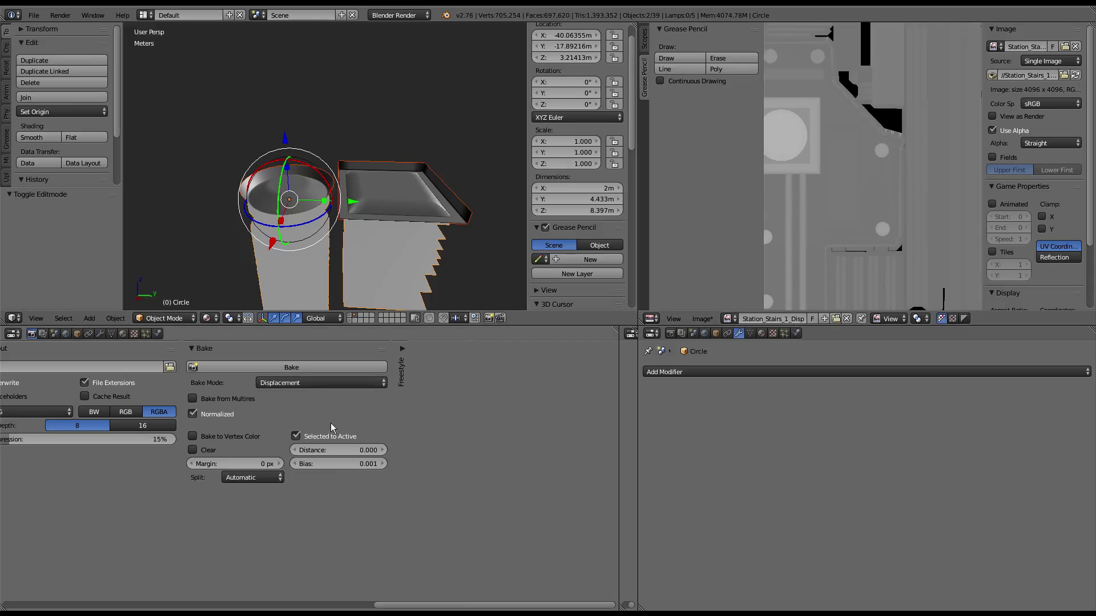
Step: Rebake the displacement with Normalized turned off and inspect the texture
left_click(192, 414)
left_click(246, 368)
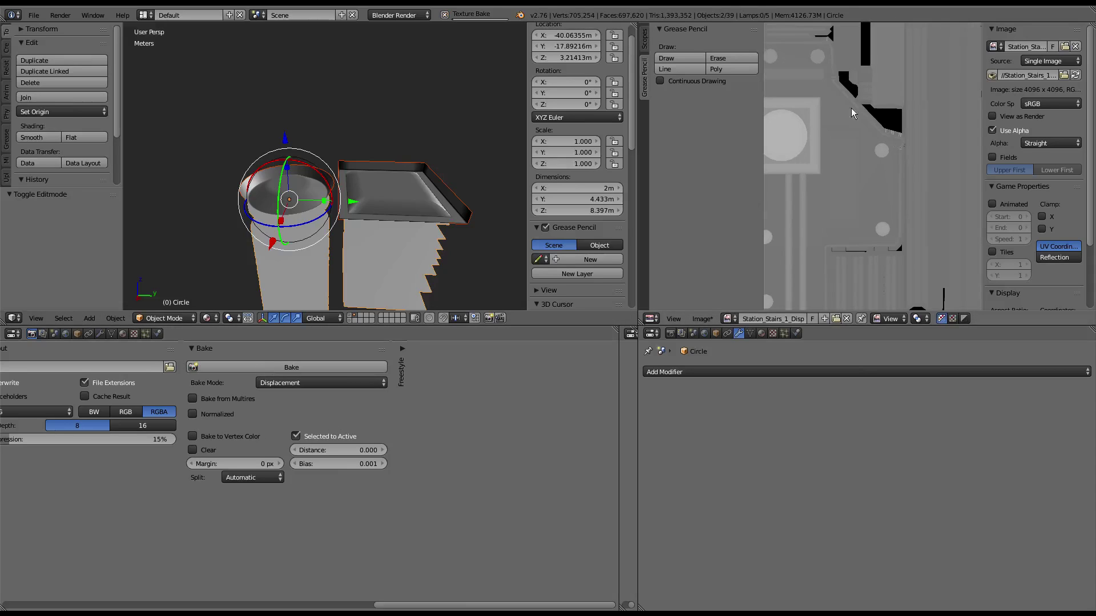
middle_click_drag(838, 182, 961, 99)
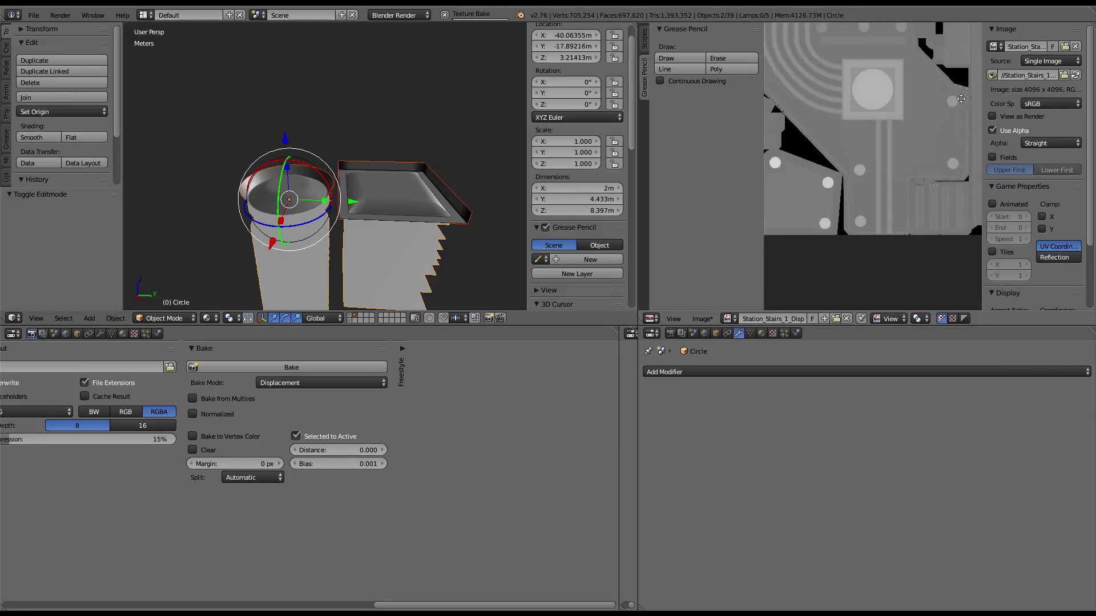
scroll(961, 98, "up", 3)
scroll(929, 129, "down", 1)
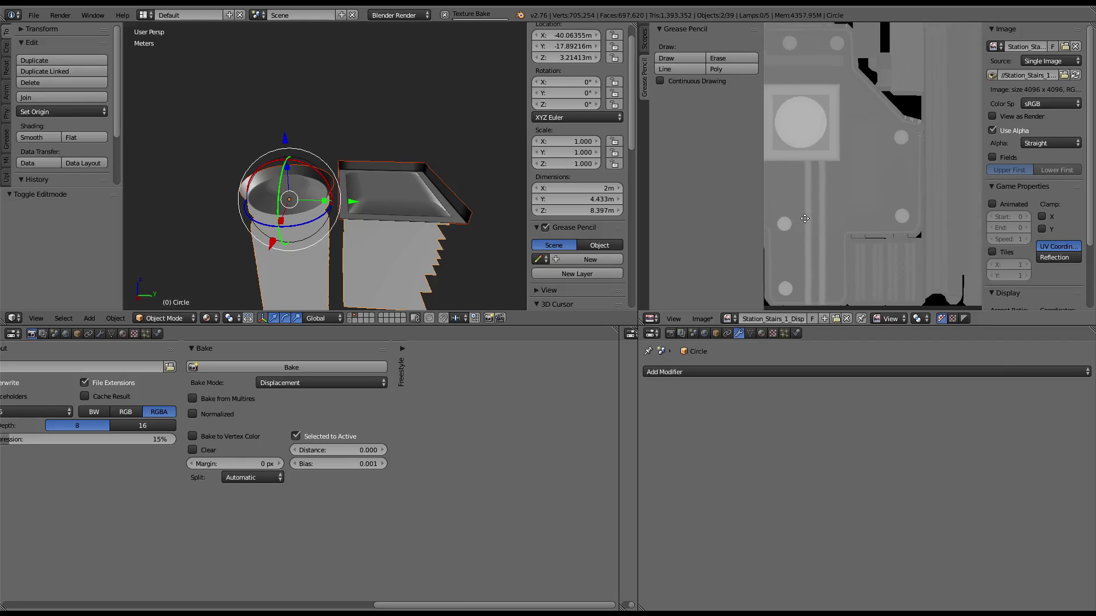
scroll(889, 145, "up", 3)
scroll(868, 173, "up", 2)
mouse_move(941, 106)
middle_mouse_down()
mouse_move(868, 174)
mouse_move(891, 130)
mouse_move(891, 204)
middle_mouse_up()
scroll(879, 164, "down", 2)
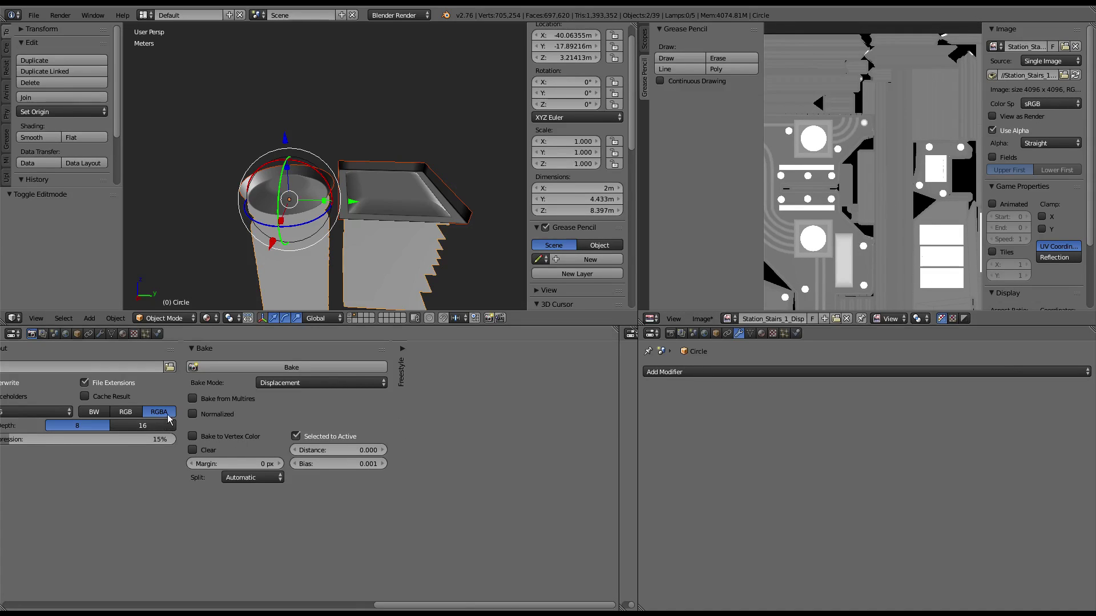
Step: Re-enable Normalized and rebake the displacement map
left_click(193, 413)
left_click(291, 367)
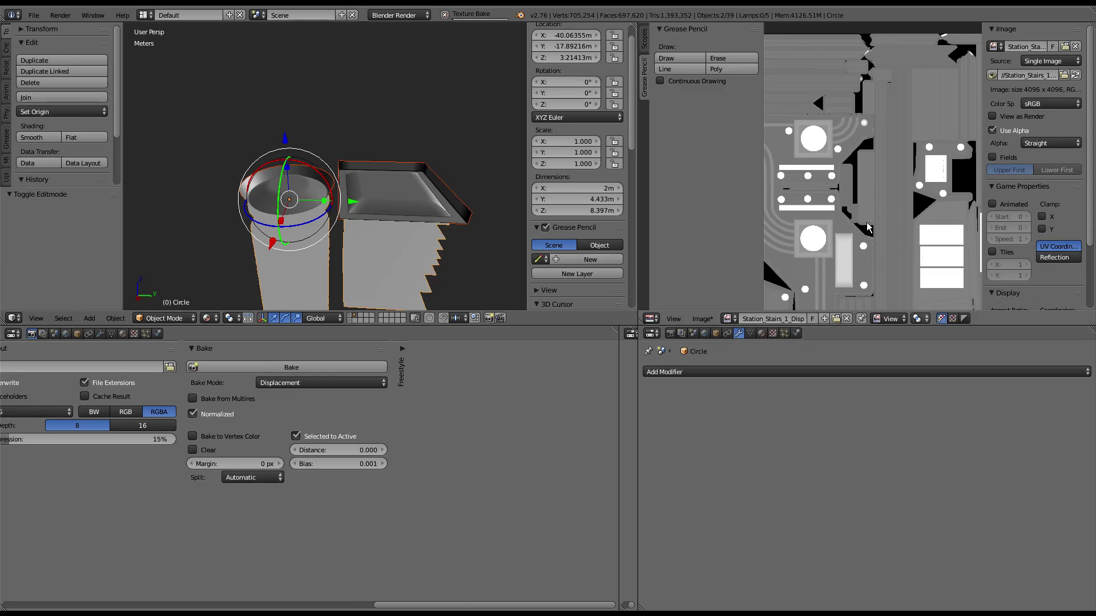
scroll(940, 206, "up", 3)
scroll(830, 213, "up", 3)
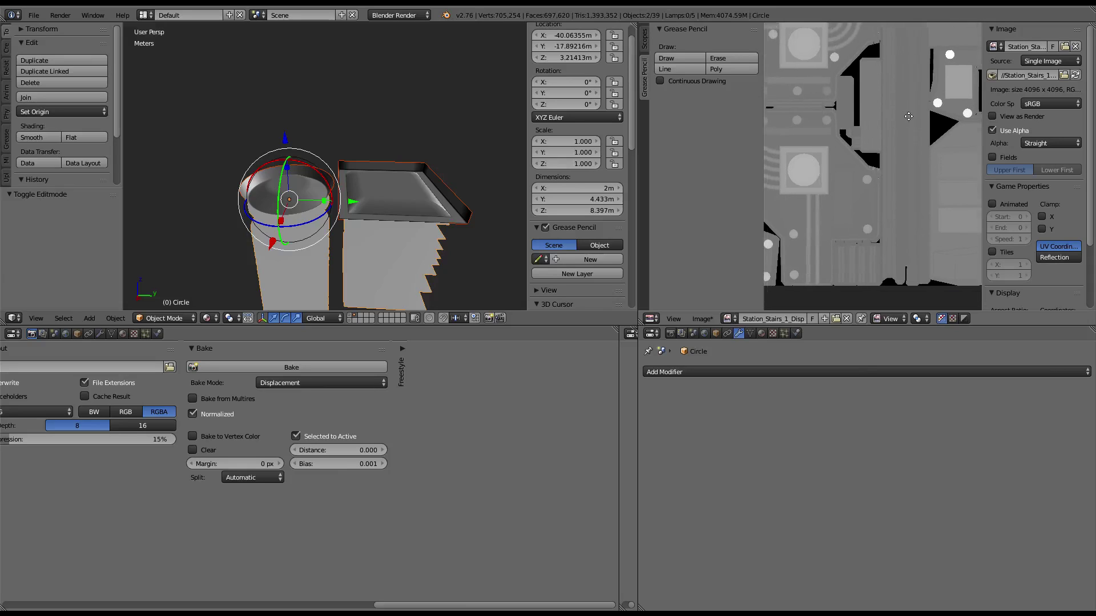
Step: Save Station_Stairs_1_Disp.png and delete the two Circle helper objects
left_click(699, 320)
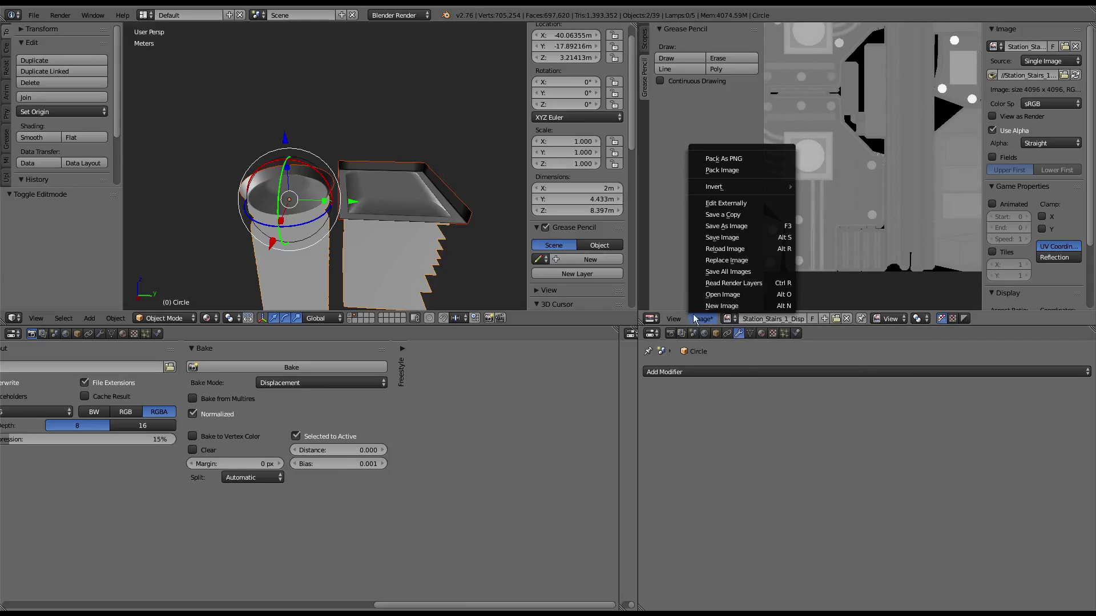
left_click(732, 238)
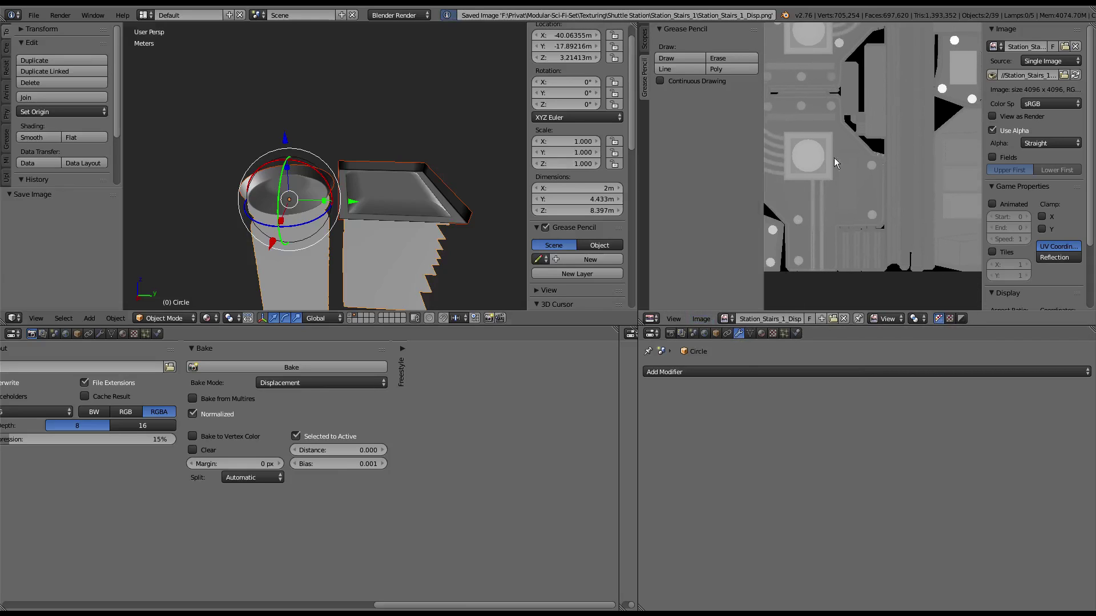
key("x")
left_click(348, 188)
key("ctrl+z")
Step: Select the Station_Stairs_1.001 stairs and inspect them framed in a maximized 3D view
middle_click_drag(348, 189, 299, 190, "shift")
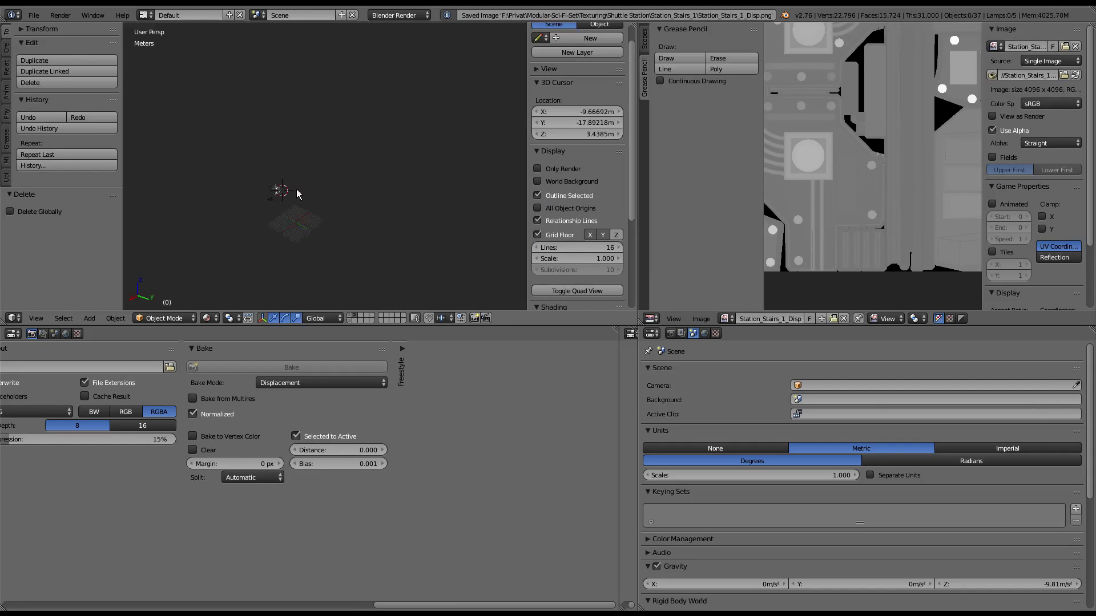
right_click(274, 197)
key("KP_Decimal")
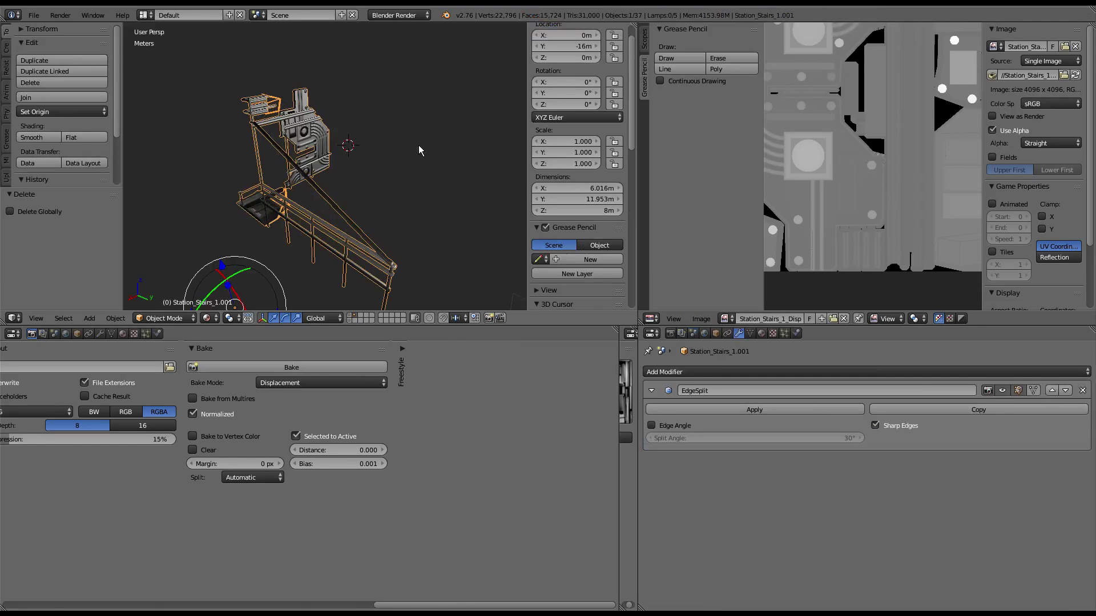
key("ctrl+Up")
scroll(475, 186, "up", 2)
mouse_move(475, 186)
middle_mouse_down()
mouse_move(576, 194)
mouse_move(405, 216)
mouse_move(513, 204)
mouse_move(505, 218)
mouse_move(474, 214)
mouse_move(511, 222)
middle_mouse_up()
scroll(548, 232, "up", 3)
scroll(506, 203, "down", 5)
scroll(474, 214, "up", 5)
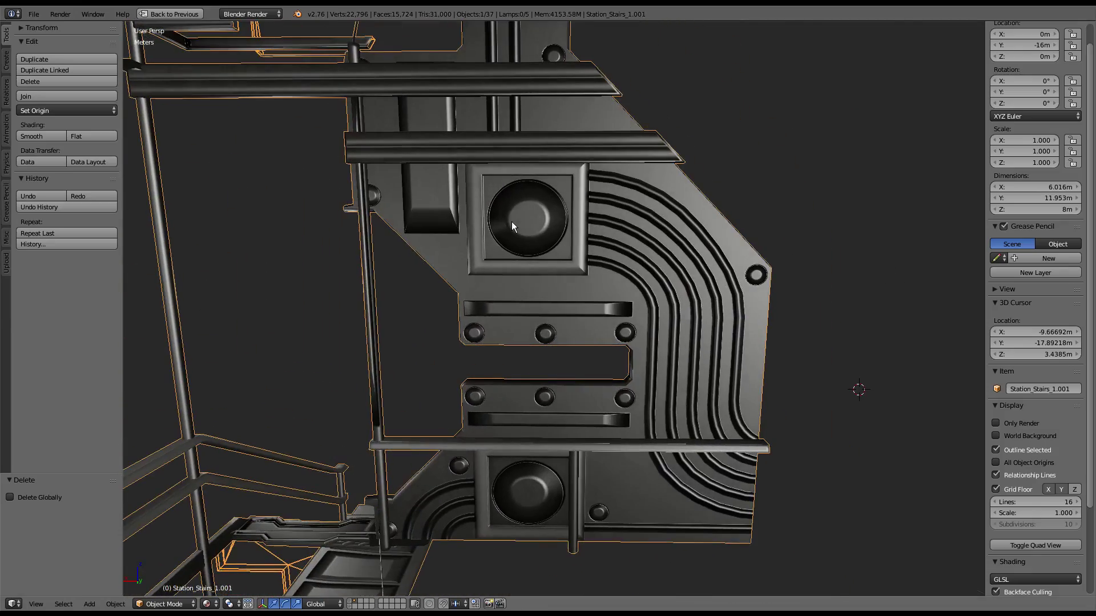
scroll(511, 221, "up", 4)
key("ctrl+Up")
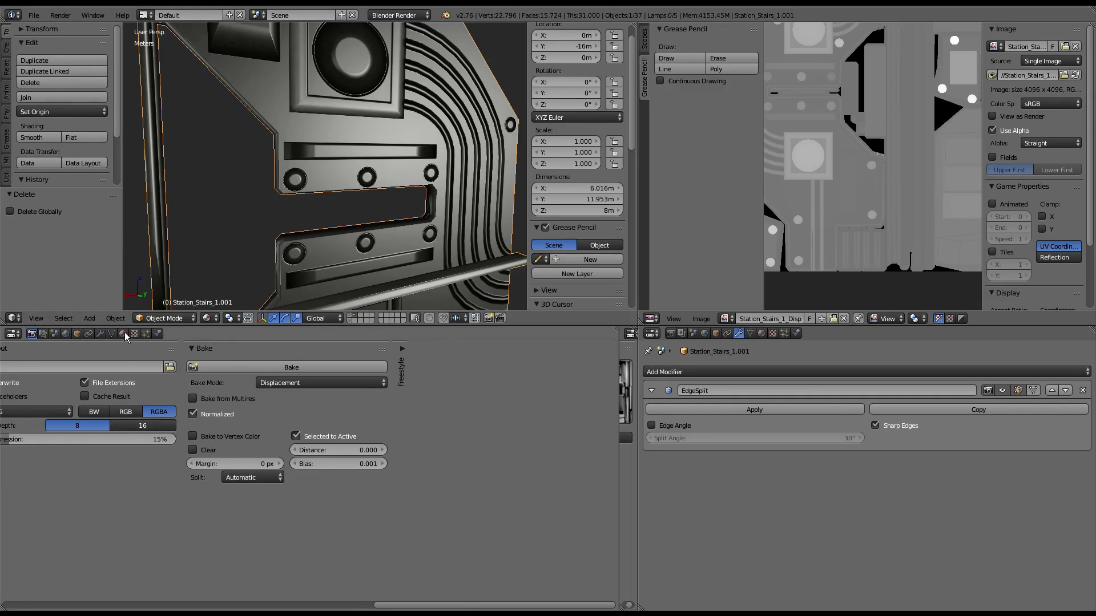
Step: Compare the Col, Ao and Nor texture slots on the model in the Texture properties
left_click(134, 334)
middle_click_drag(136, 362, 118, 453)
key("Home")
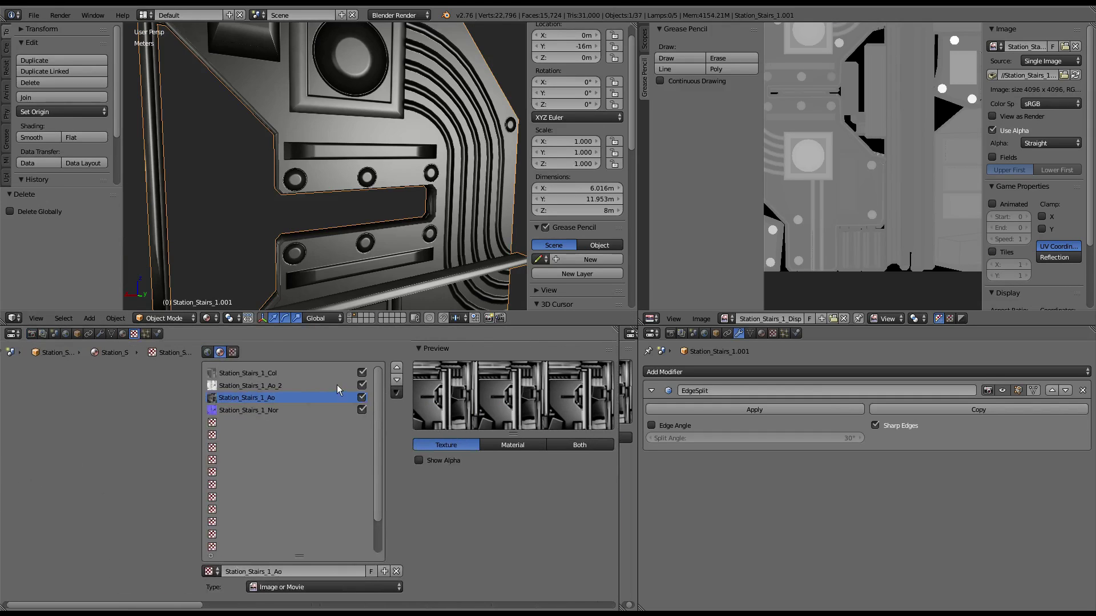
left_click(362, 373)
left_click(317, 377)
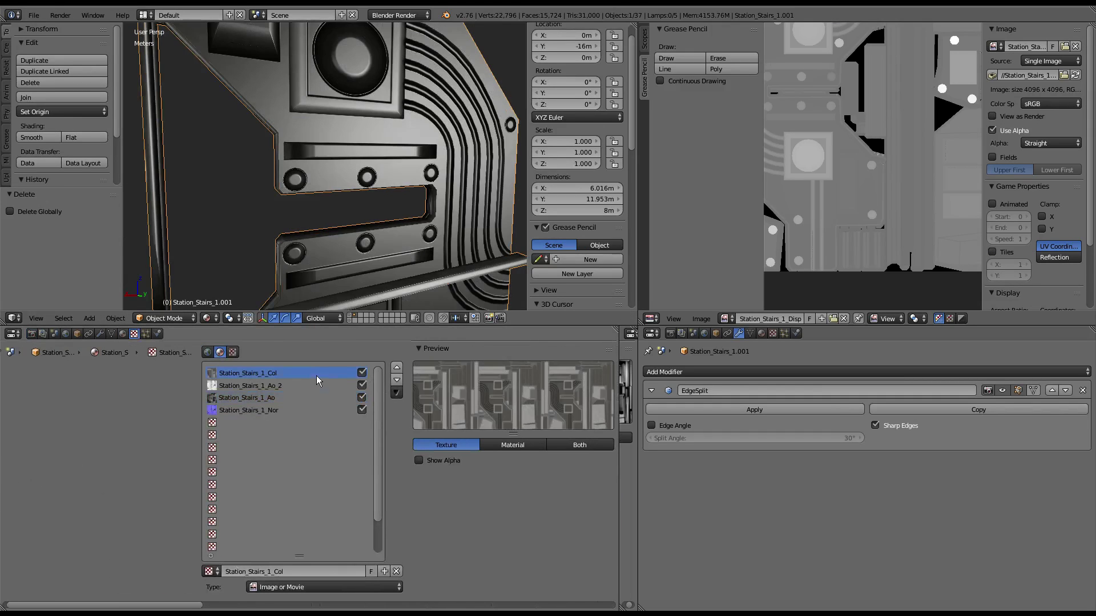
left_click(273, 385)
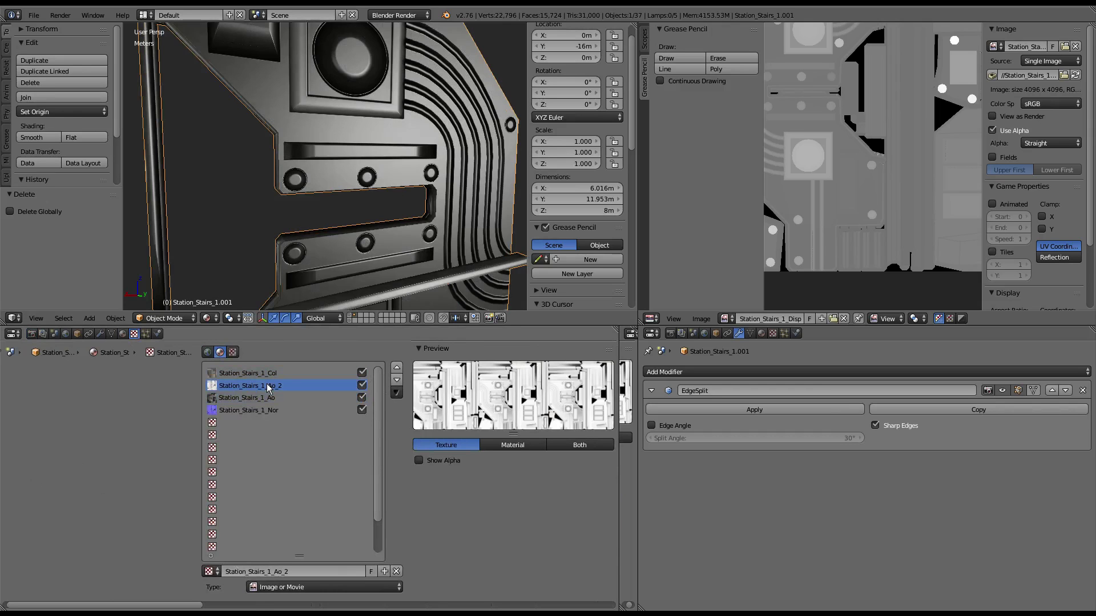
left_click(266, 411)
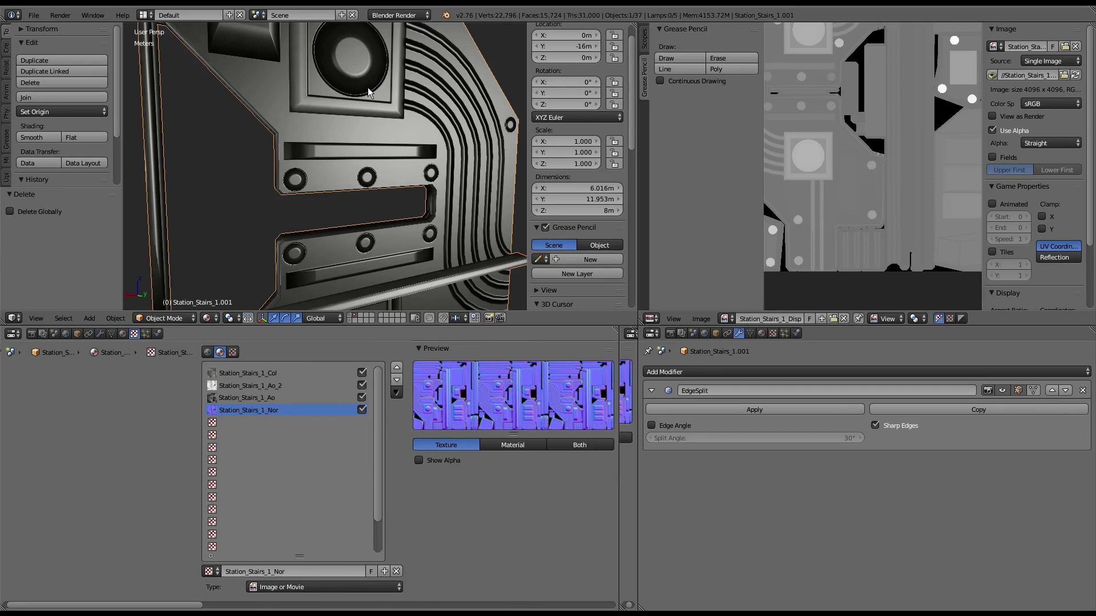
mouse_move(368, 85)
middle_mouse_down()
mouse_move(430, 83)
mouse_move(375, 86)
mouse_move(355, 103)
mouse_move(428, 154)
mouse_move(391, 123)
middle_mouse_up()
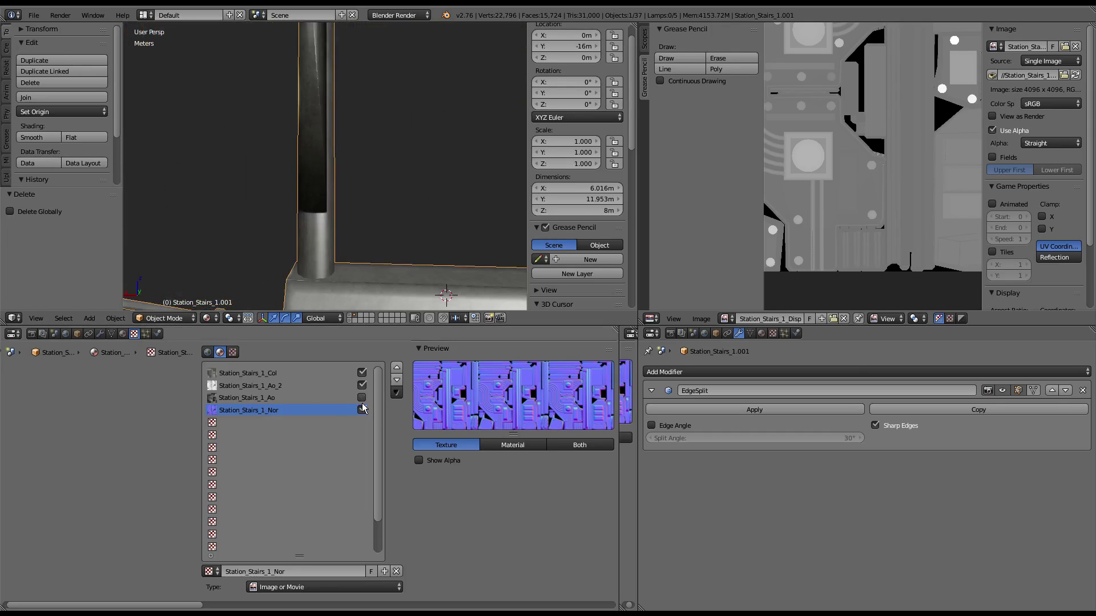
Step: Switch off the Col, Ao and Nor slots, leaving only Station_Stairs_1_Ao_2 enabled
left_click(366, 378)
left_click(362, 386)
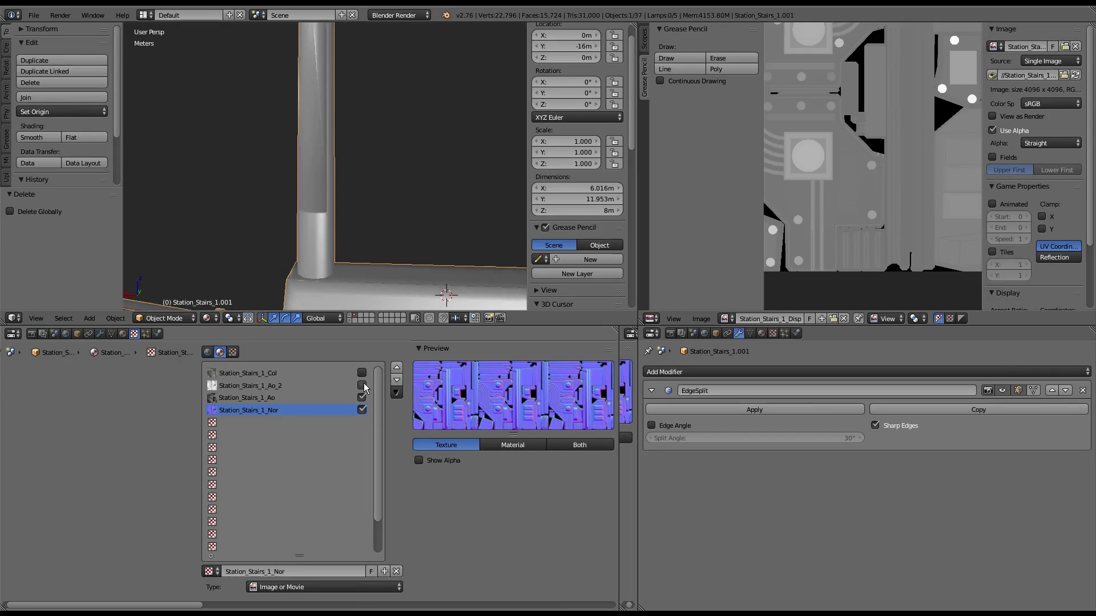
left_click(363, 410)
left_click(362, 397)
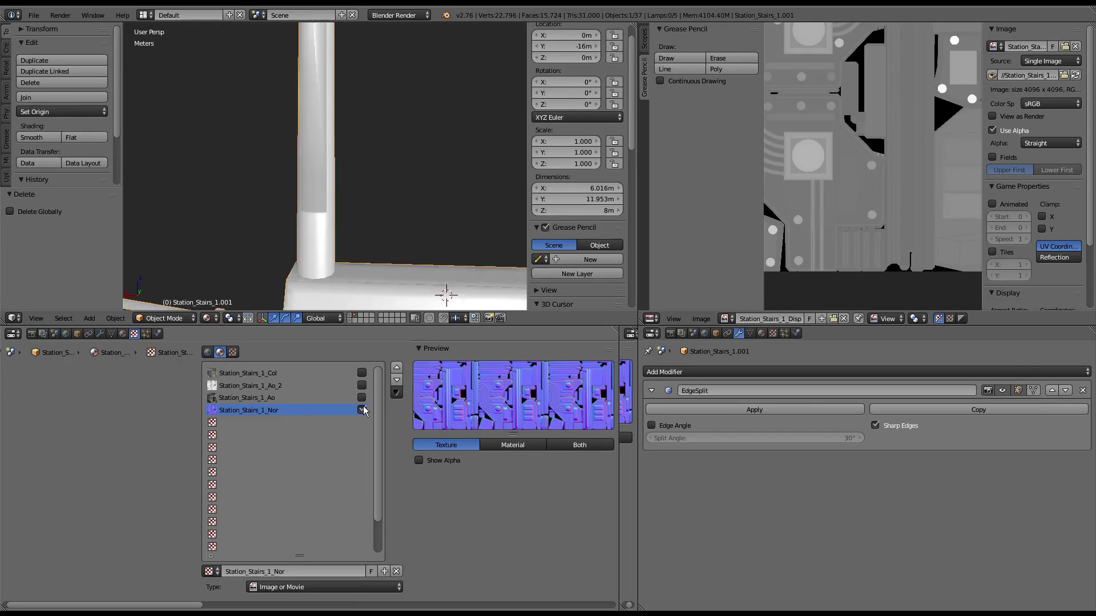
left_click(362, 410)
left_click(362, 374)
left_click(345, 385)
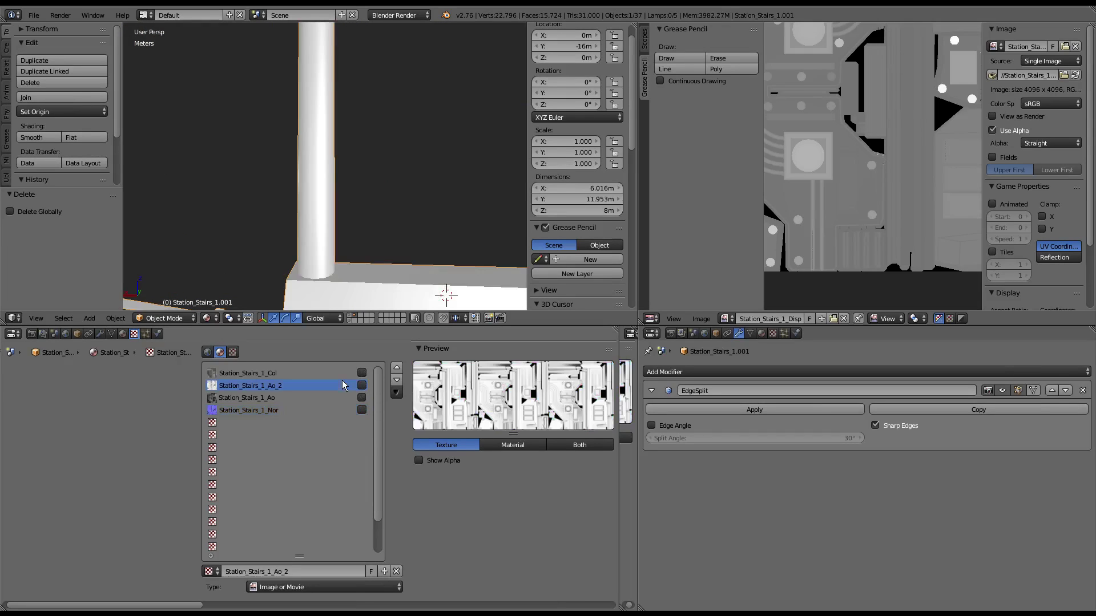
left_click(363, 386)
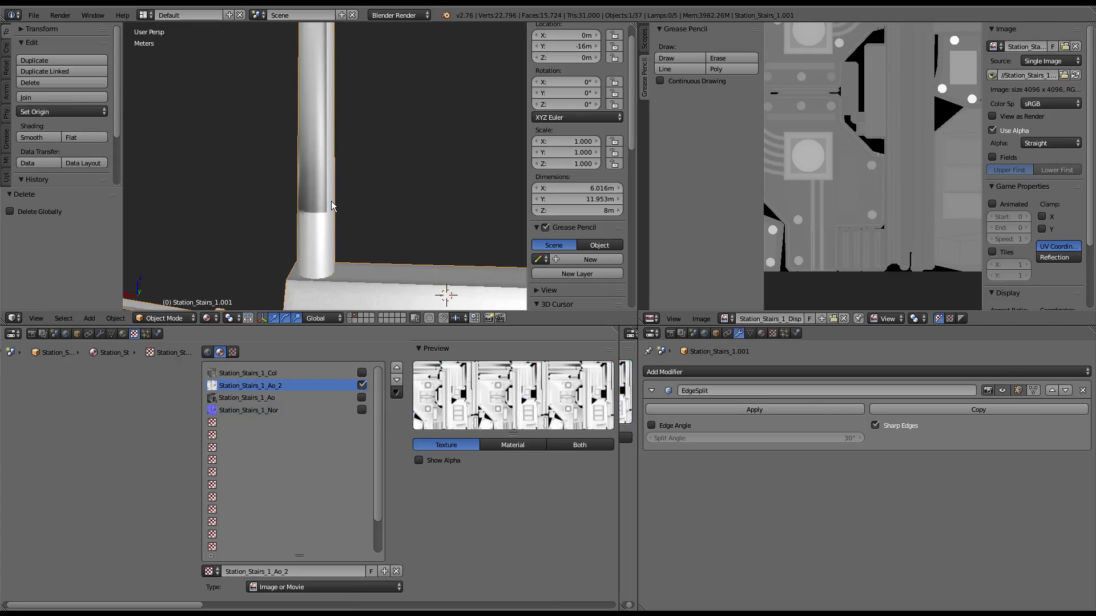
Step: Select a thin pole face in Edit Mode and frame it to check its UVs
key("Tab")
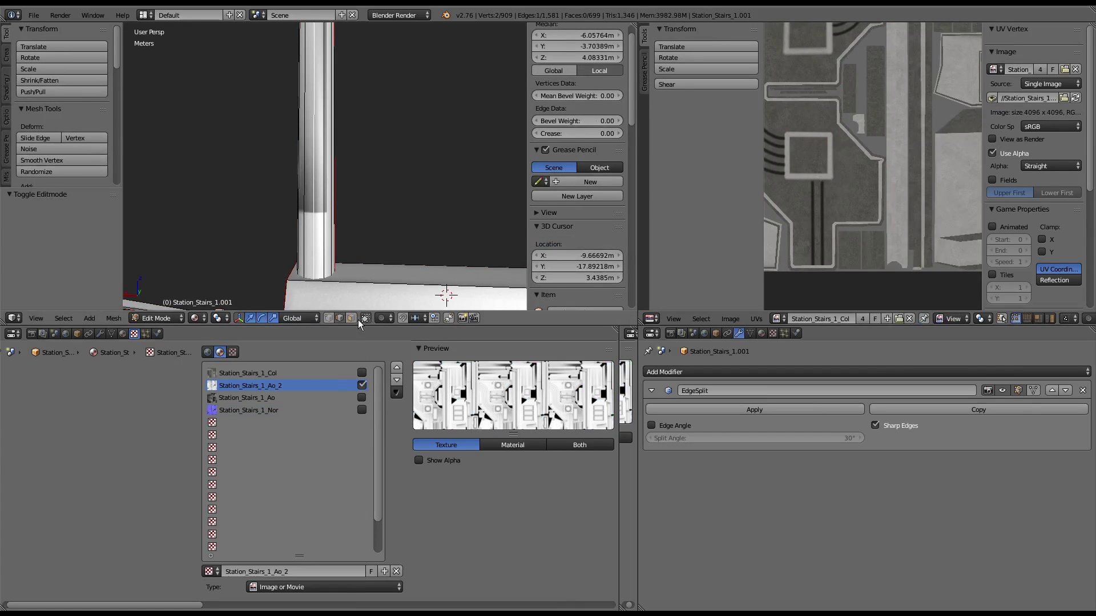
left_click(330, 171, "shift")
key("KP_Decimal")
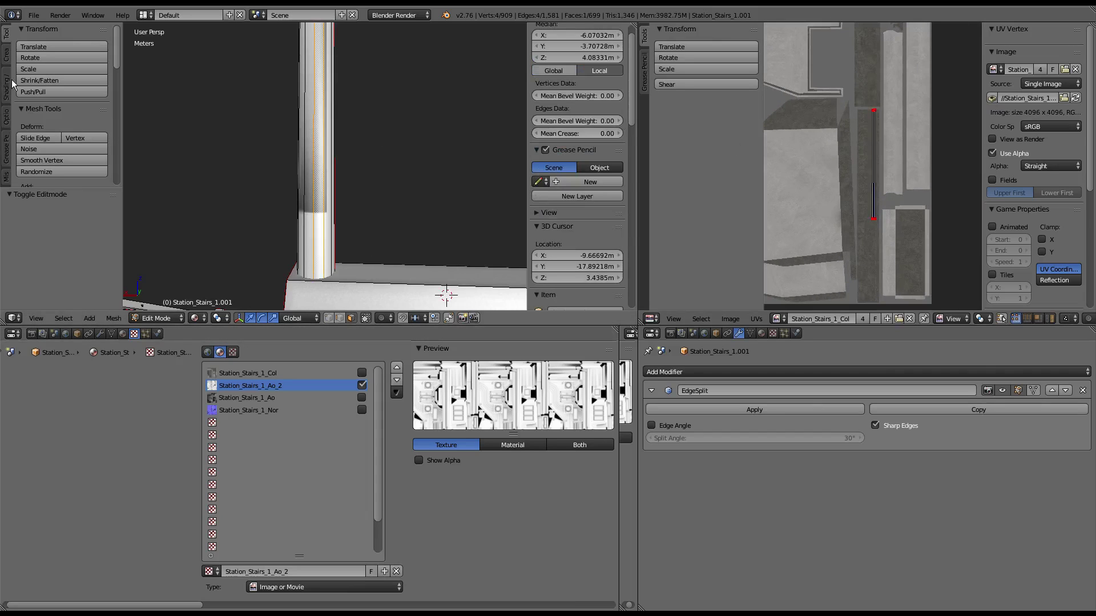
left_click(6, 54)
left_click(6, 84)
left_click(6, 34)
key("Tab")
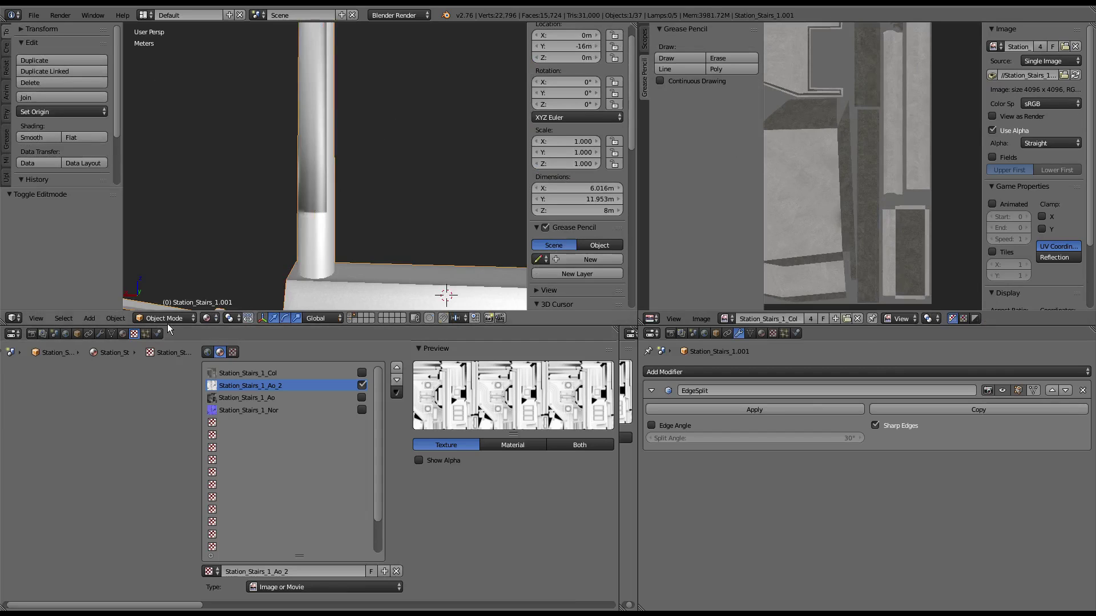
Step: Switch the stairs to Texture Paint with the Ao_2 image as the paint slot
left_click(167, 320)
left_click(181, 240)
left_click(7, 57)
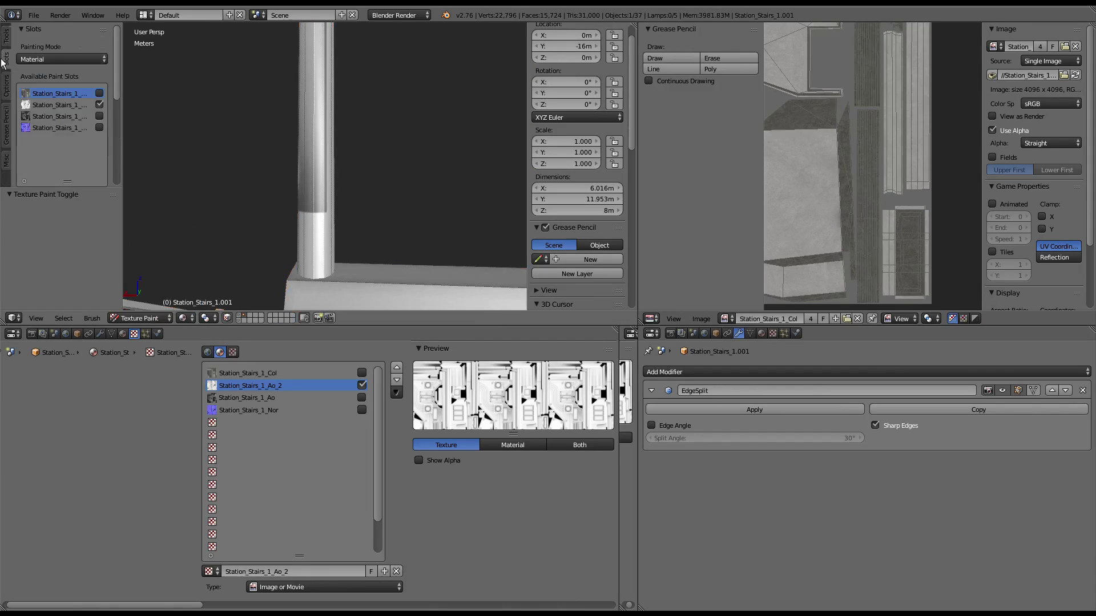
left_click(64, 105)
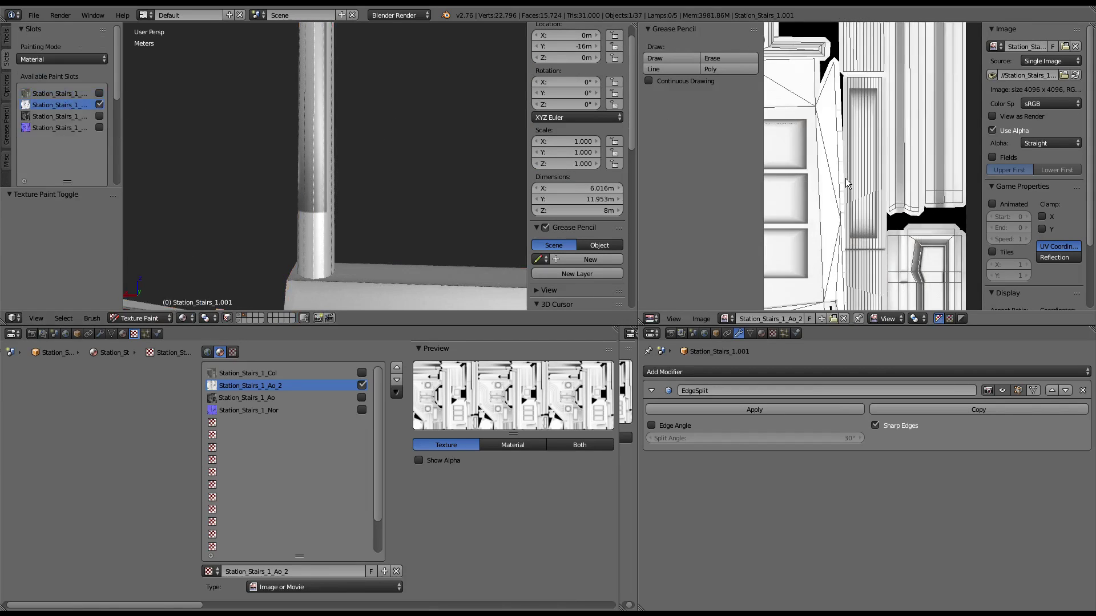
key("Tab")
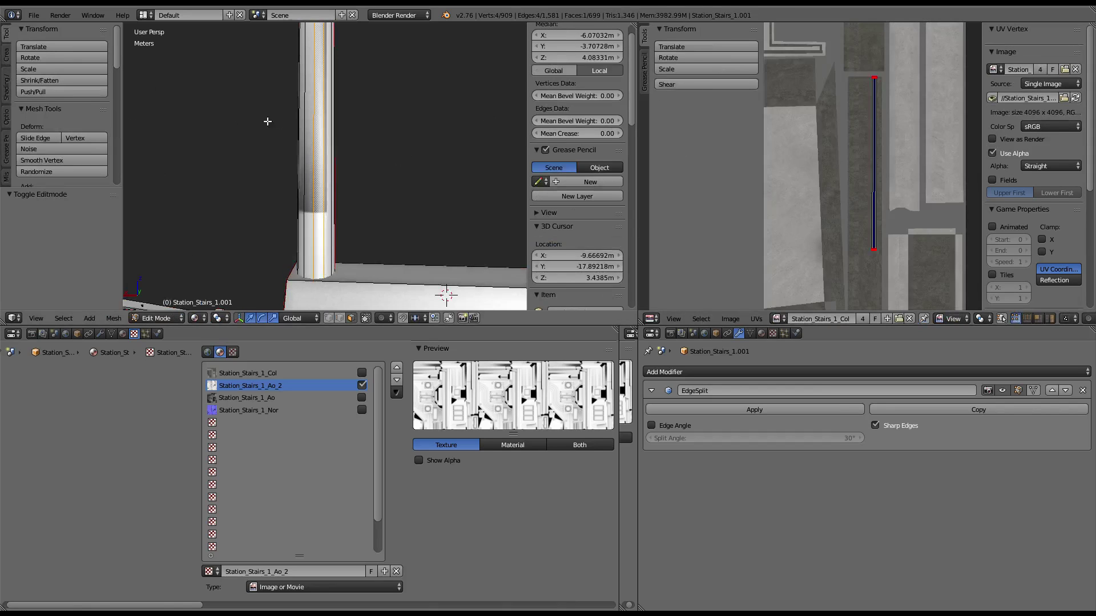
key("Tab")
scroll(839, 146, "up", 2)
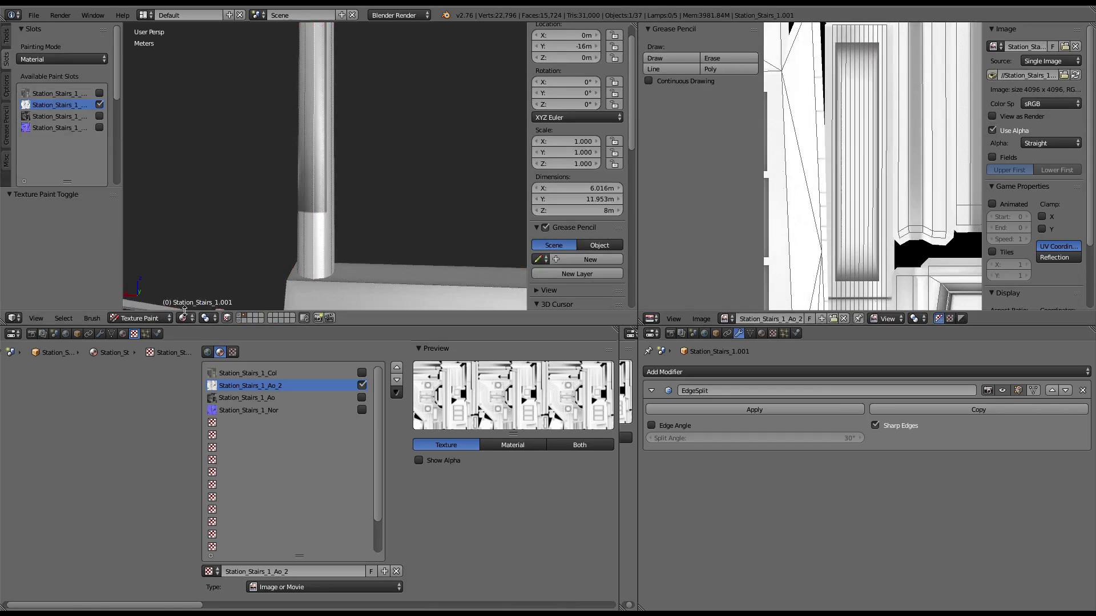
Step: Return to Object Mode and pan and zoom around the AO map
left_click(151, 318)
left_click(149, 297)
middle_click_drag(849, 123, 873, 185)
scroll(873, 185, "up", 2)
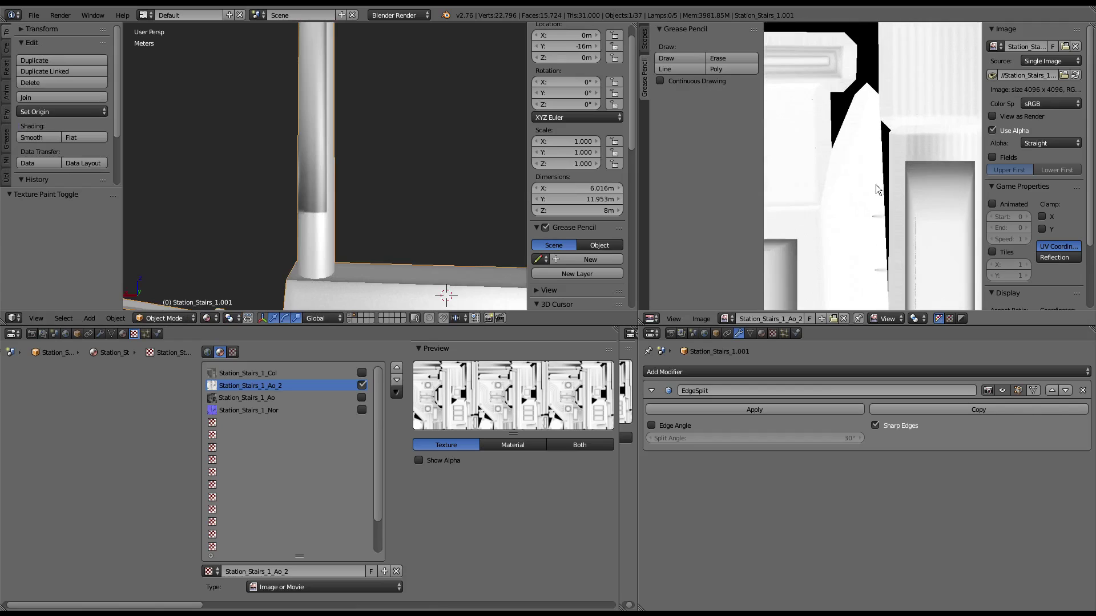
scroll(445, 148, "down", 2)
scroll(379, 113, "down", 2)
scroll(372, 109, "down", 2)
scroll(371, 109, "up", 2)
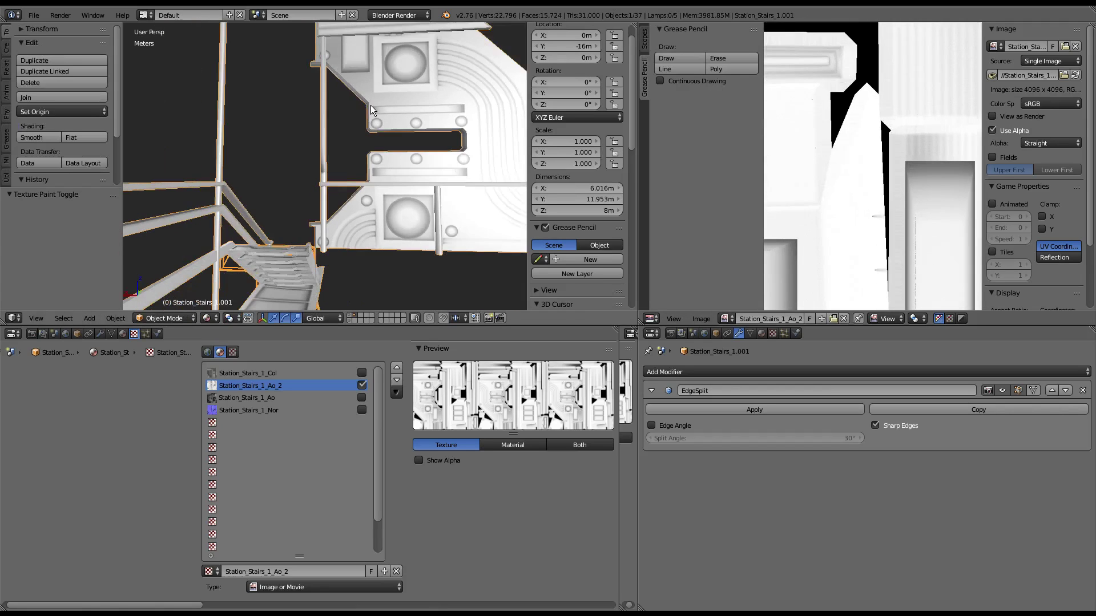
scroll(371, 110, "up", 1)
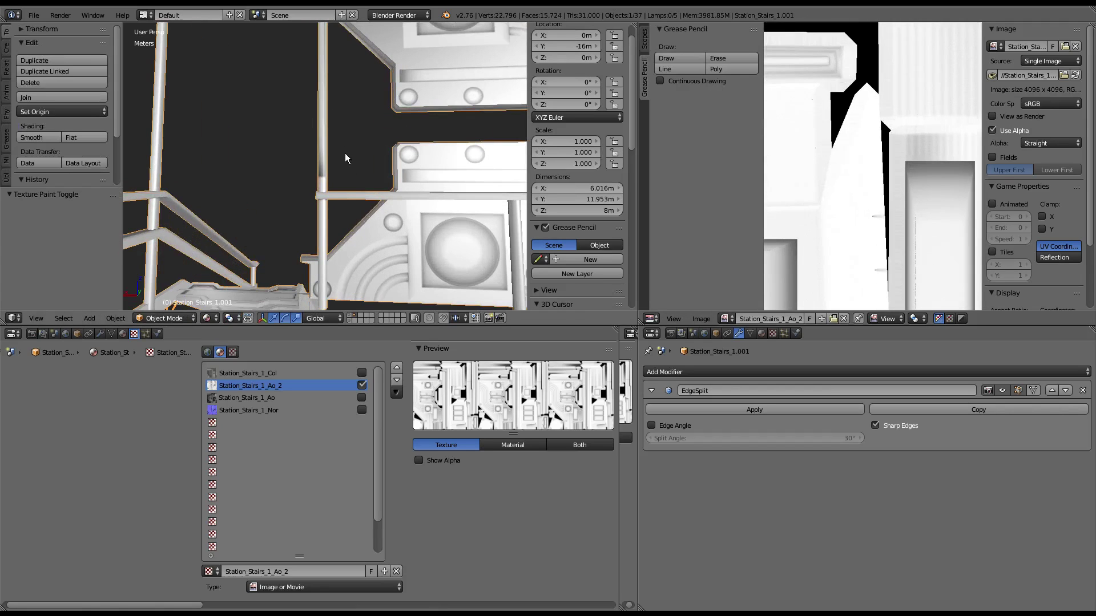
scroll(339, 137, "up", 1)
scroll(878, 186, "up", 2)
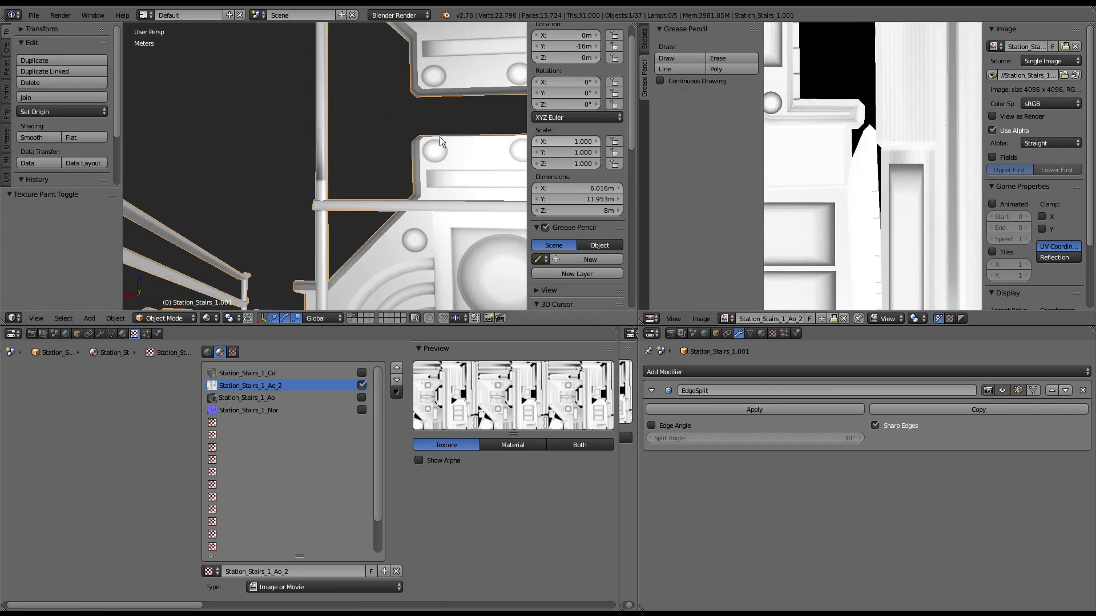
Step: Disable the Ao_2 texture and make Station_Stairs_1_Nor the enabled, active texture
left_click(362, 386)
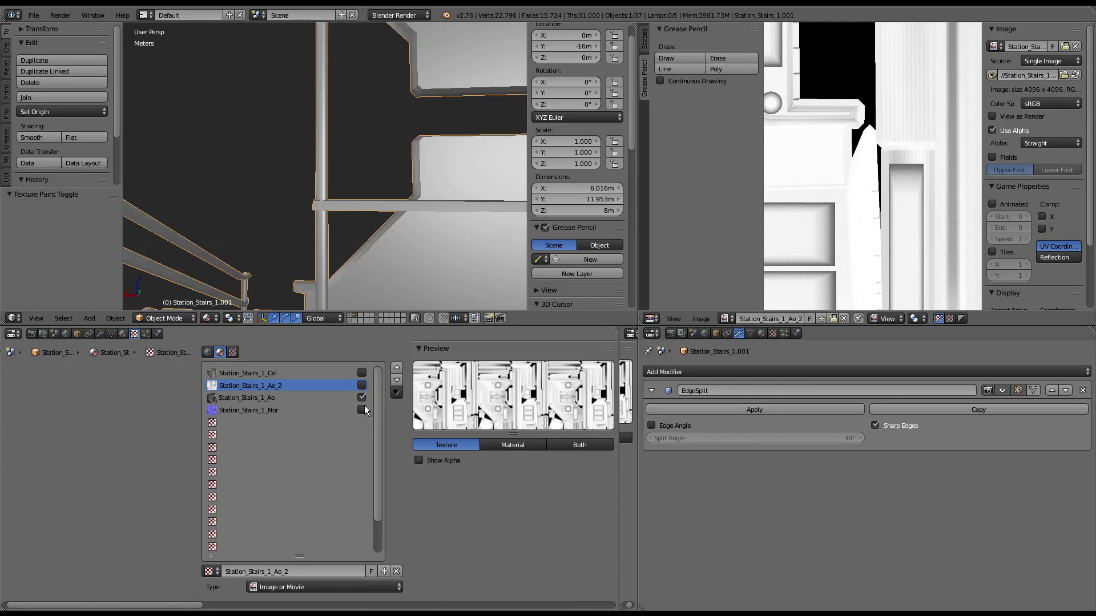
left_click(361, 410)
left_click(347, 412)
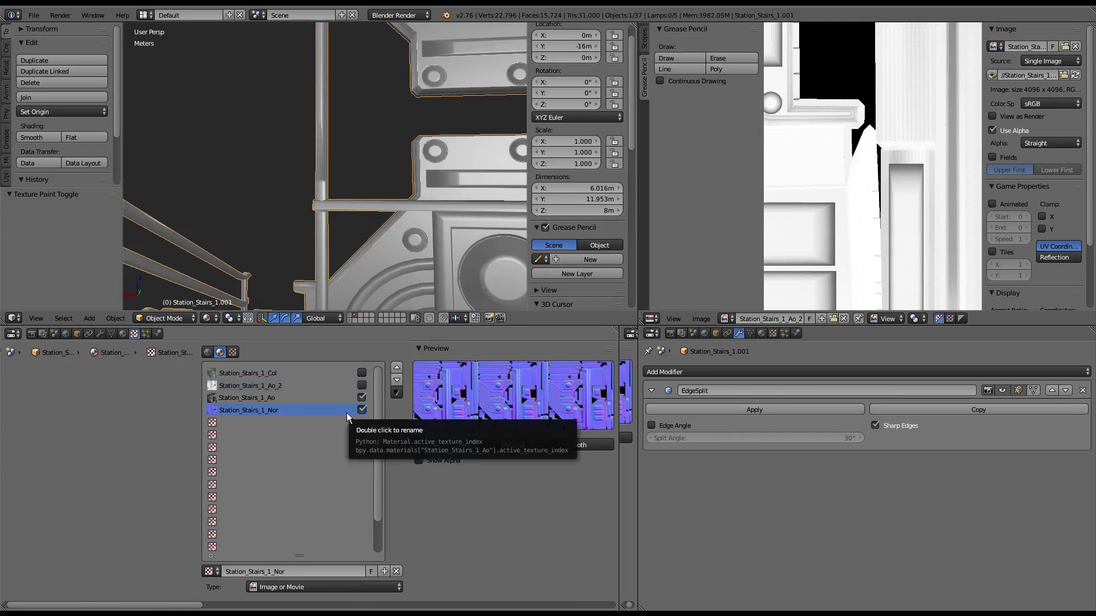
left_click(7, 48)
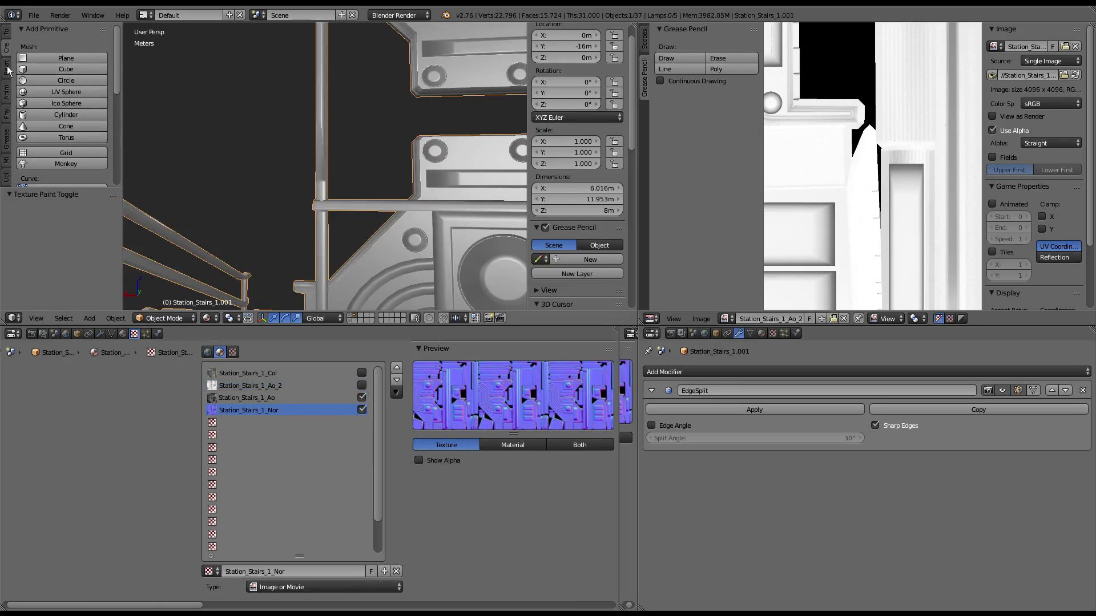
left_click(7, 69)
left_click(7, 33)
left_click(4, 58)
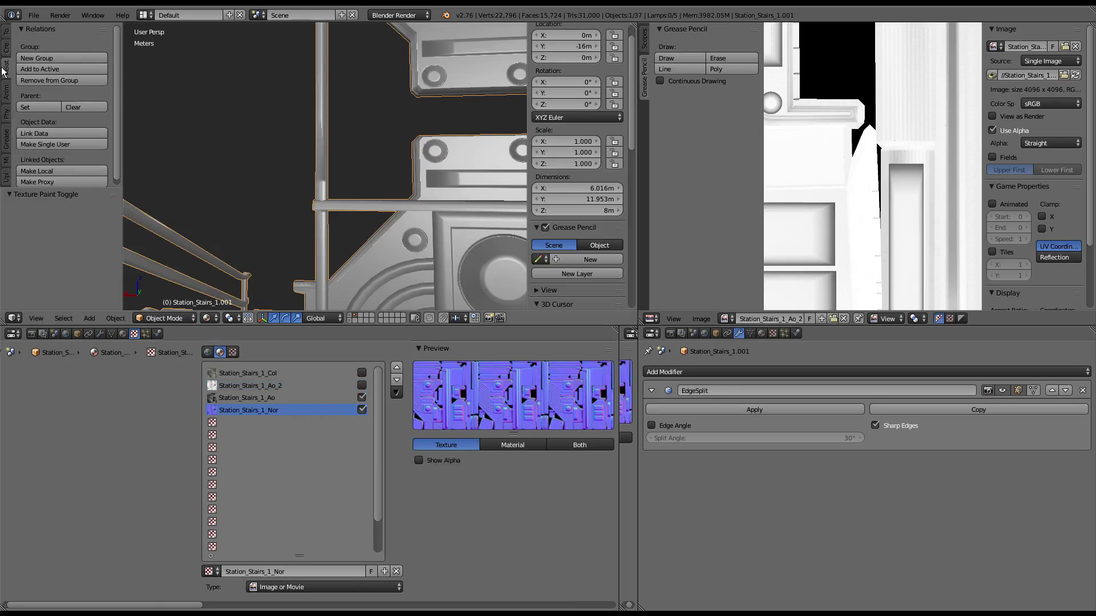
Step: Re-enter Texture Paint with Station_Stairs_1_Nor as the paint slot
key("Tab")
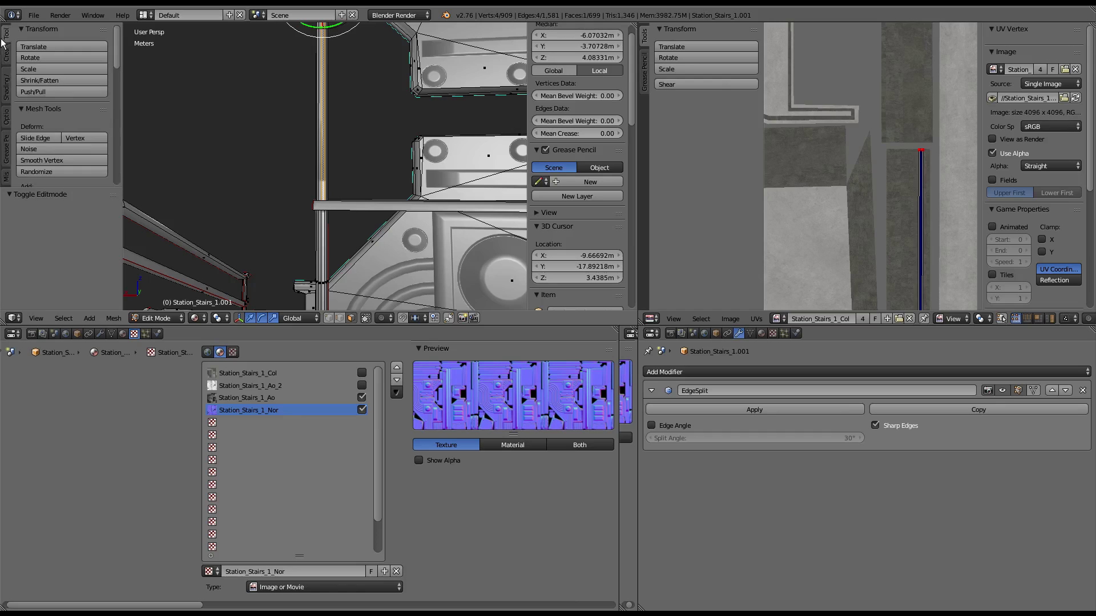
left_click(7, 58)
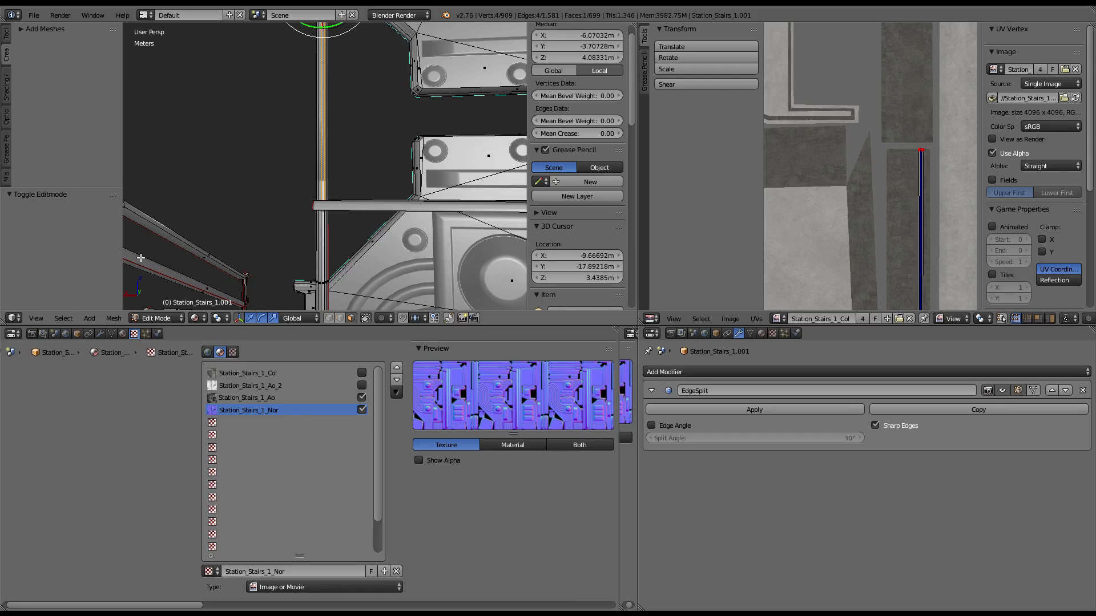
key("Tab")
key("ctrl+Tab")
left_click(170, 241)
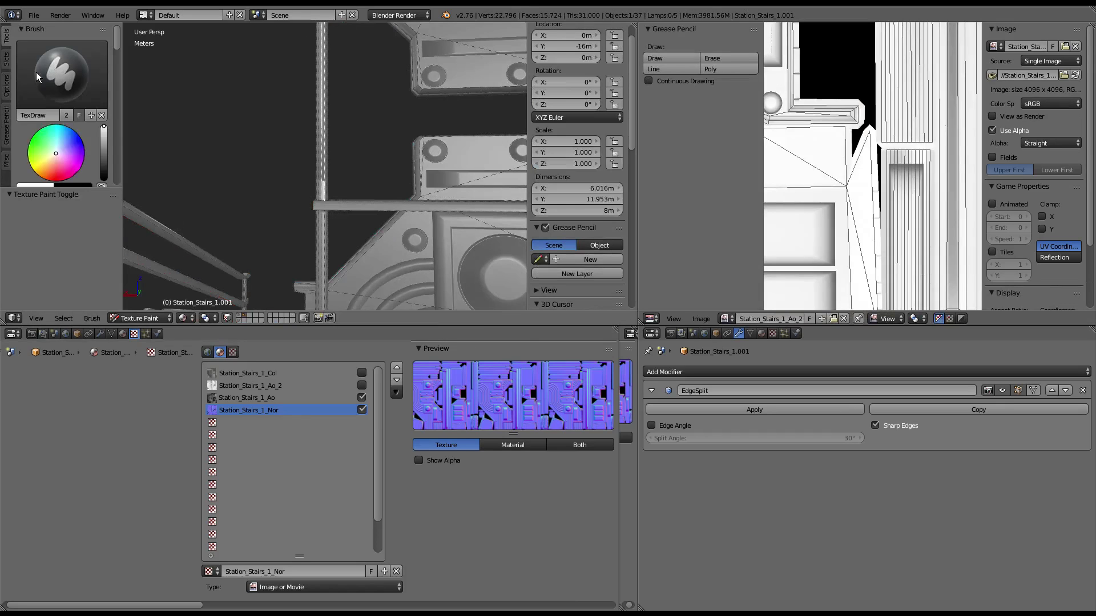
left_click(7, 59)
left_click(55, 116)
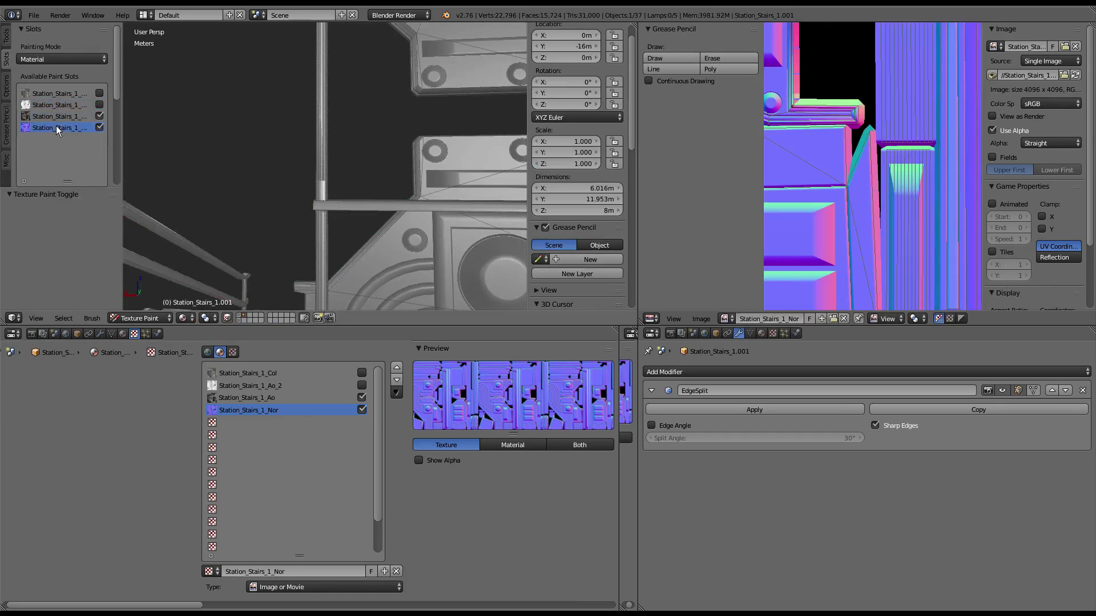
Step: Shift the normal map view and orbit the stairs to check the pillar's UVs
middle_click_drag(919, 186, 916, 55)
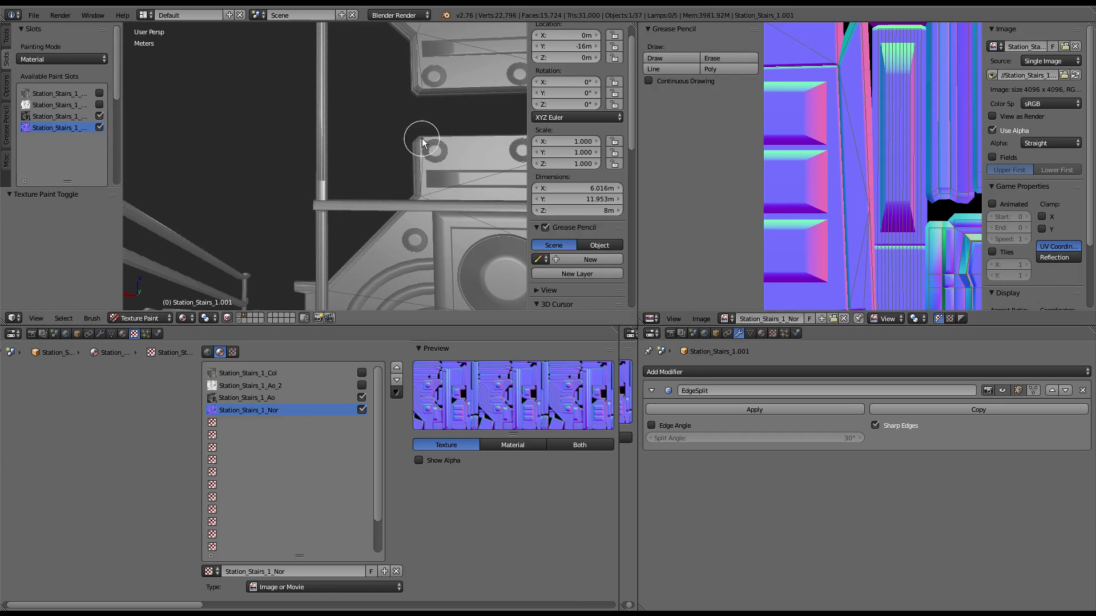
mouse_move(421, 142)
middle_mouse_down()
mouse_move(415, 127)
mouse_move(413, 170)
middle_mouse_up()
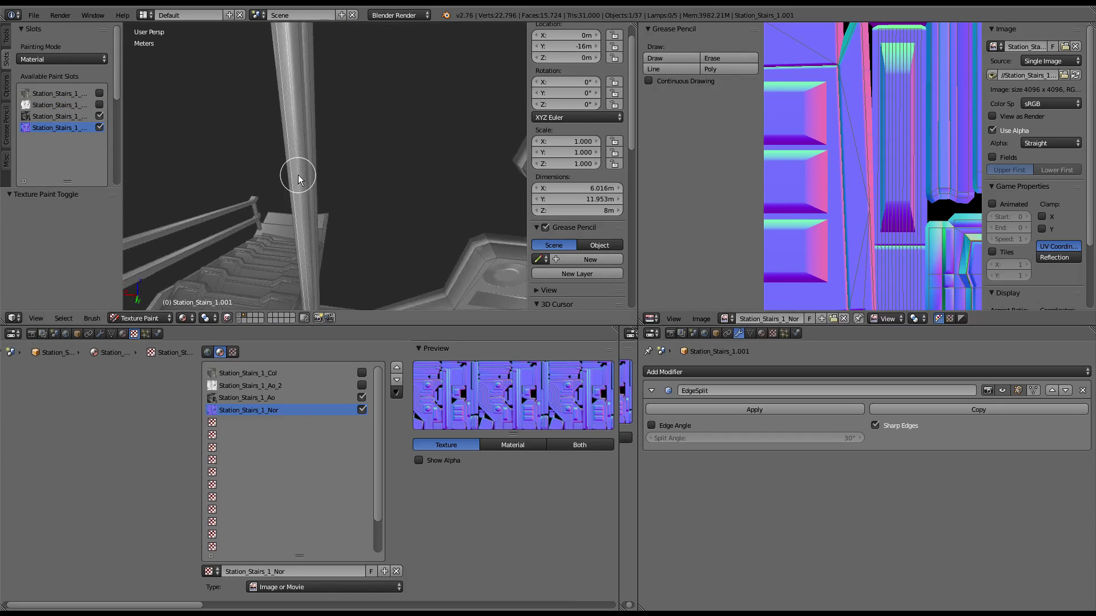
key("Tab")
key("Tab")
key("Tab")
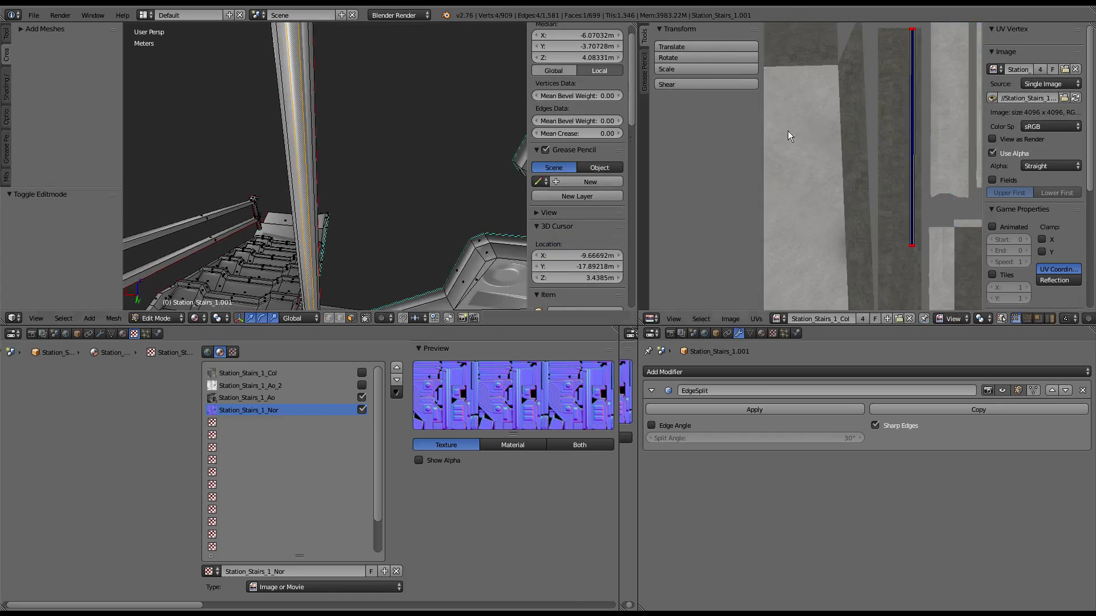
scroll(854, 130, "down", 4)
key("Tab")
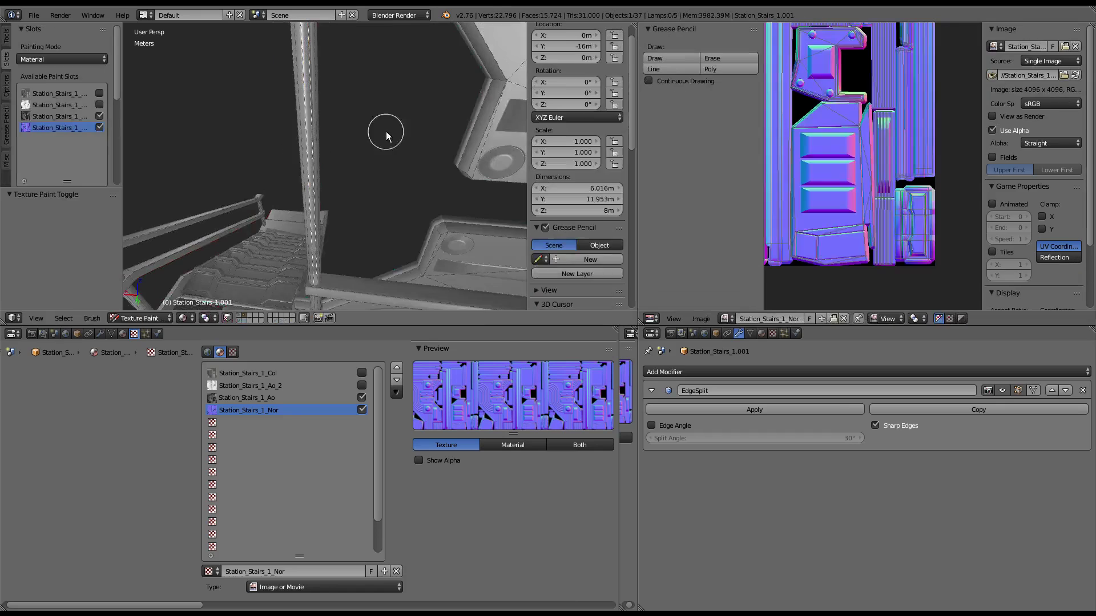
Step: Zoom in and out on the normal map to inspect the pillar's UV area
scroll(850, 125, "up", 2)
scroll(851, 125, "up", 3)
scroll(850, 125, "down", 2)
scroll(804, 136, "down", 2)
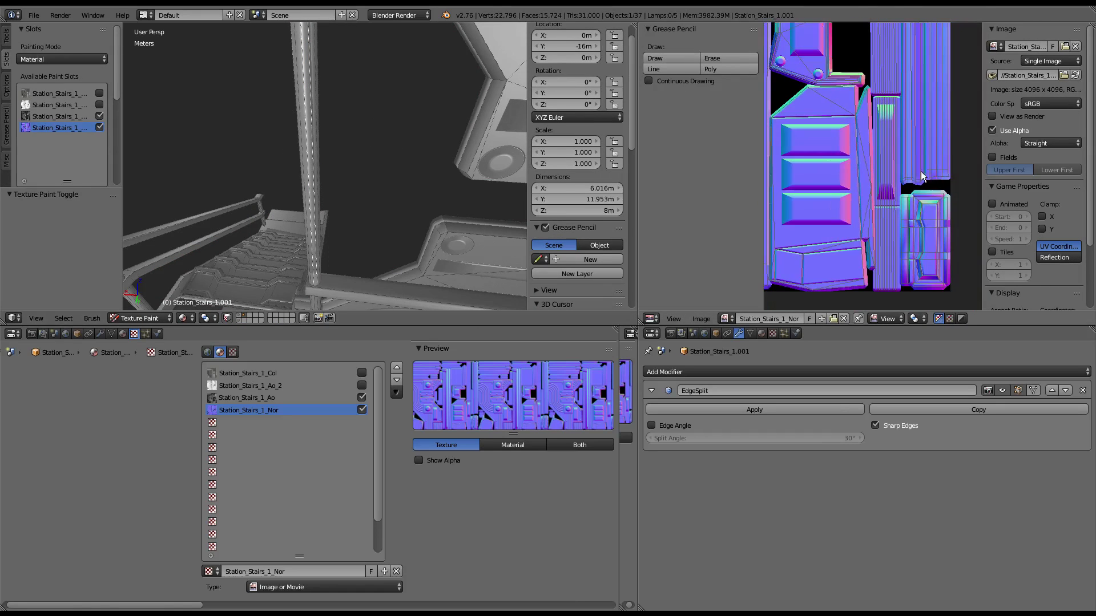
scroll(920, 171, "up", 3)
scroll(920, 163, "up", 1)
scroll(920, 163, "down", 1)
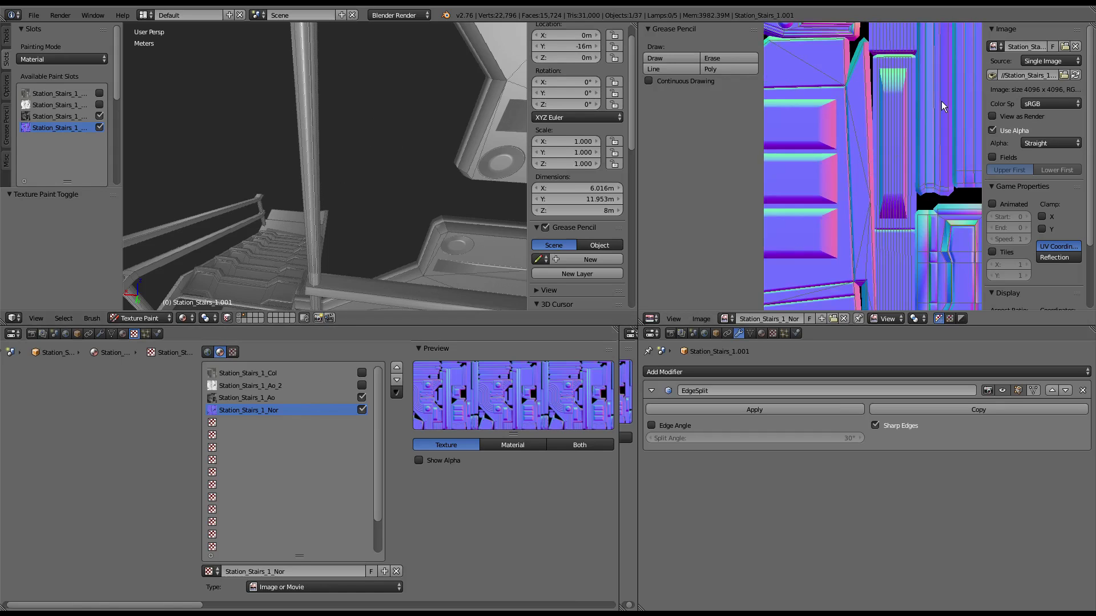
scroll(940, 101, "up", 1)
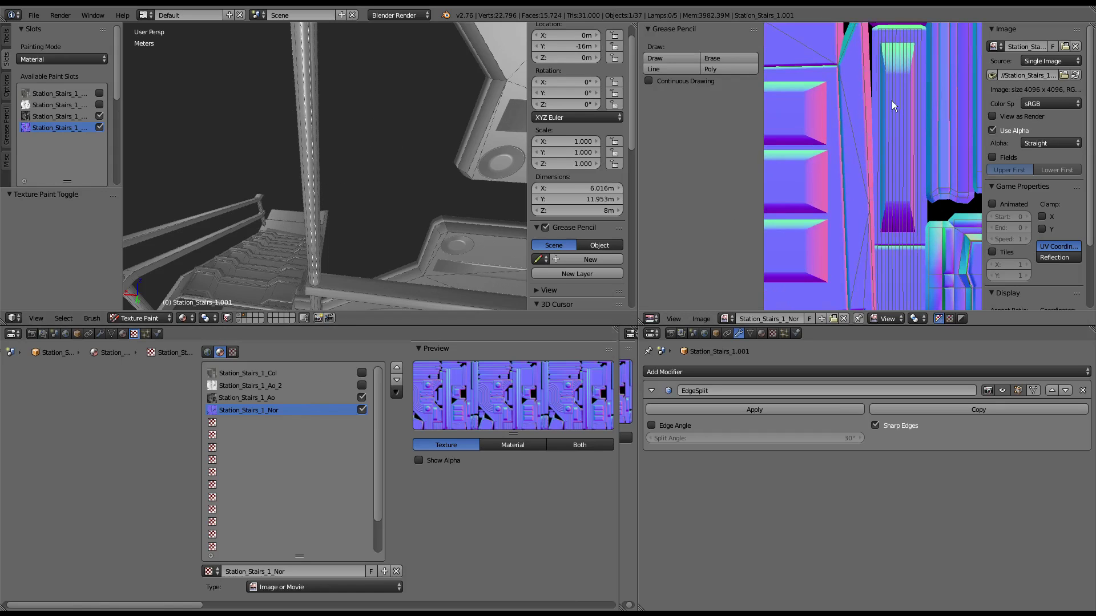
scroll(892, 101, "up", 2)
scroll(855, 141, "up", 2)
Step: Return to Texture Paint on the normal map and set the Image Editor to Paint mode
key("Tab")
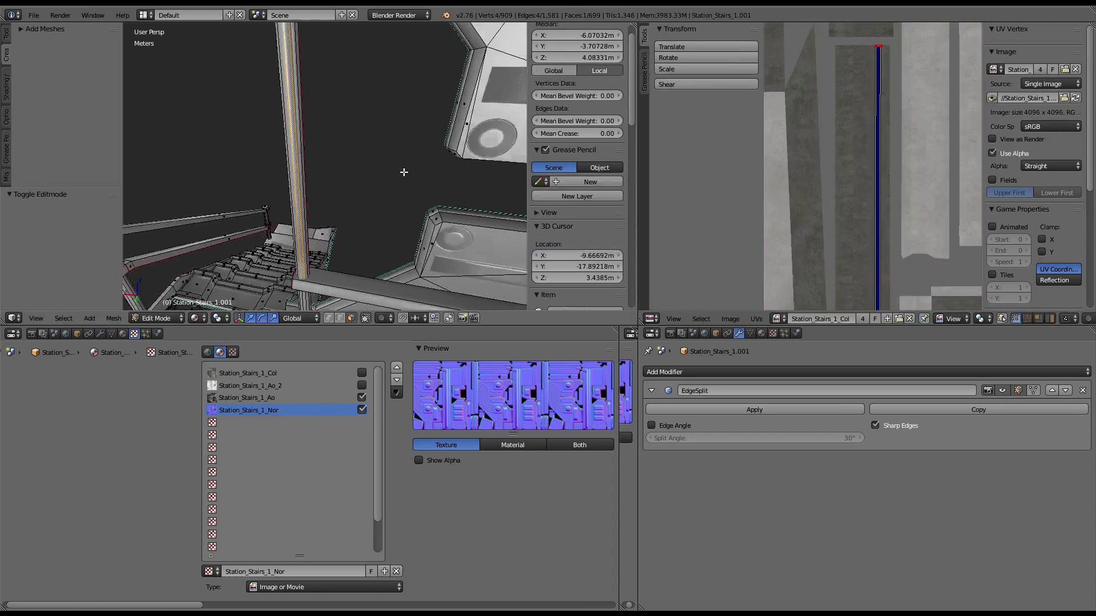
middle_click_drag(403, 172, 396, 146)
scroll(895, 116, "down", 3)
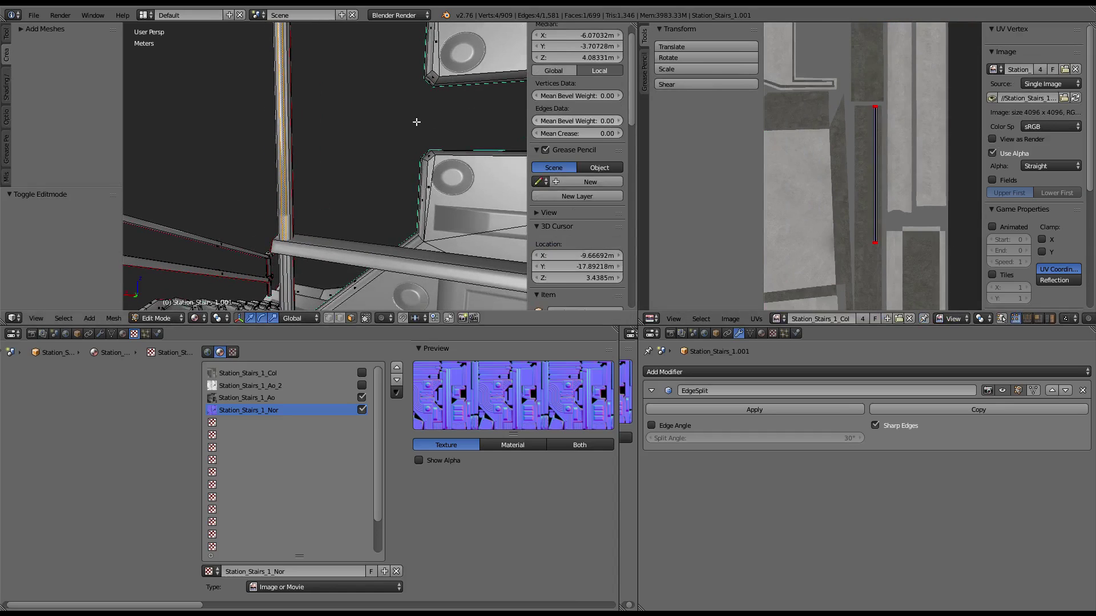
key("ctrl+Tab")
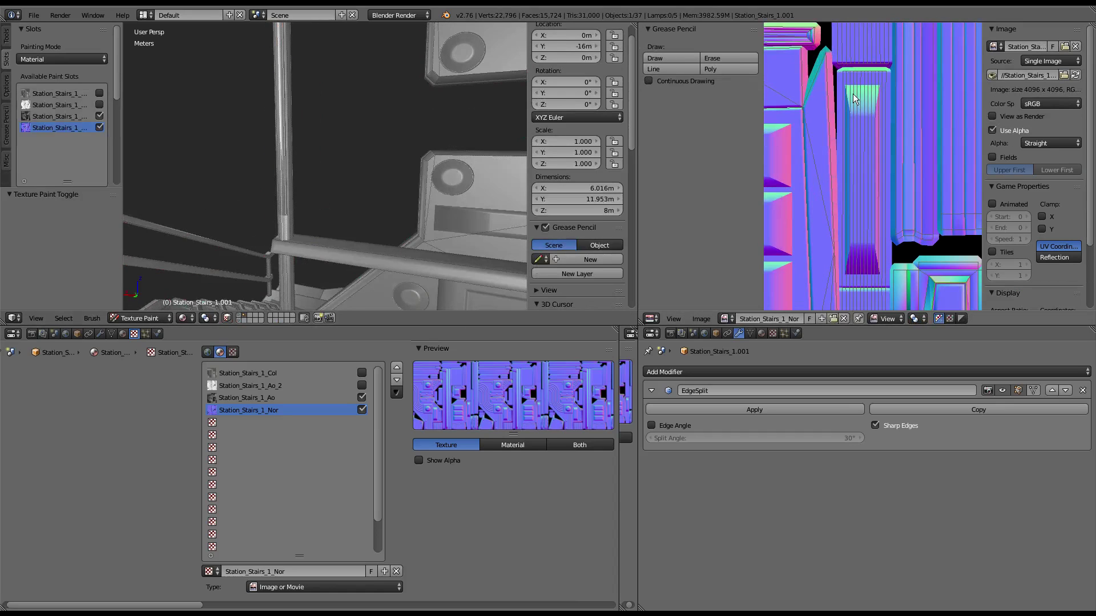
left_click(886, 318)
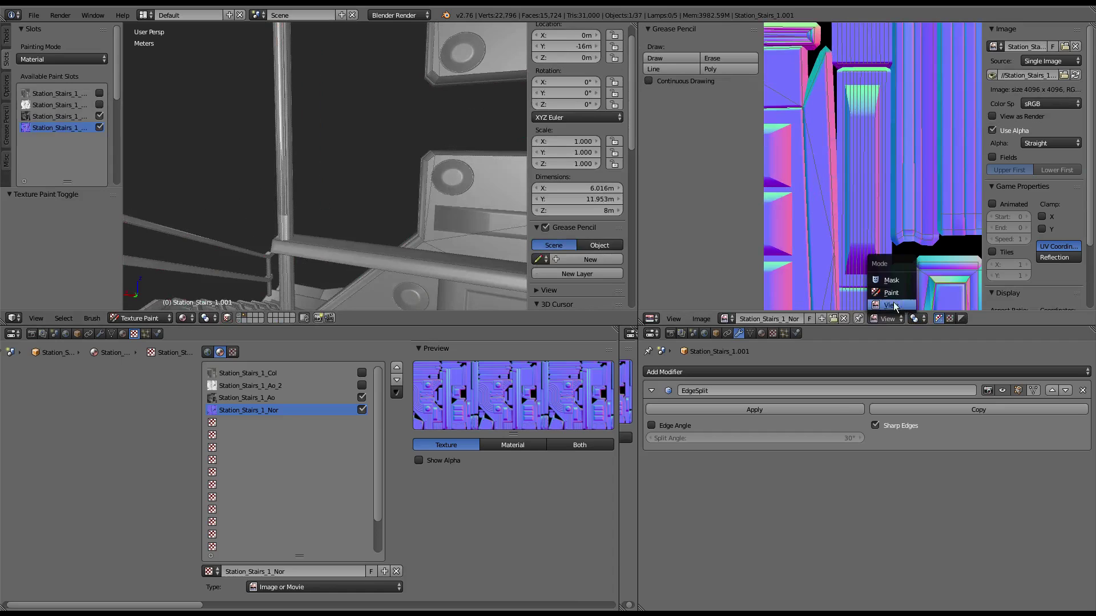
left_click(897, 296)
Step: Maximize the image editor, drop the brush texture and sample purple-blue as brush colour
key("ctrl+Up")
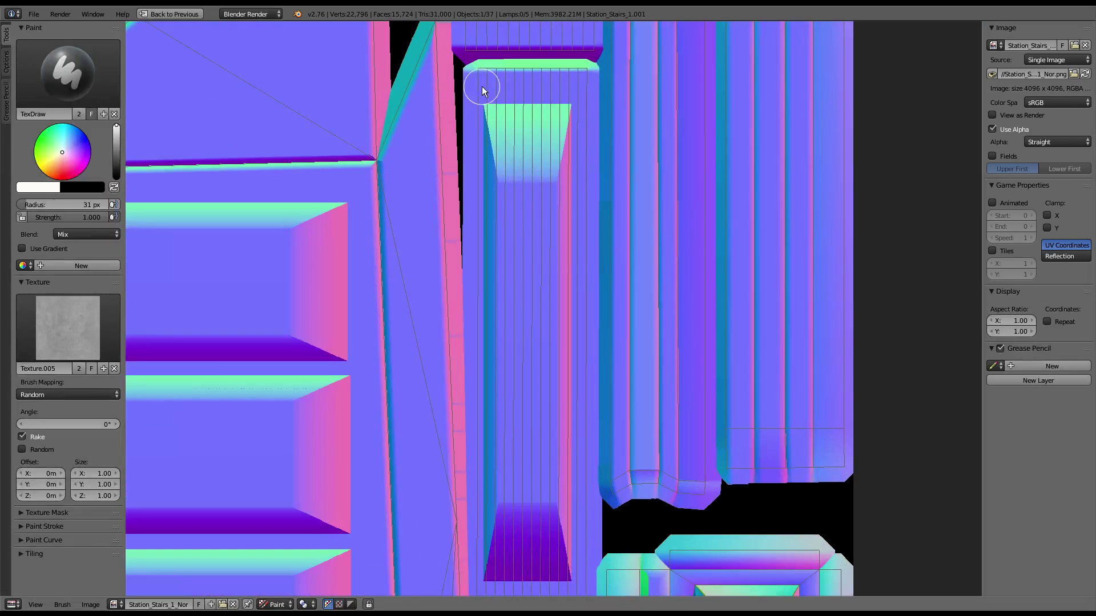
scroll(601, 142, "up", 2)
scroll(455, 200, "up", 2)
middle_click_drag(455, 199, 428, 176)
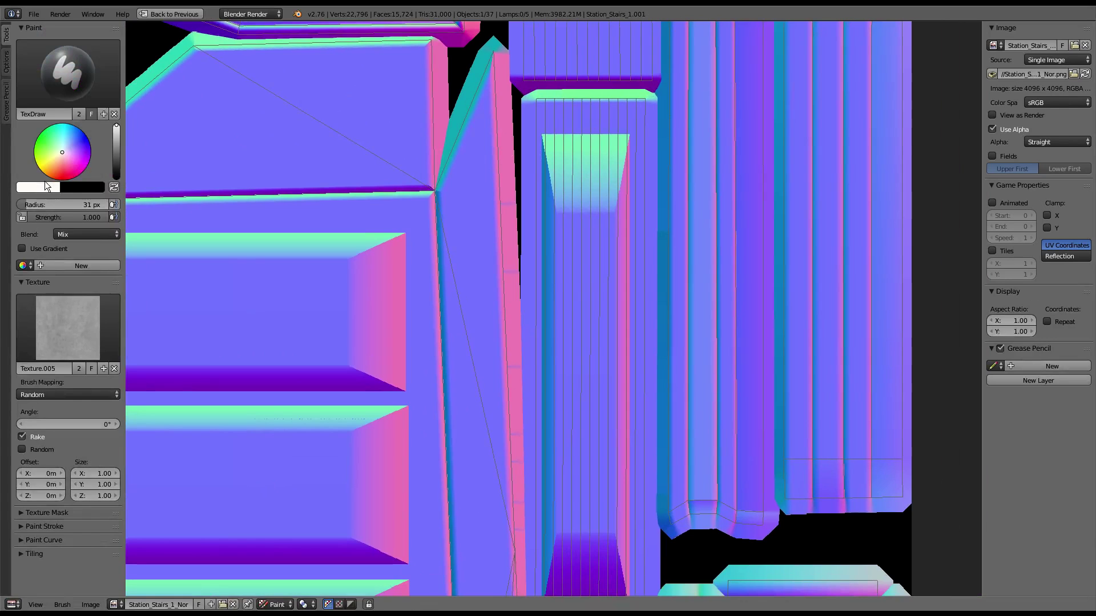
left_click(114, 369)
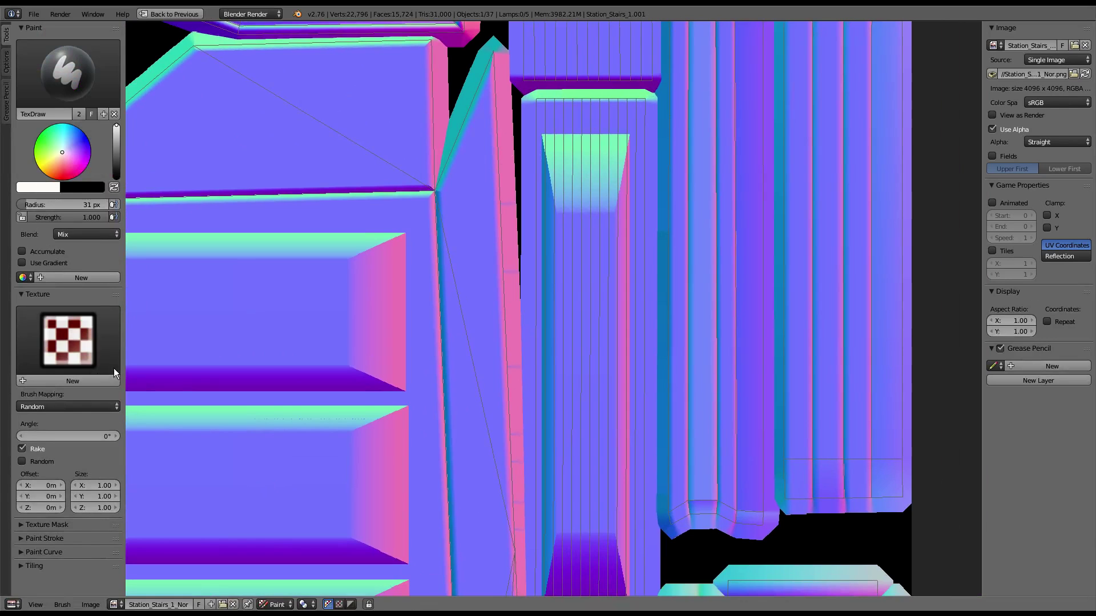
left_click(48, 189)
left_click(114, 149)
left_click(135, 152)
Step: Paint over the green strip, pale patch and purple block on the normal map
left_click_drag(580, 136, 586, 303)
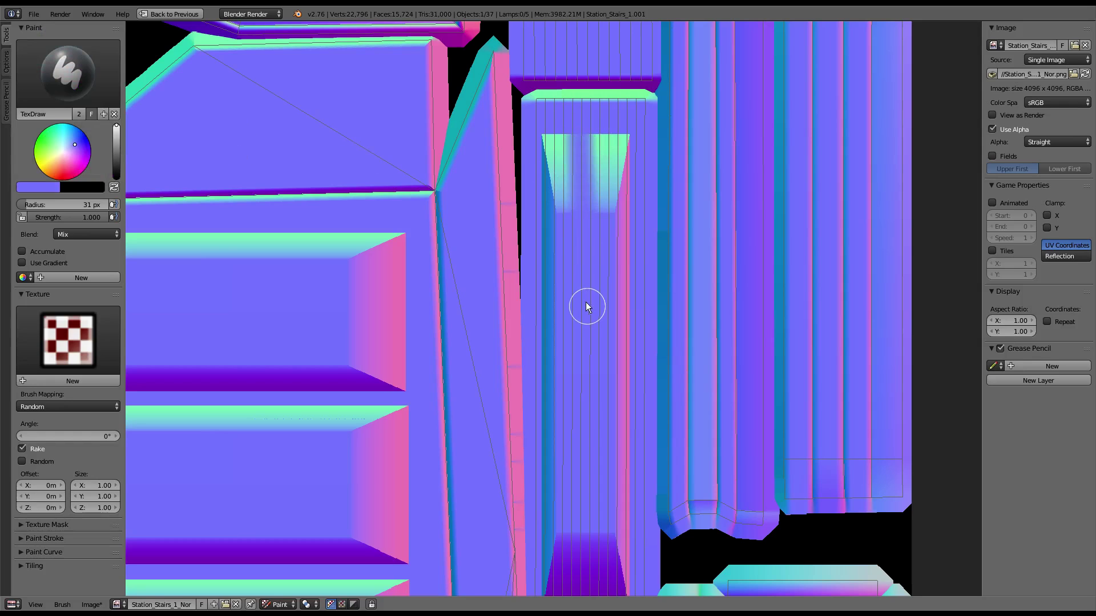
scroll(565, 434, "down", 1)
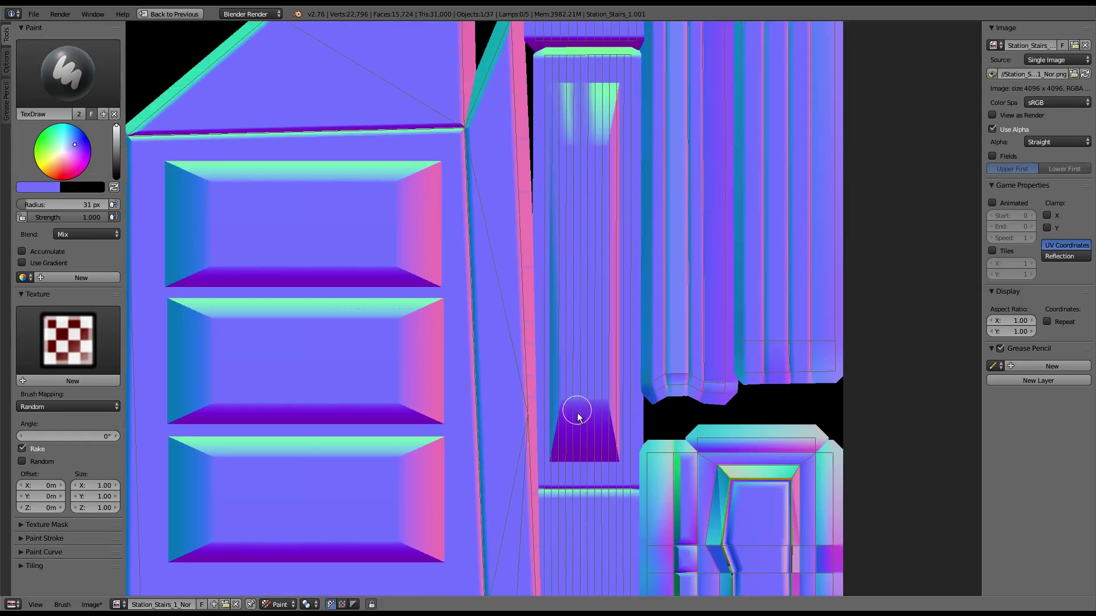
mouse_move(565, 172)
left_mouse_down()
mouse_move(555, 86)
mouse_move(553, 457)
mouse_move(622, 457)
mouse_move(619, 80)
mouse_move(555, 90)
mouse_move(632, 442)
mouse_move(617, 465)
mouse_move(600, 458)
mouse_move(609, 198)
mouse_move(594, 98)
left_mouse_up()
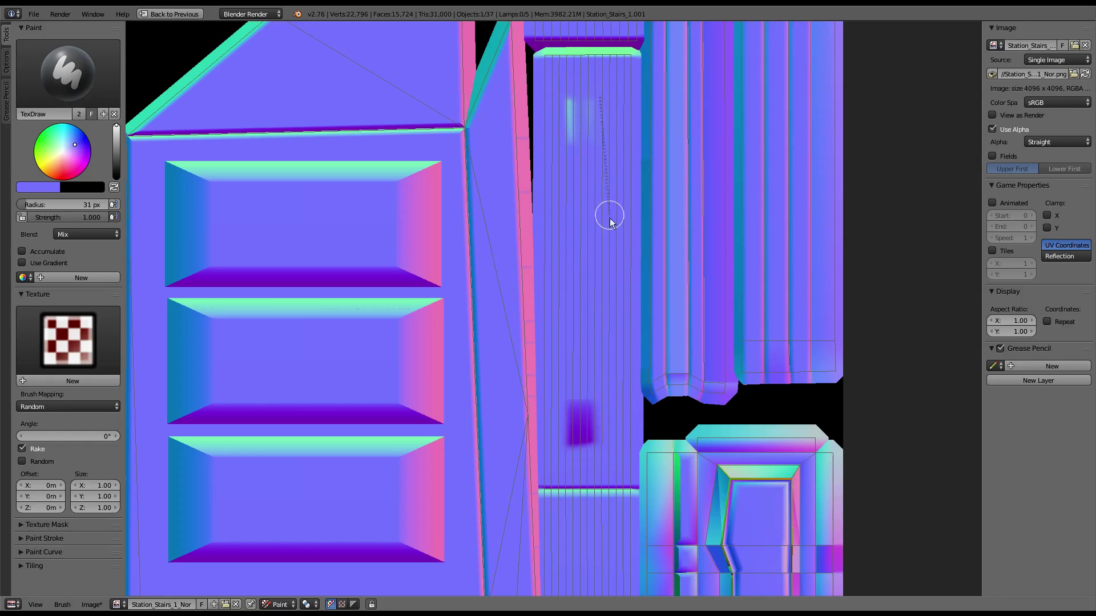
left_click_drag(606, 163, 590, 91)
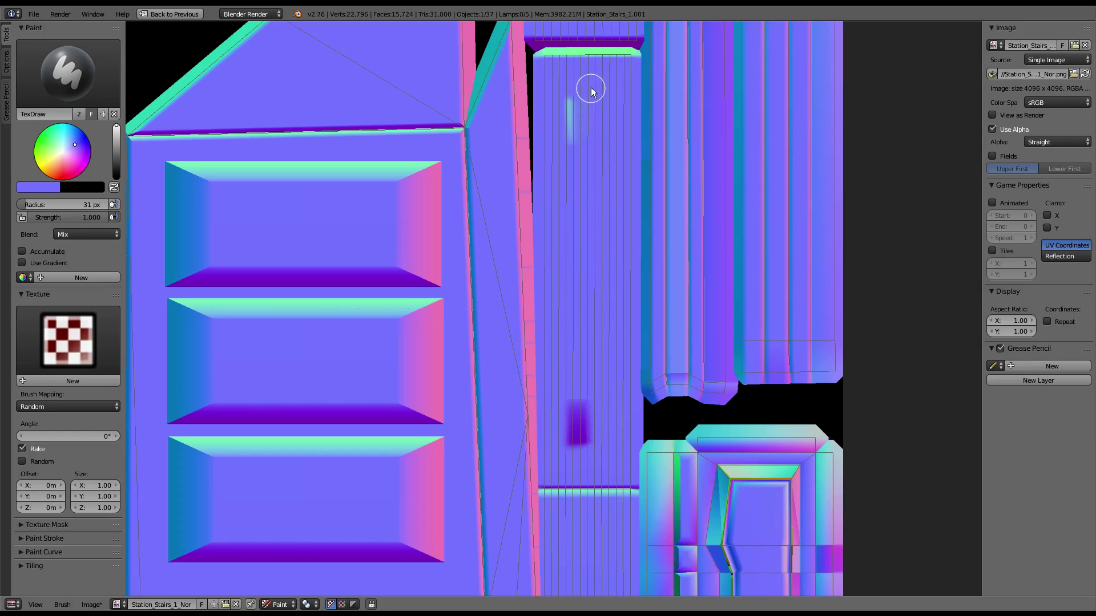
mouse_move(591, 451)
left_mouse_down()
mouse_move(570, 342)
mouse_move(568, 108)
left_mouse_up()
left_click_drag(571, 448, 569, 348)
left_click_drag(573, 451, 596, 377)
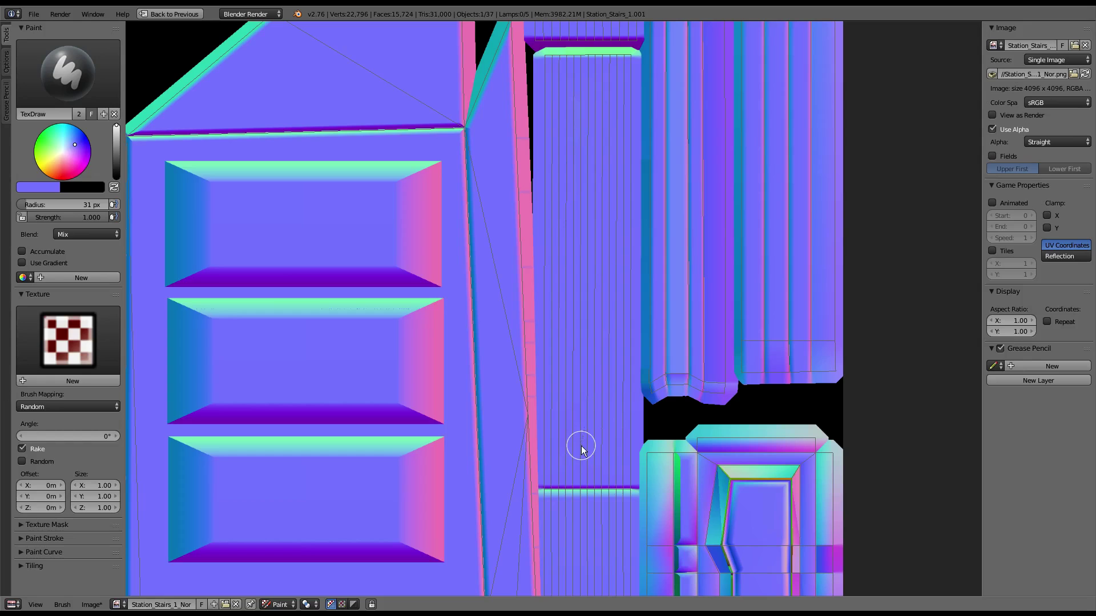
scroll(587, 180, "down", 3)
scroll(592, 171, "up", 2)
Step: Restore the layout and save the painted normal map as Station_Stairs_1_Nor.png
key("shift+space")
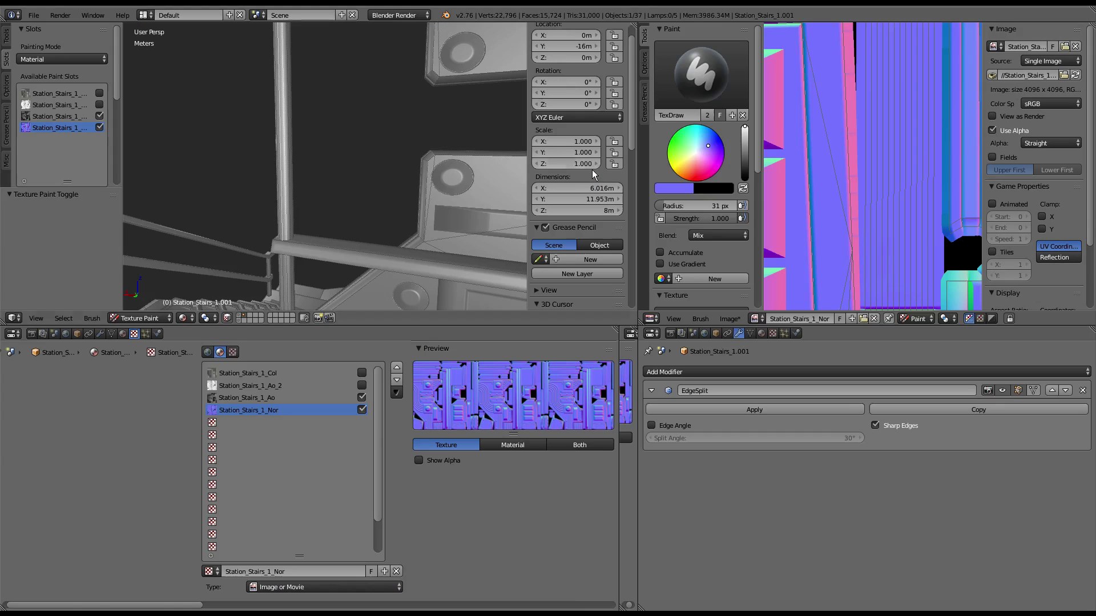
scroll(884, 128, "down", 2)
mouse_move(416, 158)
middle_mouse_down()
mouse_move(344, 118)
mouse_move(392, 142)
middle_mouse_up()
scroll(353, 119, "down", 2)
left_click(730, 319)
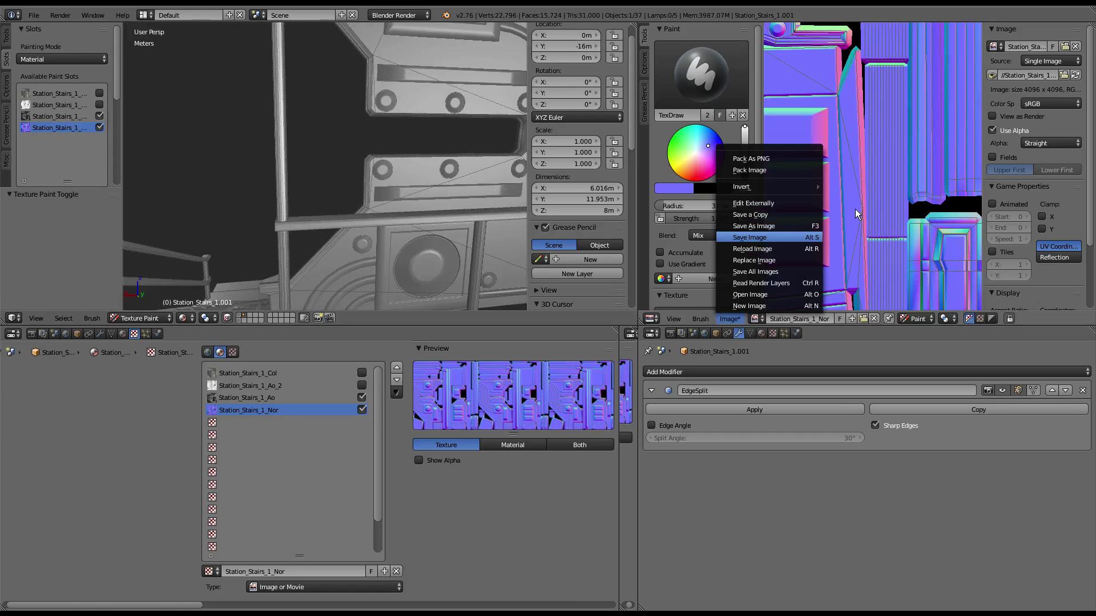
left_click(749, 237)
Step: Make Station_Stairs_1_Ao the paint image and view it full-screen
left_click(57, 116)
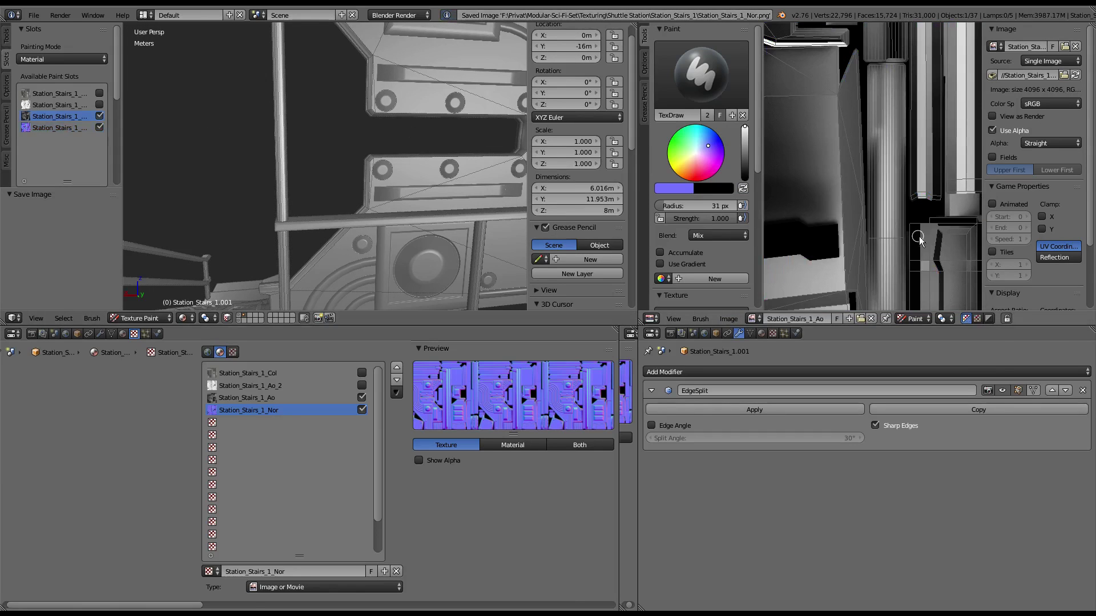
key("ctrl+Up")
scroll(618, 171, "up", 3)
scroll(619, 171, "down", 3)
Step: Make Station_Stairs_1_Ao_2 the full-screen paint image and try a blue stroke on the strip
key("ctrl+Up")
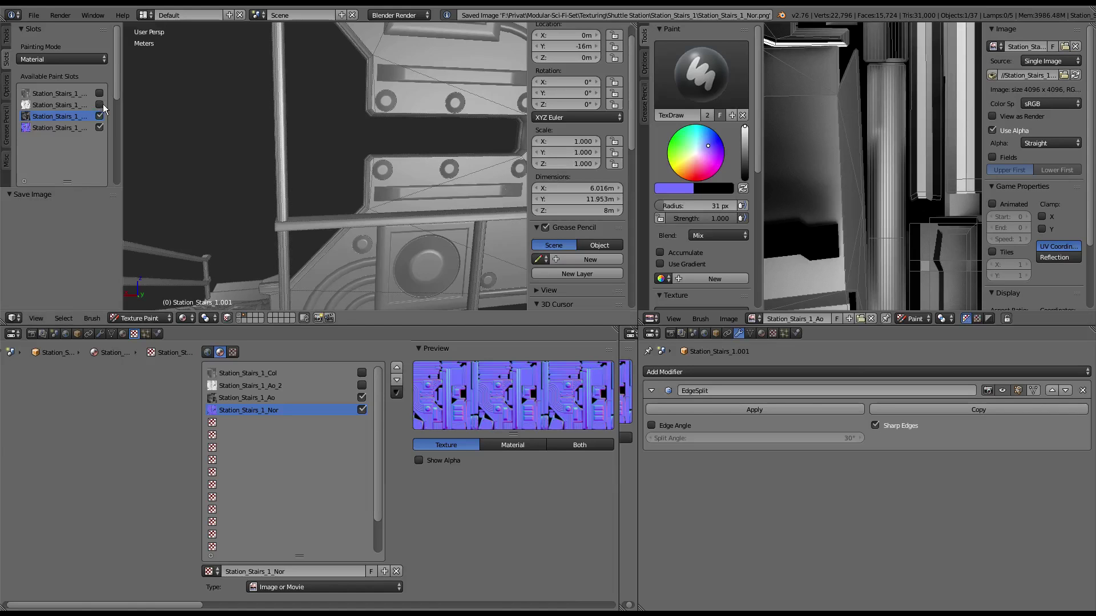
left_click(104, 105)
key("ctrl+Up")
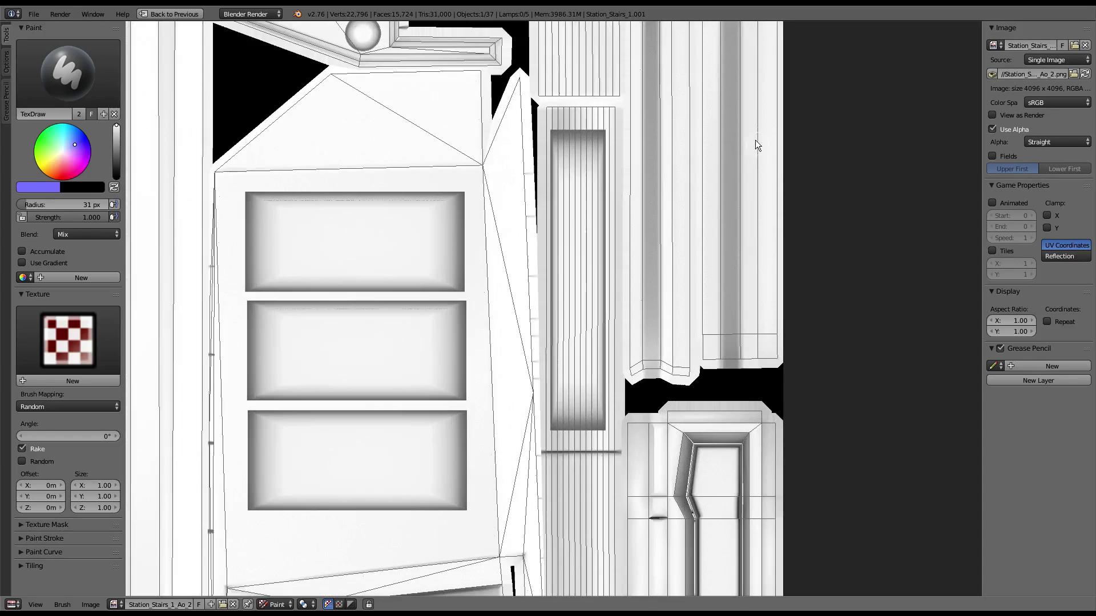
scroll(571, 228, "down", 1)
scroll(570, 313, "down", 2)
scroll(575, 263, "up", 4)
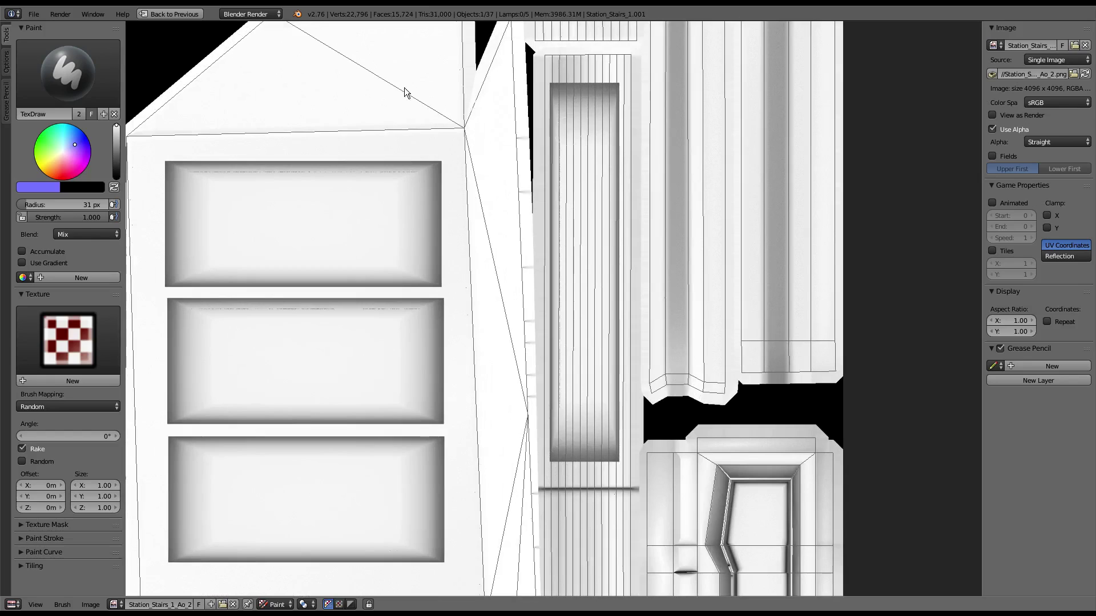
left_click_drag(554, 82, 567, 156)
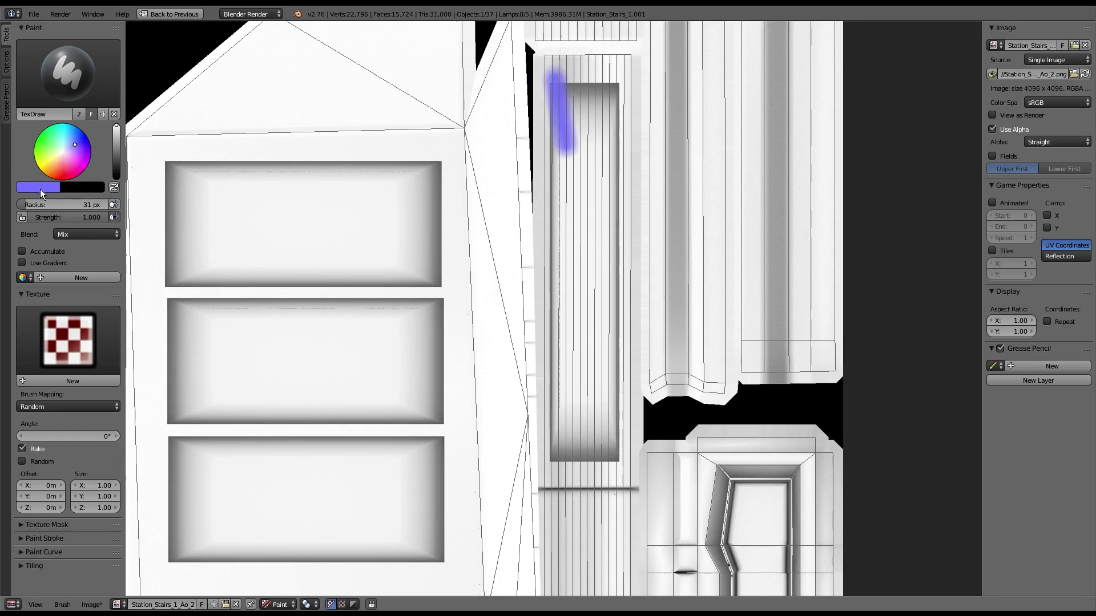
Step: Sample near-white and paint the long strip white, widening the brush to 61 px
left_click(40, 186)
left_click(354, 212)
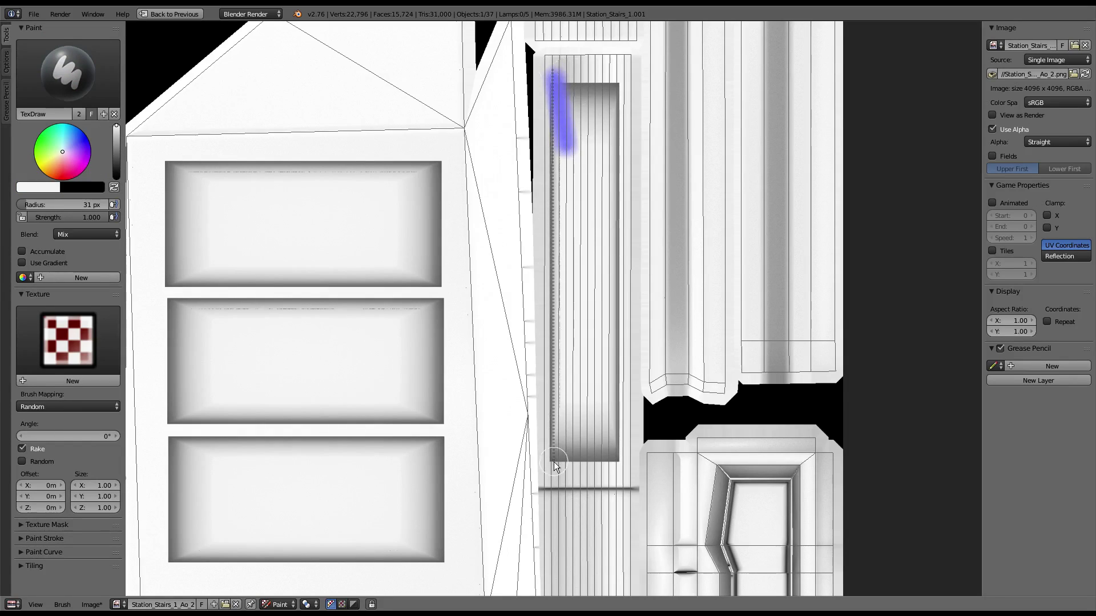
mouse_move(554, 160)
left_mouse_down()
mouse_move(554, 457)
mouse_move(612, 461)
left_mouse_up()
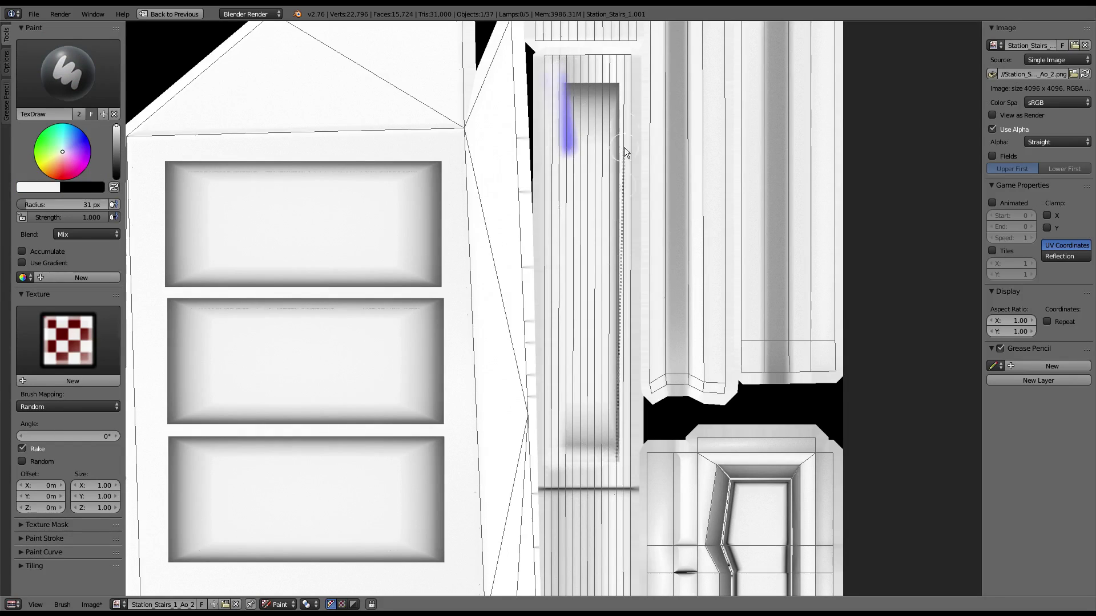
mouse_move(617, 64)
left_mouse_down()
mouse_move(608, 465)
mouse_move(594, 66)
mouse_move(588, 468)
mouse_move(573, 409)
mouse_move(568, 456)
left_mouse_up()
left_click_drag(573, 87, 574, 97)
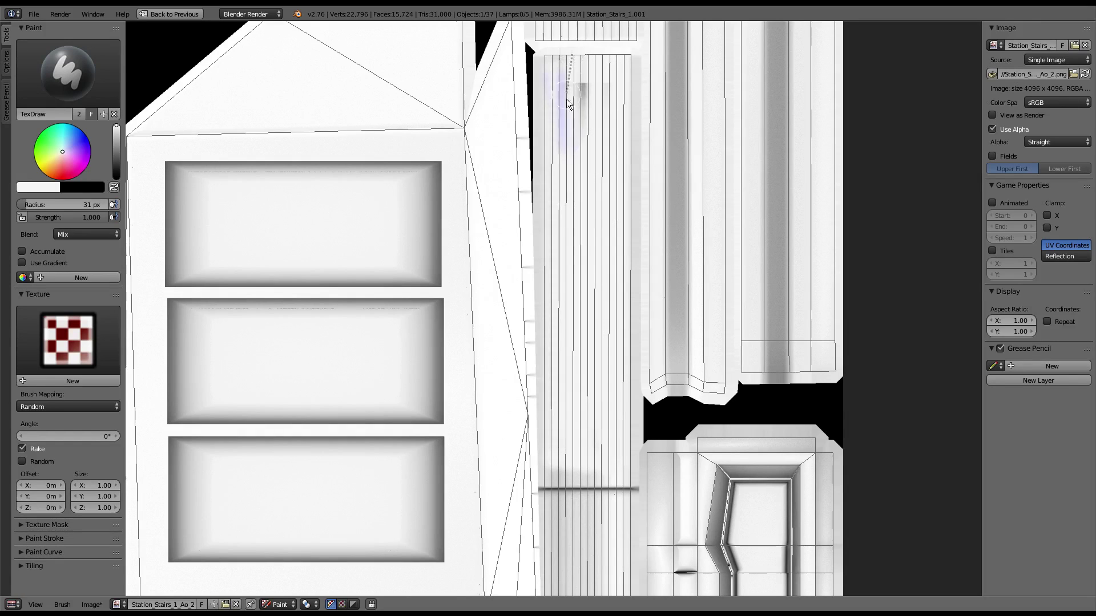
left_click_drag(564, 54, 561, 208)
mouse_move(564, 146)
left_mouse_down()
mouse_move(576, 143)
mouse_move(583, 80)
mouse_move(558, 83)
left_mouse_up()
key("f")
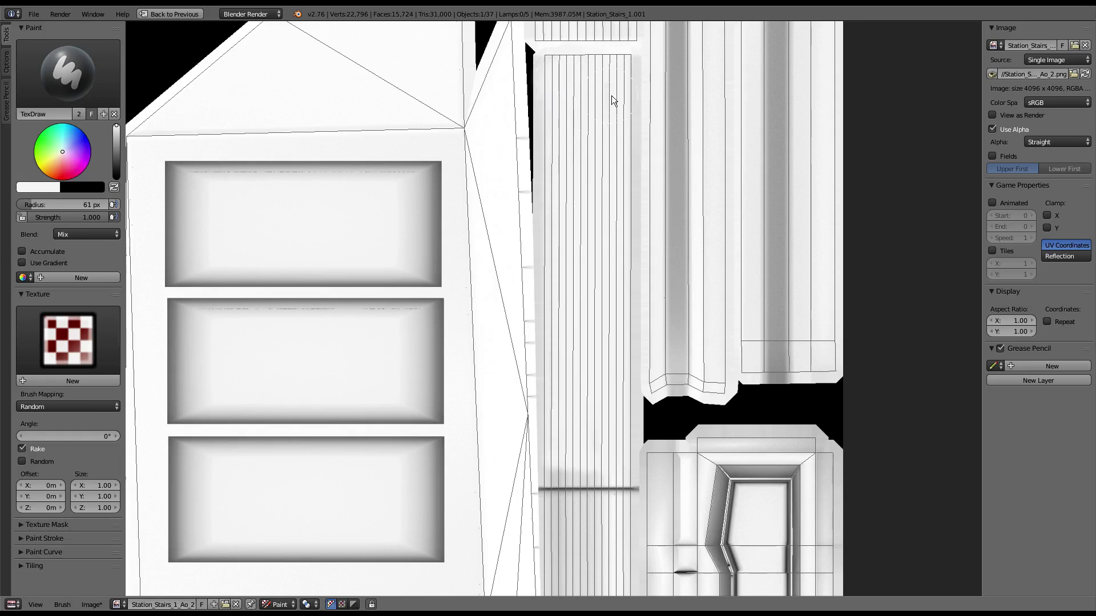
mouse_move(606, 84)
left_mouse_down()
mouse_move(611, 423)
mouse_move(584, 72)
mouse_move(569, 455)
left_mouse_up()
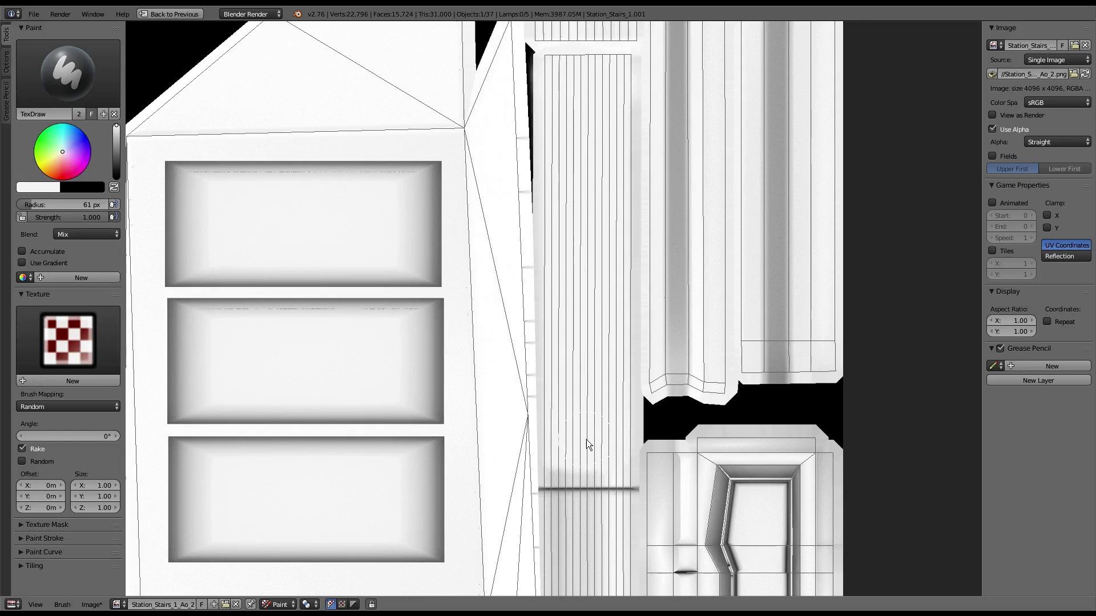
Step: Save the map as Station_Stairs_1_Ao_2.png and re-enable the Col and Ao_2 slots
key("shift+space")
key("shift+space")
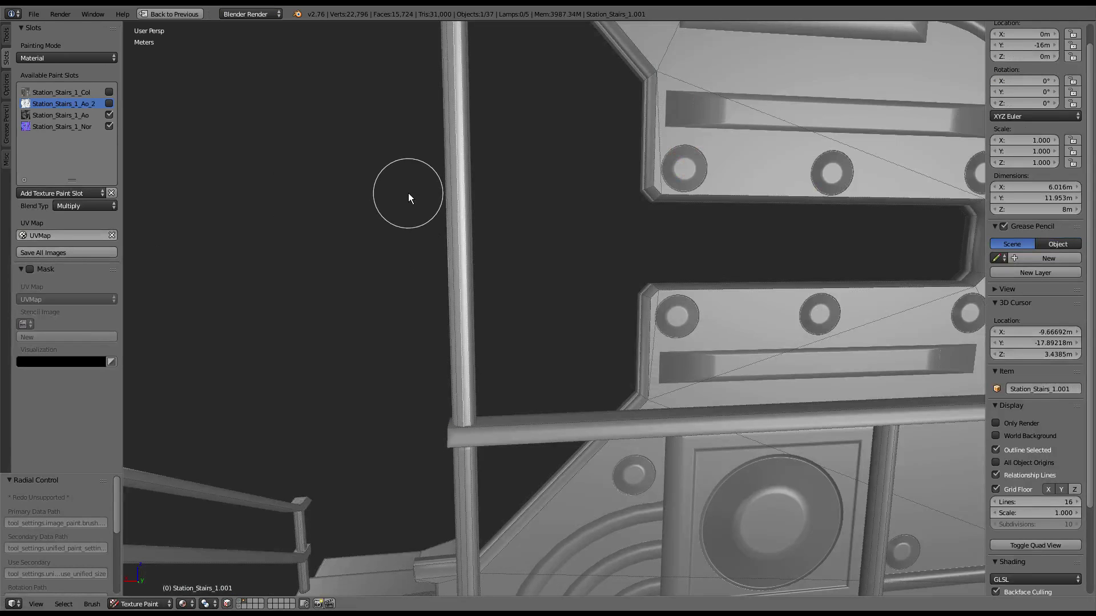
key("shift+space")
left_click(729, 320)
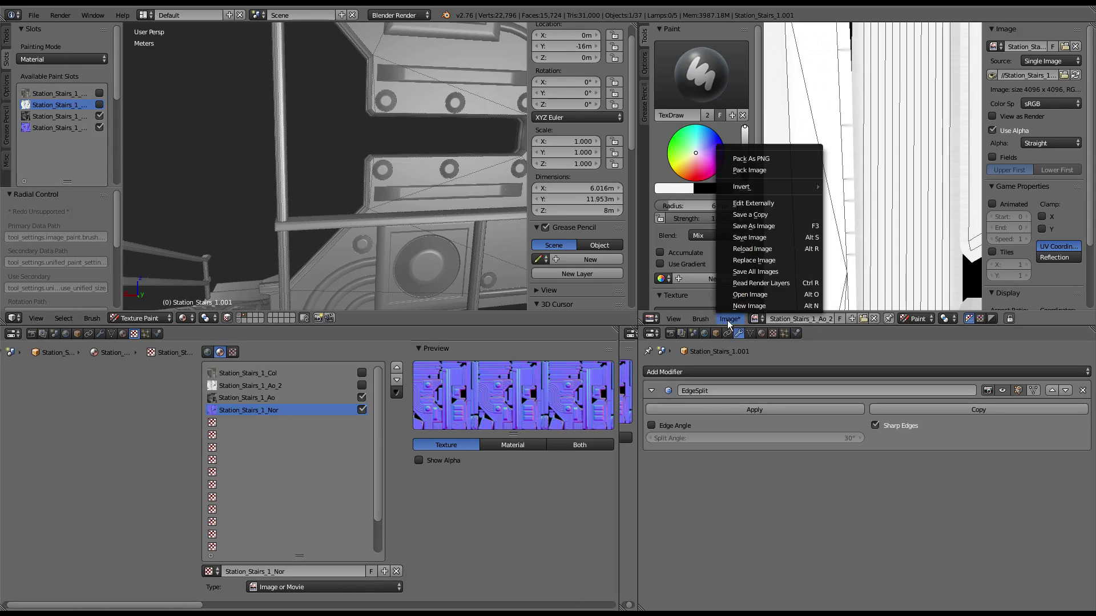
left_click(766, 237)
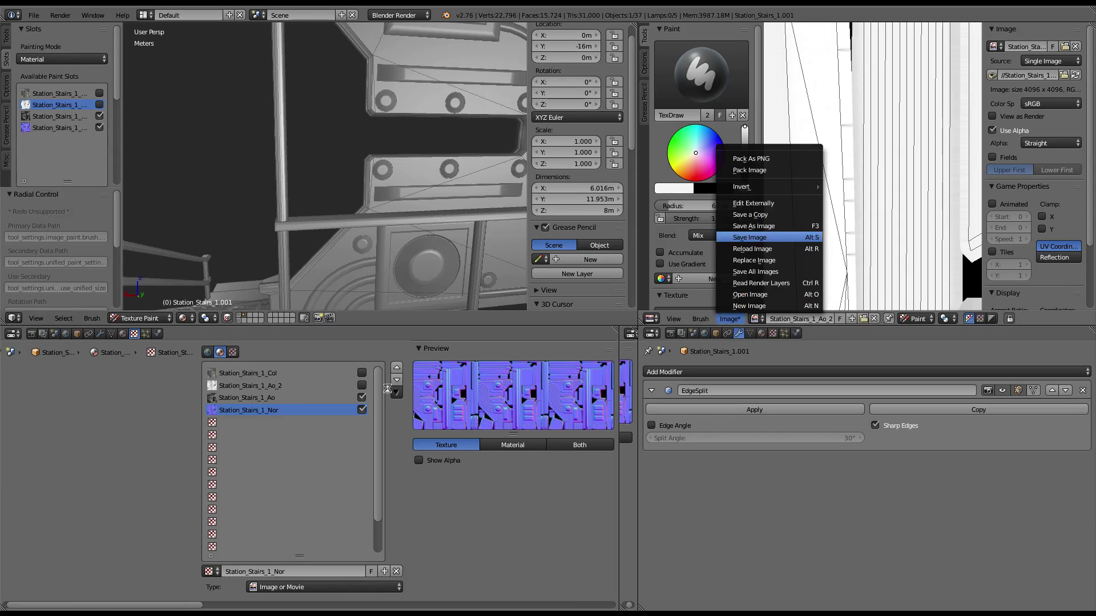
left_click(331, 385)
left_click(361, 373)
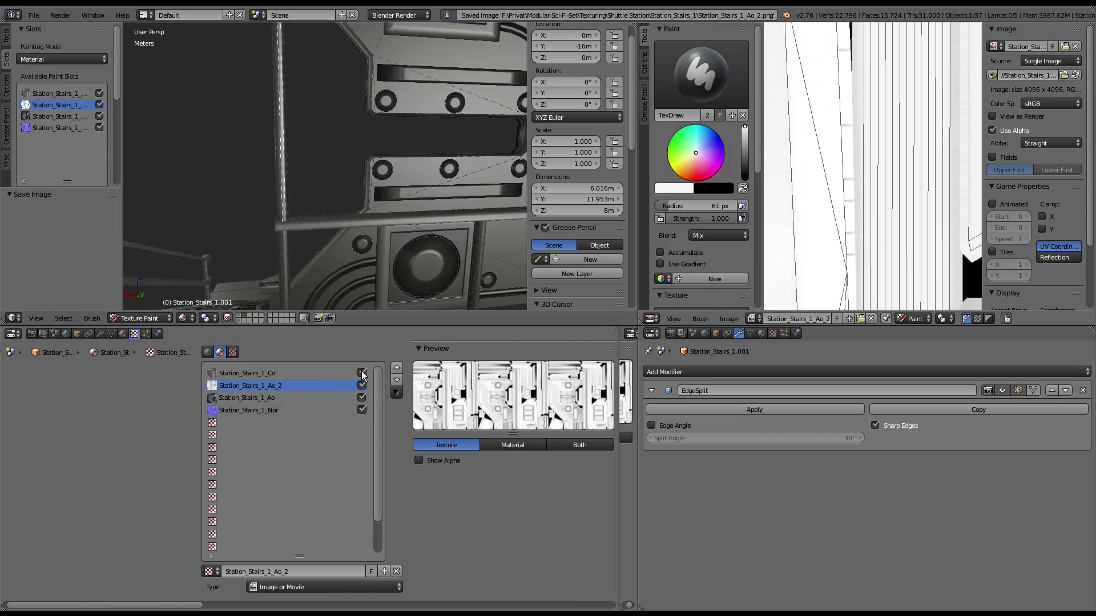
Step: Select the Col texture, return to Object Mode, maximize the 3D view and deselect everything
left_click(67, 91)
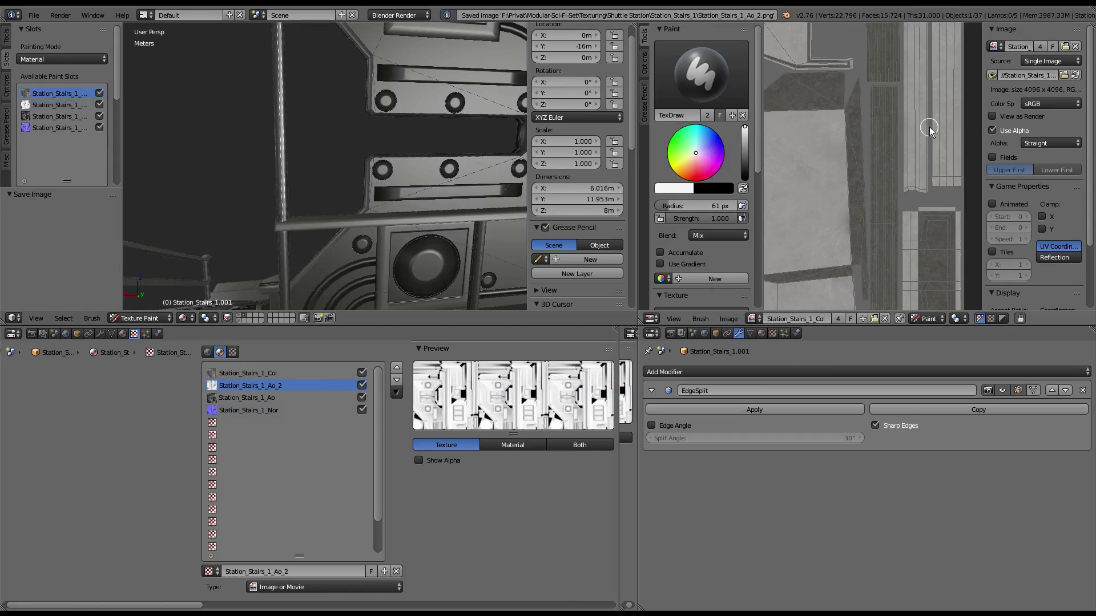
left_click(140, 318)
left_click(147, 237)
key("ctrl+Up")
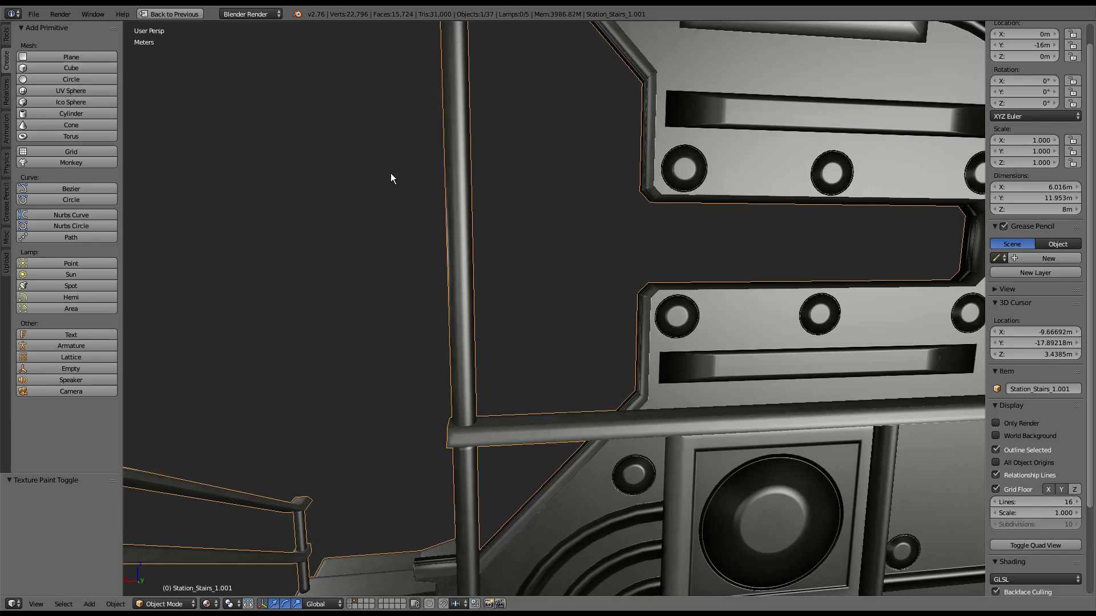
key("a")
Step: Orbit and zoom to view the stair panel face-on, glancing at the File menu
mouse_move(557, 149)
middle_mouse_down()
mouse_move(612, 149)
mouse_move(539, 145)
mouse_move(510, 118)
mouse_move(543, 171)
mouse_move(396, 100)
middle_mouse_up()
left_click(34, 16)
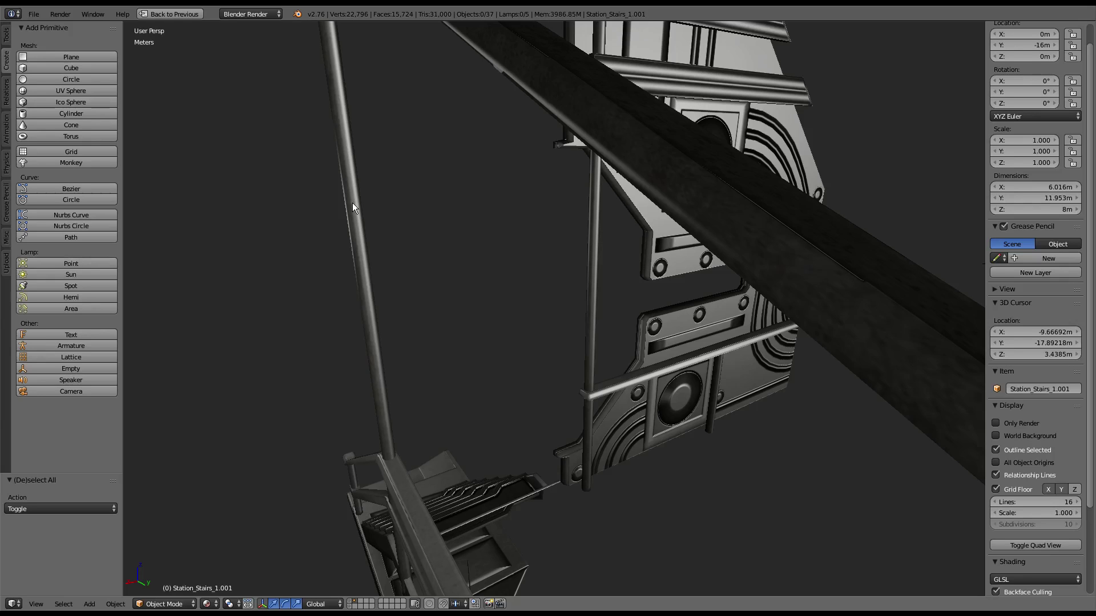
mouse_move(642, 215)
middle_mouse_down()
mouse_move(593, 197)
mouse_move(440, 211)
mouse_move(499, 204)
middle_mouse_up()
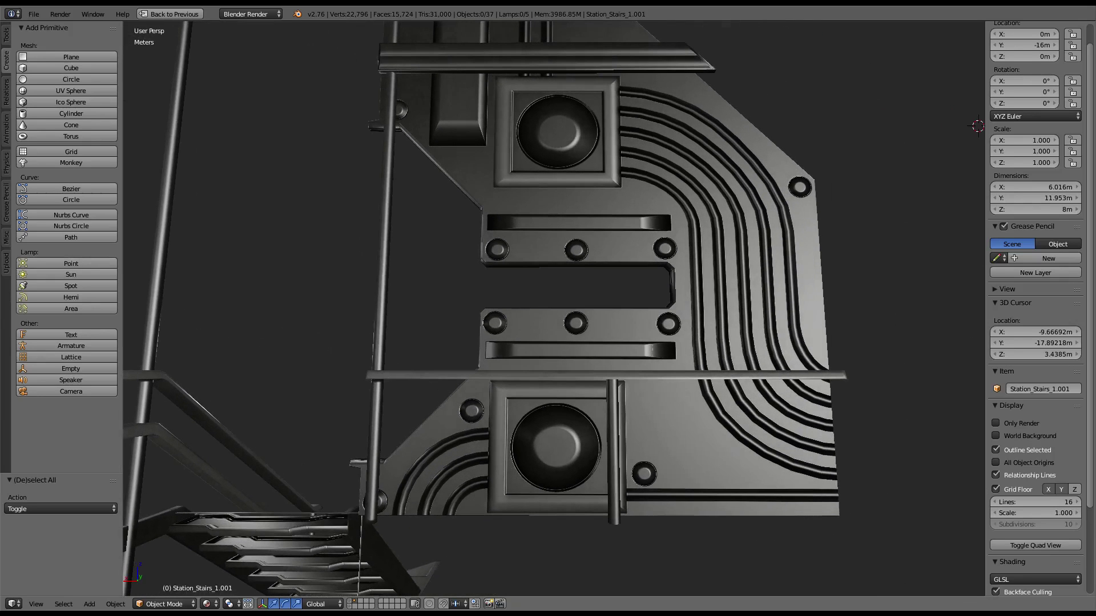